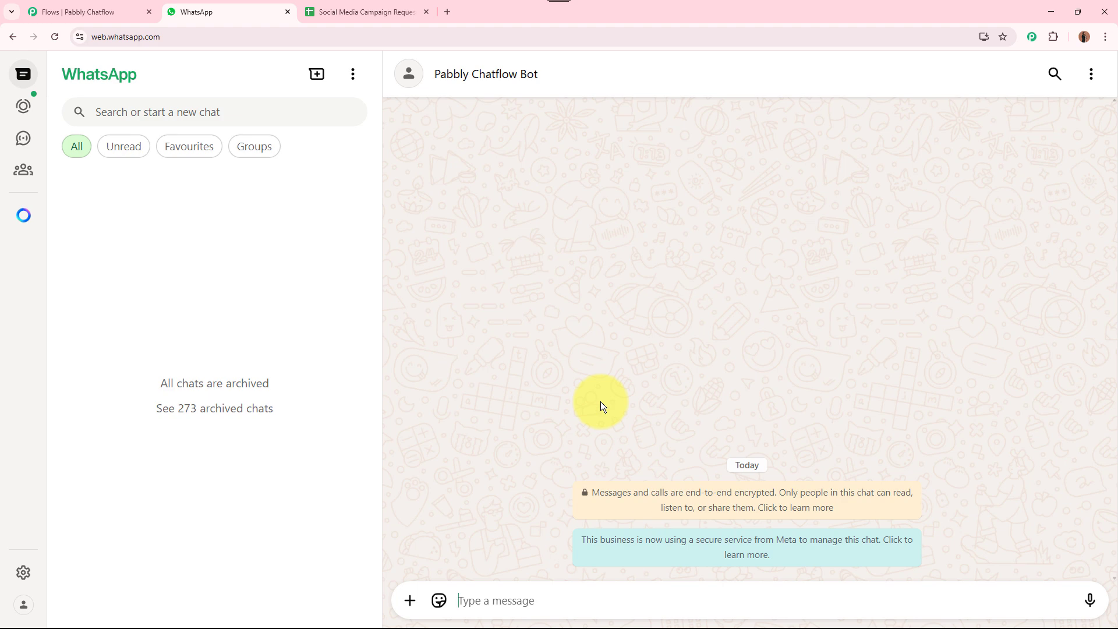
# Paste and send the influencer-selection question to the Pabbly Chatflow Bot, then read its welcome
pyautogui.write('Can you help me choose the right influencers for my product?')
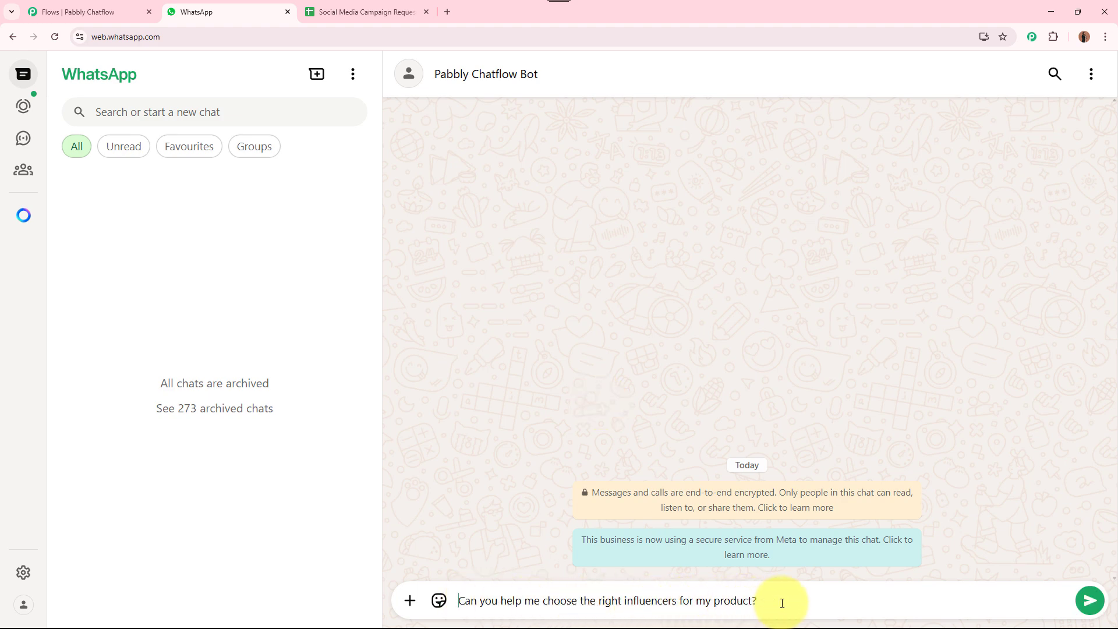
pyautogui.click(1090, 600)
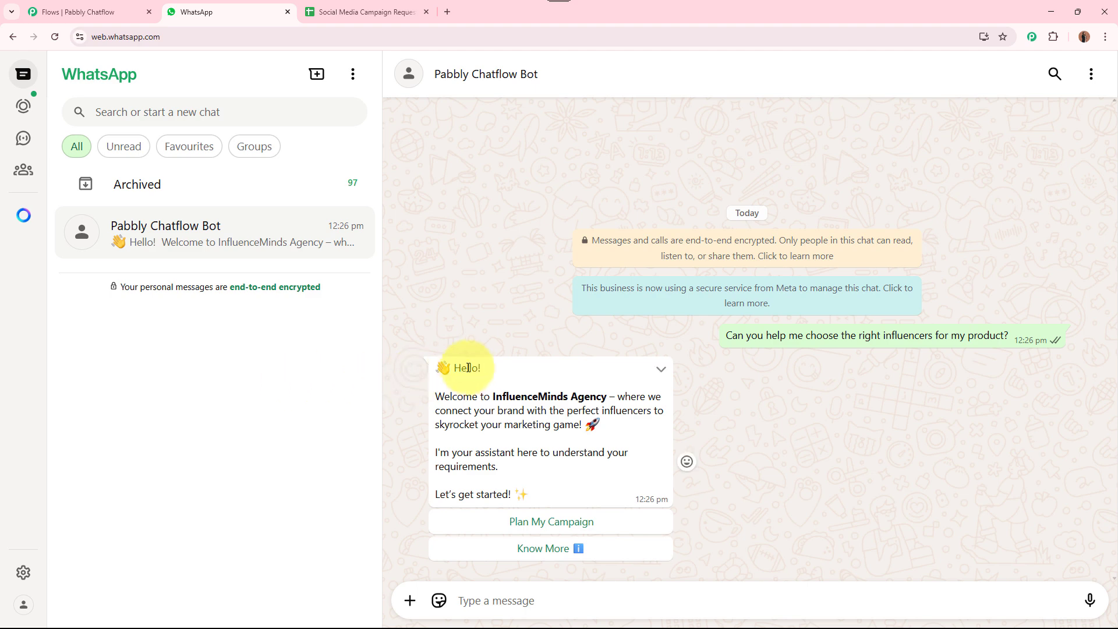
pyautogui.moveTo(454, 367); pyautogui.dragTo(538, 494)
pyautogui.click(560, 486)
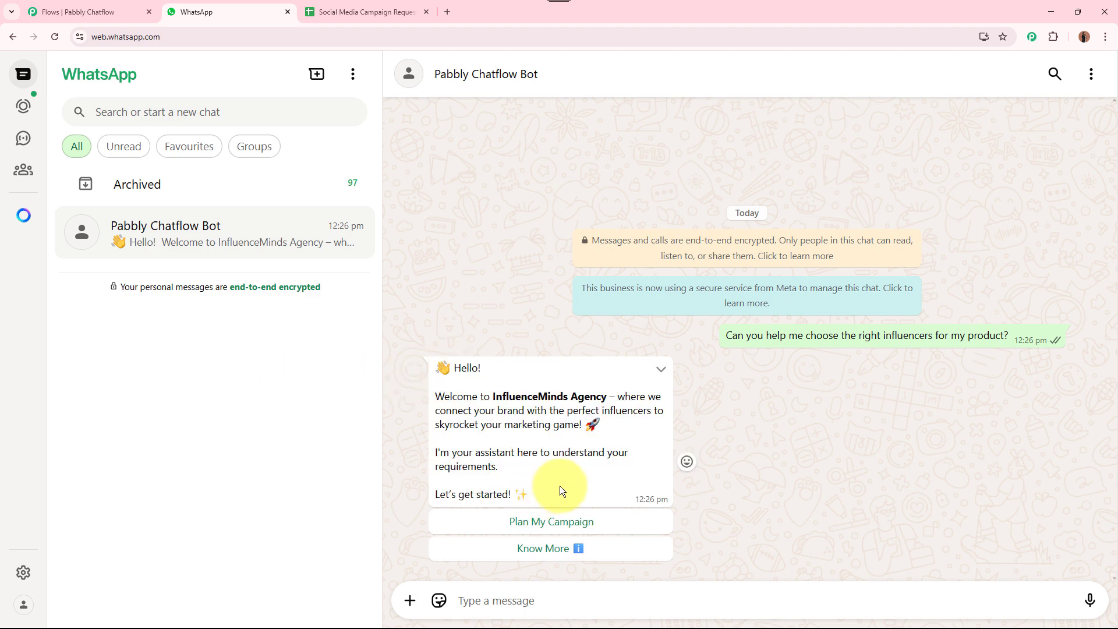
# Reply with the 'Plan My Campaign' button under the bot's welcome message
pyautogui.moveTo(435, 395); pyautogui.dragTo(589, 425)
pyautogui.click(588, 427)
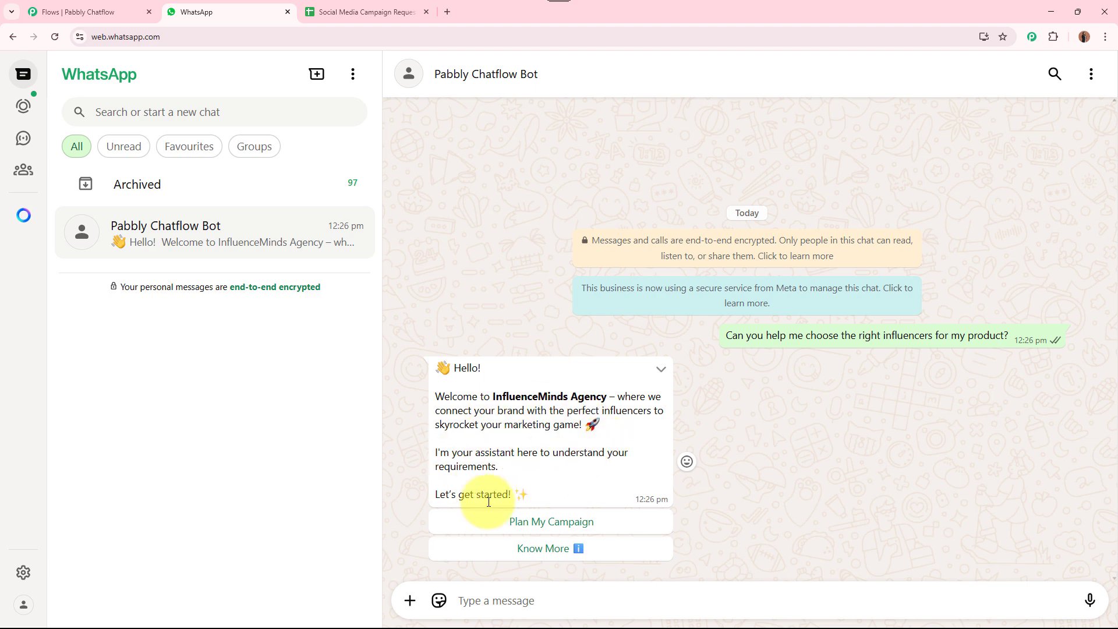
pyautogui.click(609, 524)
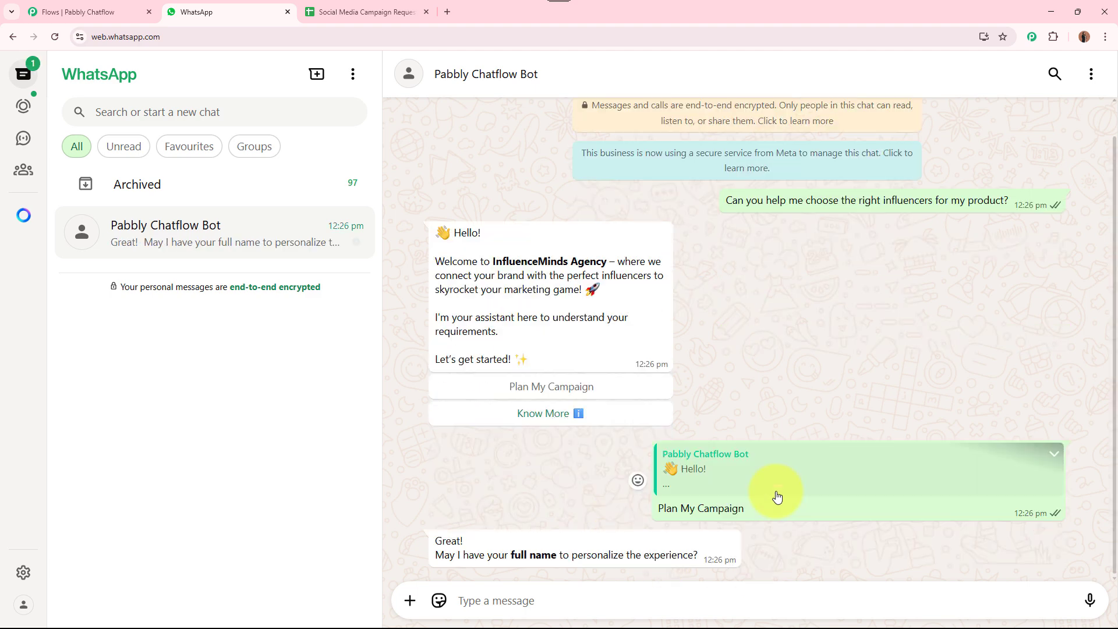
# Reply to the bot with the test full name and the brand name New Store
pyautogui.click(521, 593)
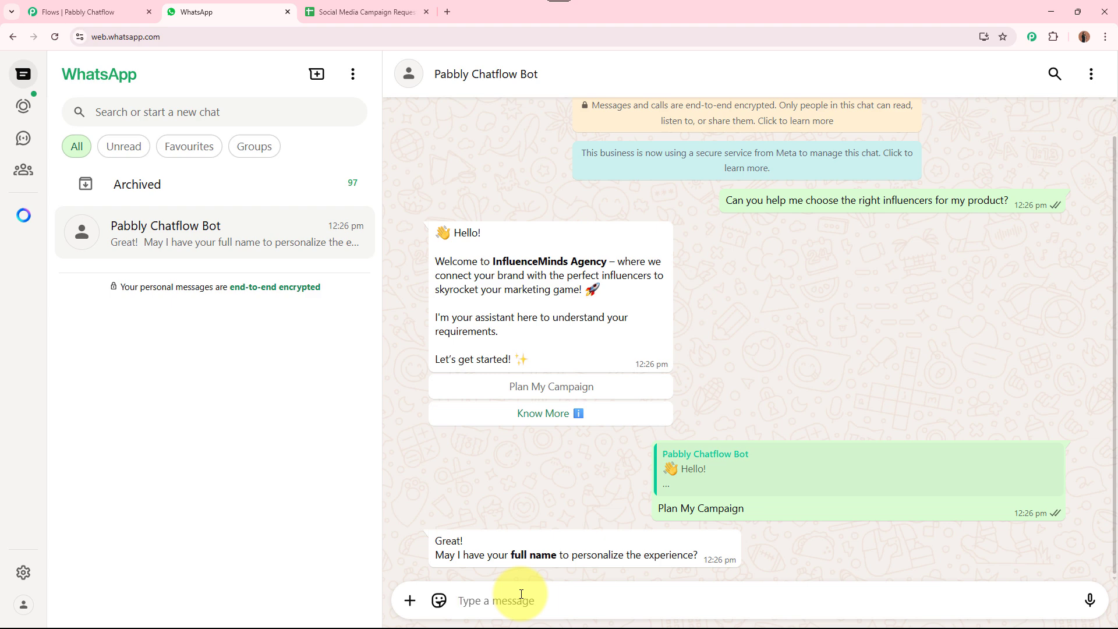
pyautogui.write('T')
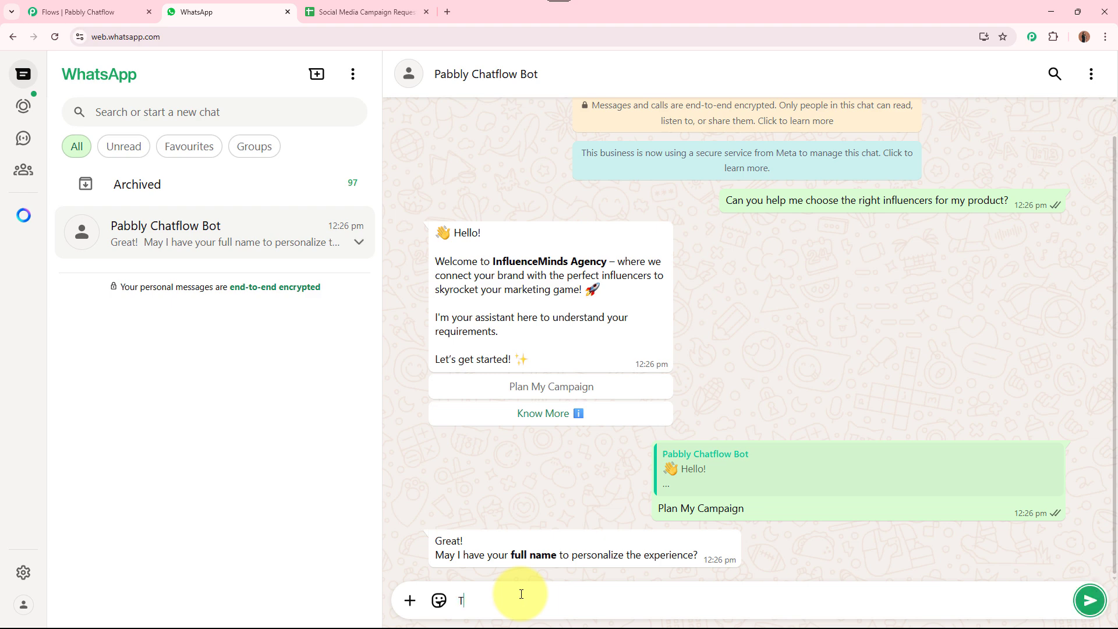
pyautogui.write('est User')
pyautogui.press('Return')
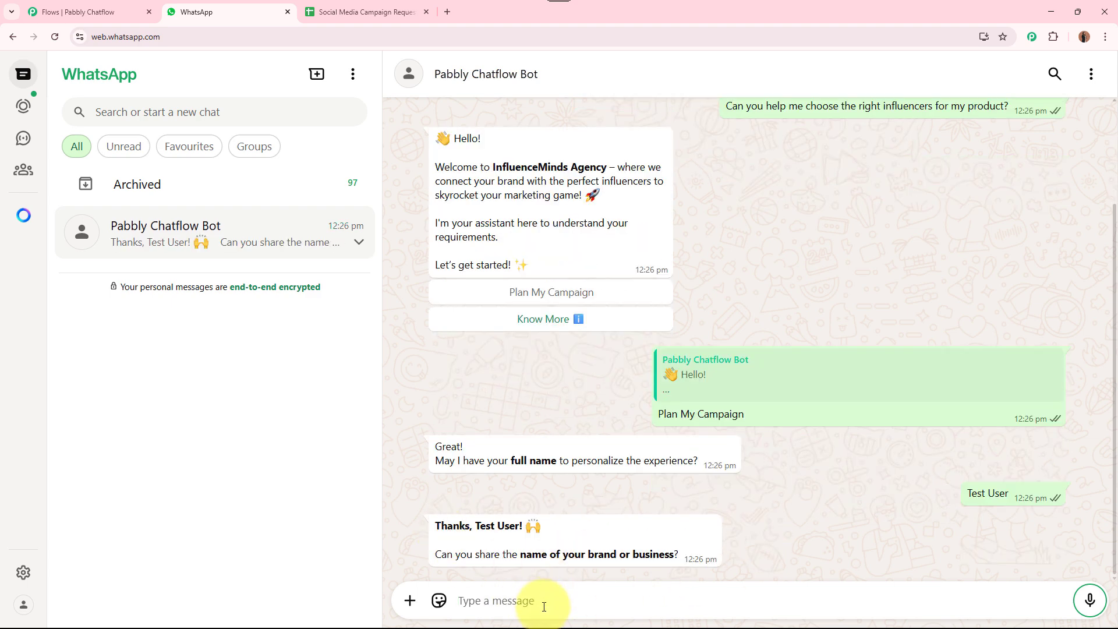
pyautogui.write('N')
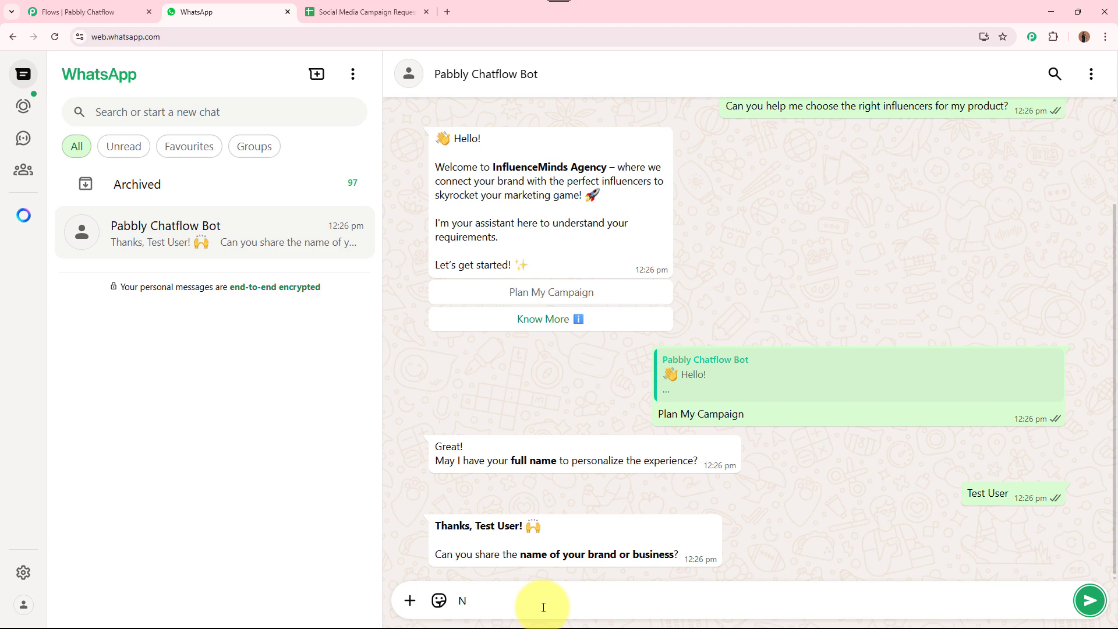
pyautogui.write('ew Store')
pyautogui.press('Return')
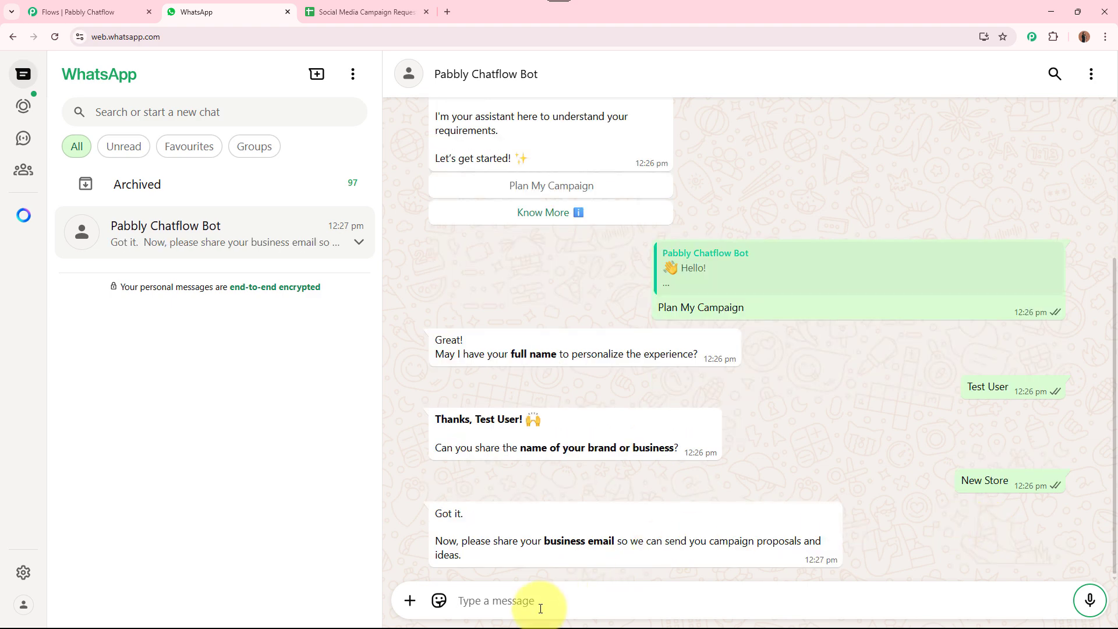
# Send the business email address and get ready to answer the product-type question
pyautogui.write('N')
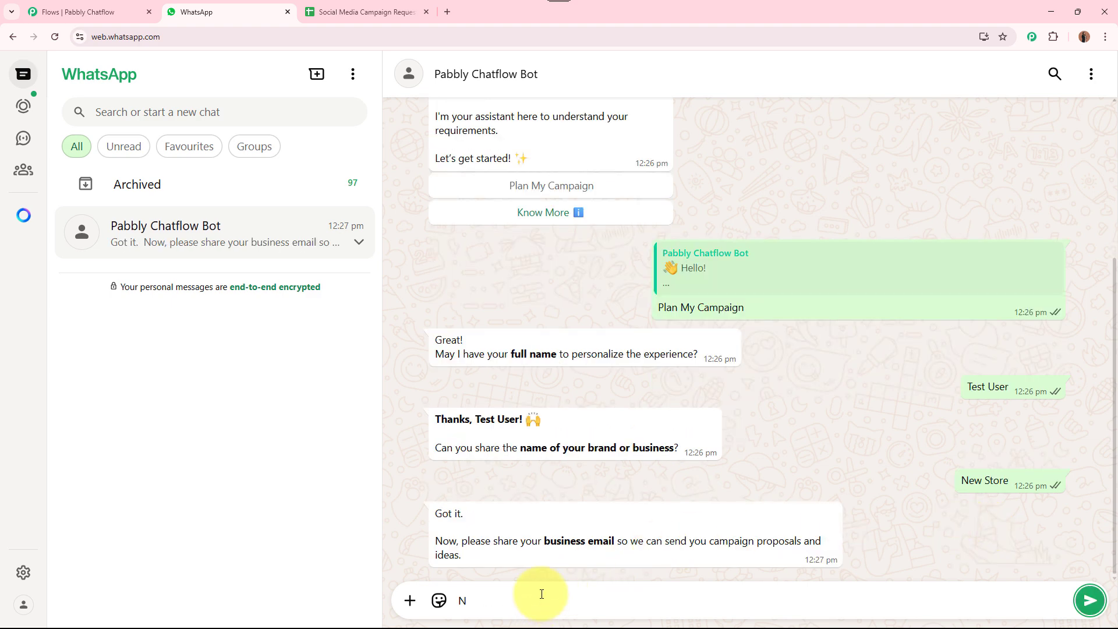
pyautogui.press('BackSpace')
pyautogui.write('new@example.com')
pyautogui.press('Return')
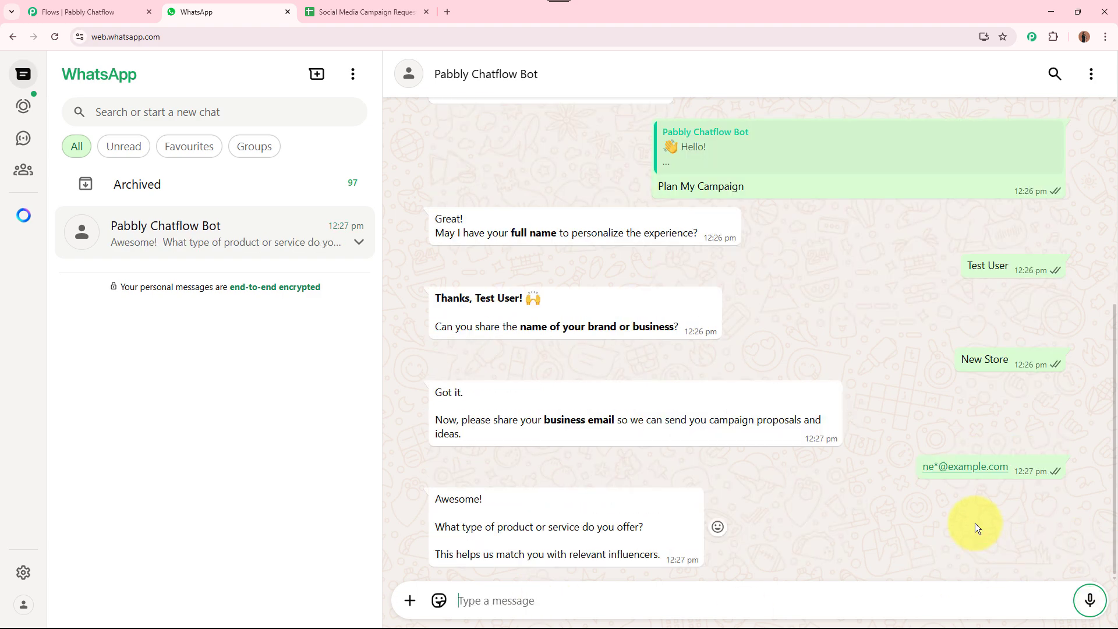
pyautogui.moveTo(466, 527); pyautogui.dragTo(638, 530)
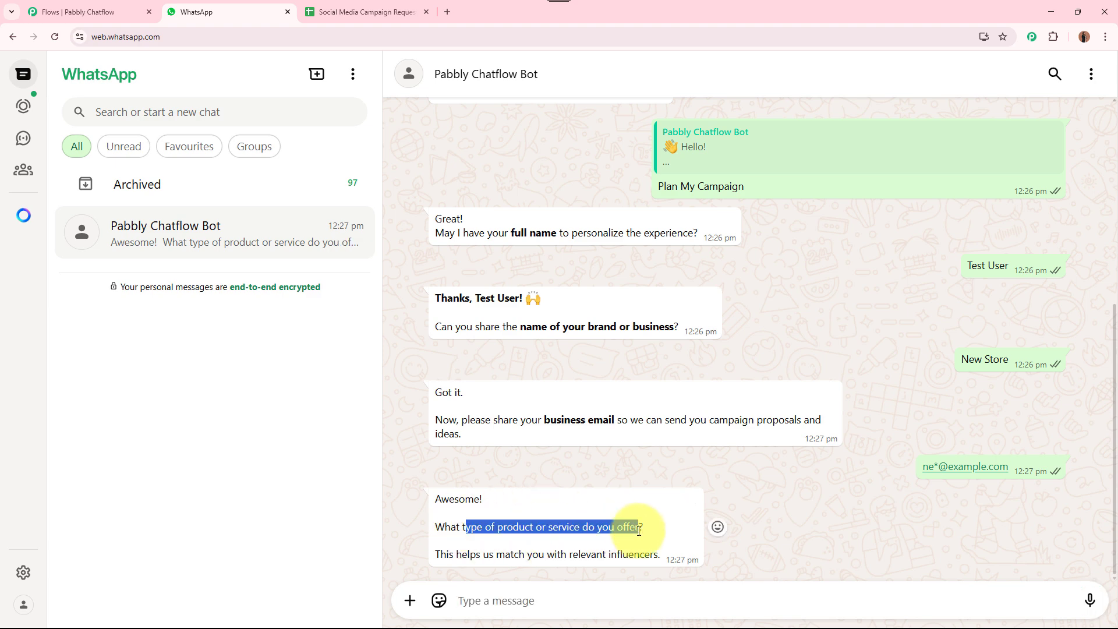
pyautogui.click(525, 602)
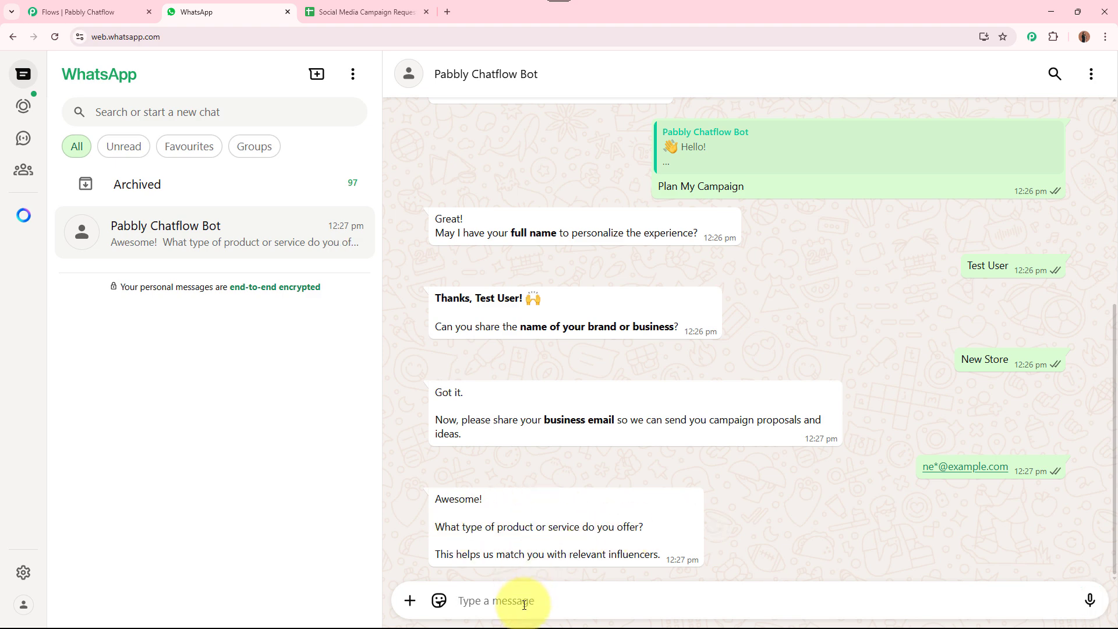
# Answer product type Skincare Products and campaign goal Brand Awareness
pyautogui.write('Skincare Products')
pyautogui.press('Return')
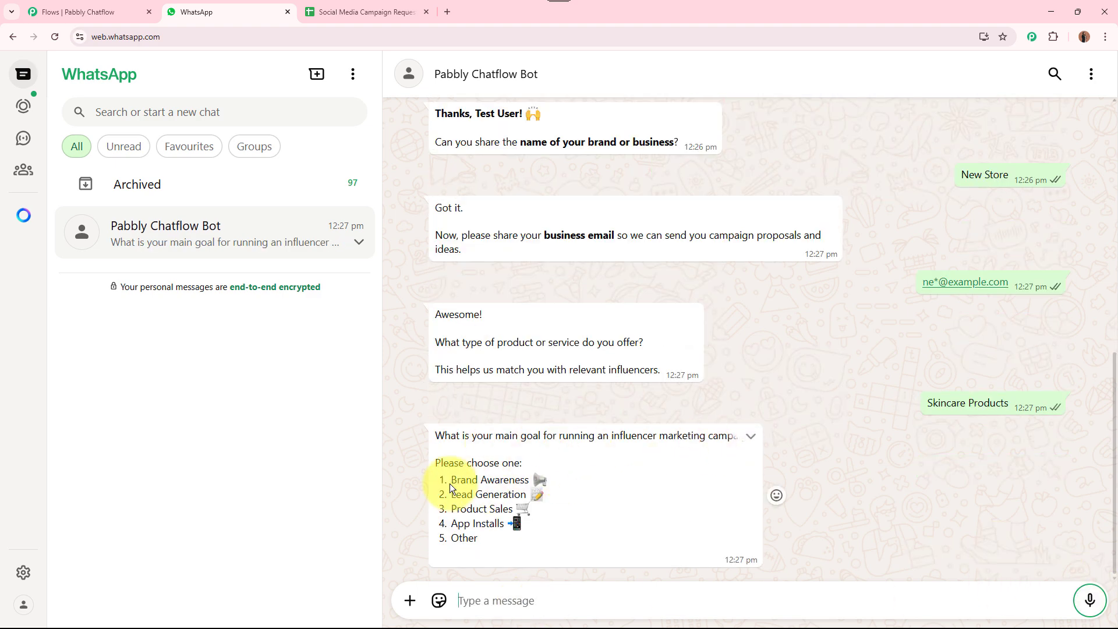
pyautogui.moveTo(453, 478); pyautogui.dragTo(551, 480)
pyautogui.hotkey('ctrl', 'c')
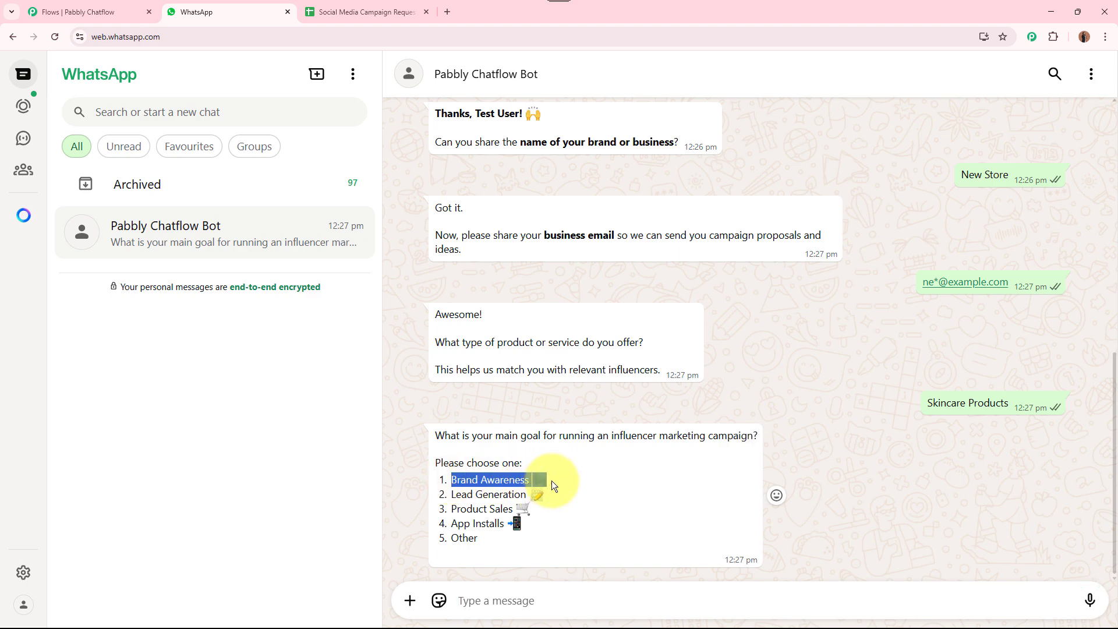
pyautogui.click(504, 600)
pyautogui.hotkey('ctrl', 'v')
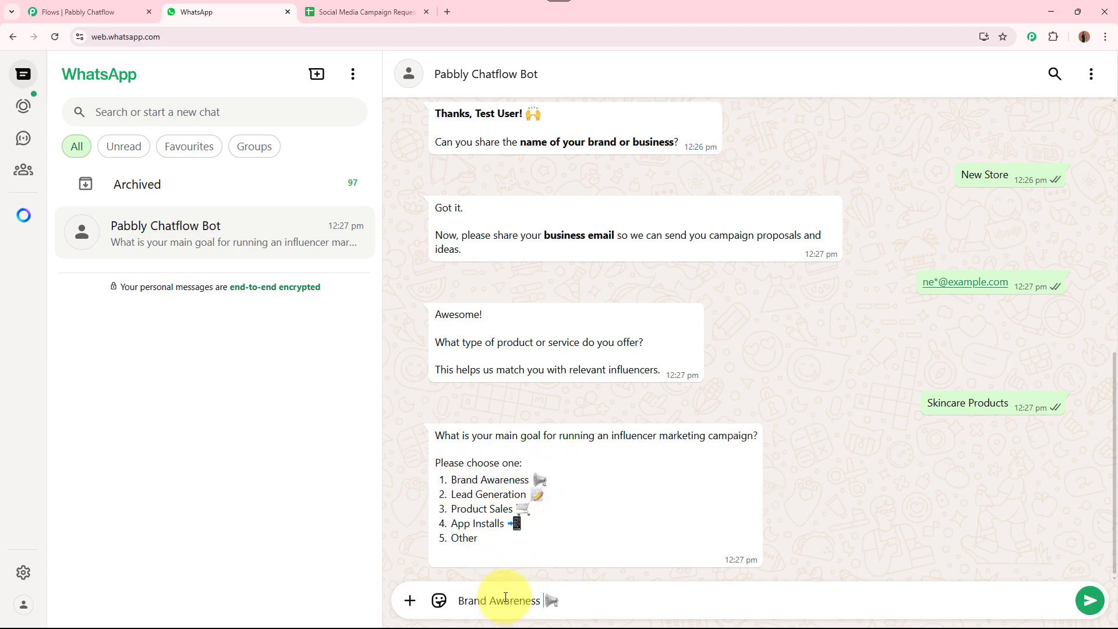
pyautogui.press('Return')
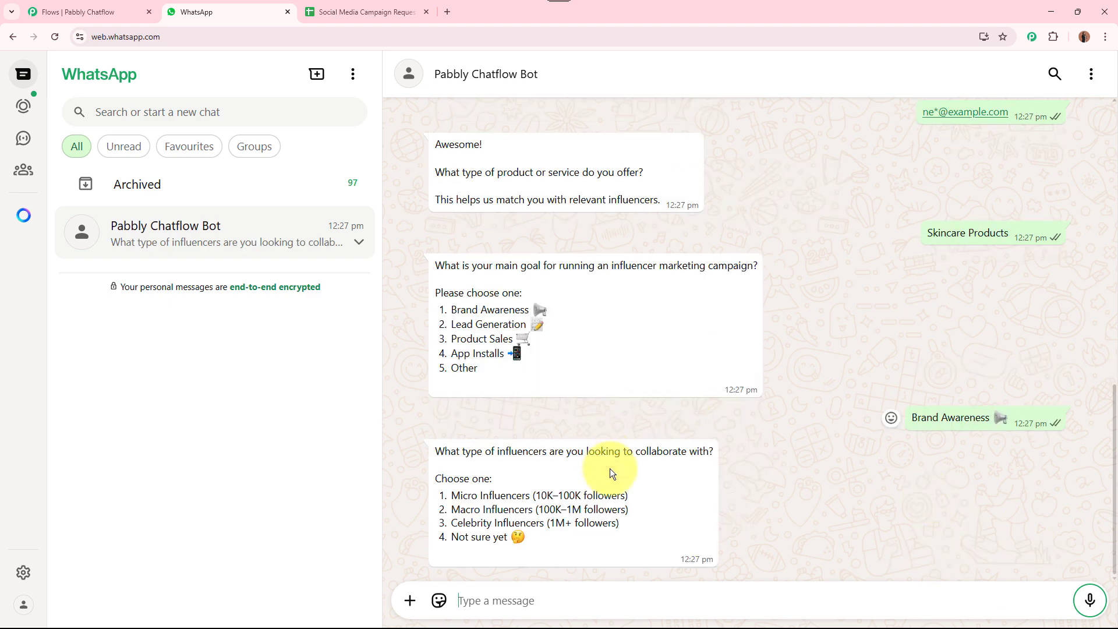
# Reply Macro Influencers (100K–1M followers) as influencer type and Instagram as platform
pyautogui.moveTo(451, 509); pyautogui.dragTo(636, 513)
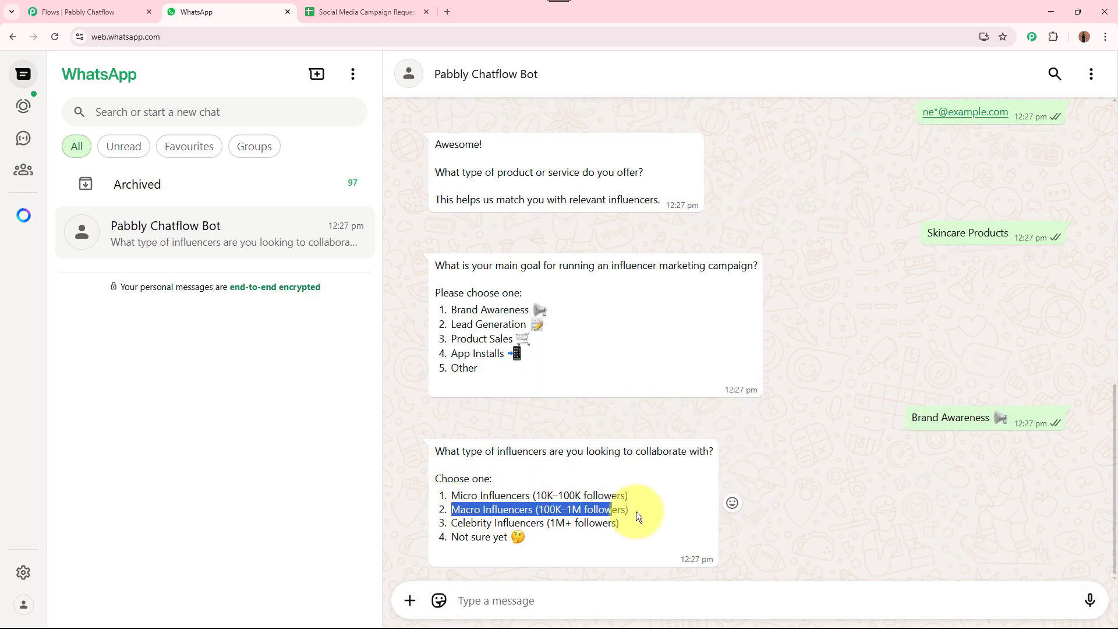
pyautogui.hotkey('ctrl', 'c')
pyautogui.click(526, 595)
pyautogui.hotkey('ctrl', 'v')
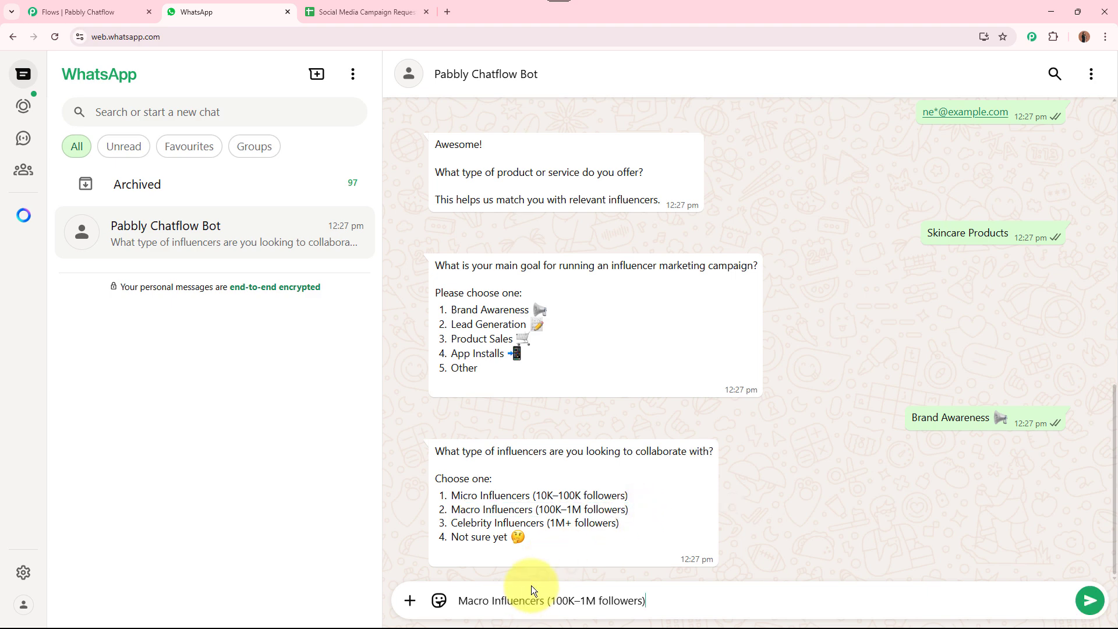
pyautogui.press('Return')
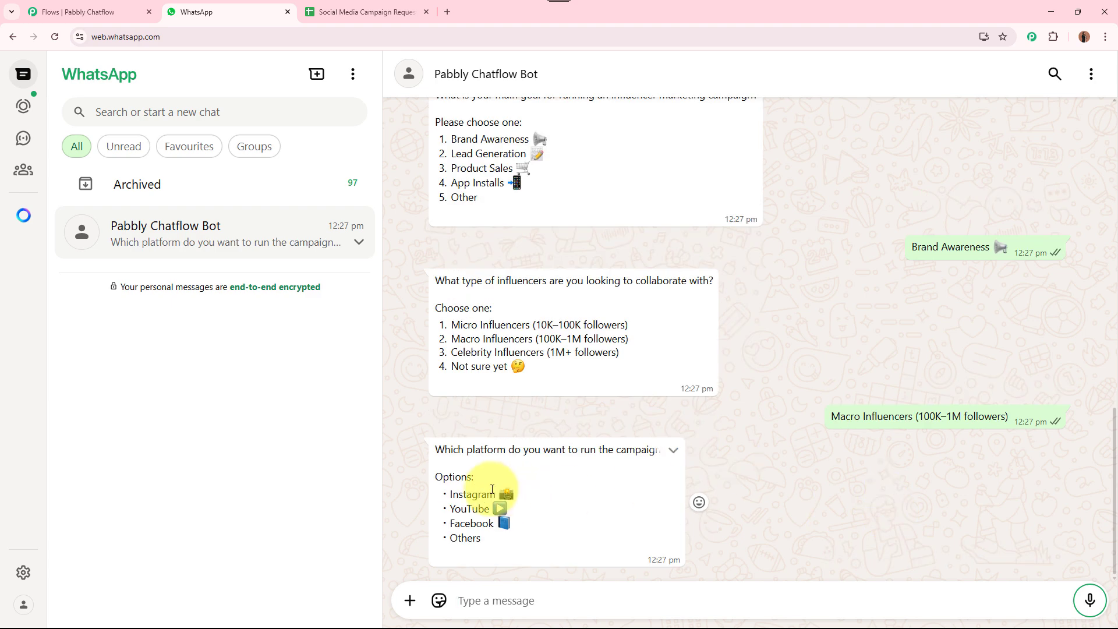
pyautogui.moveTo(450, 494); pyautogui.dragTo(523, 494)
pyautogui.click(481, 603)
pyautogui.hotkey('ctrl', 'v')
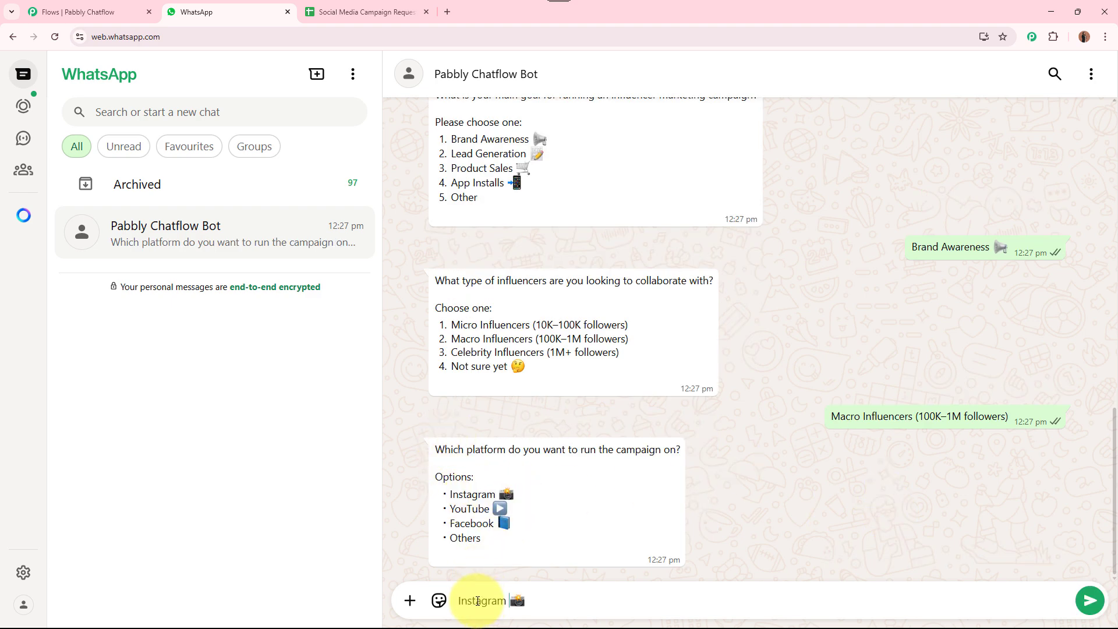
pyautogui.press('Return')
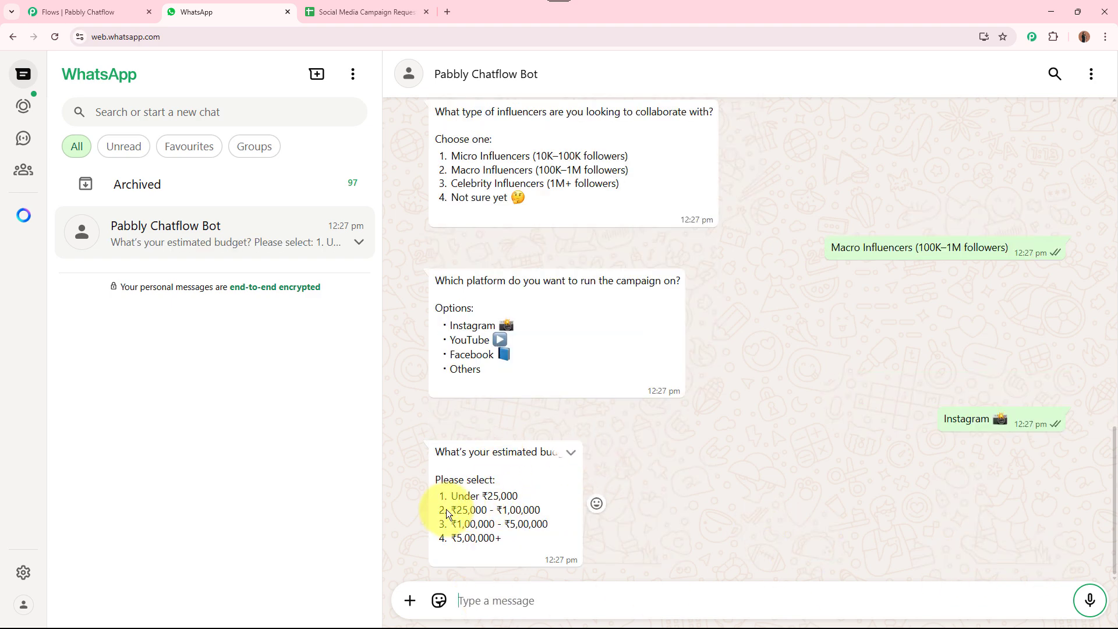
# Send the ₹25,000 - ₹1,00,000 budget and the 'Within a week' start timing
pyautogui.moveTo(453, 507); pyautogui.dragTo(557, 508)
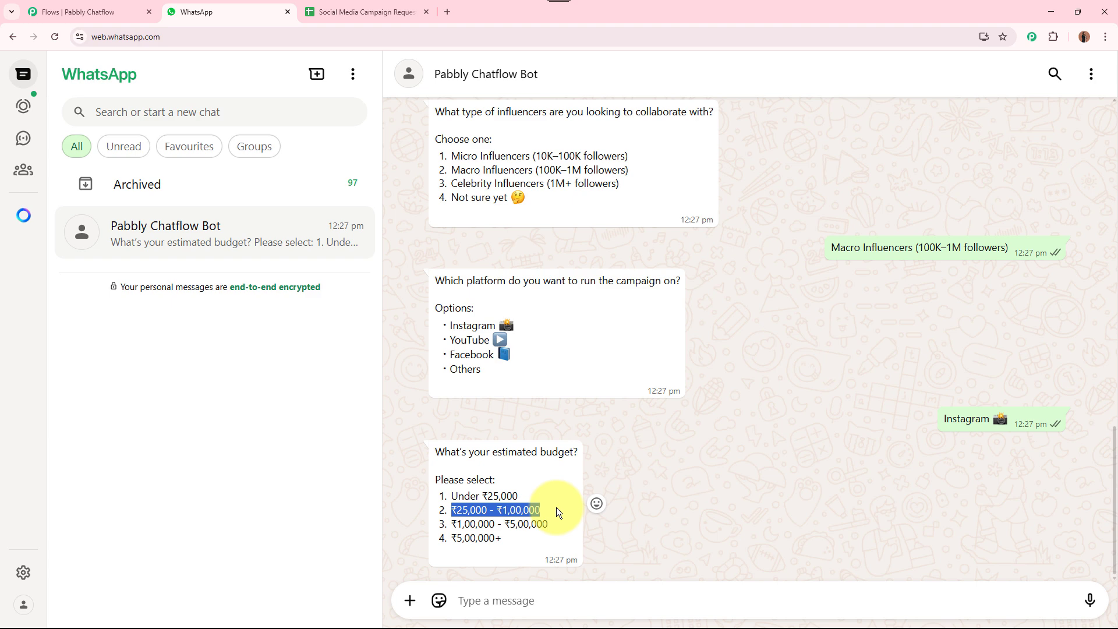
pyautogui.click(492, 600)
pyautogui.hotkey('ctrl', 'v')
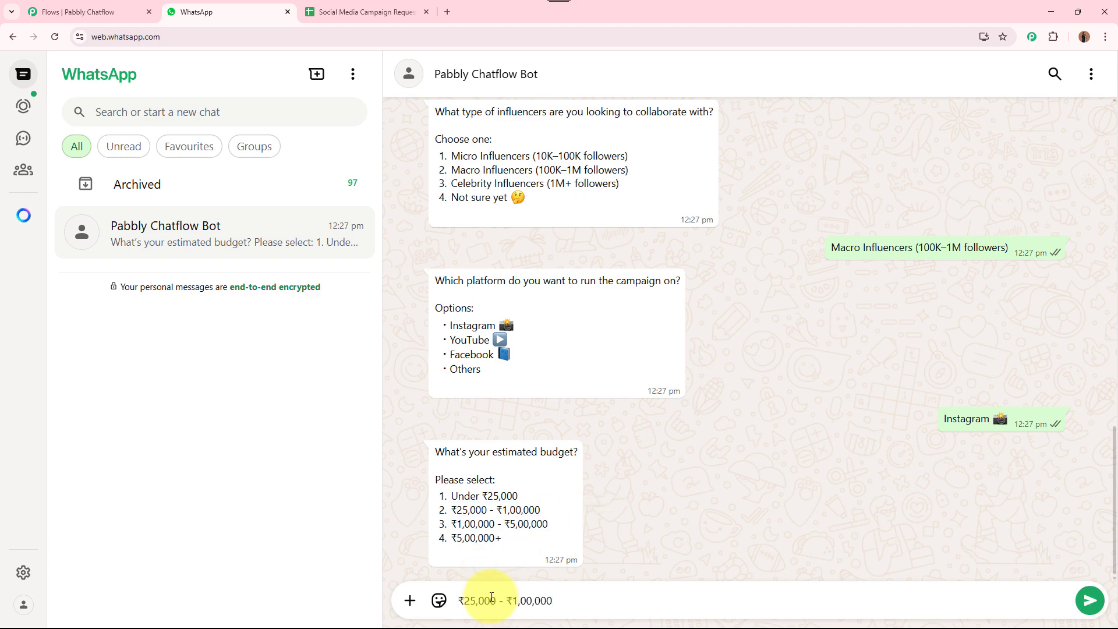
pyautogui.press('Return')
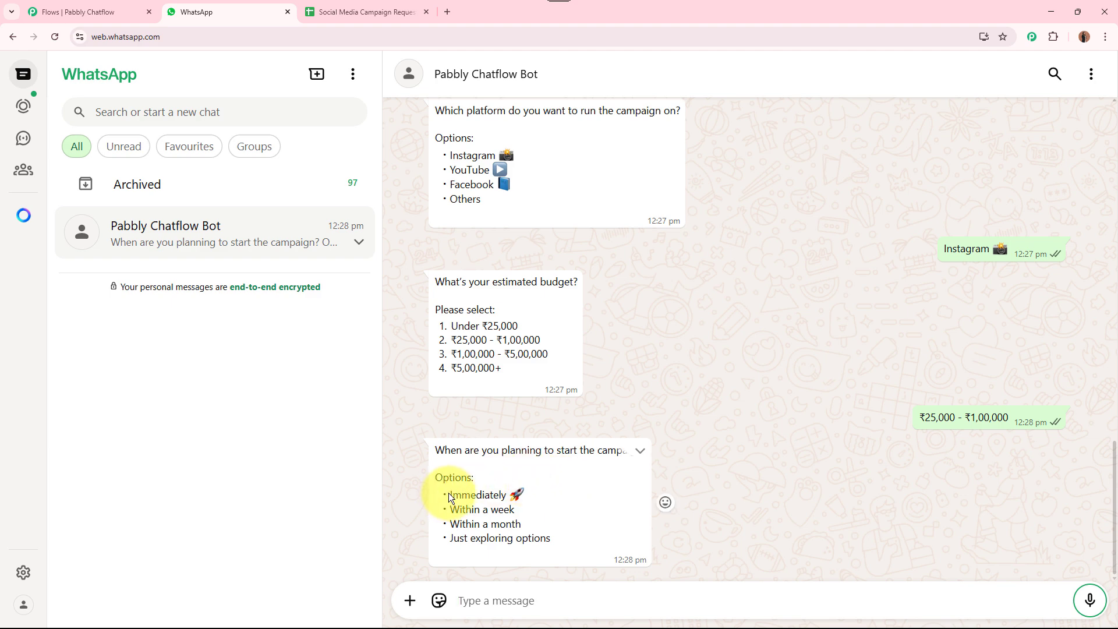
pyautogui.tripleClick(557, 512)
pyautogui.hotkey('ctrl', 'c')
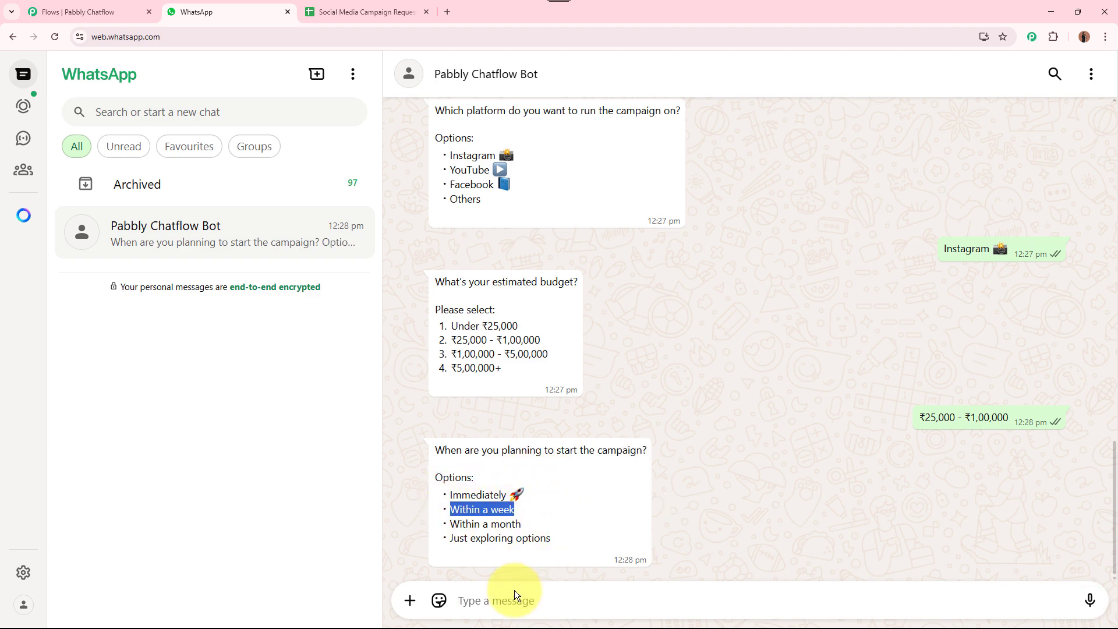
pyautogui.click(514, 589)
pyautogui.hotkey('ctrl', 'v')
pyautogui.press('Return')
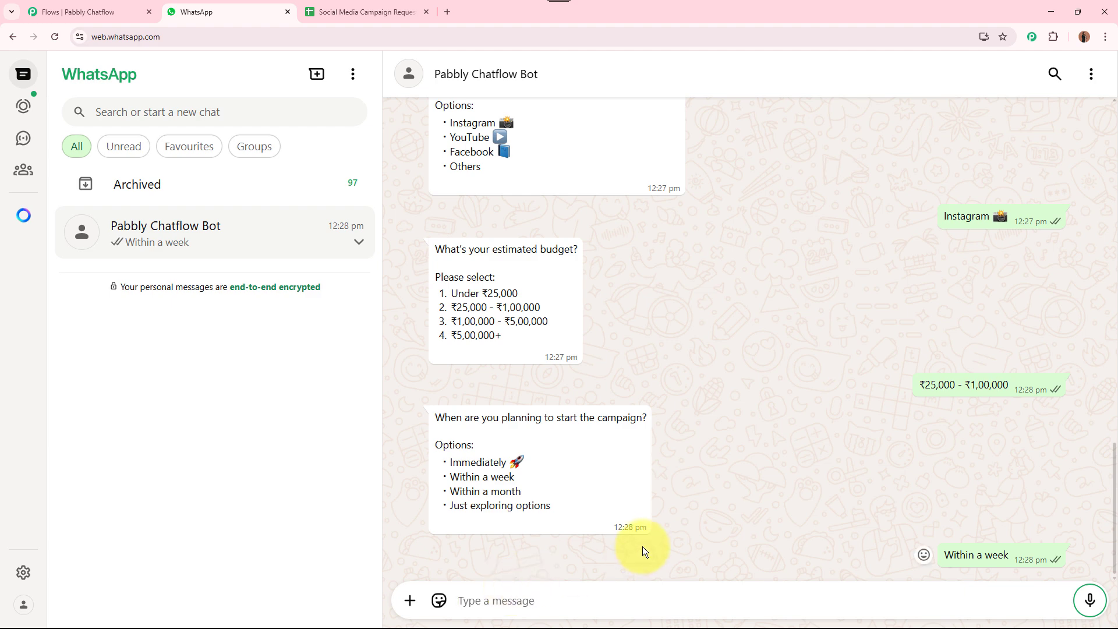
pyautogui.moveTo(465, 308); pyautogui.dragTo(595, 551)
pyautogui.click(598, 528)
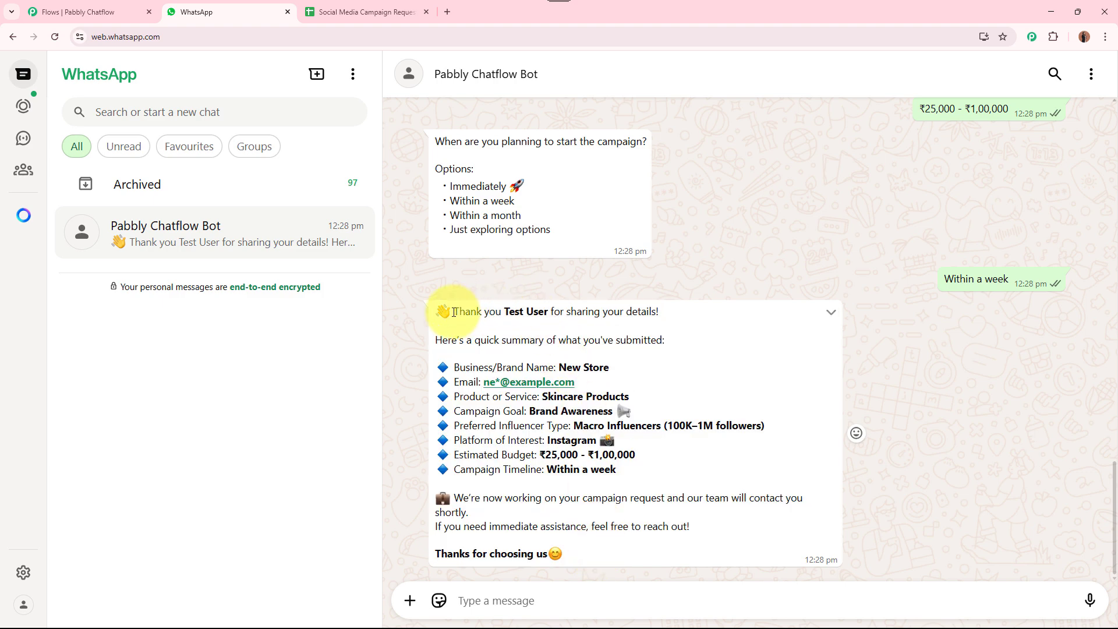
pyautogui.moveTo(453, 311); pyautogui.dragTo(660, 322)
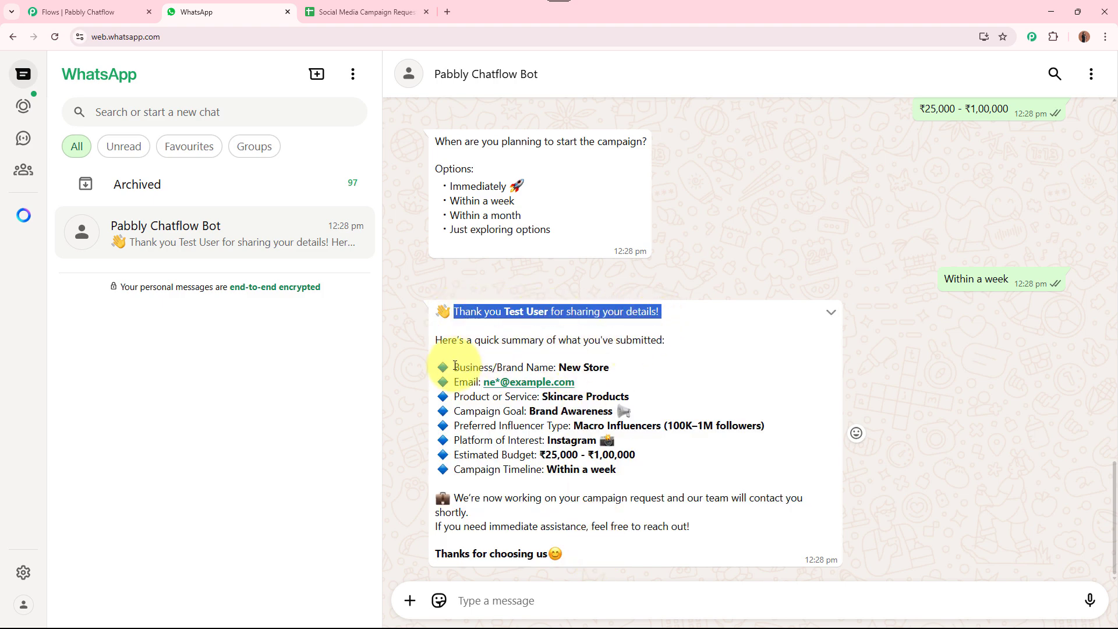
pyautogui.moveTo(453, 365); pyautogui.dragTo(657, 474)
pyautogui.click(657, 474)
pyautogui.moveTo(557, 367); pyautogui.dragTo(613, 368)
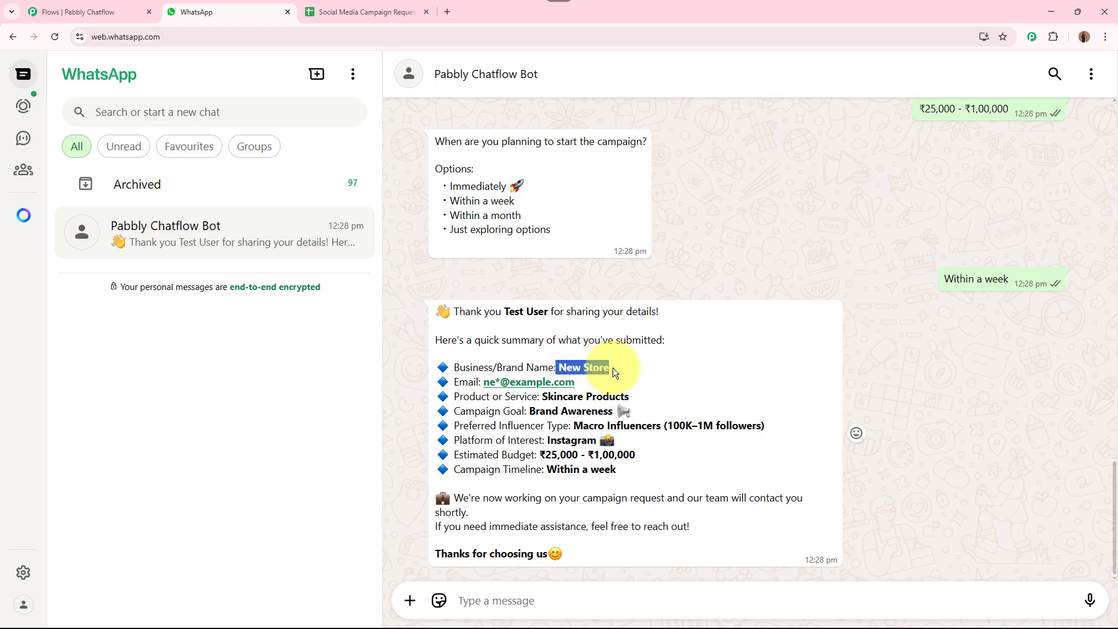
pyautogui.moveTo(541, 396); pyautogui.dragTo(630, 398)
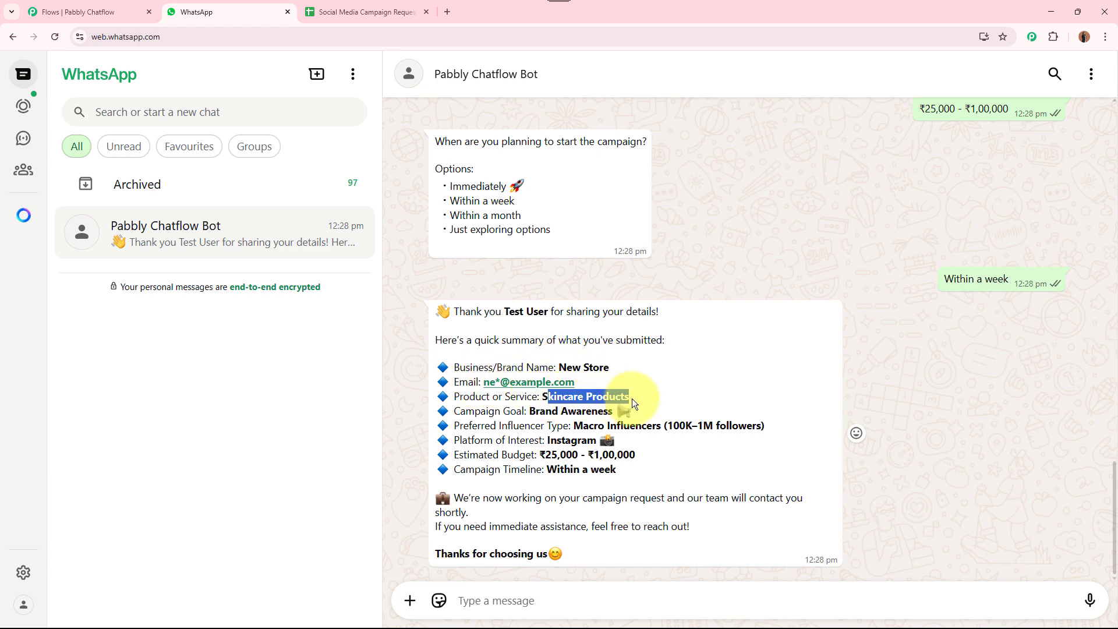
pyautogui.moveTo(525, 411); pyautogui.dragTo(647, 425)
pyautogui.moveTo(561, 438); pyautogui.dragTo(644, 457)
pyautogui.moveTo(553, 466); pyautogui.dragTo(616, 469)
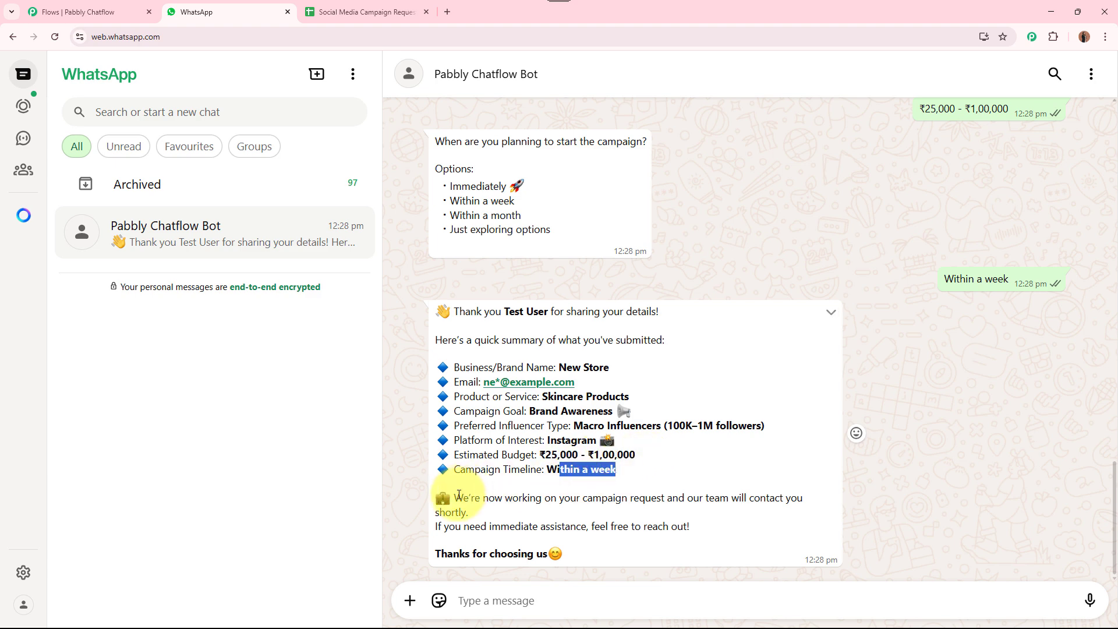
pyautogui.moveTo(454, 498); pyautogui.dragTo(704, 525)
pyautogui.click(703, 525)
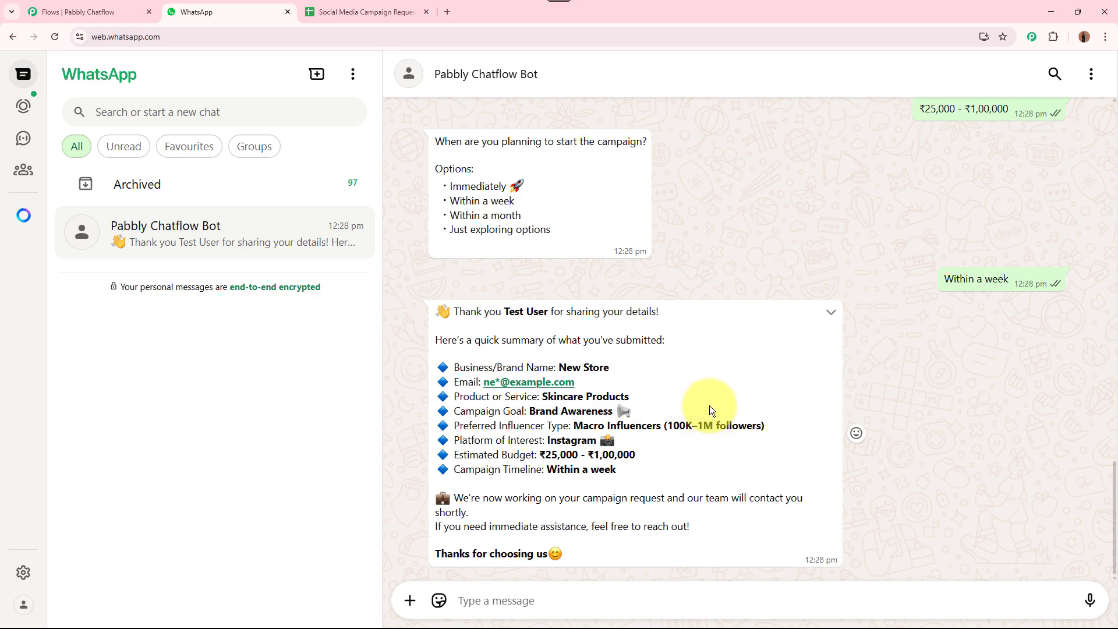
pyautogui.scroll(8, 808, 385)
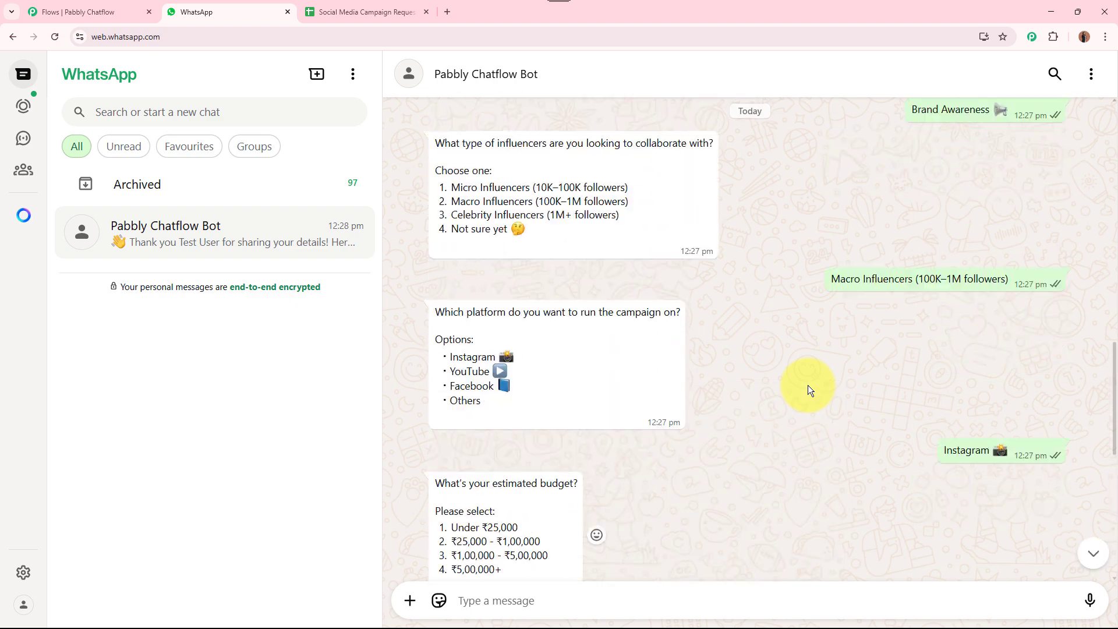
pyautogui.scroll(-8, 808, 386)
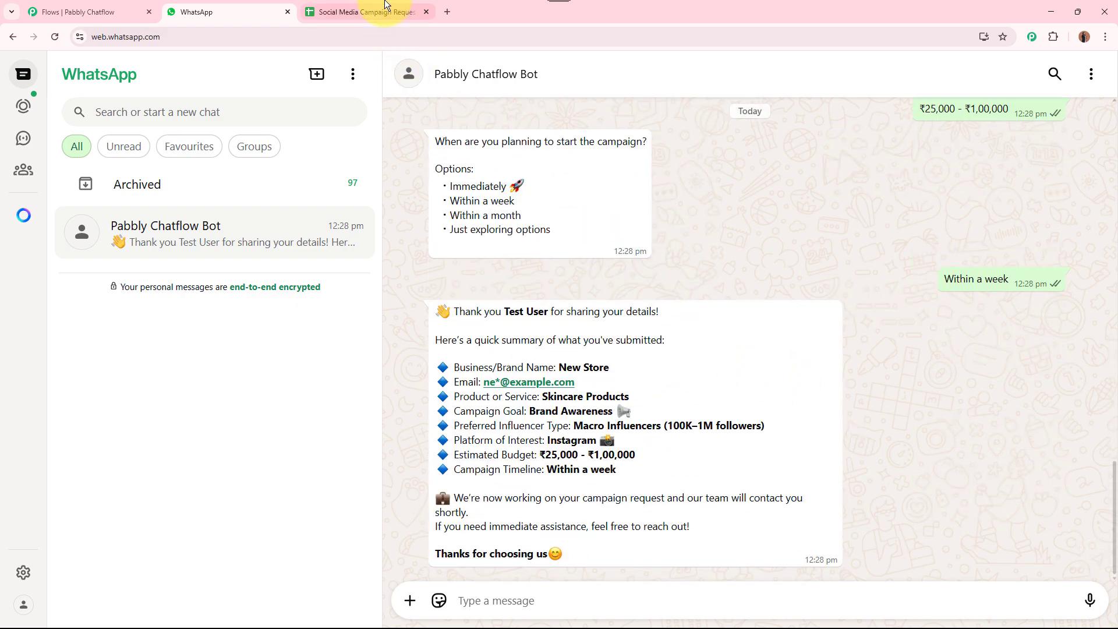
pyautogui.click(384, 8)
# Check row 3's Customer Name, email, Service Details and Campaign Goal values
pyautogui.click(117, 233)
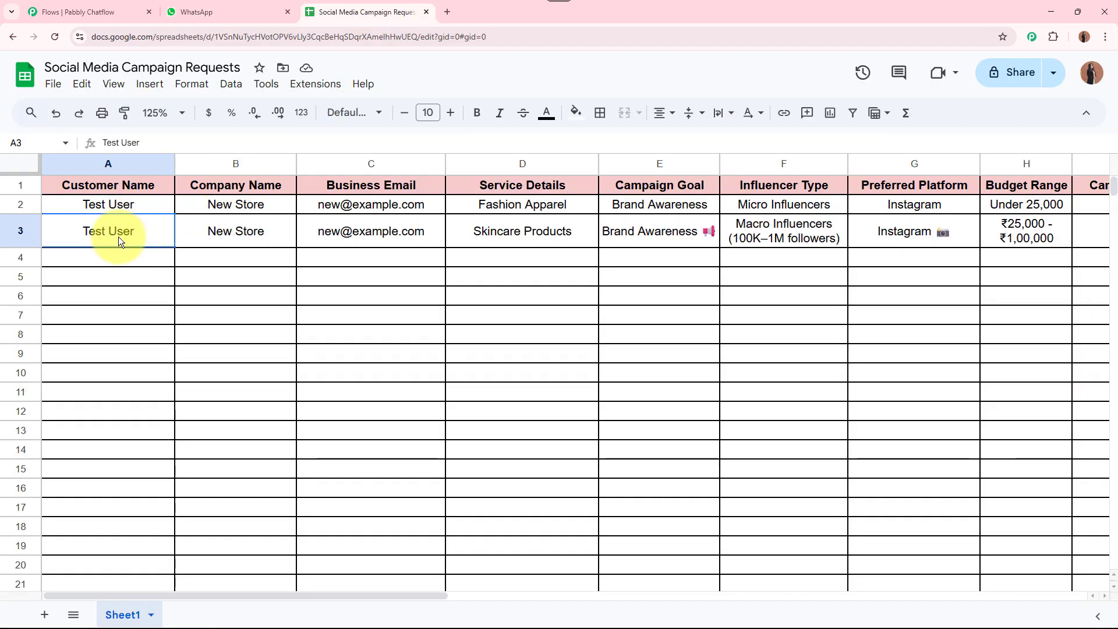
pyautogui.moveTo(287, 595); pyautogui.dragTo(152, 582)
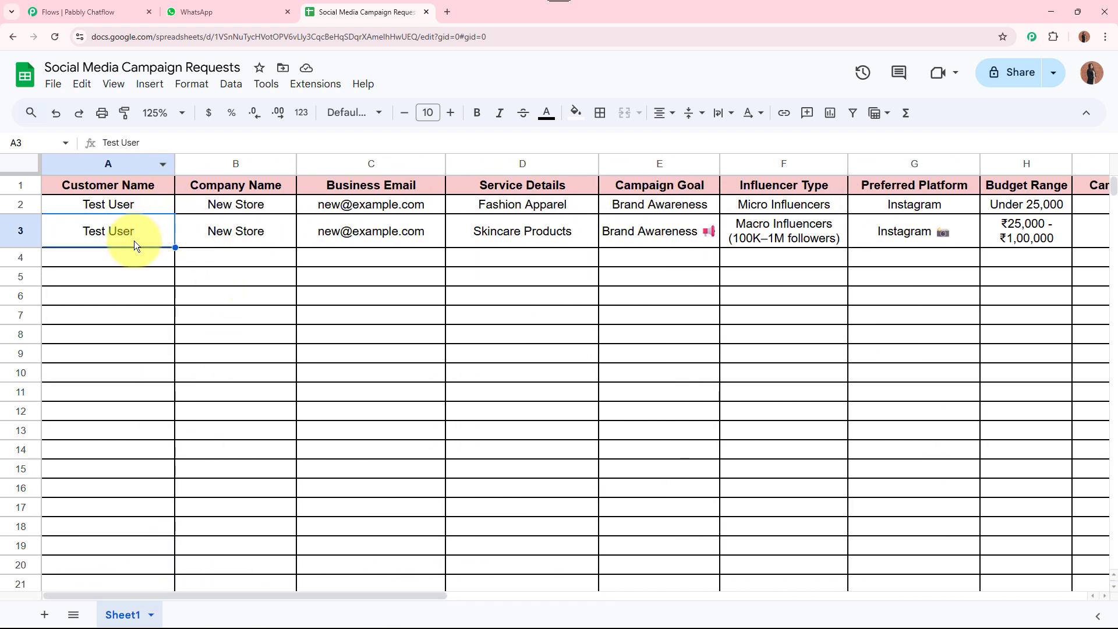
pyautogui.press('Right')
pyautogui.press('Right')
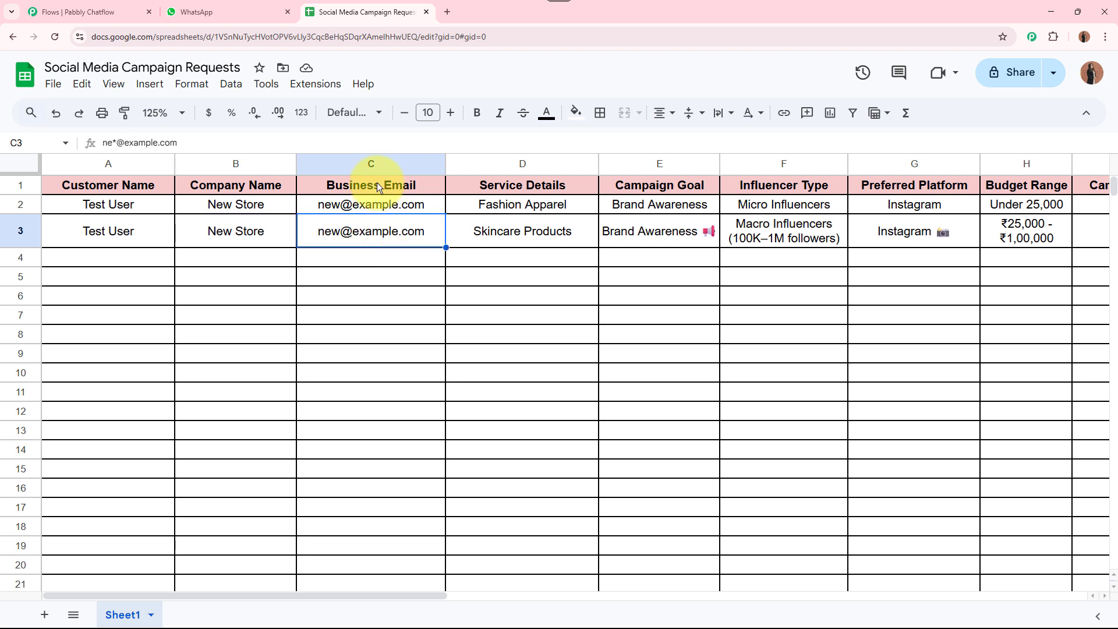
pyautogui.moveTo(351, 595); pyautogui.dragTo(395, 595)
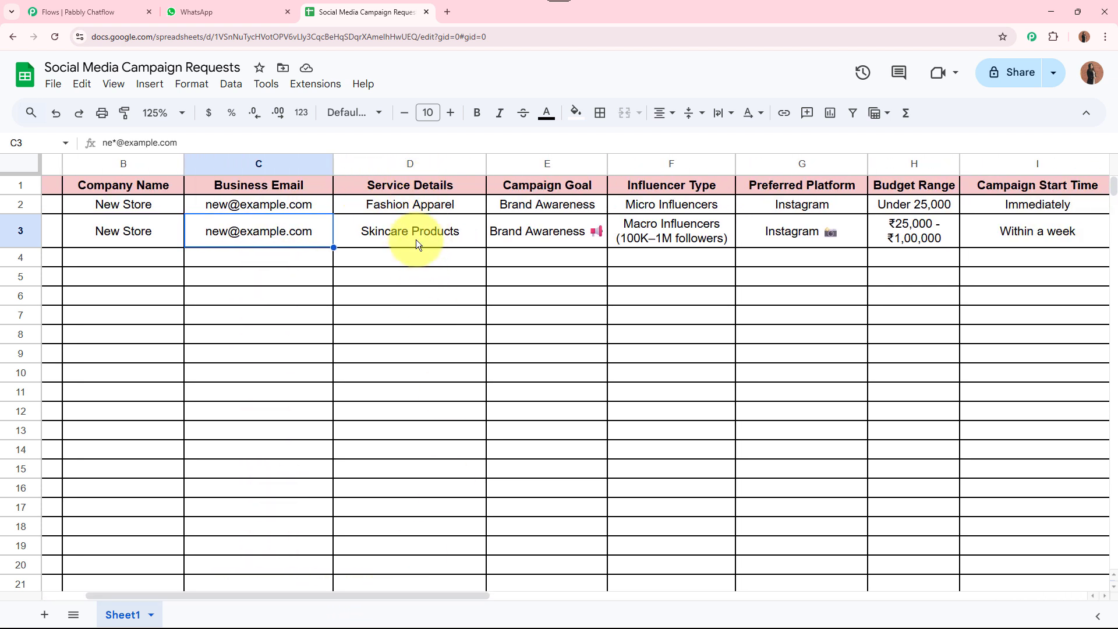
pyautogui.click(415, 239)
pyautogui.click(529, 236)
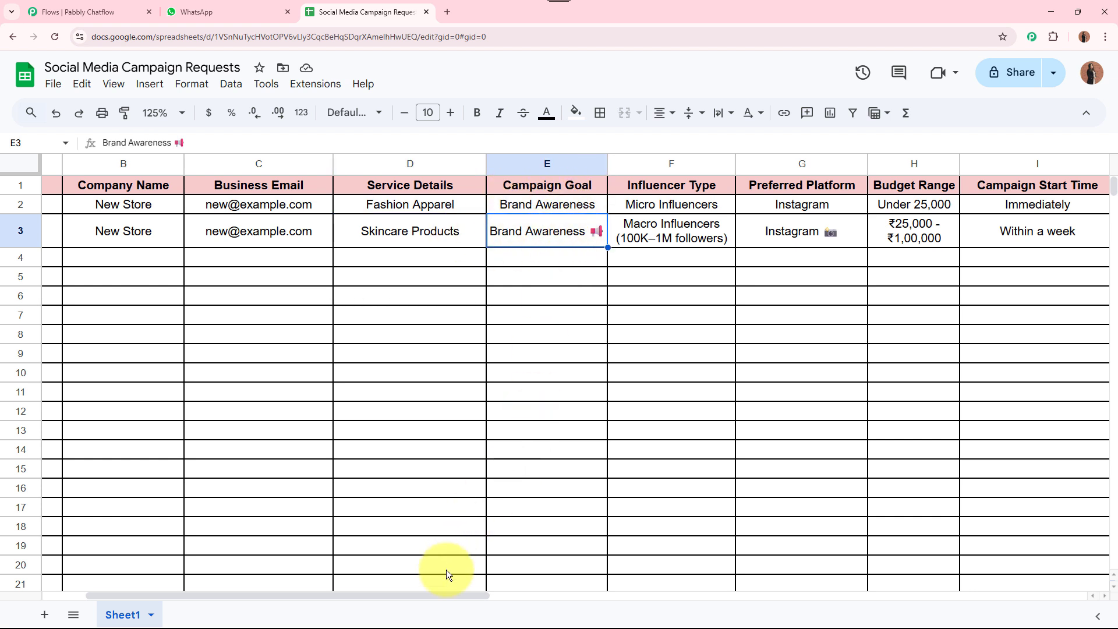
pyautogui.moveTo(418, 600); pyautogui.dragTo(475, 588)
# Check row 3's Influencer Type, Preferred Platform, Budget Range and Campaign Start Time
pyautogui.click(518, 227)
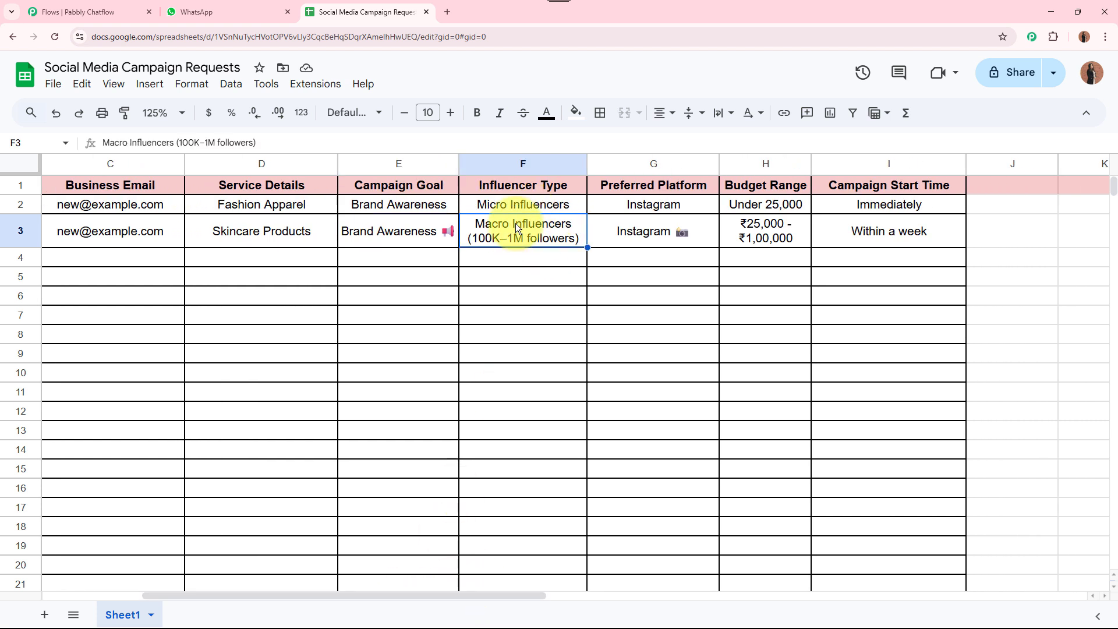
pyautogui.click(606, 227)
pyautogui.click(770, 236)
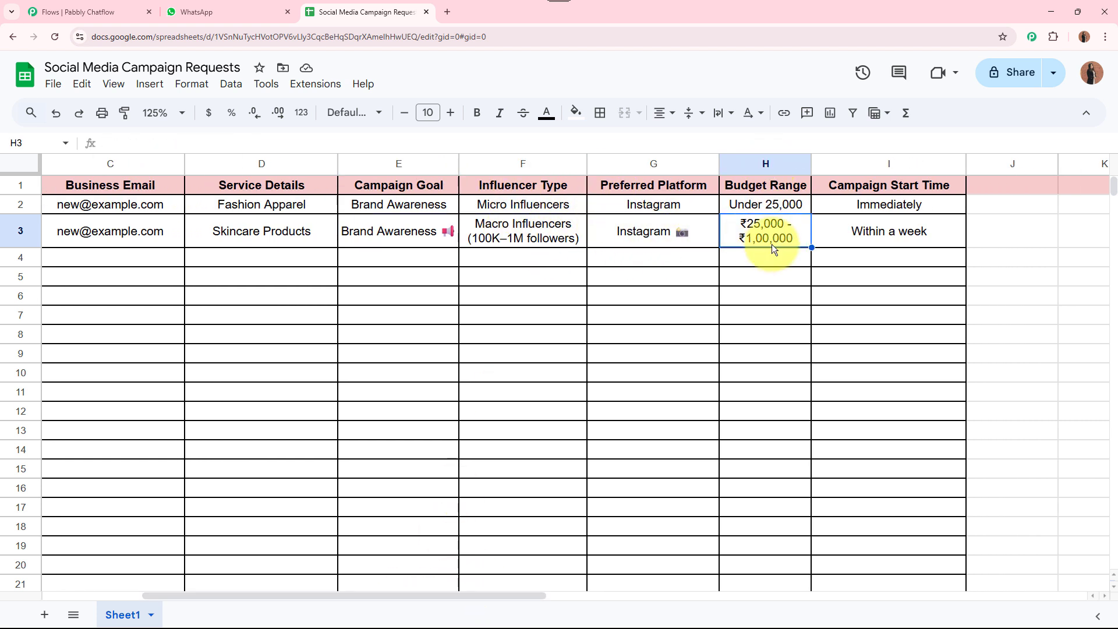
pyautogui.click(865, 236)
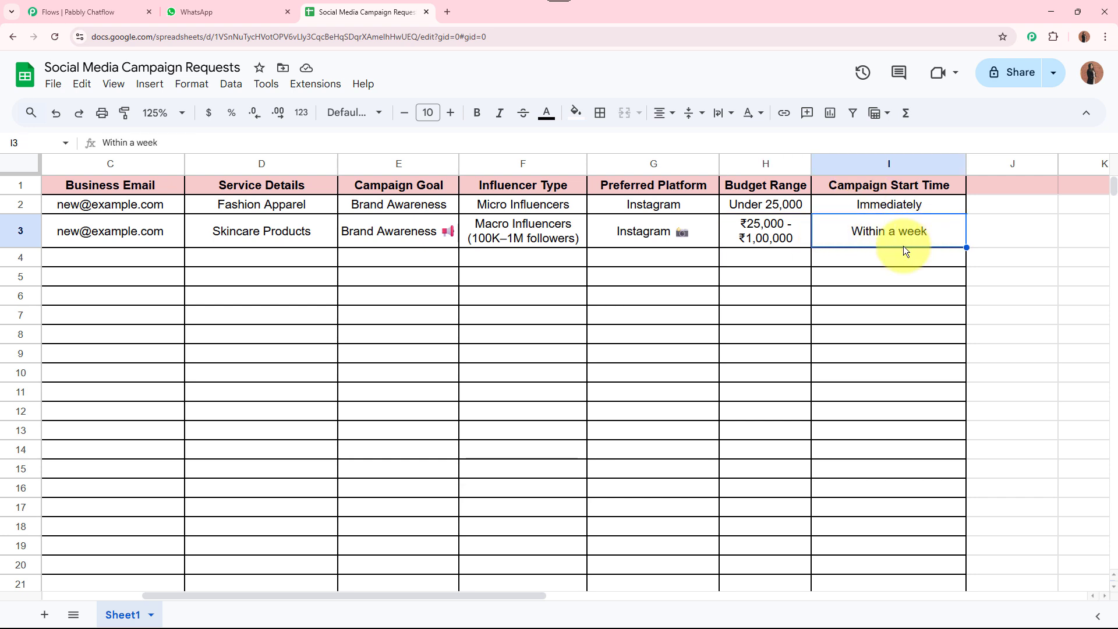
# Return to the Pabbly Chatflow Flows tab and close it
pyautogui.hscroll(-3, 425, 592)
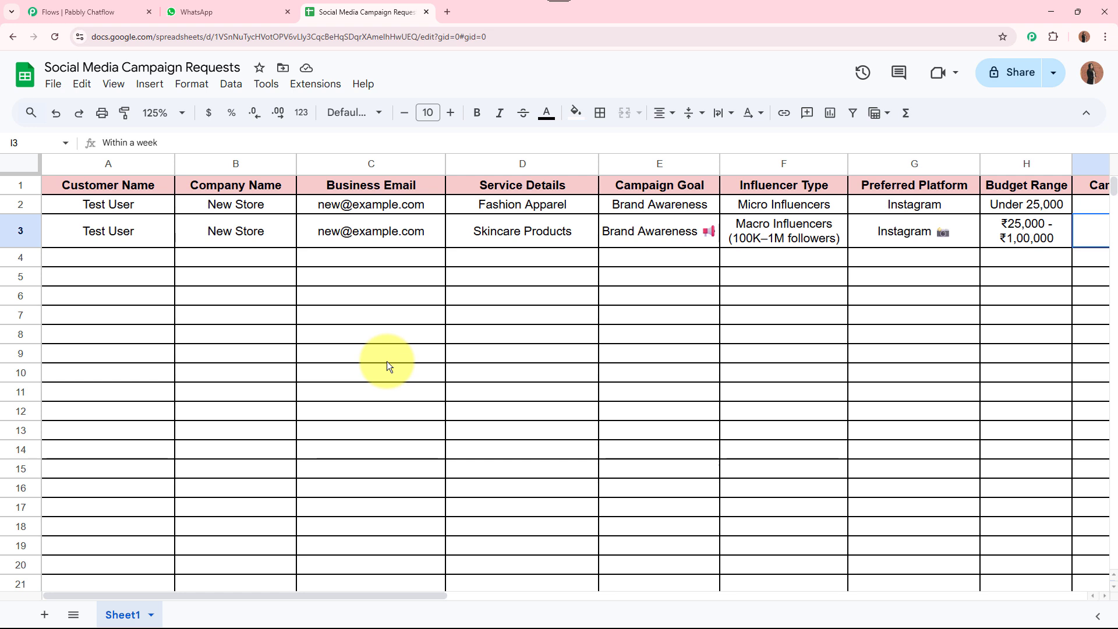
pyautogui.click(90, 11)
pyautogui.click(149, 11)
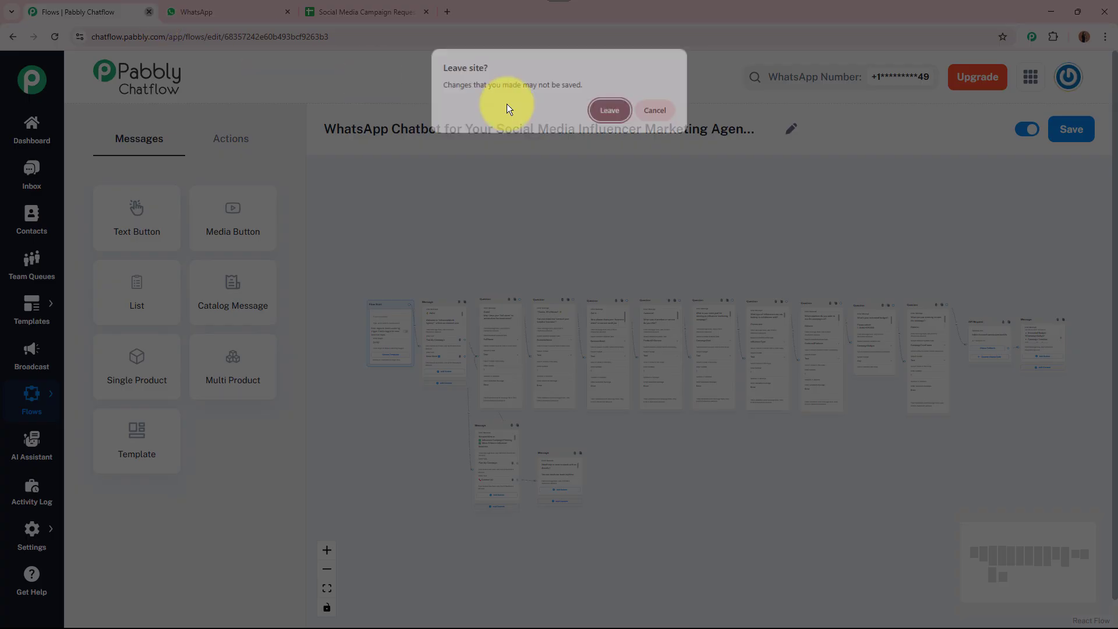
pyautogui.click(599, 112)
pyautogui.click(306, 12)
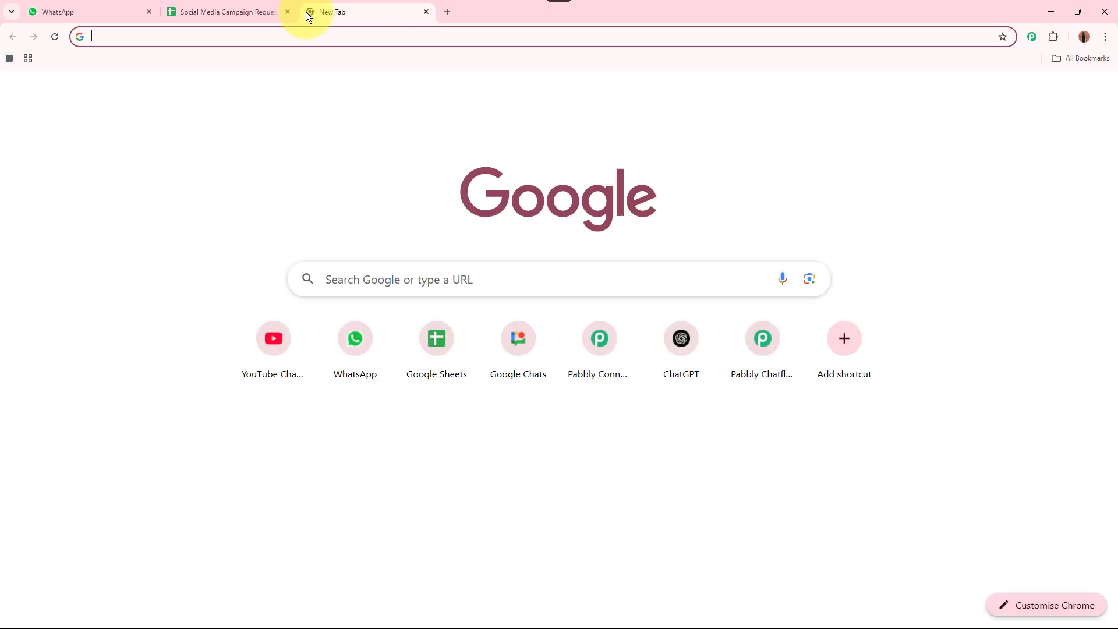
pyautogui.write('www.pabbly')
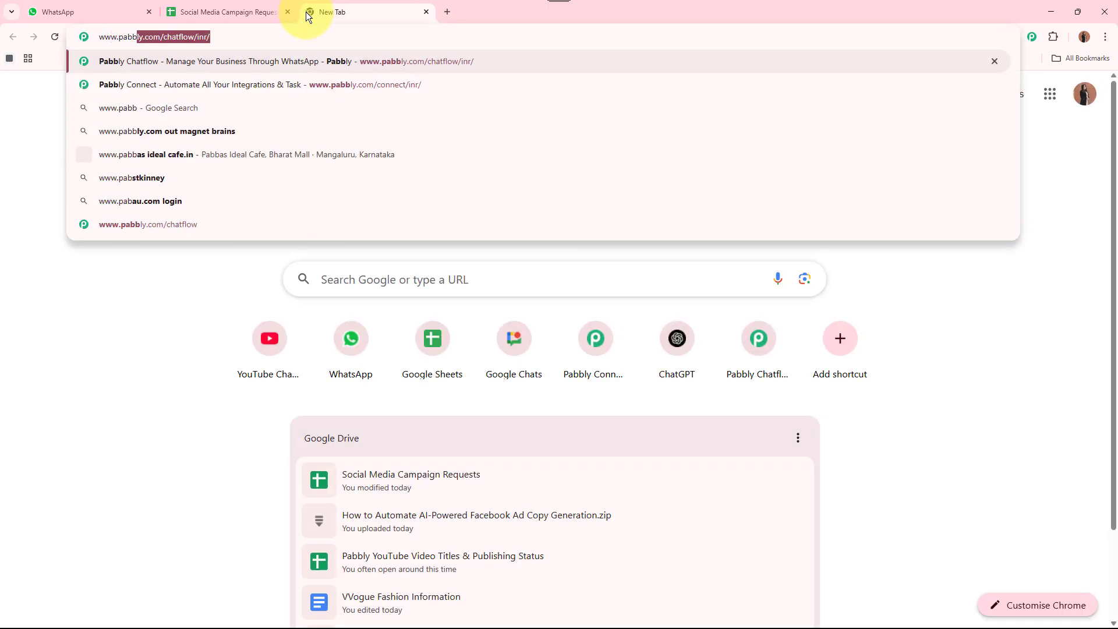
pyautogui.write('om/chatflow')
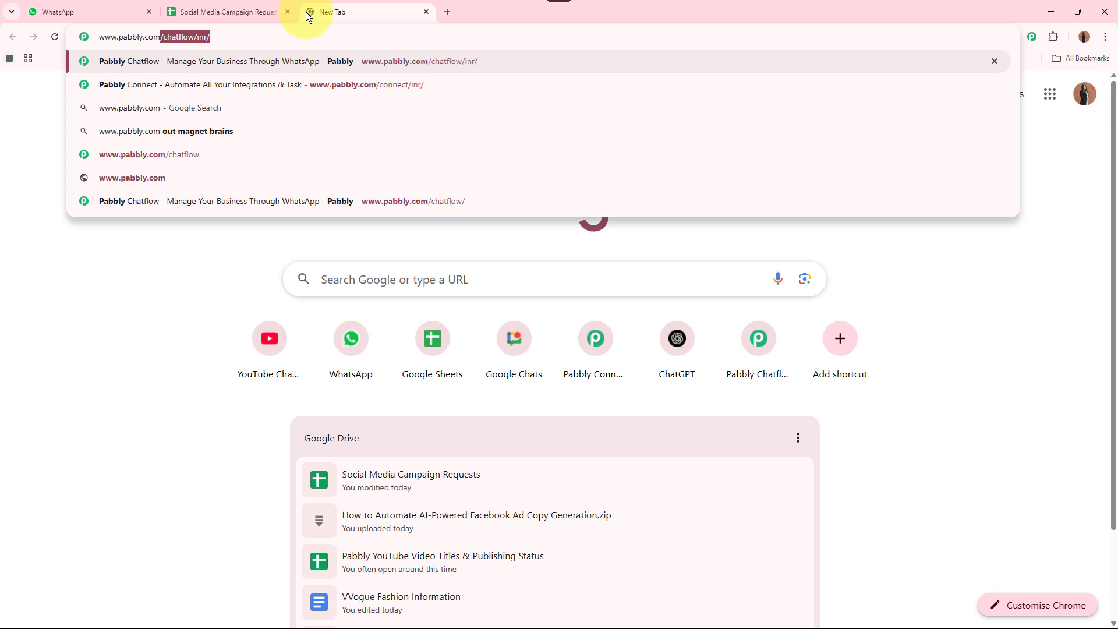
pyautogui.press('Return')
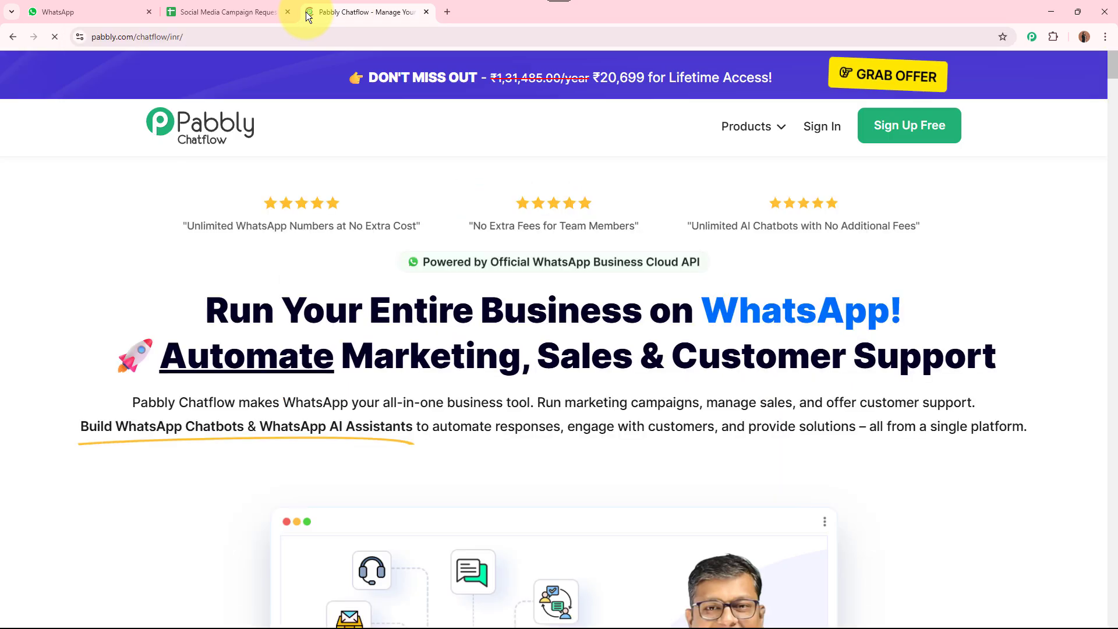
# Move the Chatflow tab to the front, dismiss the offer popup and go to Sign In
pyautogui.moveTo(306, 7); pyautogui.dragTo(87, 11)
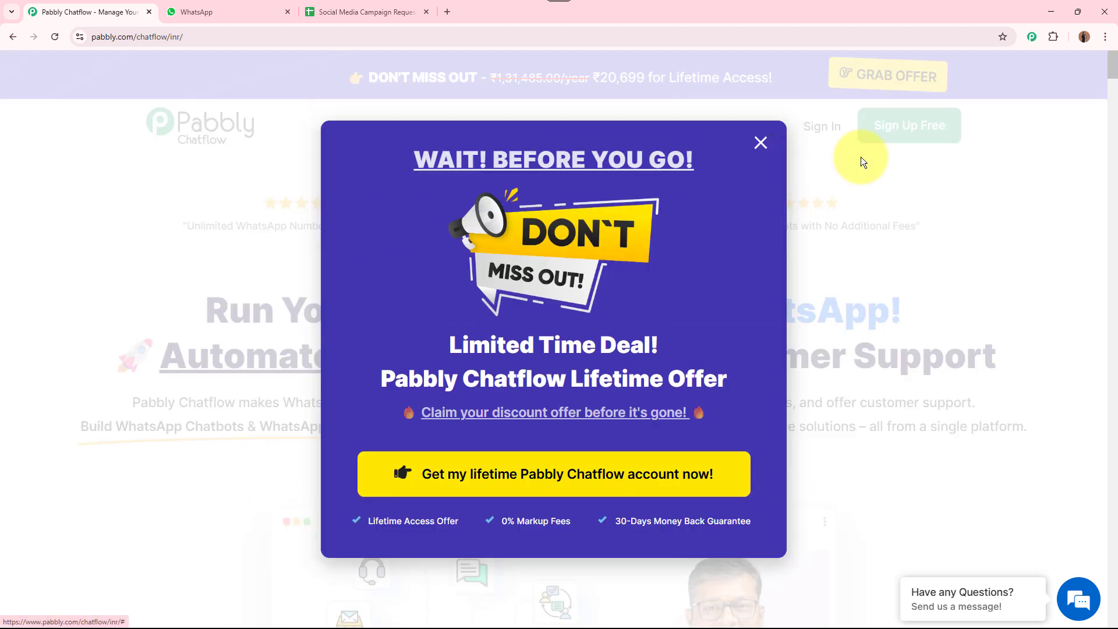
pyautogui.click(916, 187)
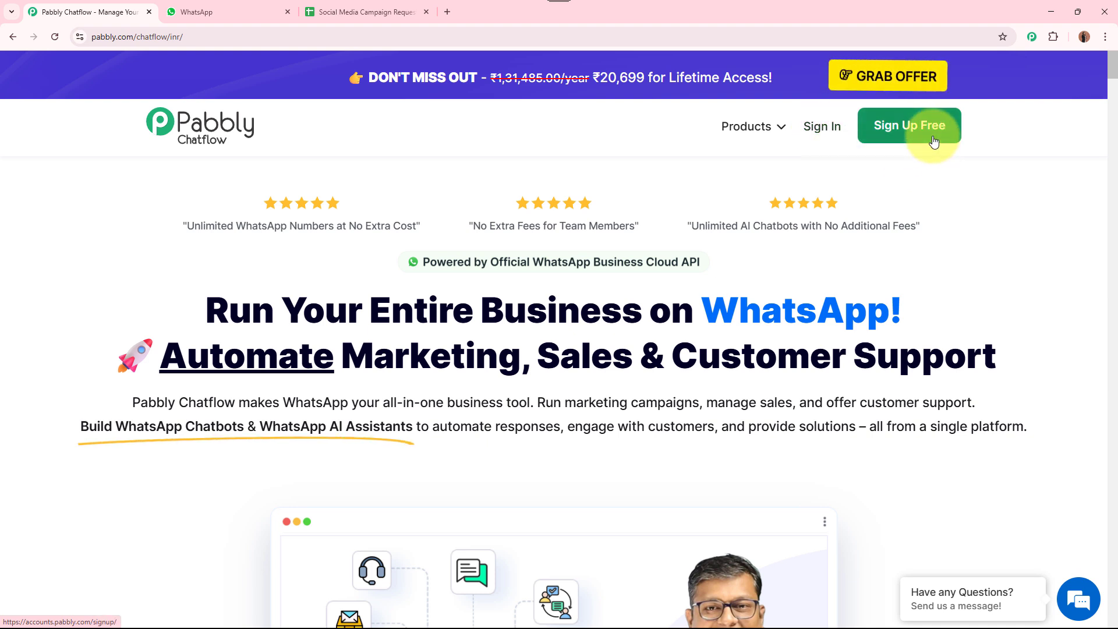
pyautogui.click(807, 129)
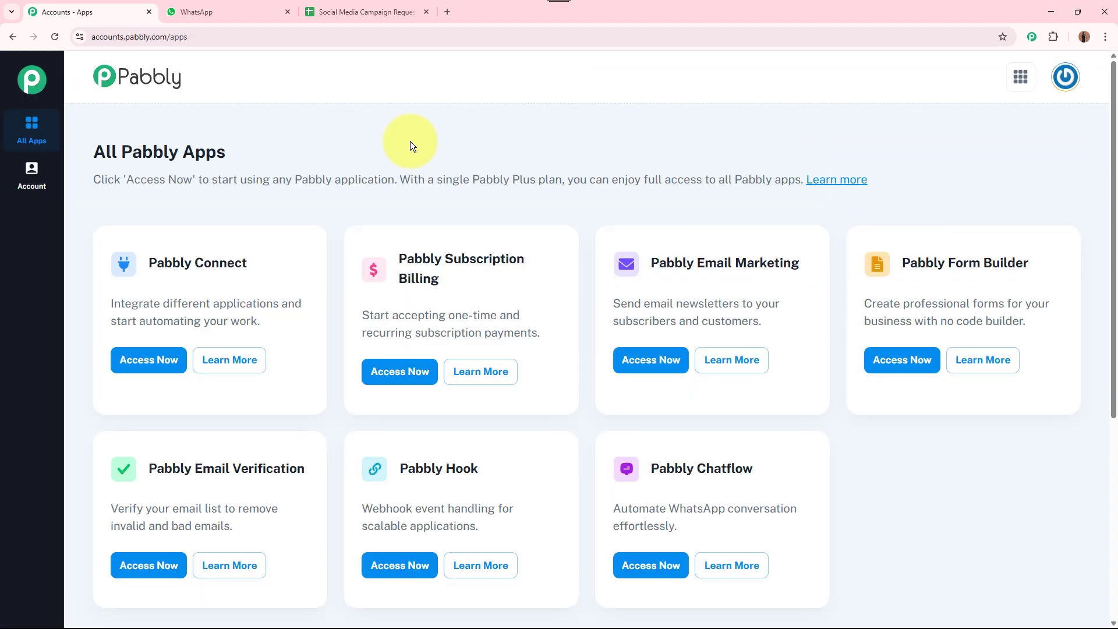
# Launch Pabbly Chatflow with Access Now on its card in All Pabbly Apps
pyautogui.moveTo(78, 142); pyautogui.dragTo(374, 150)
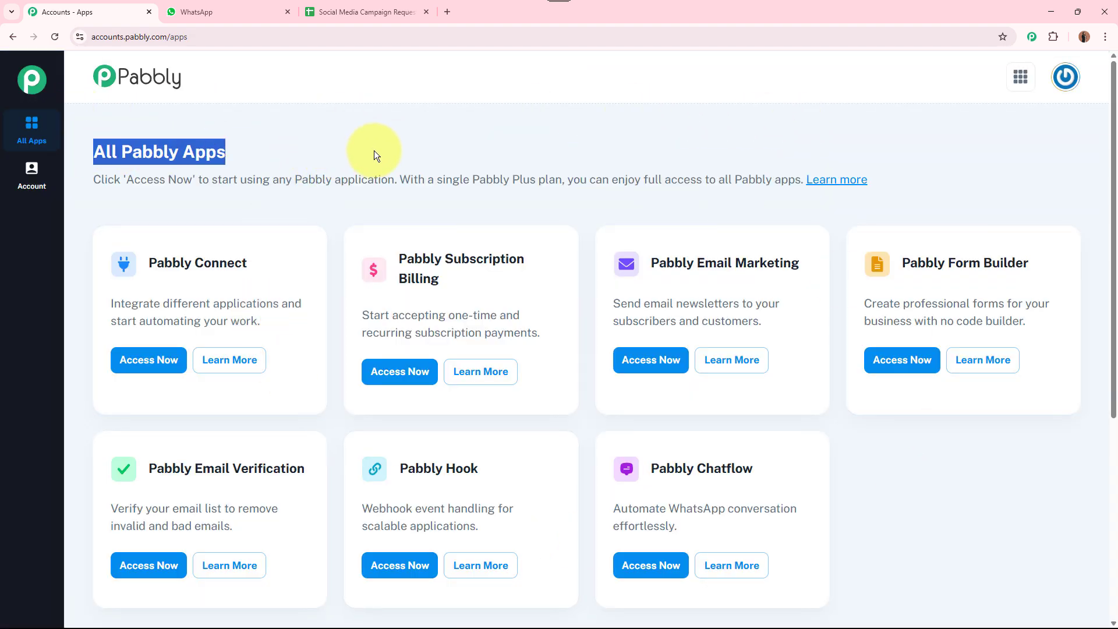
pyautogui.click(399, 148)
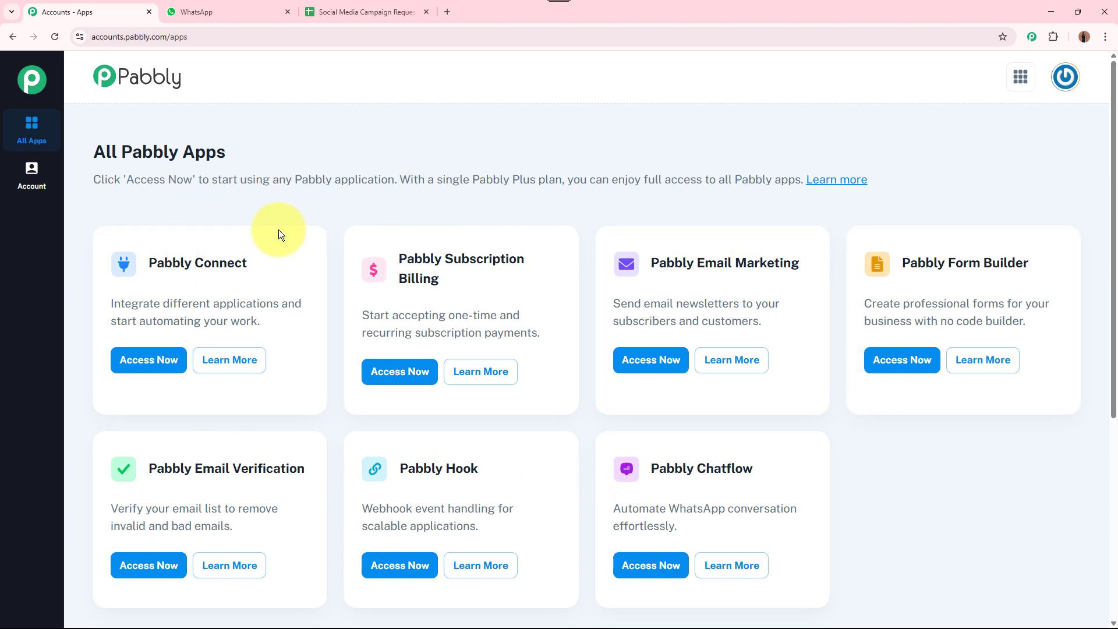
pyautogui.moveTo(647, 468); pyautogui.dragTo(776, 468)
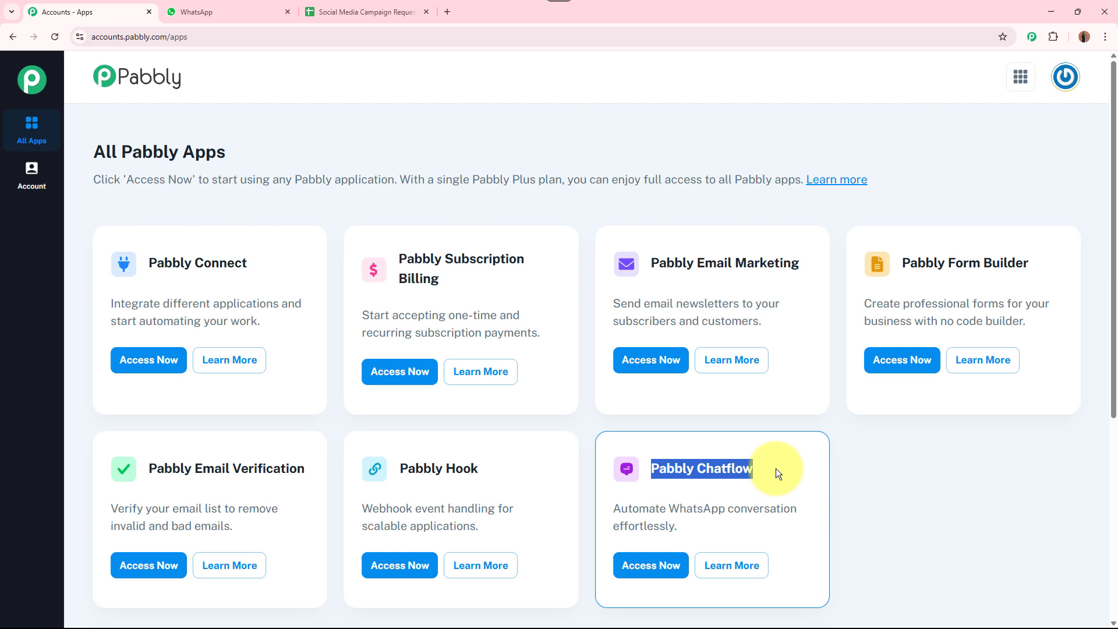
pyautogui.click(899, 476)
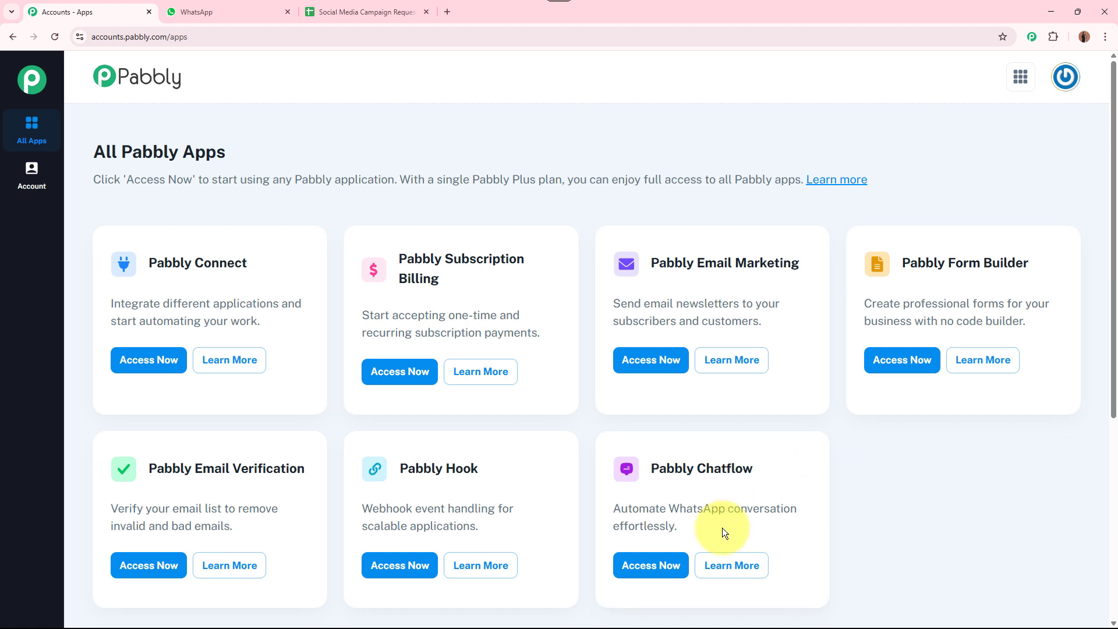
pyautogui.click(646, 565)
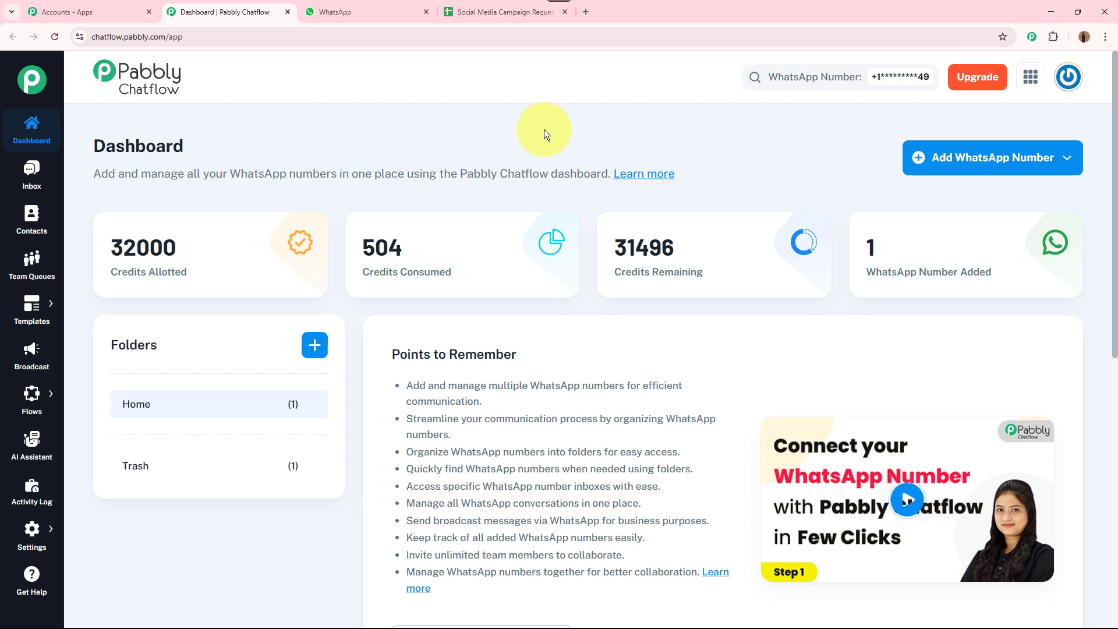
# Inspect the dashboard's WhatsApp number options, then reveal the Flows menu in the sidebar
pyautogui.click(998, 166)
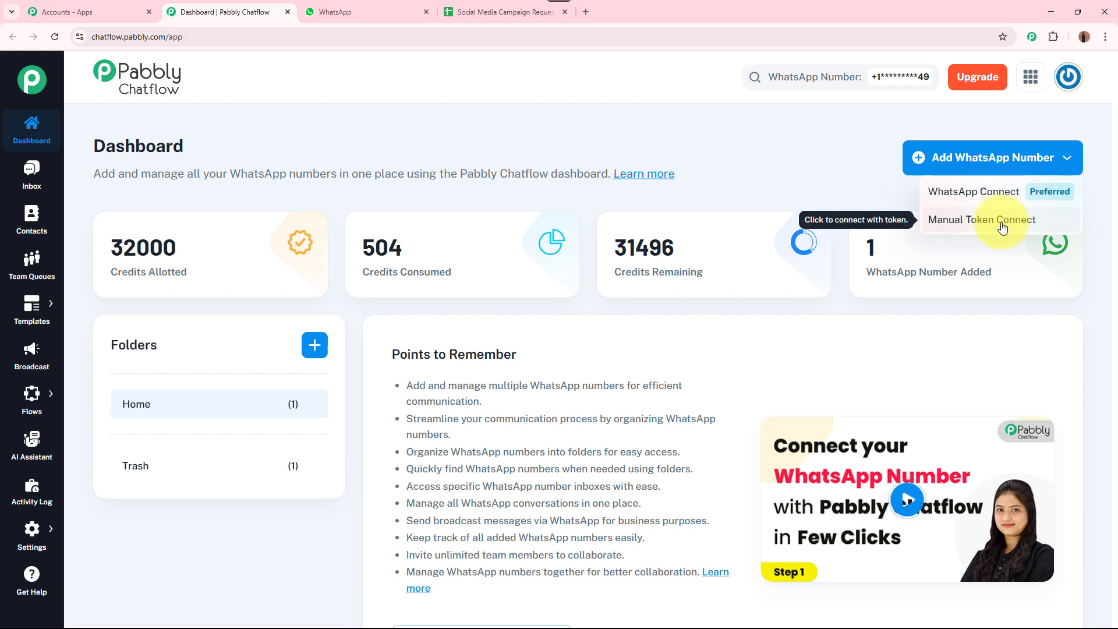
pyautogui.click(833, 174)
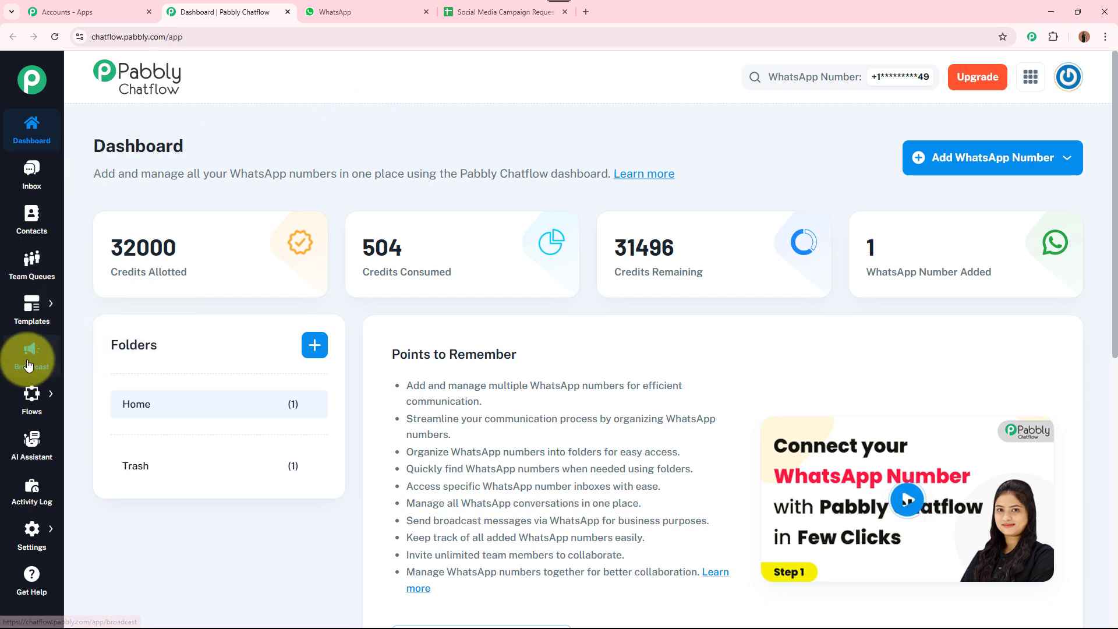
pyautogui.moveTo(31, 427)
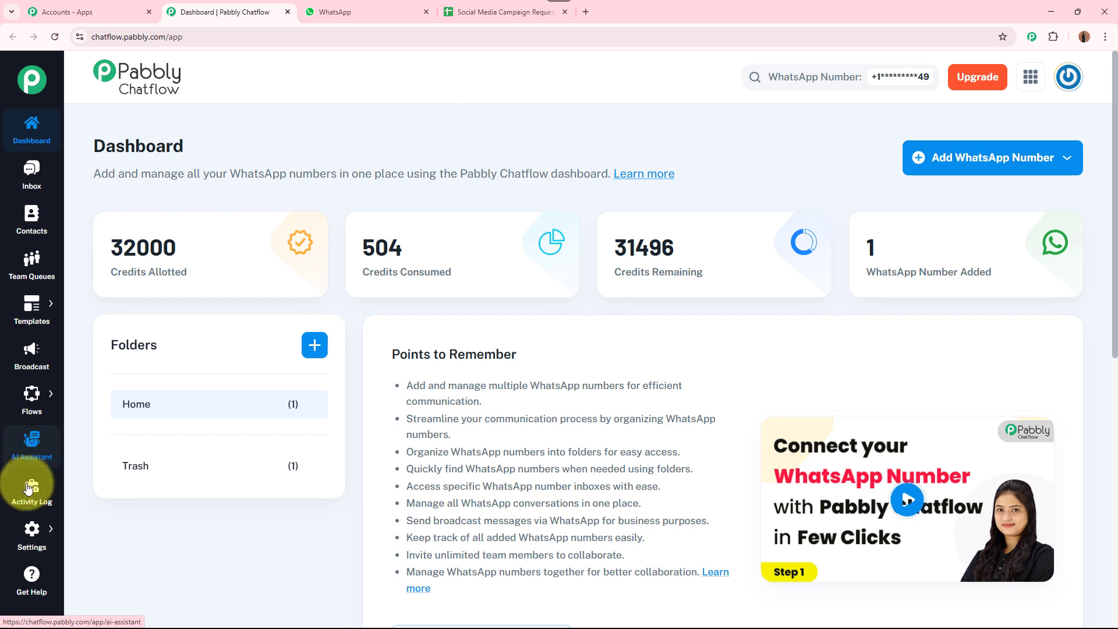
pyautogui.moveTo(31, 552)
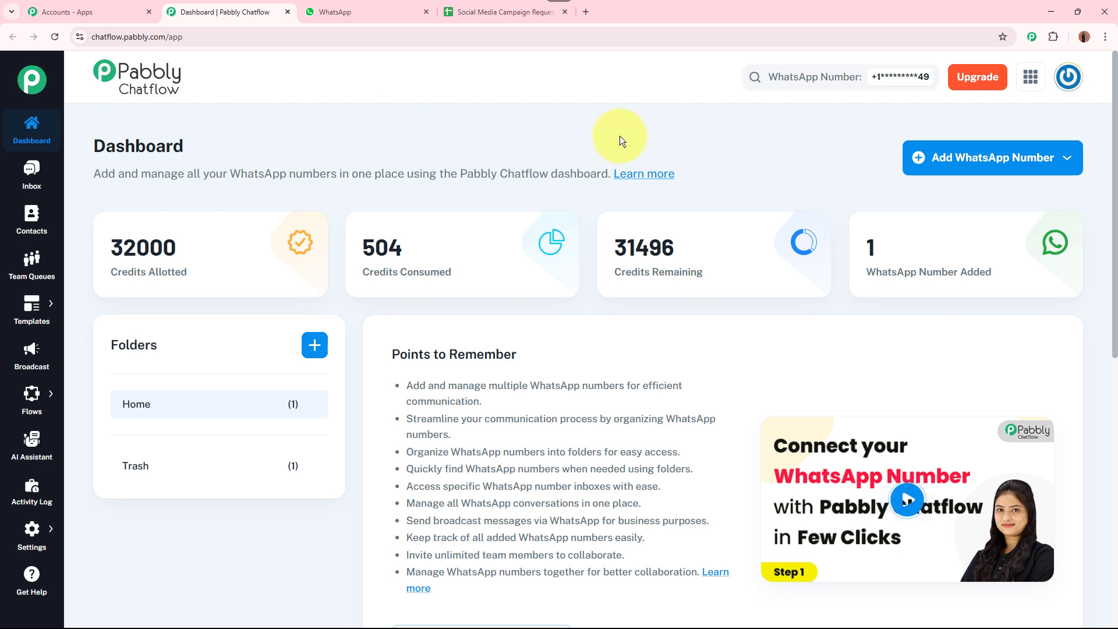
# Go to the Flows page listing all flows
pyautogui.moveTo(72, 397)
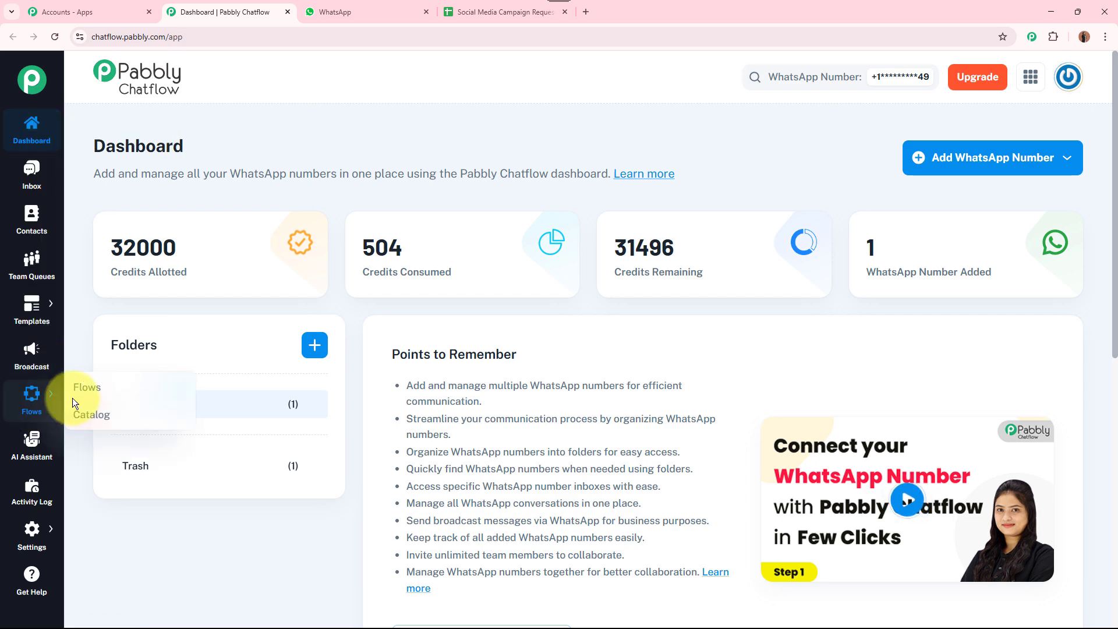
pyautogui.click(108, 390)
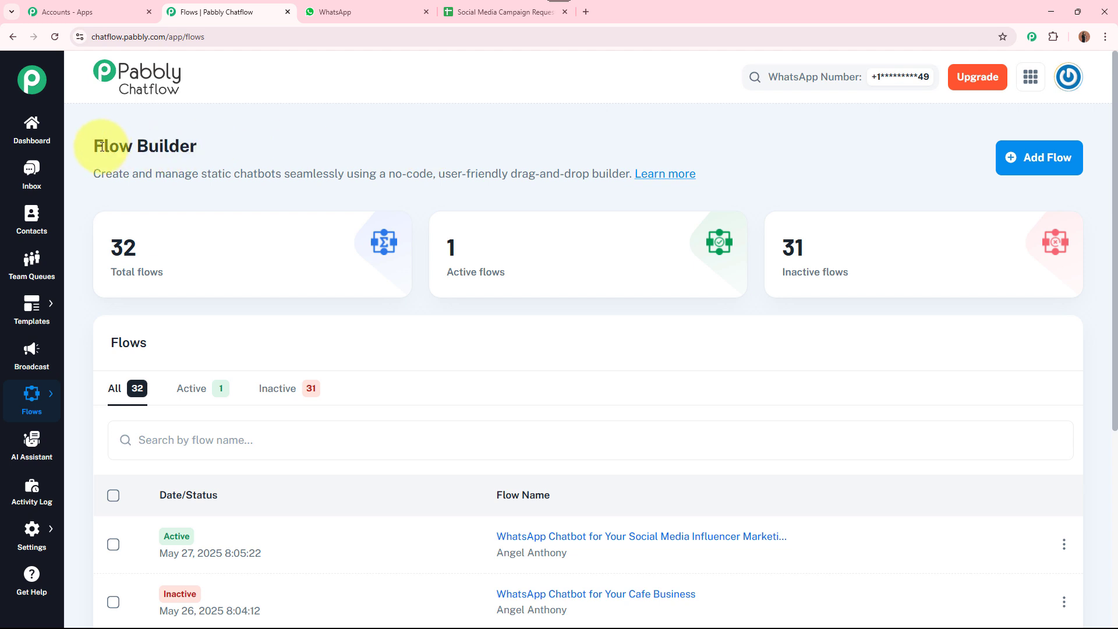
pyautogui.moveTo(101, 147); pyautogui.dragTo(459, 138)
pyautogui.click(458, 139)
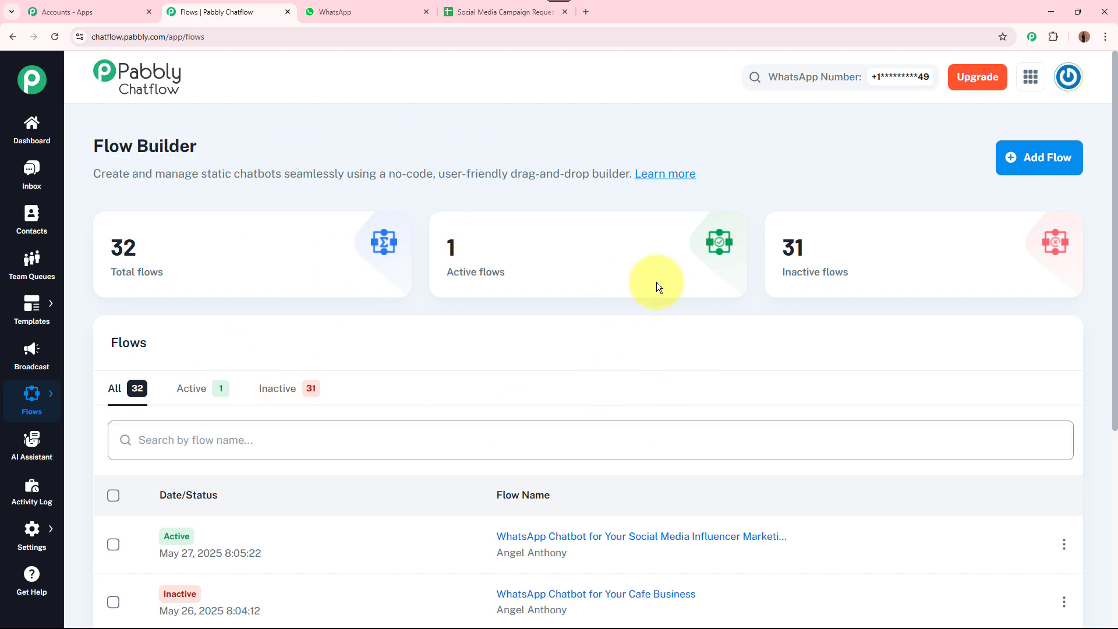
pyautogui.moveTo(612, 266)
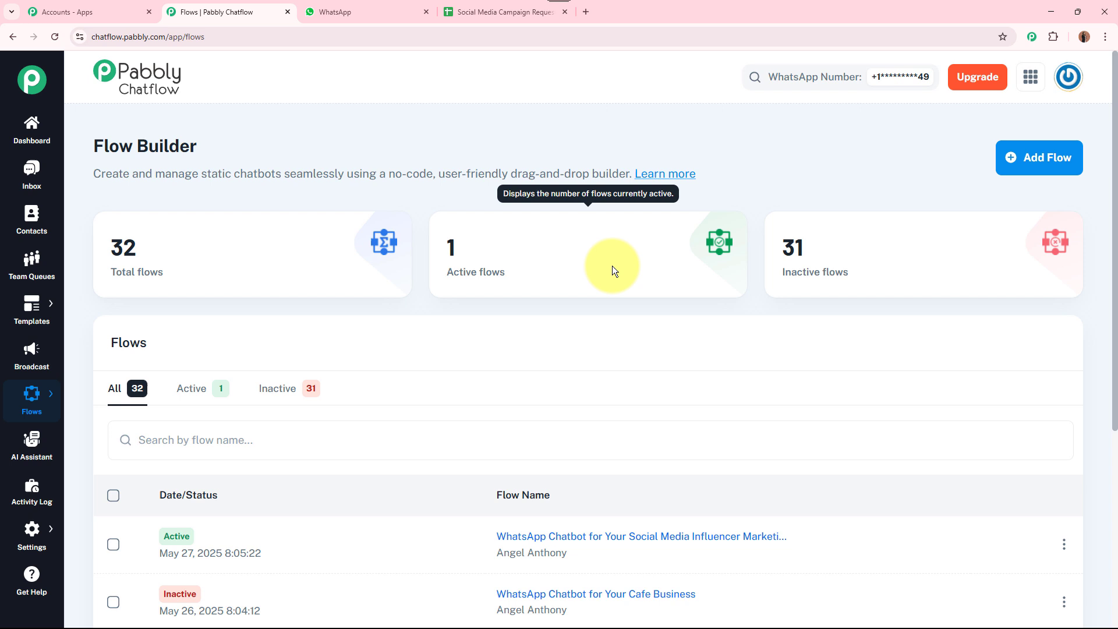
# Add a flow named 'WhatsApp Chatbot for Your Social Media Influencer Marketing Agency'
pyautogui.click(1045, 159)
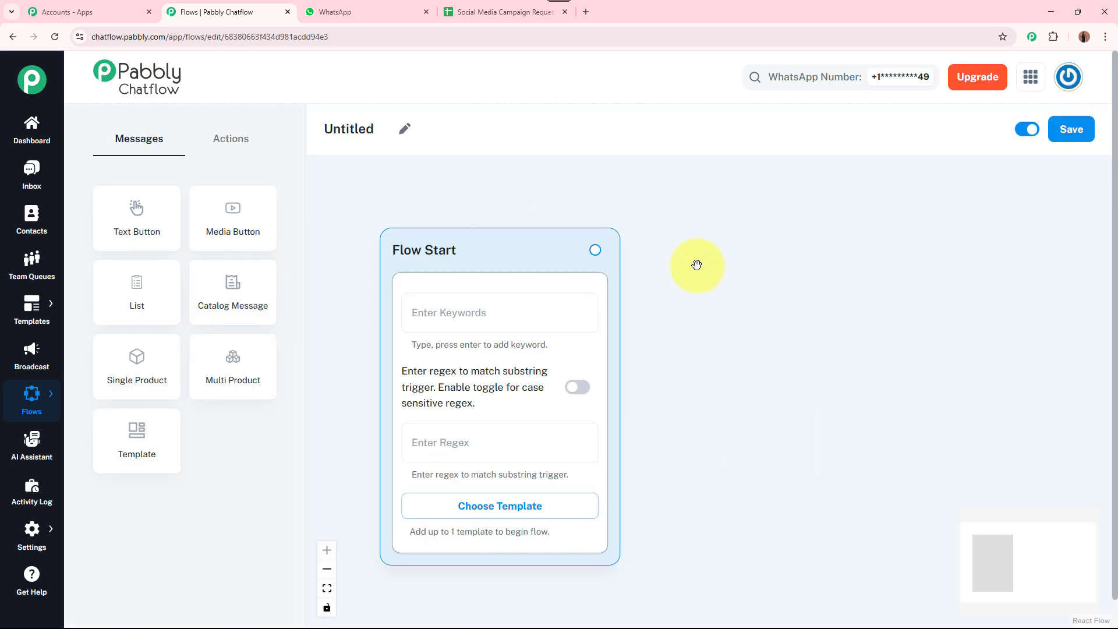
pyautogui.click(405, 128)
pyautogui.press('BackSpace')
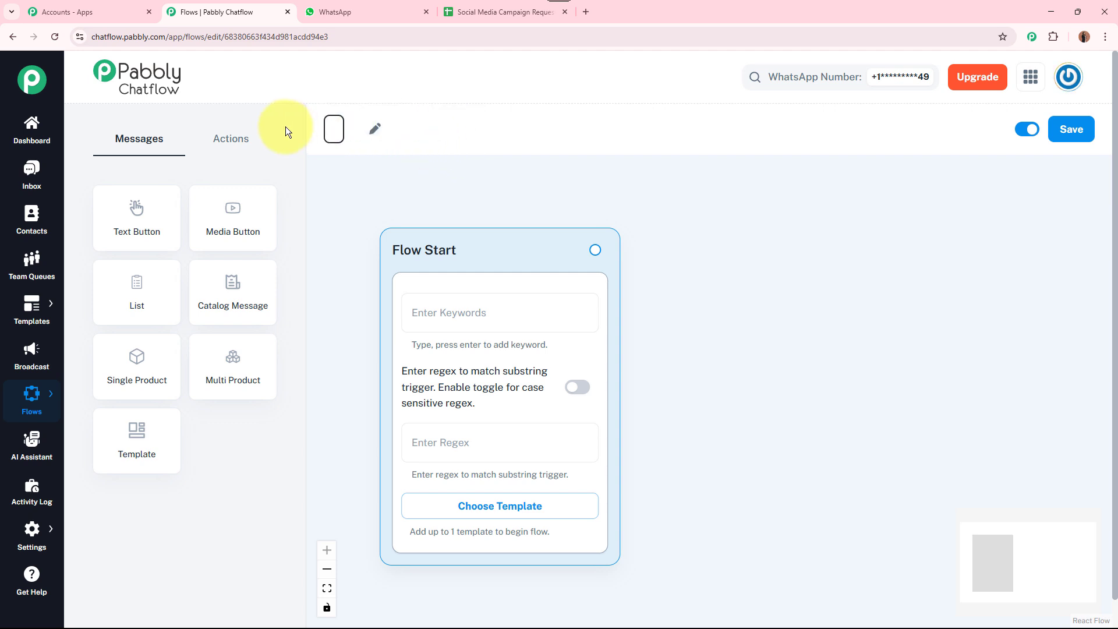
pyautogui.write('WhatsApp Chatbot for Your Social Media Influencer Marketing Agency')
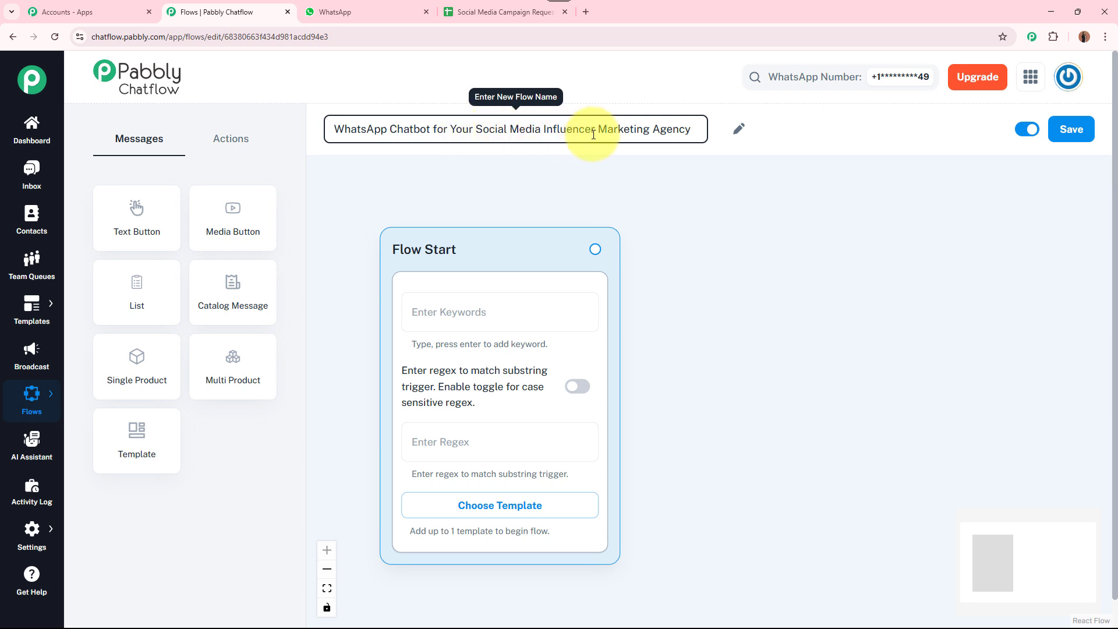
pyautogui.click(605, 189)
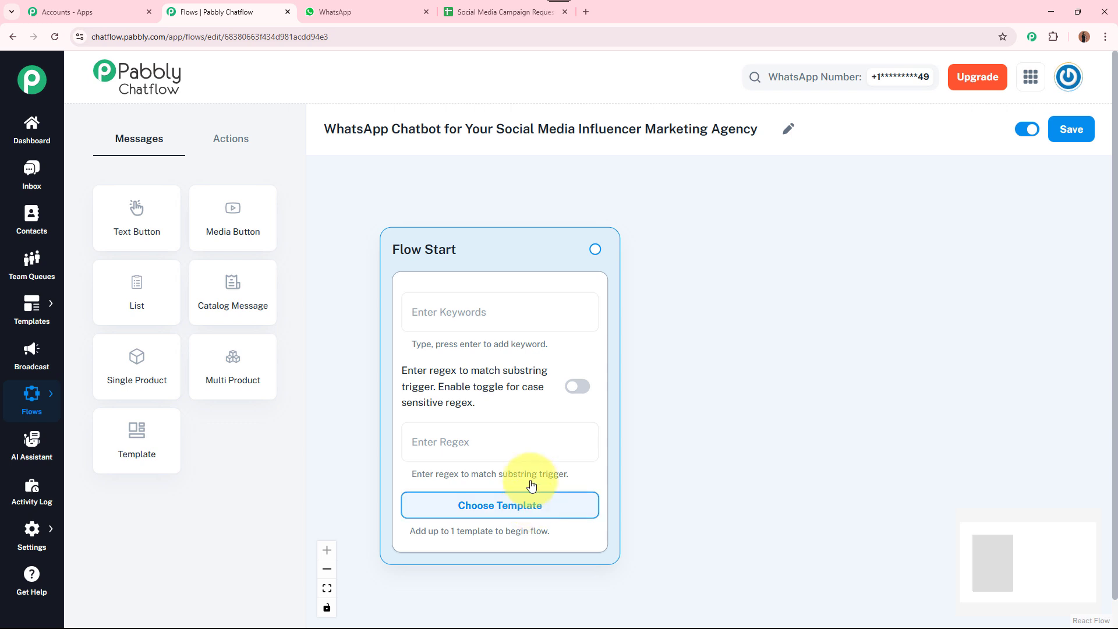
pyautogui.click(520, 314)
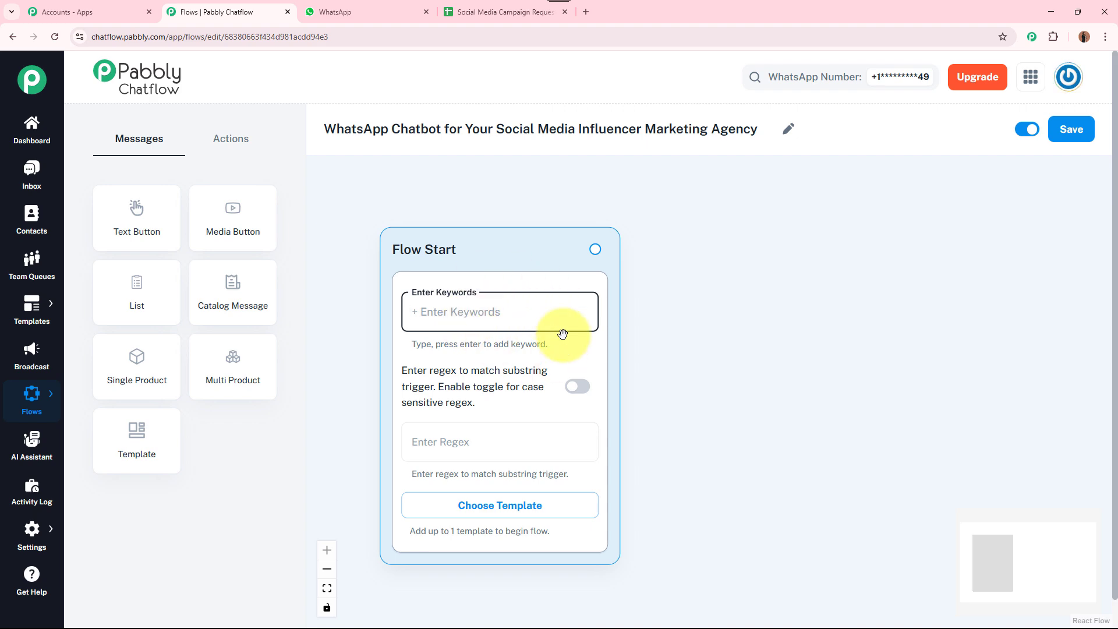
# Set Flow Start's regex trigger to the catch-all [\s\S]+ and recentre the canvas
pyautogui.click(487, 505)
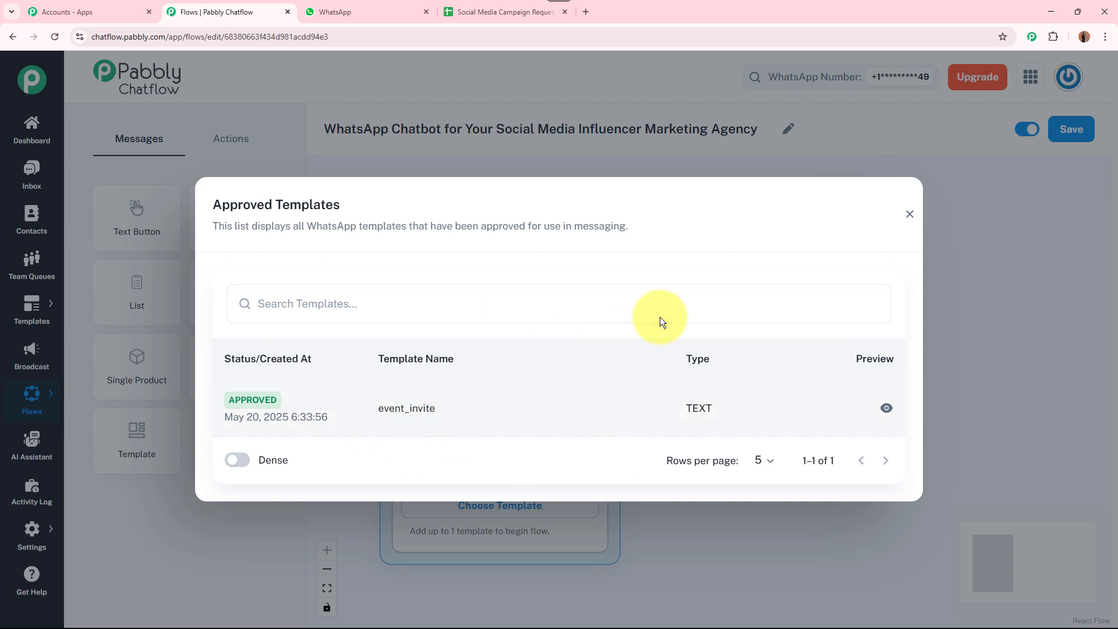
pyautogui.click(909, 214)
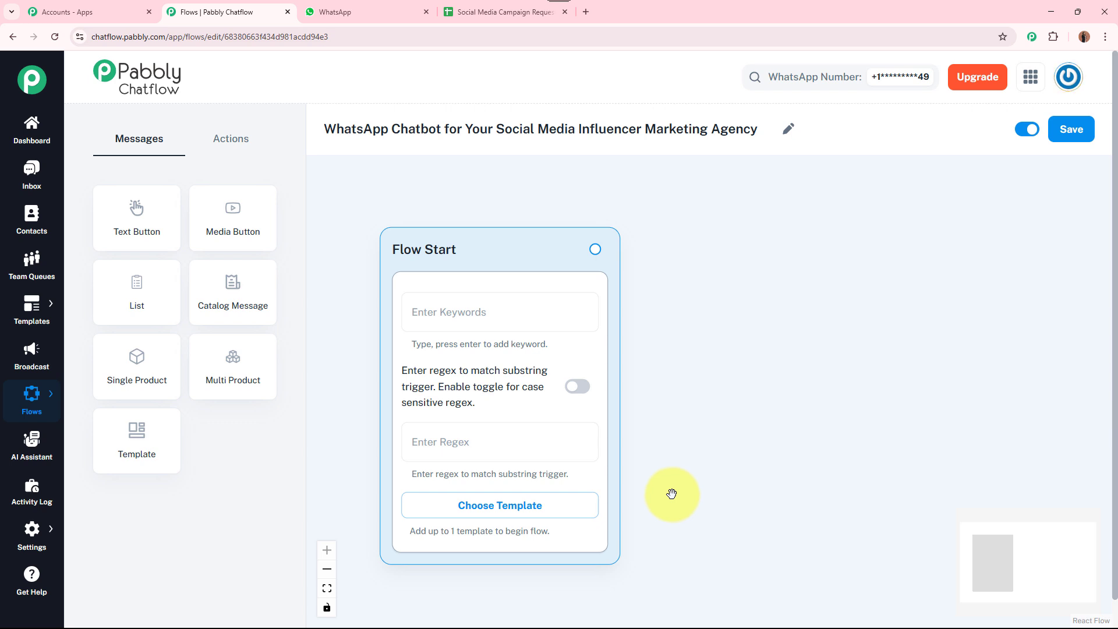
pyautogui.click(498, 444)
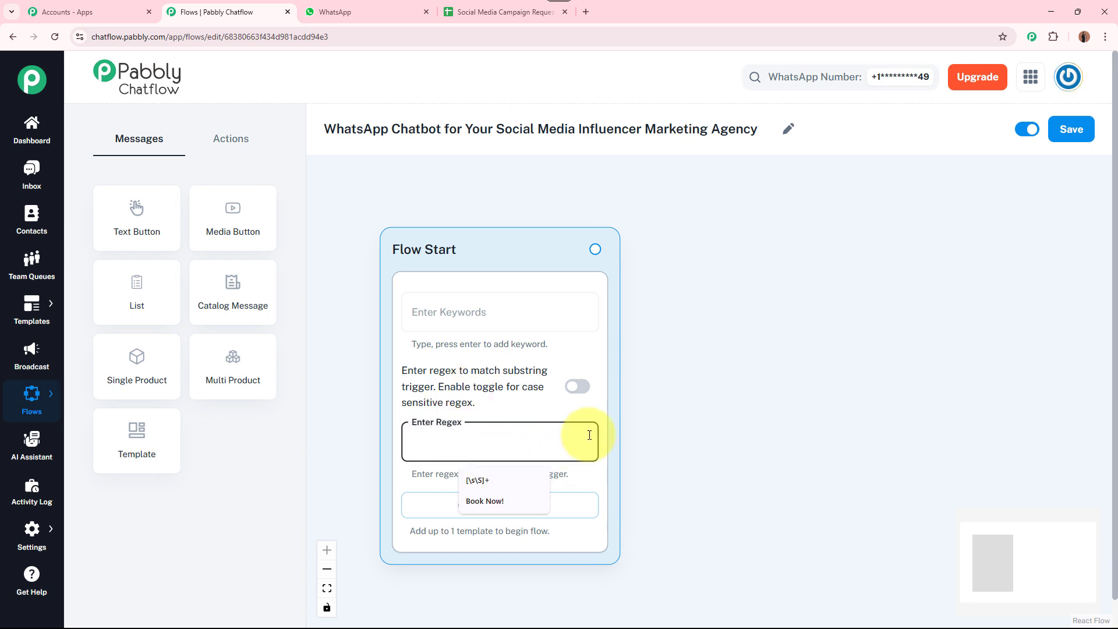
pyautogui.click(711, 438)
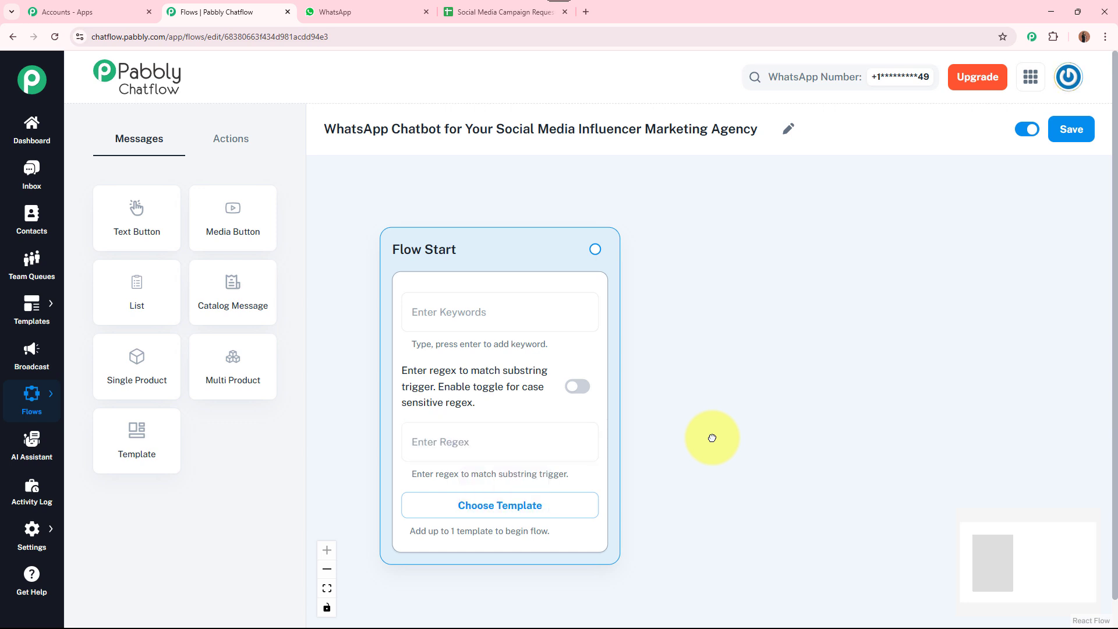
pyautogui.click(495, 447)
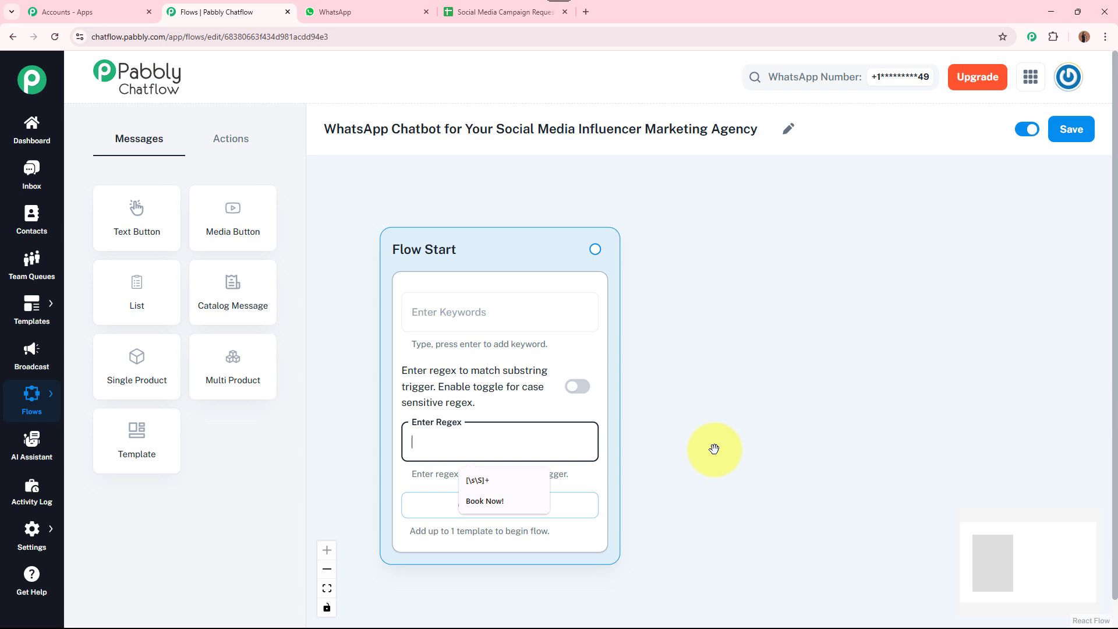
pyautogui.write('[\\s\\S]+')
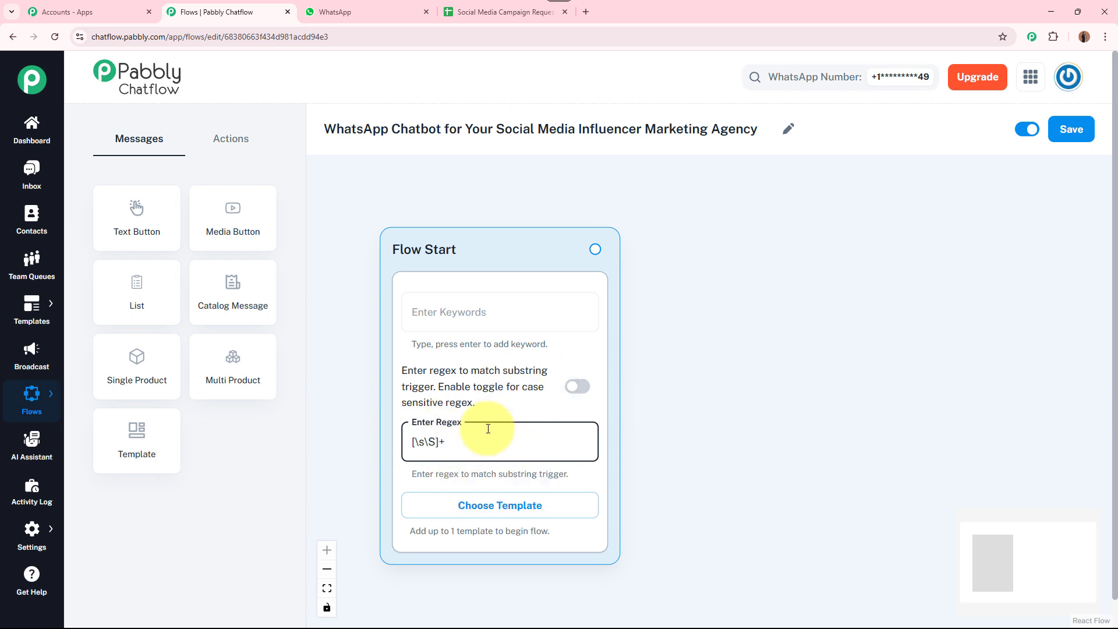
pyautogui.click(702, 442)
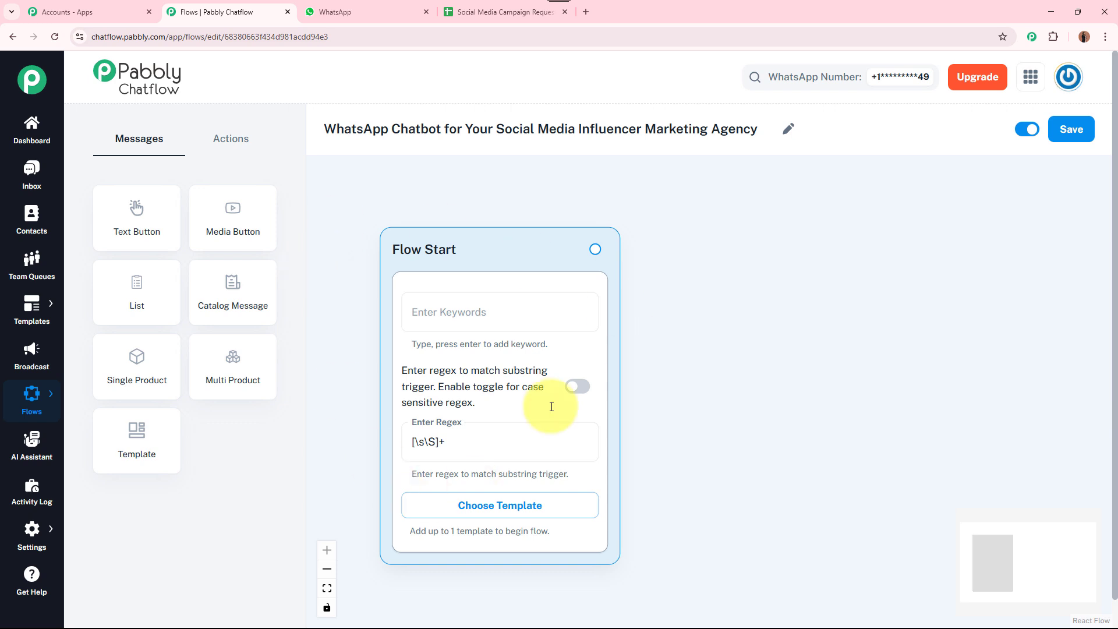
pyautogui.scroll(-1, 739, 411)
pyautogui.moveTo(734, 408); pyautogui.dragTo(639, 357)
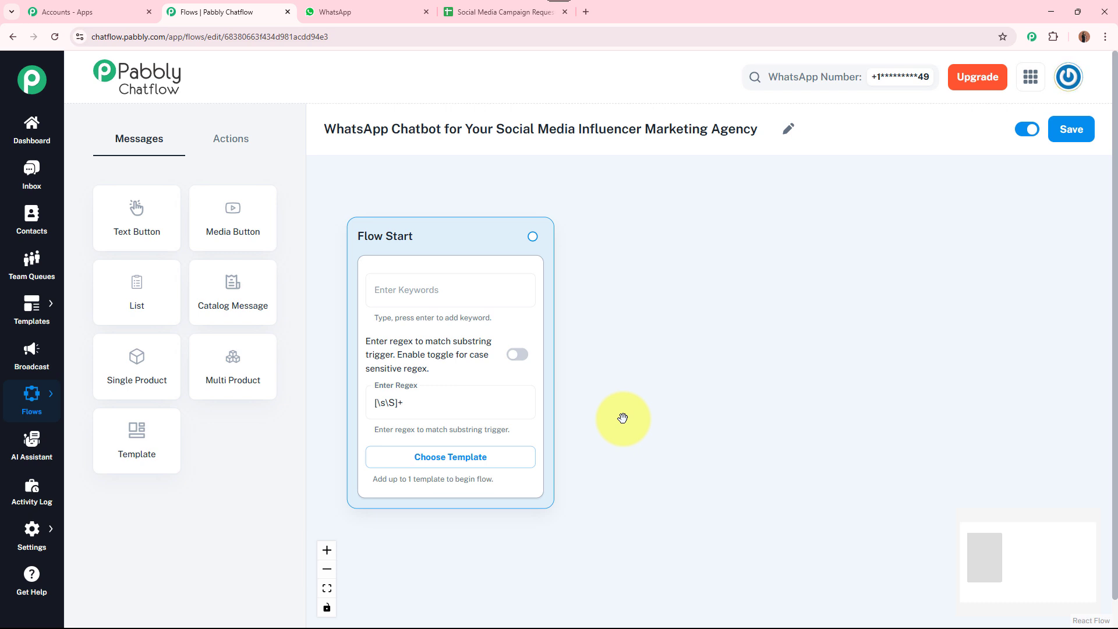
pyautogui.scroll(1, 622, 418)
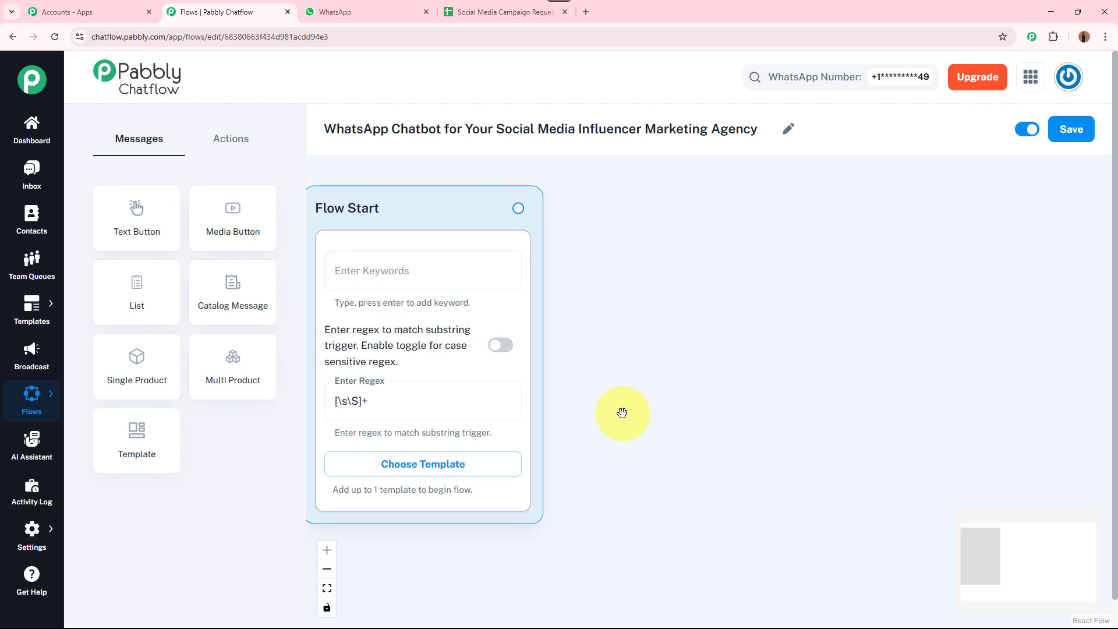
# Connect a Text + Button Message node after Flow Start
pyautogui.moveTo(518, 207); pyautogui.dragTo(801, 226)
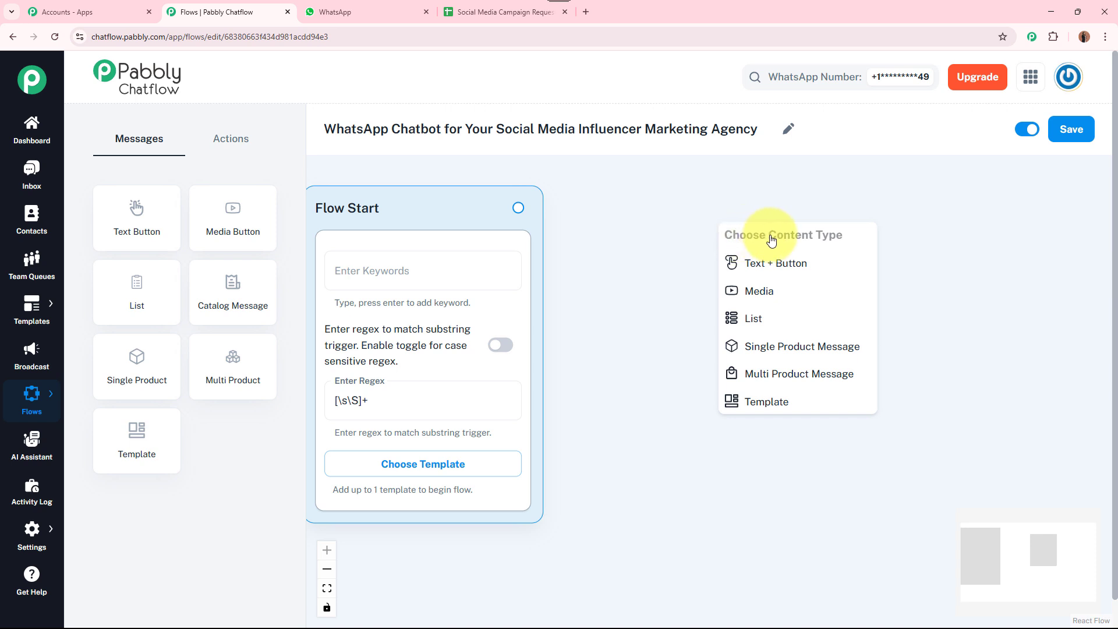
pyautogui.click(822, 263)
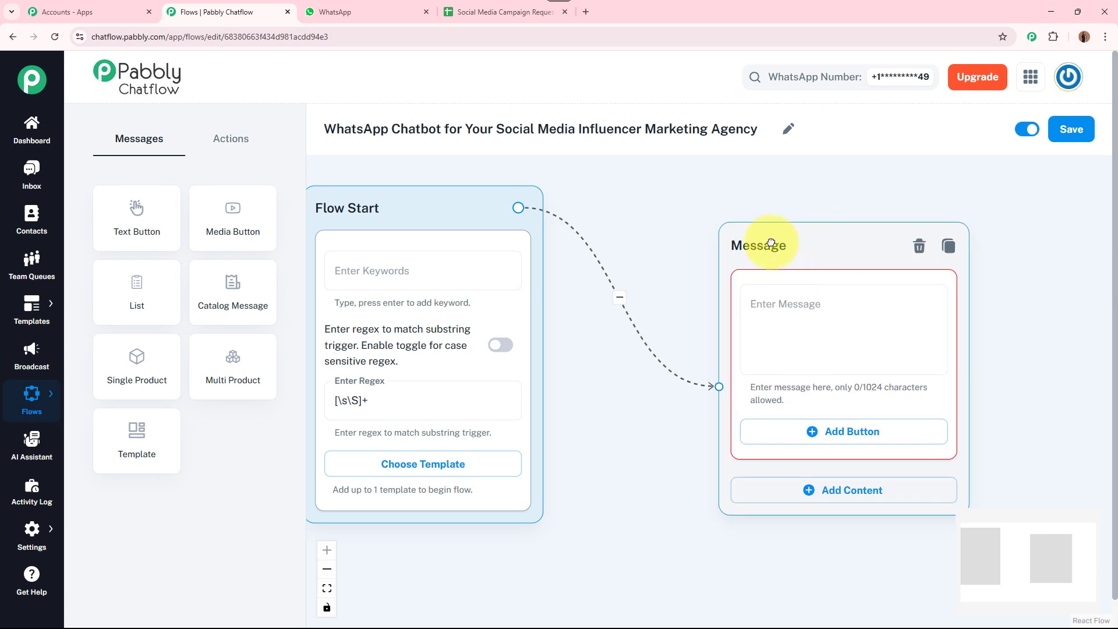
pyautogui.moveTo(773, 231); pyautogui.dragTo(707, 219)
# Paste the InfluenceMinds Agency welcome ending 'Let's get started! ✨' into the Message node
pyautogui.click(706, 274)
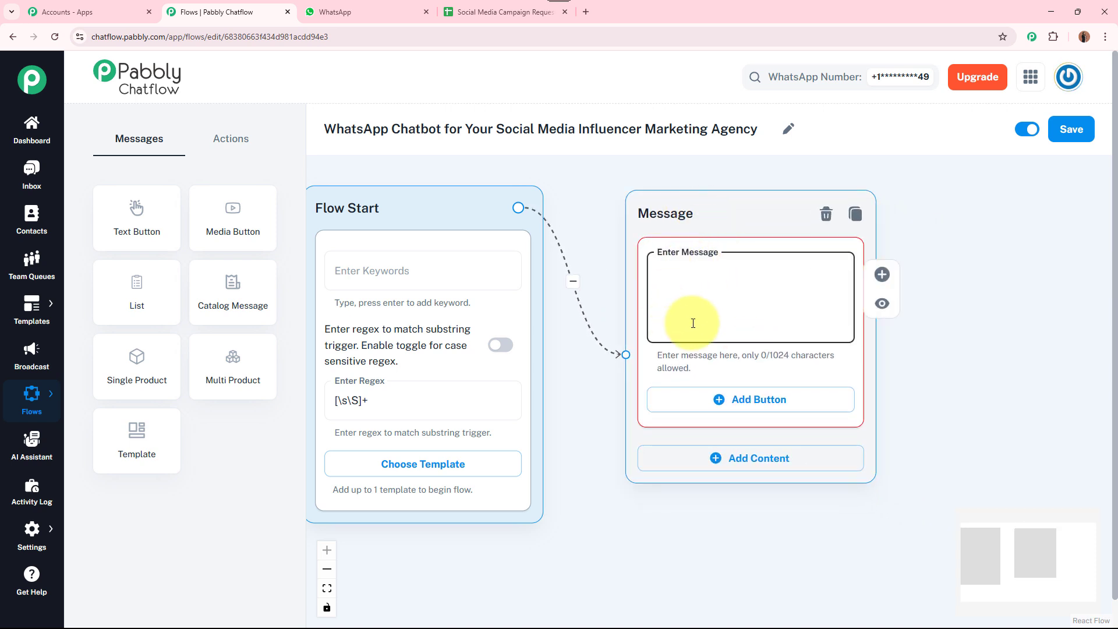
pyautogui.hotkey('ctrl', 'v')
pyautogui.moveTo(841, 314); pyautogui.dragTo(839, 266)
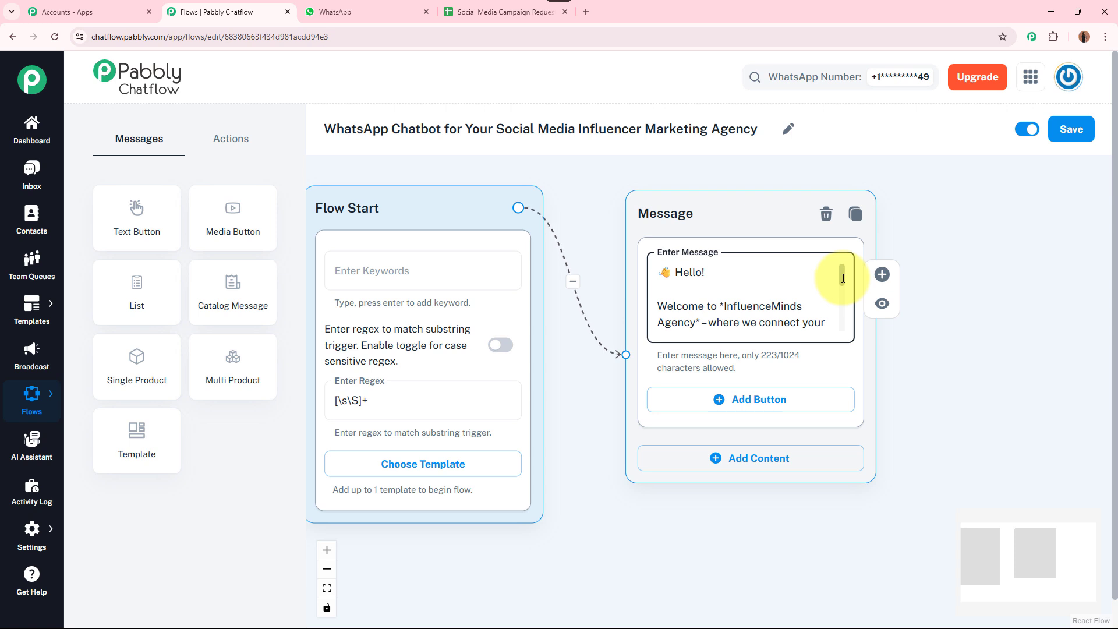
pyautogui.moveTo(843, 279); pyautogui.dragTo(842, 324)
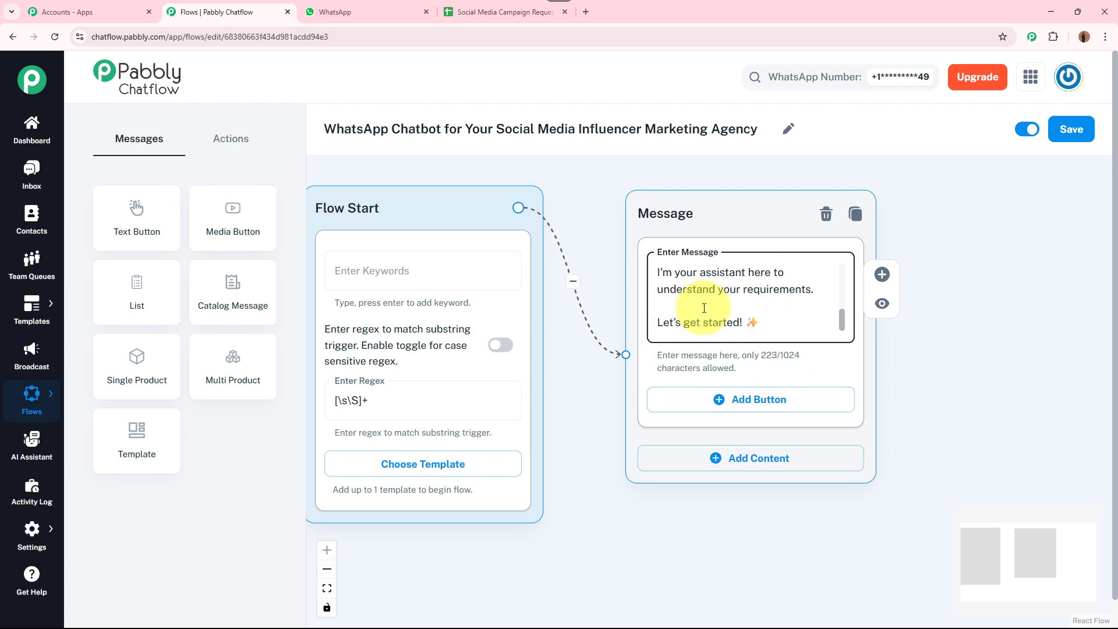
pyautogui.moveTo(842, 319); pyautogui.dragTo(848, 341)
pyautogui.click(1008, 417)
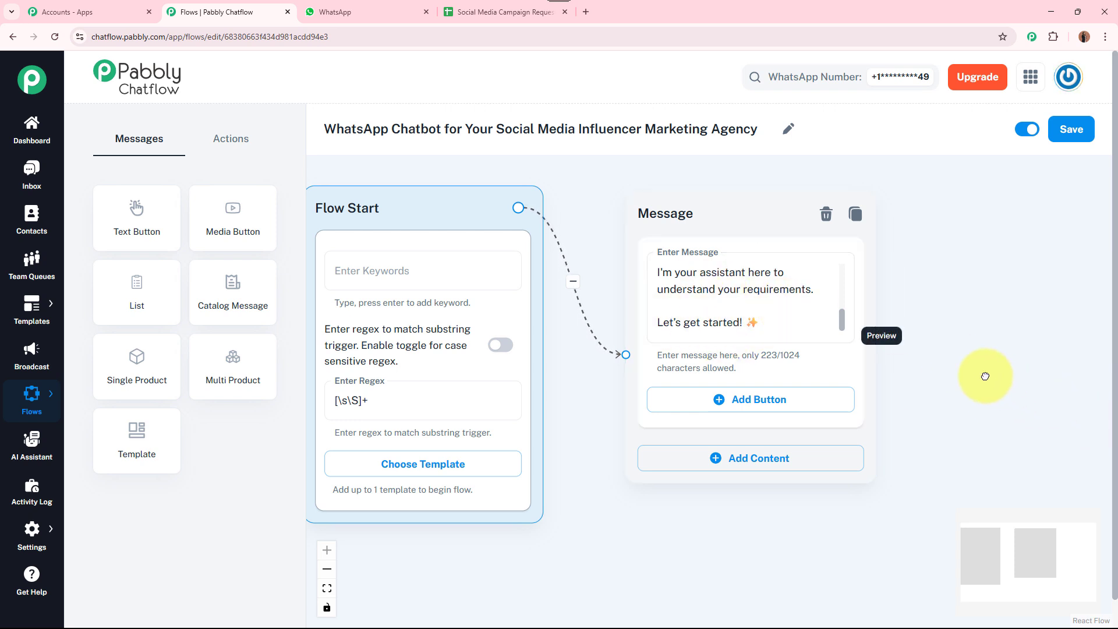
pyautogui.moveTo(984, 376); pyautogui.dragTo(926, 358)
# Add 'Plan My Campaign' and 'Know More ℹ️' reply buttons to the welcome message
pyautogui.click(668, 368)
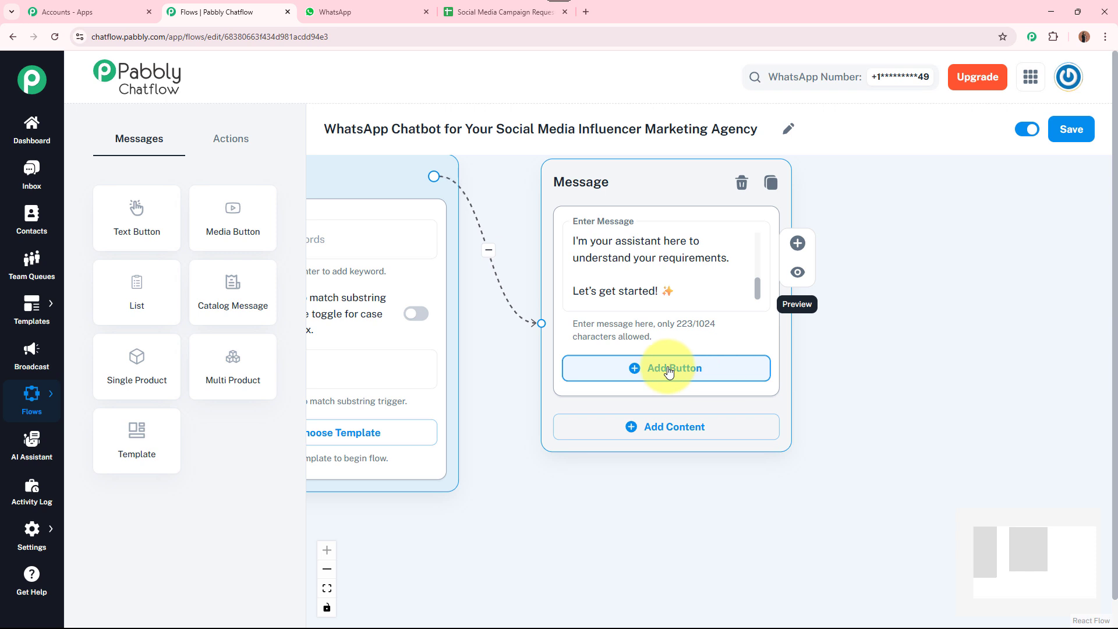
pyautogui.click(646, 464)
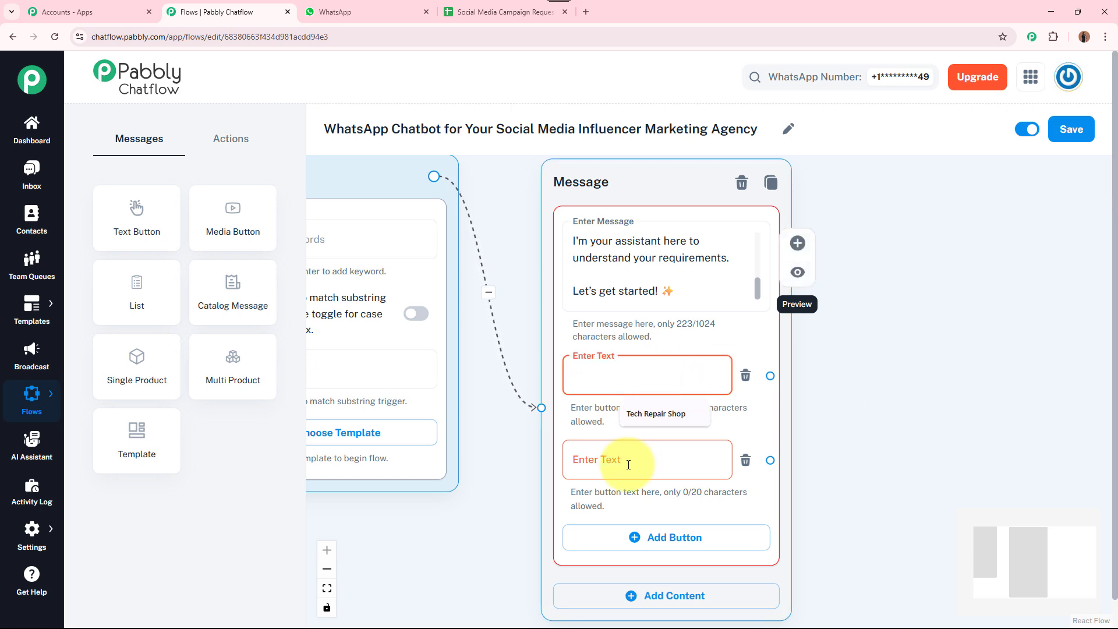
pyautogui.click(647, 458)
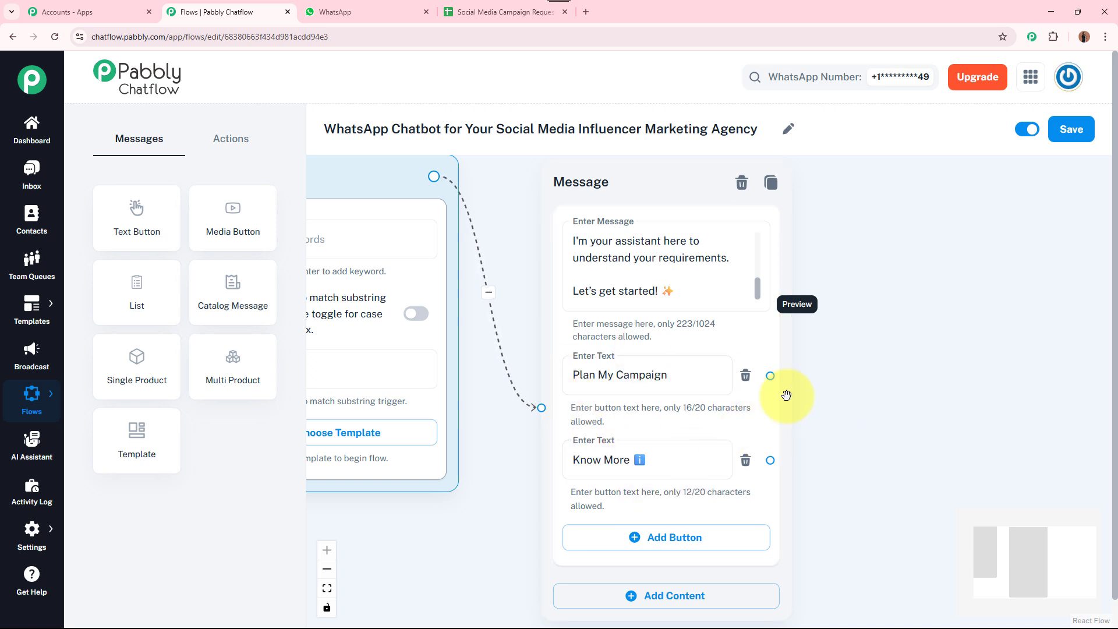
pyautogui.click(666, 459)
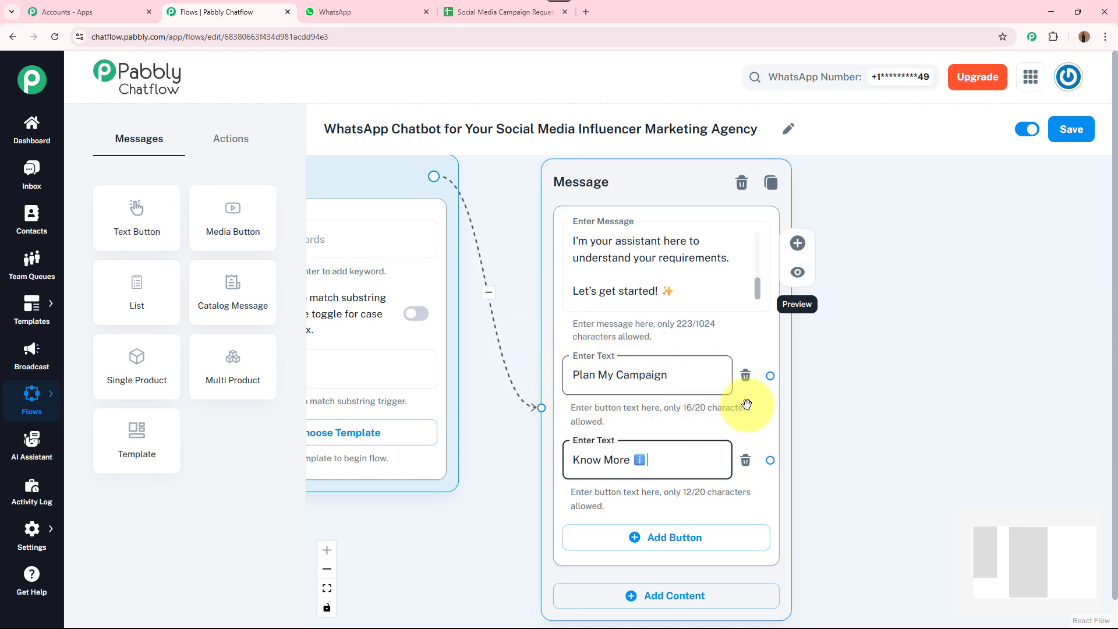
# Link the Know More button to a new empty Text + Button message node
pyautogui.moveTo(869, 459); pyautogui.dragTo(726, 390)
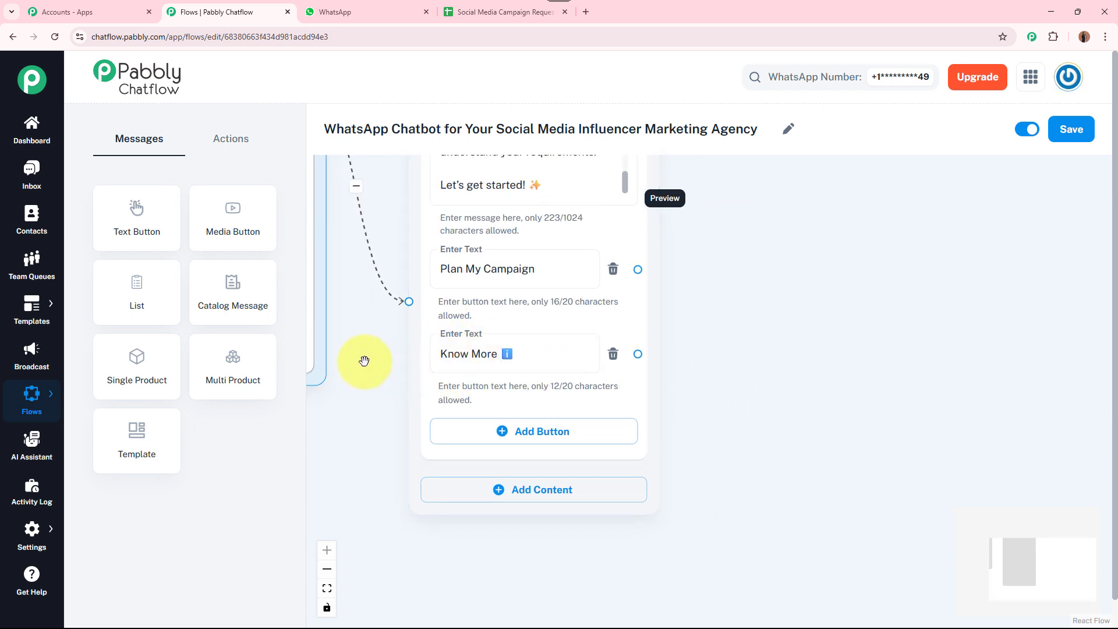
pyautogui.moveTo(409, 352); pyautogui.dragTo(315, 325)
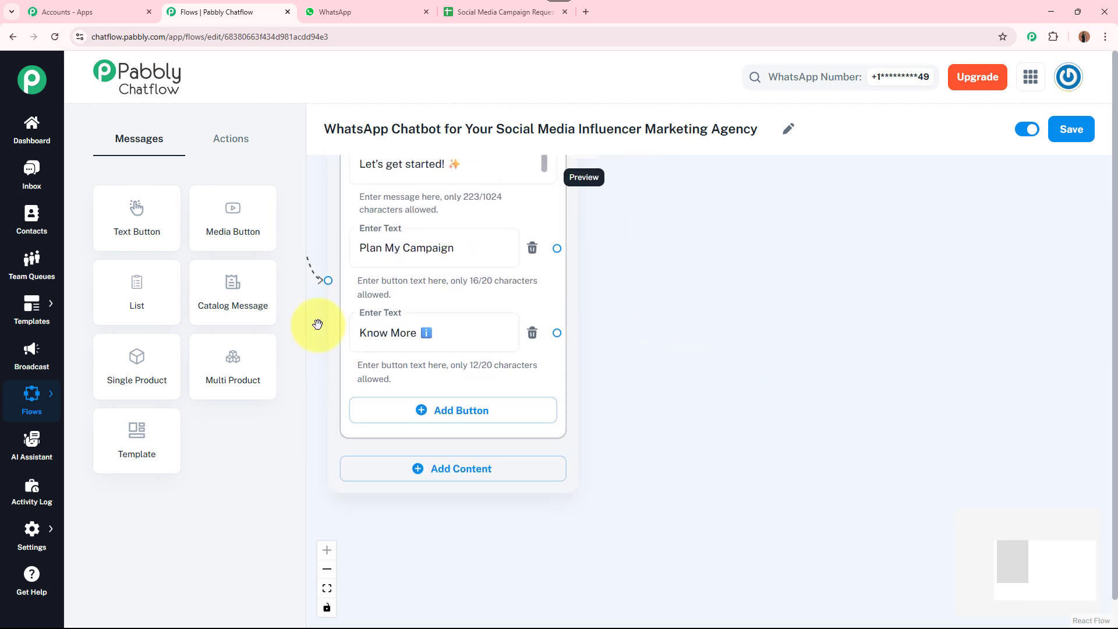
pyautogui.moveTo(557, 333); pyautogui.dragTo(729, 331)
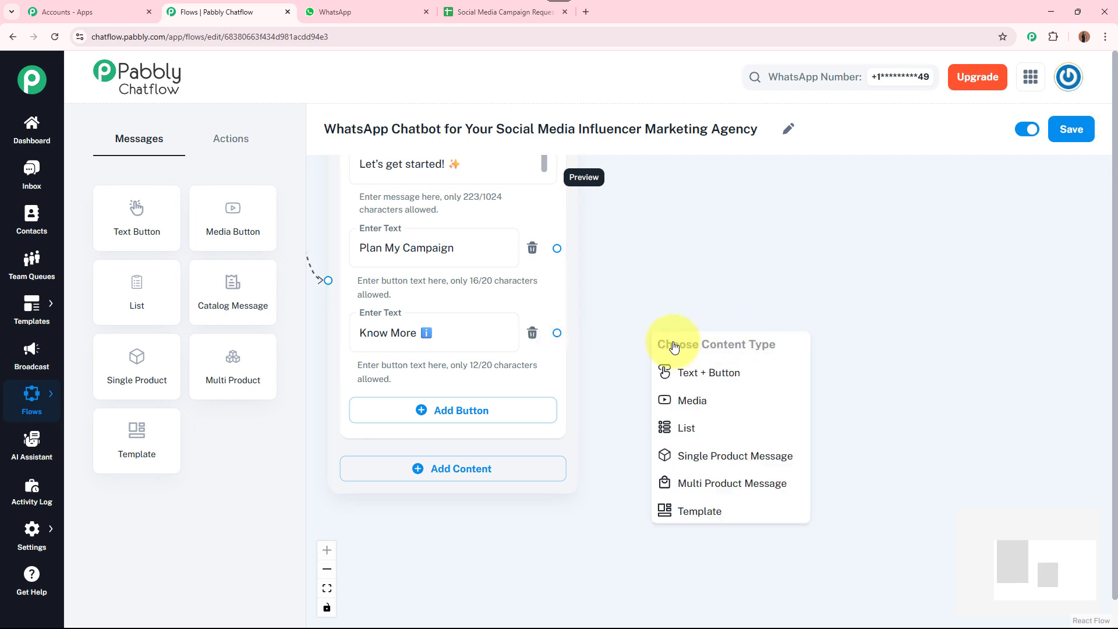
pyautogui.click(759, 373)
pyautogui.click(707, 338)
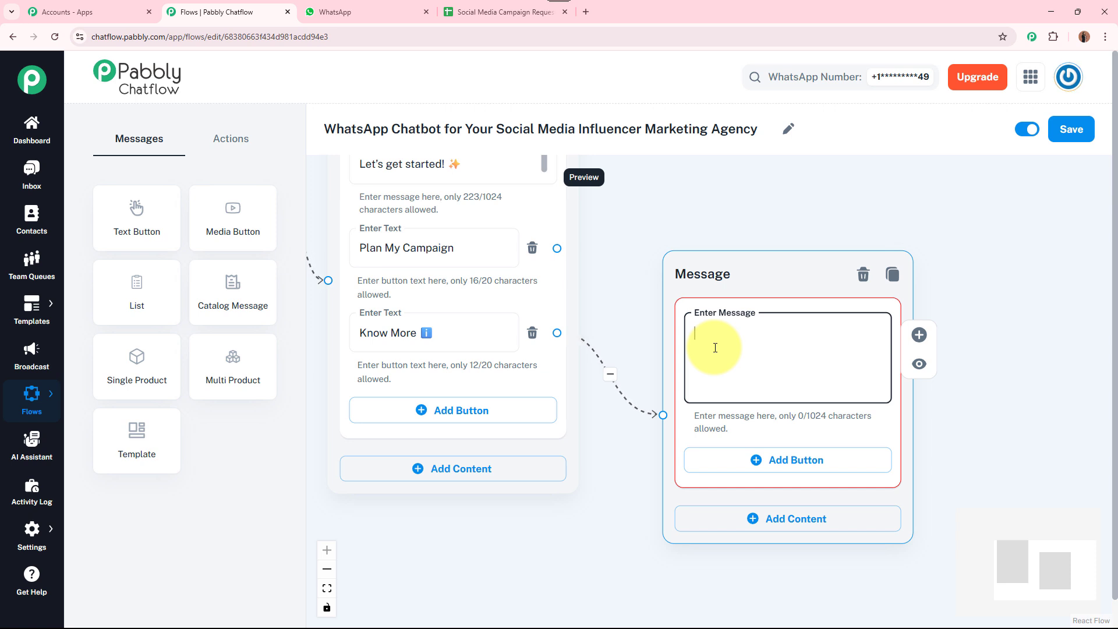
# Paste the 198-character services message ending 'Ready to start your campaign journey?' into the new node
pyautogui.hotkey('ctrl', 'v')
pyautogui.scroll(2, 884, 333)
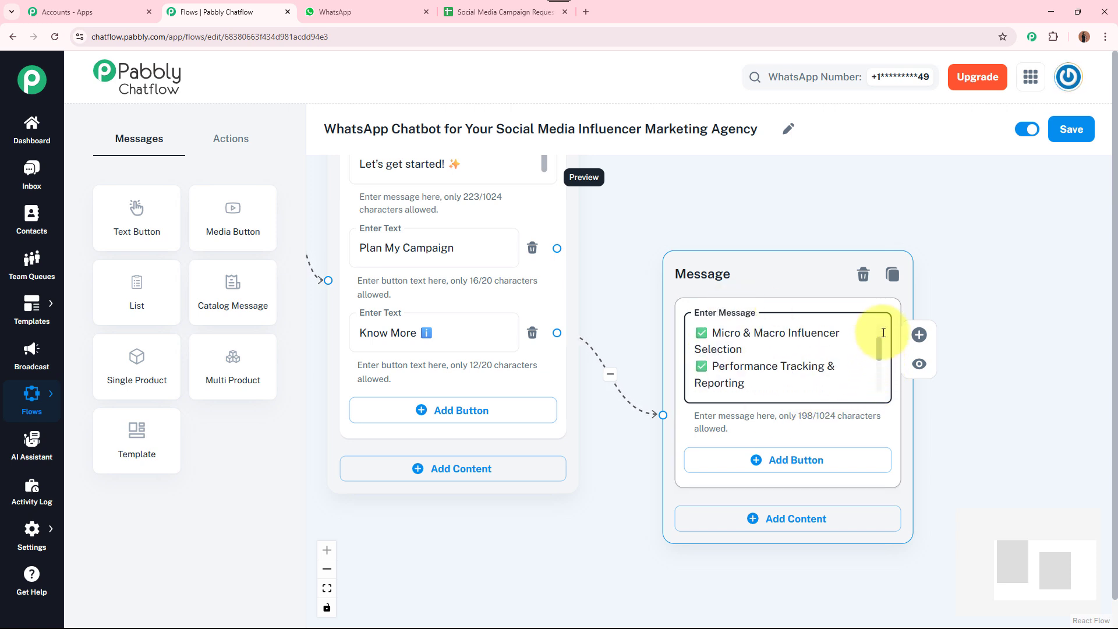
pyautogui.scroll(2, 883, 333)
pyautogui.click(420, 327)
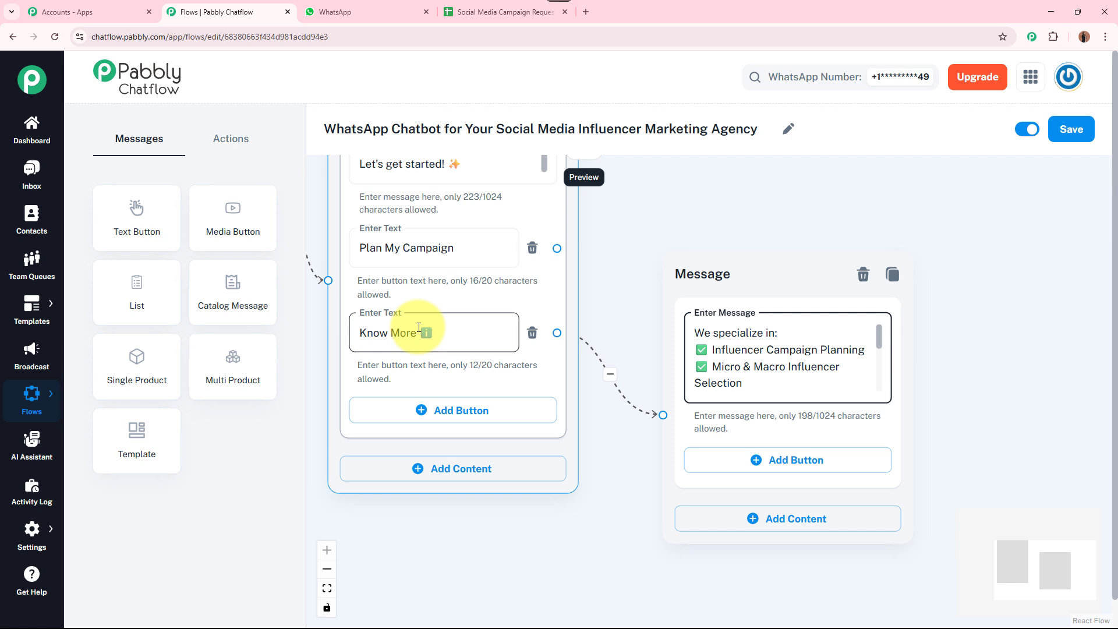
pyautogui.click(669, 319)
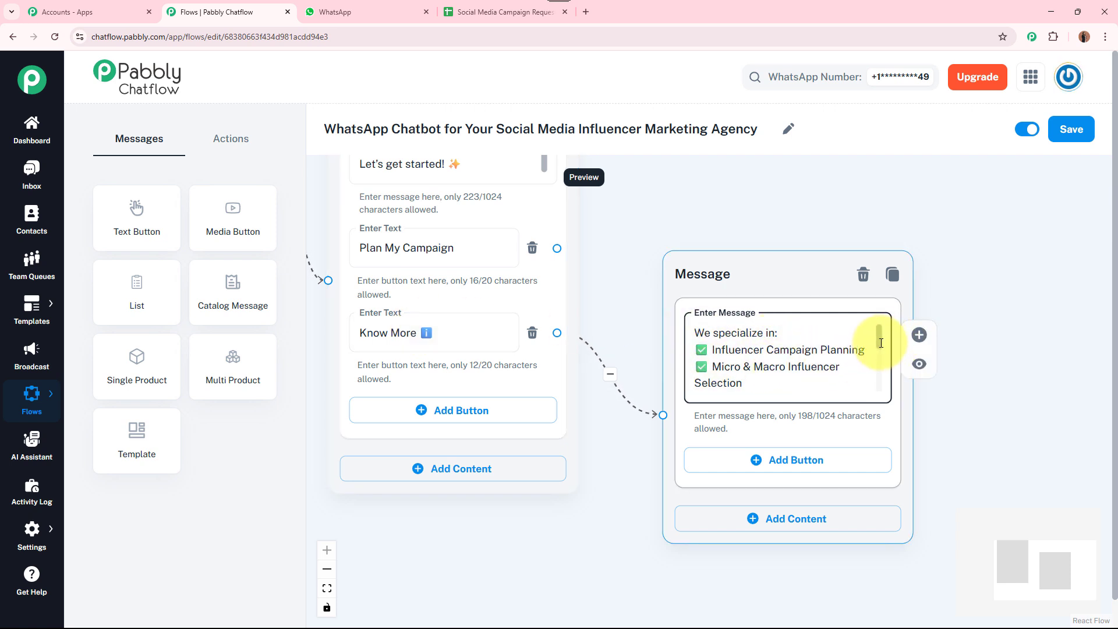
pyautogui.moveTo(880, 343); pyautogui.dragTo(878, 402)
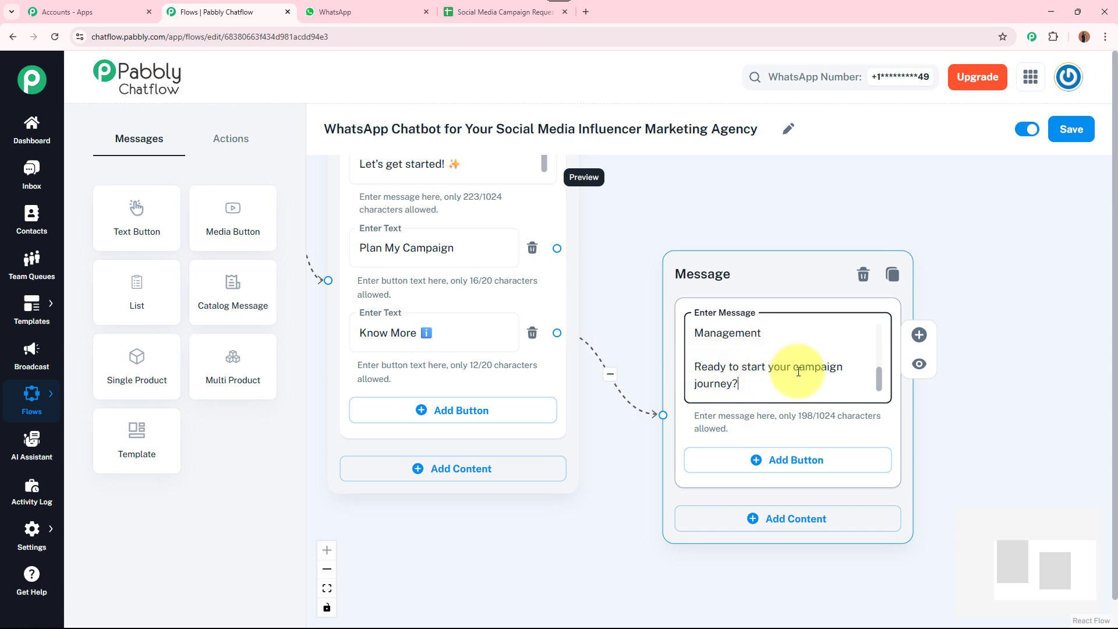
# Add a 'Plan My Campaign' button to the new message, copying the label from the welcome node
pyautogui.click(783, 460)
pyautogui.moveTo(477, 245); pyautogui.dragTo(485, 248)
pyautogui.tripleClick(450, 245)
pyautogui.hotkey('ctrl', 'c')
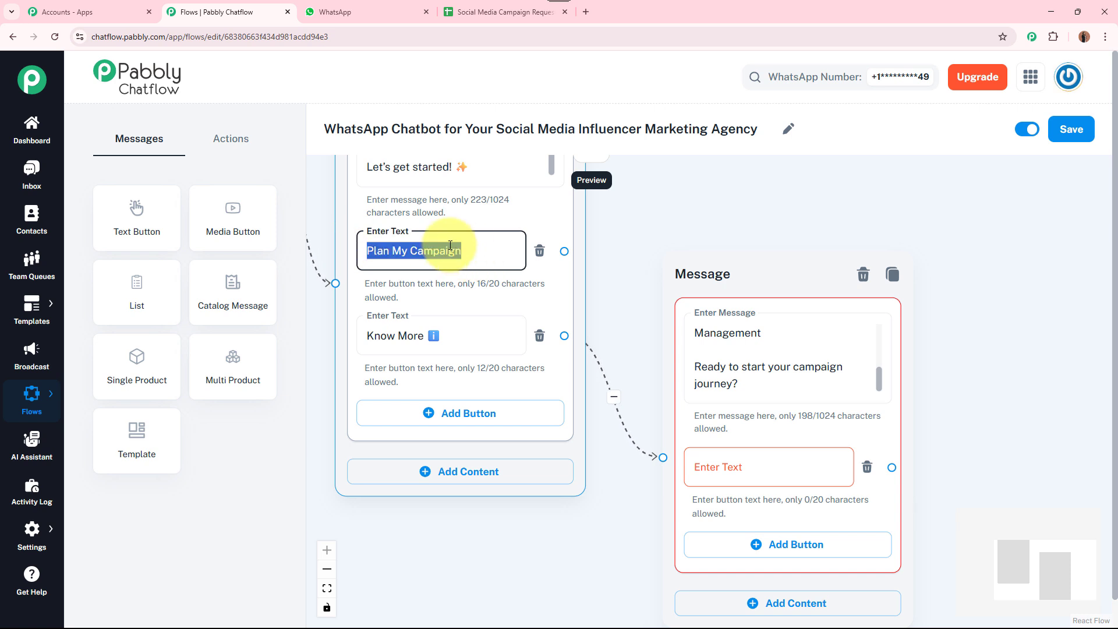
pyautogui.click(739, 464)
pyautogui.hotkey('ctrl', 'v')
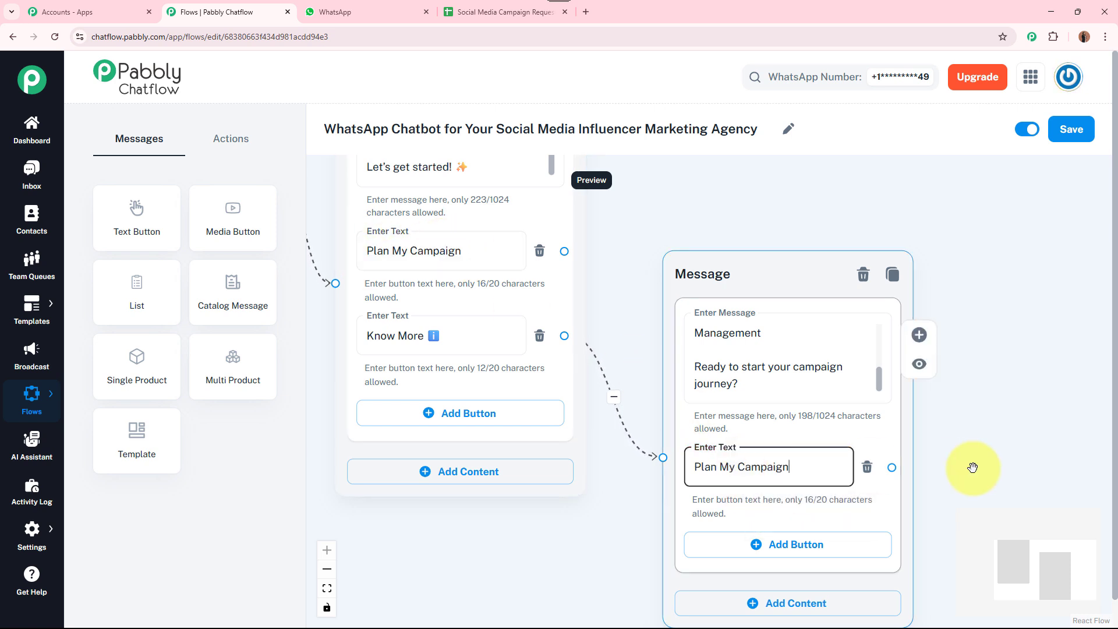
pyautogui.scroll(-1, 993, 470)
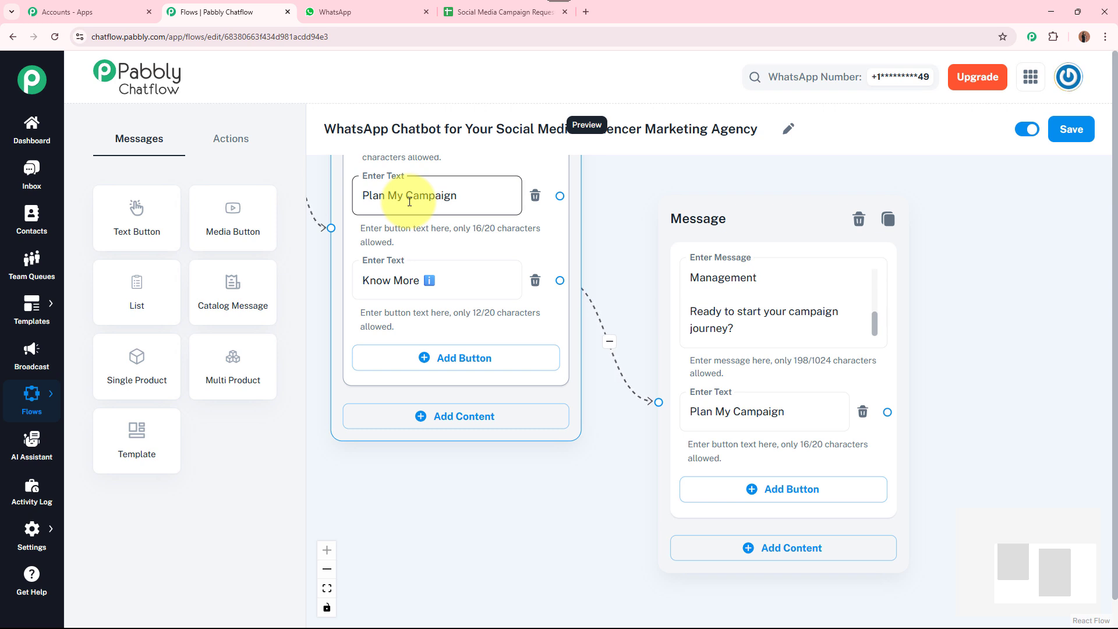
pyautogui.scroll(-2, 670, 454)
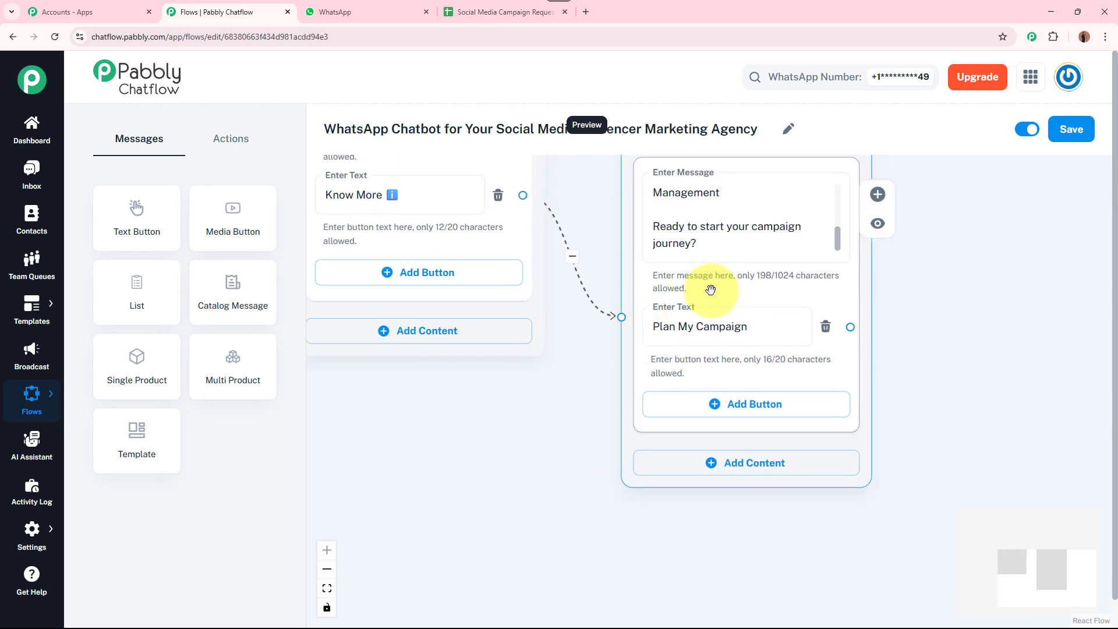
# Add a '📞Contact Us!' button and link it to a new Text + Button message
pyautogui.click(743, 406)
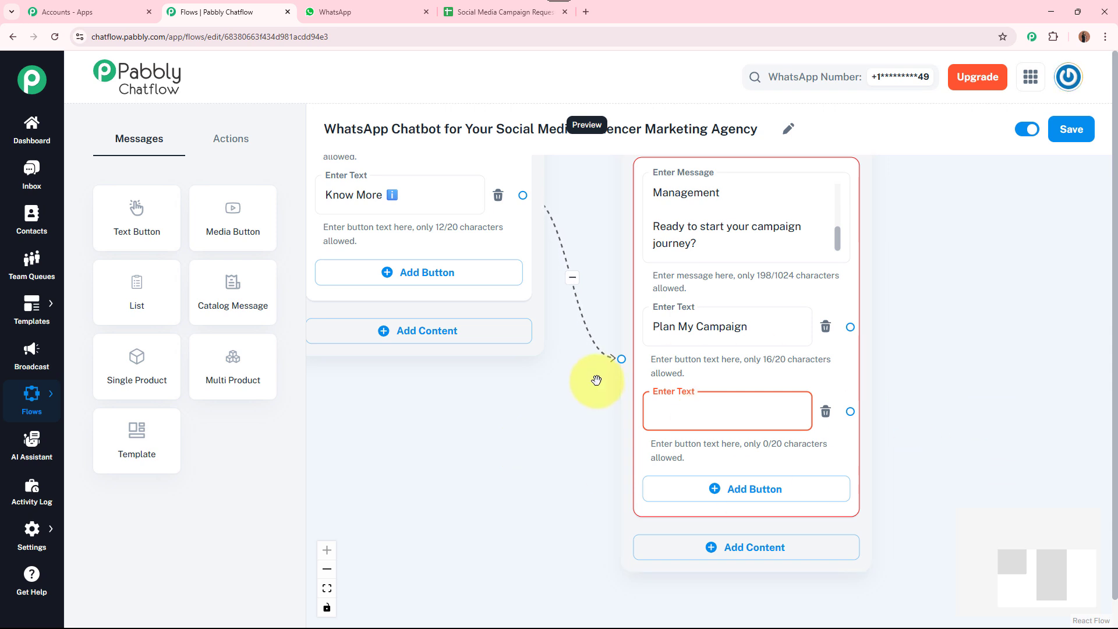
pyautogui.write('📞Contact Us!')
pyautogui.moveTo(928, 407); pyautogui.dragTo(688, 400)
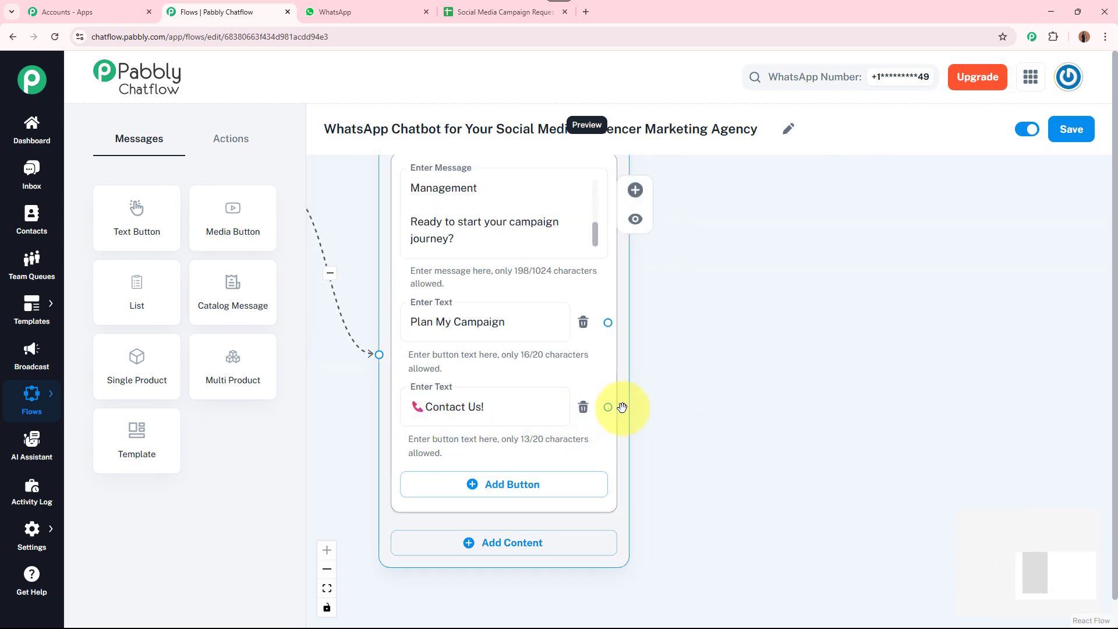
pyautogui.moveTo(622, 407); pyautogui.dragTo(873, 382)
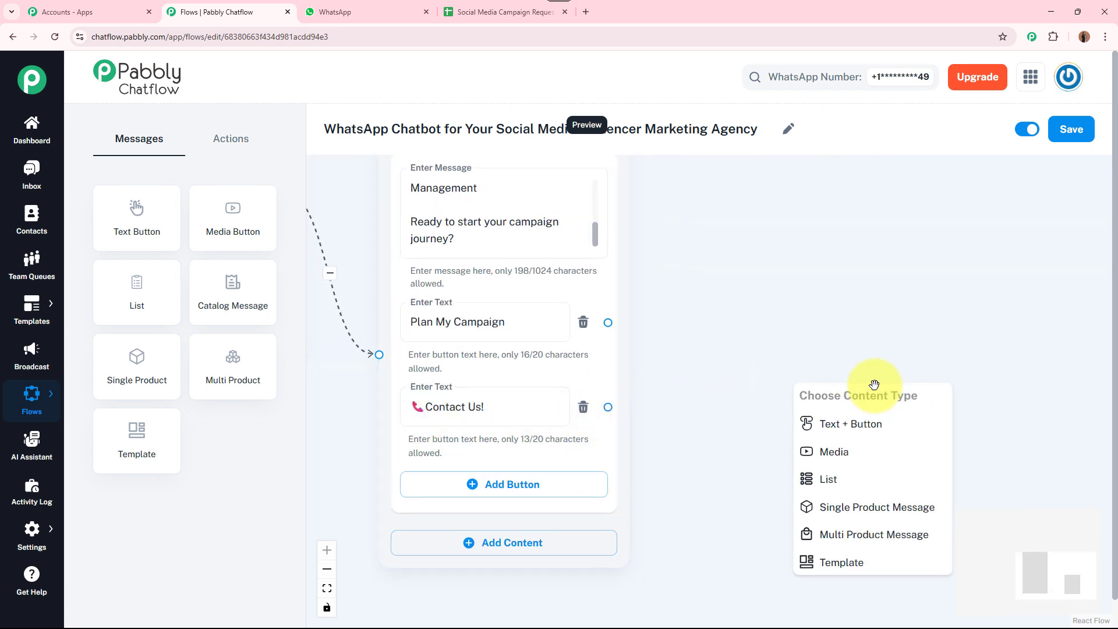
pyautogui.click(901, 428)
# Paste the 209-character contact-details text into the new message
pyautogui.click(797, 365)
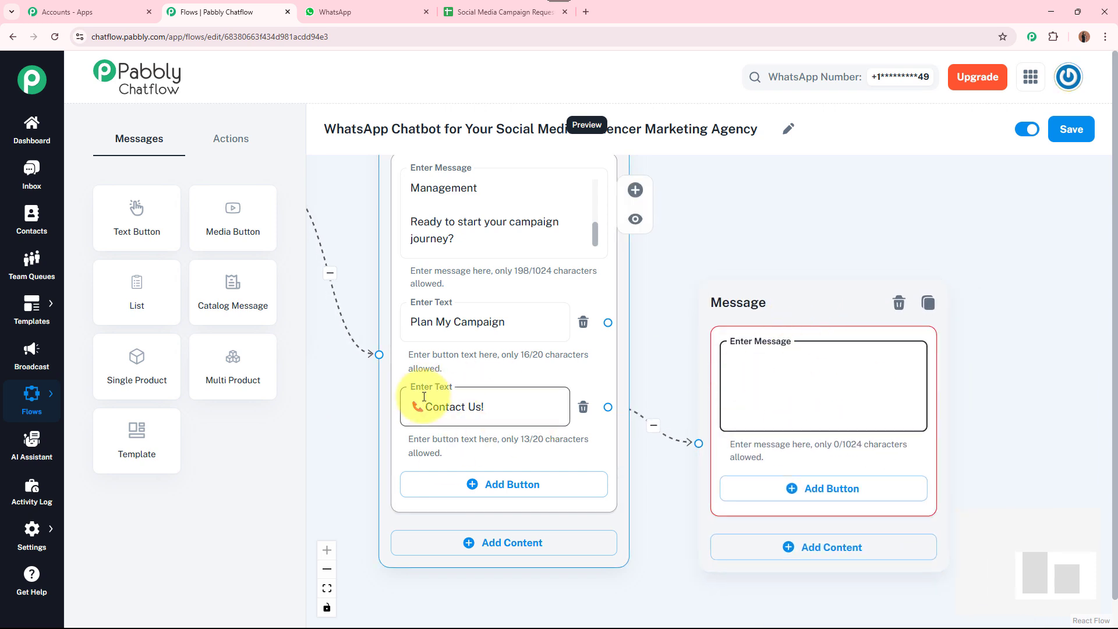
pyautogui.hotkey('ctrl', 'v')
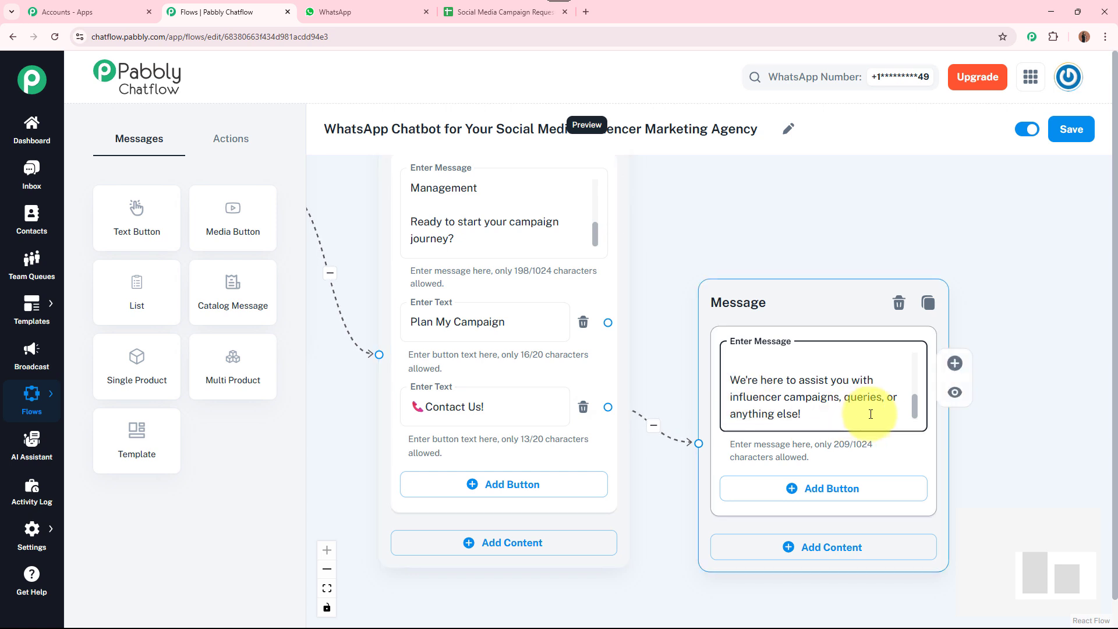
pyautogui.moveTo(916, 400); pyautogui.dragTo(920, 348)
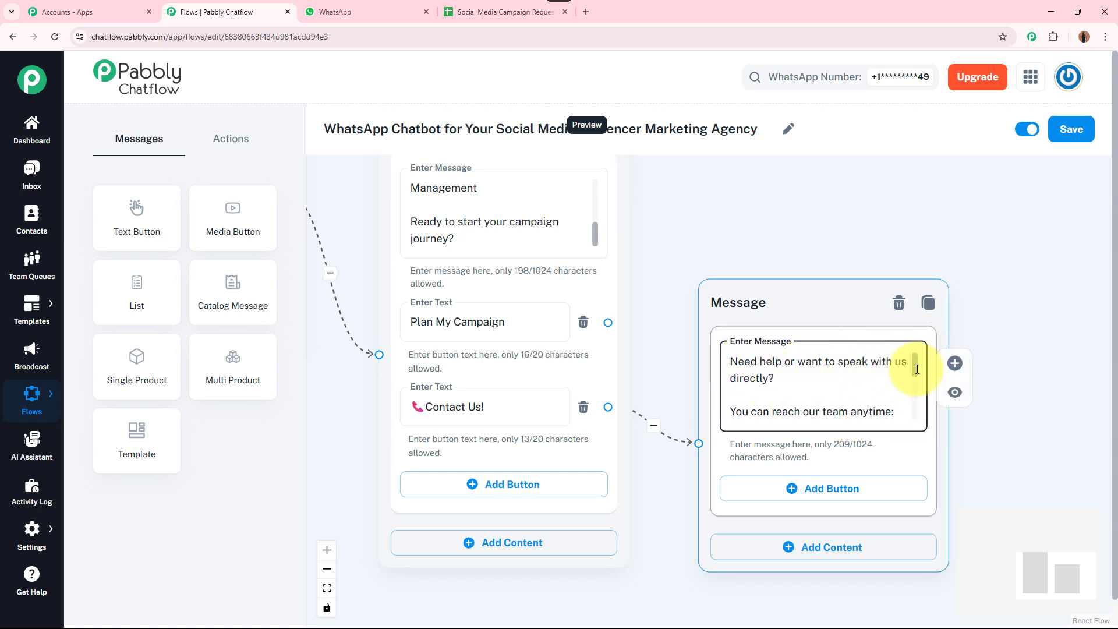
pyautogui.scroll(-2, 916, 373)
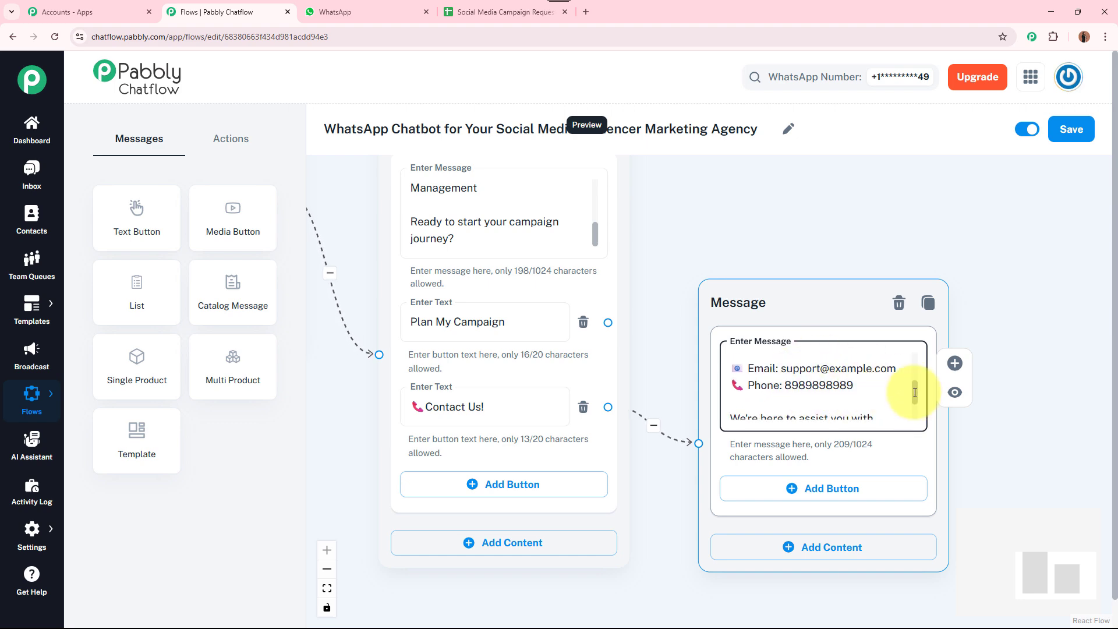
pyautogui.moveTo(916, 387); pyautogui.dragTo(921, 359)
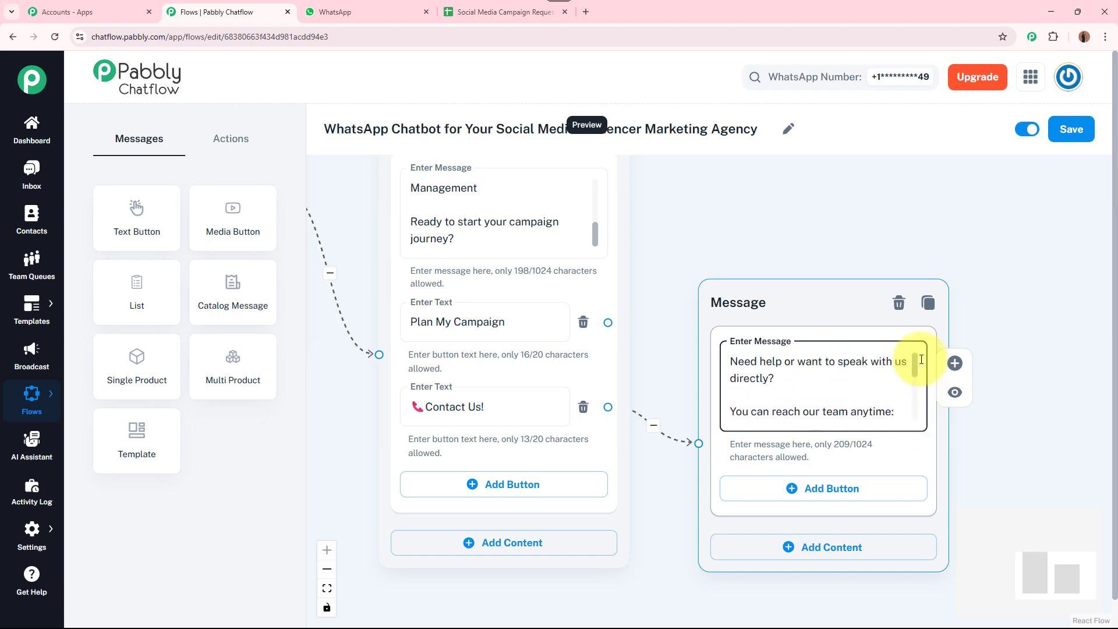
pyautogui.moveTo(787, 225); pyautogui.dragTo(931, 251)
pyautogui.scroll(-2, 839, 305)
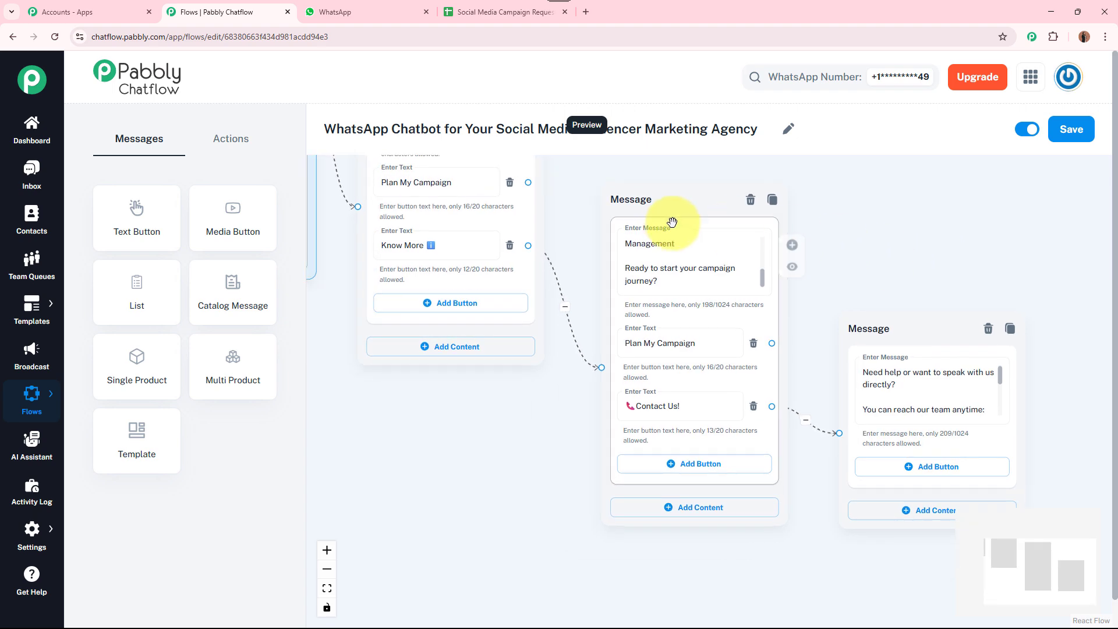
# Move the Know More and contact-details message nodes lower and show the Actions node list
pyautogui.moveTo(672, 222); pyautogui.dragTo(654, 374)
pyautogui.moveTo(861, 325); pyautogui.dragTo(854, 490)
pyautogui.moveTo(837, 282); pyautogui.dragTo(849, 372)
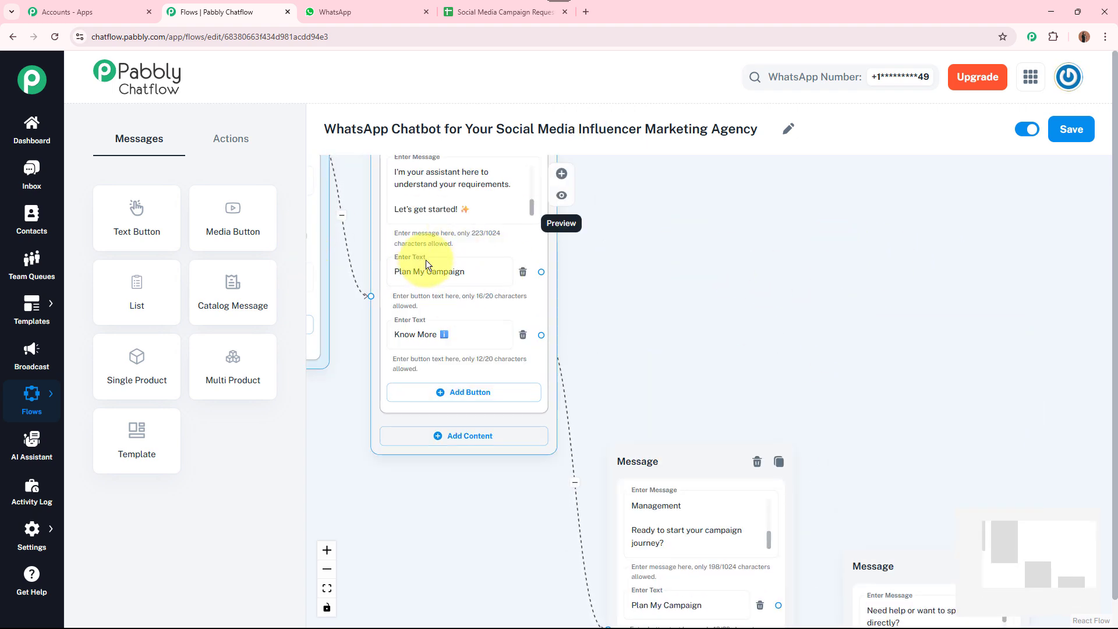
pyautogui.scroll(2, 425, 260)
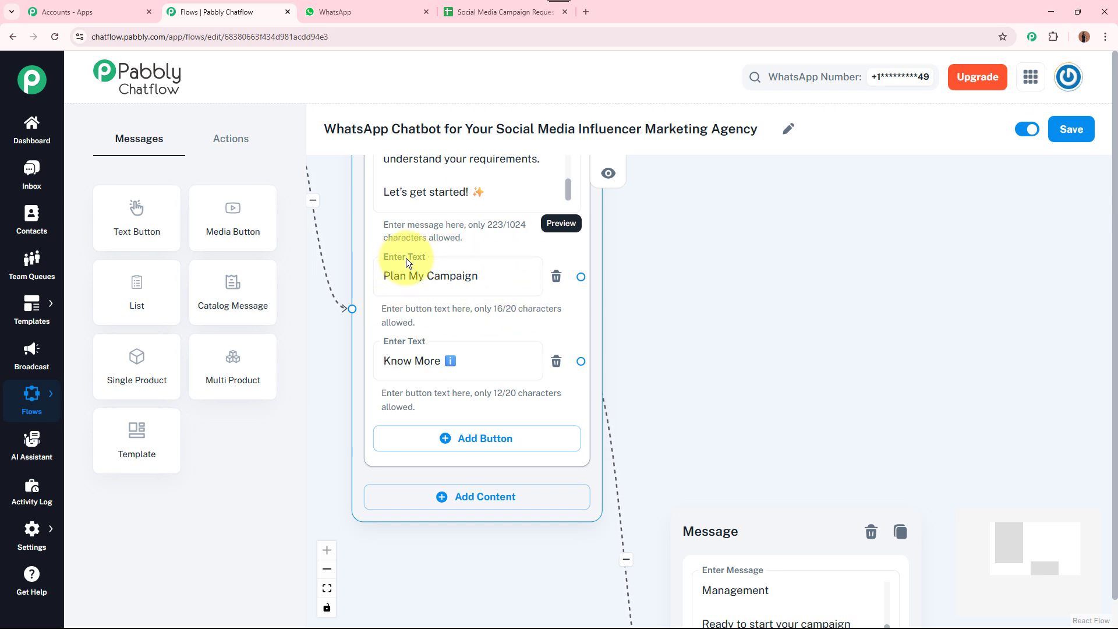
pyautogui.click(492, 275)
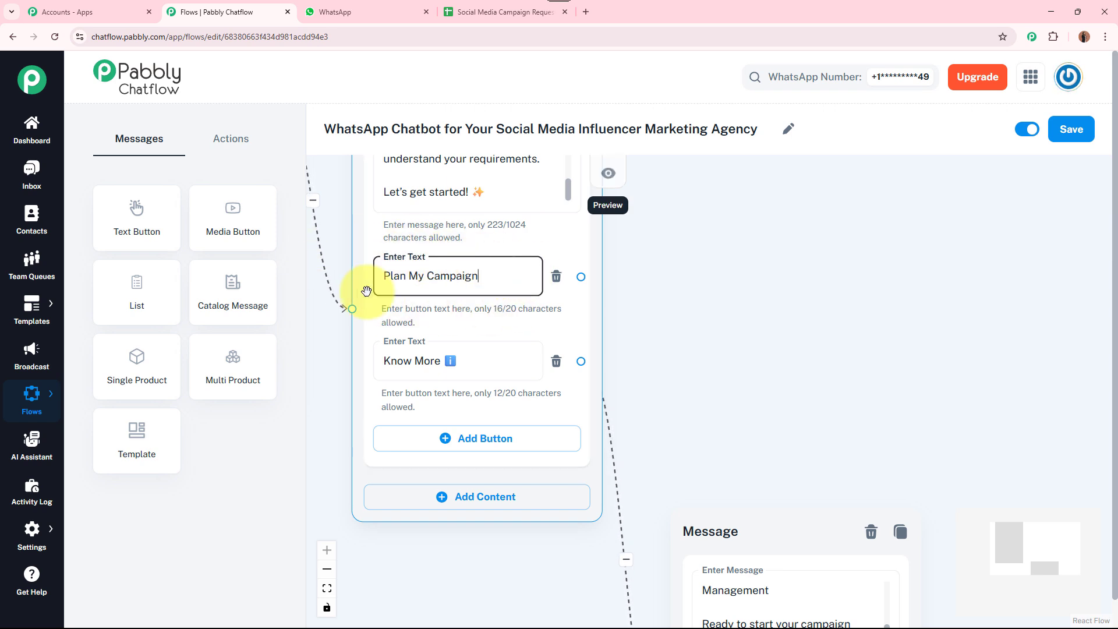
pyautogui.click(708, 275)
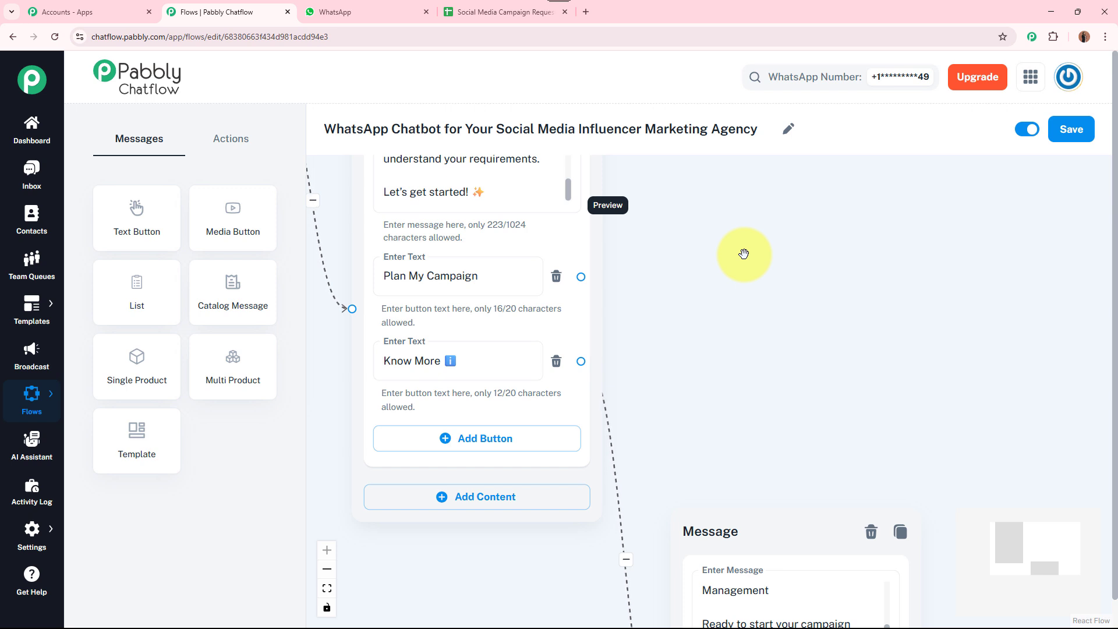
pyautogui.click(242, 142)
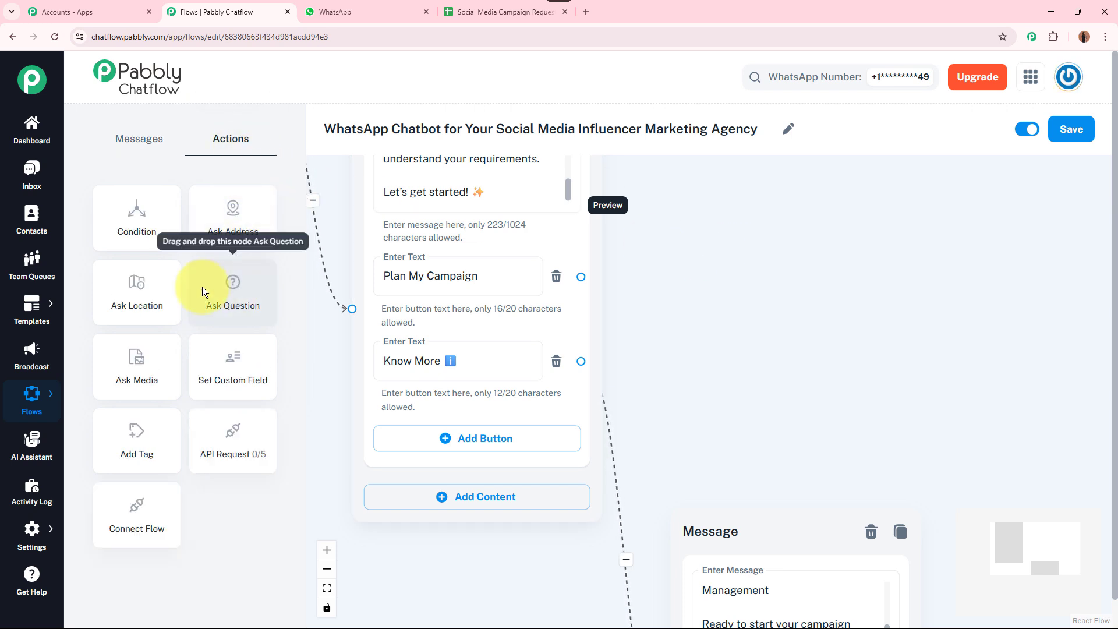
# Add a Question node asking 'Great! May I have your *full name* to personalize the experience?' beside the welcome message
pyautogui.moveTo(247, 295); pyautogui.dragTo(769, 252)
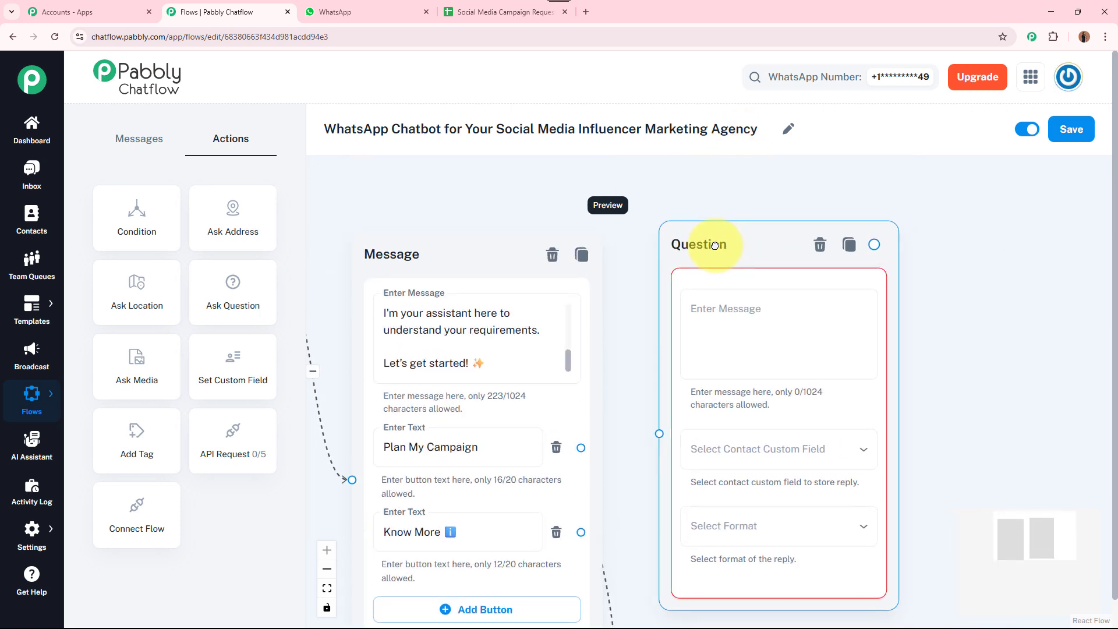
pyautogui.moveTo(968, 367); pyautogui.dragTo(958, 300)
pyautogui.click(806, 260)
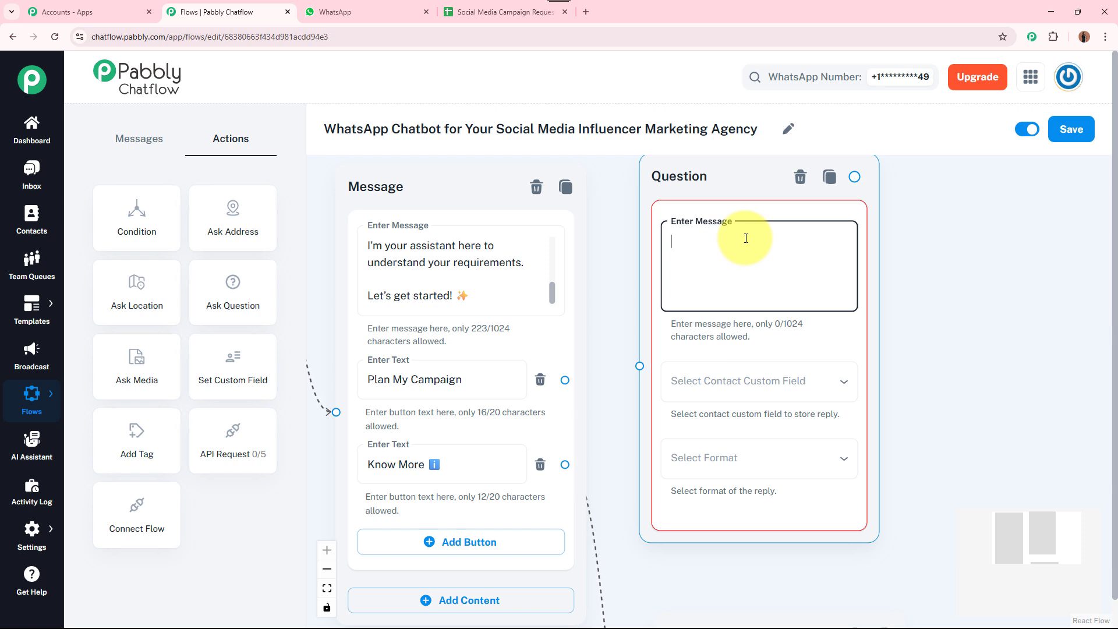
pyautogui.write('Great! May I have your *full name* to personalize the experience?')
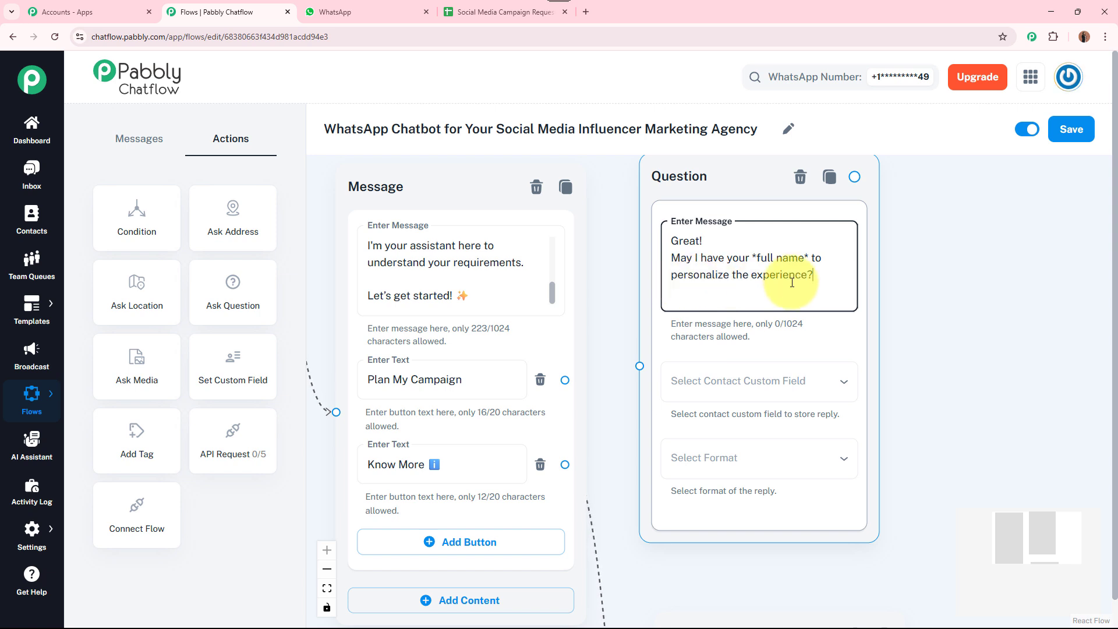
pyautogui.moveTo(1001, 371); pyautogui.dragTo(995, 372)
pyautogui.moveTo(730, 197); pyautogui.dragTo(721, 222)
pyautogui.moveTo(989, 334); pyautogui.dragTo(953, 320)
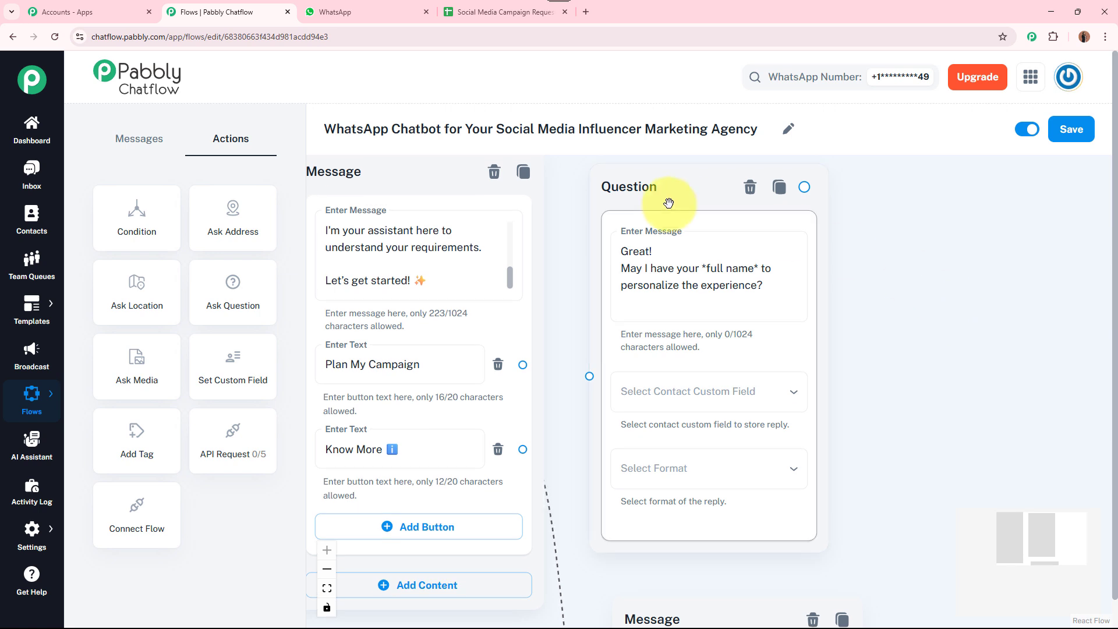
pyautogui.moveTo(668, 203); pyautogui.dragTo(681, 180)
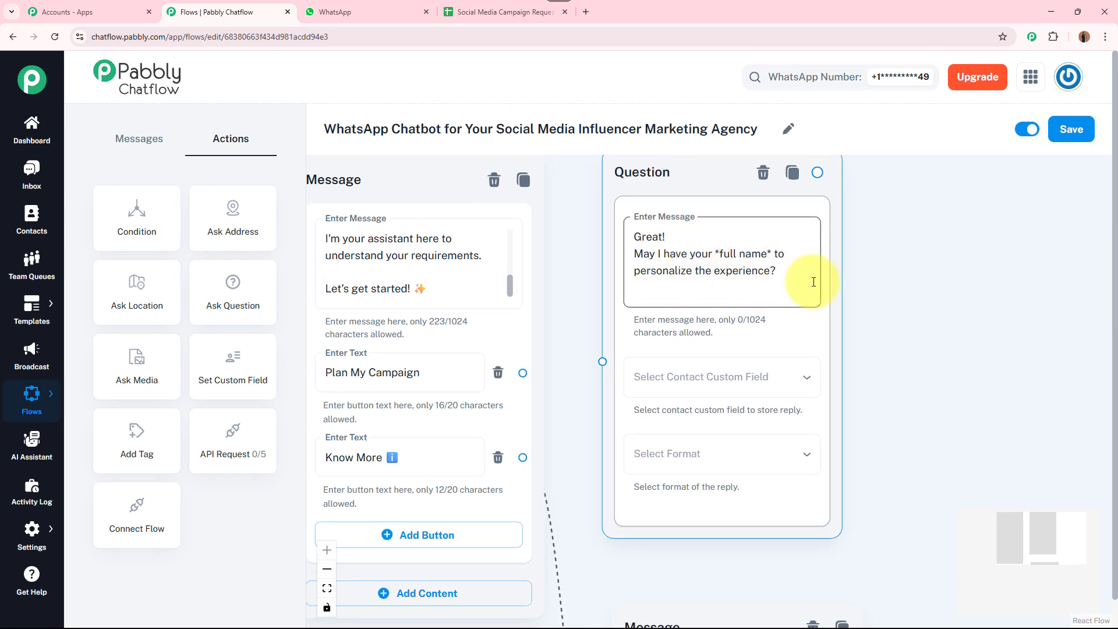
pyautogui.click(901, 288)
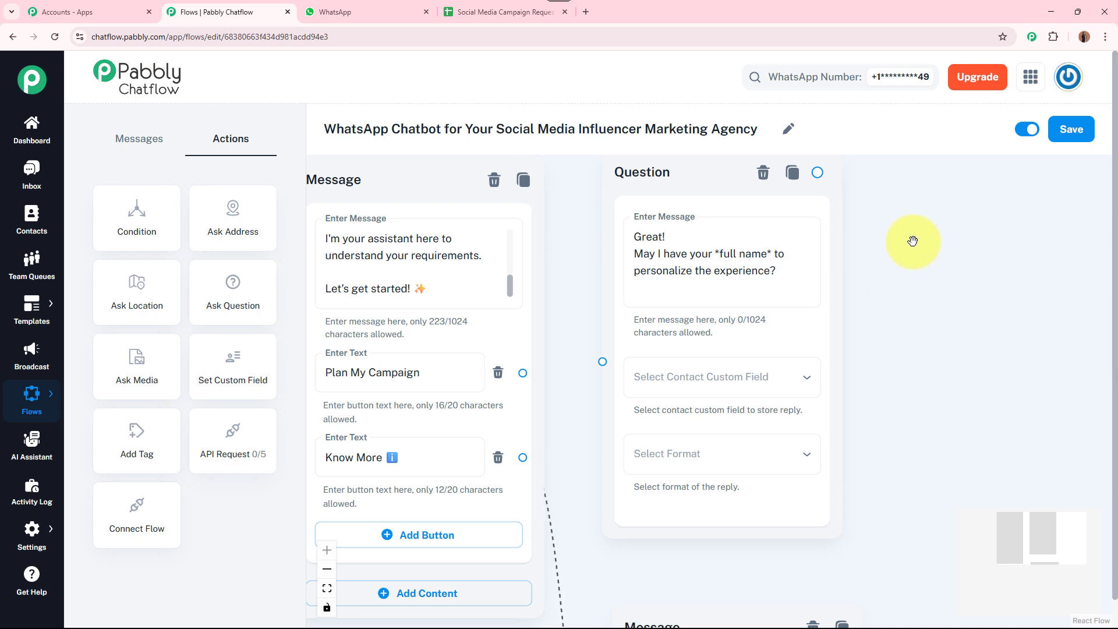
pyautogui.click(665, 256)
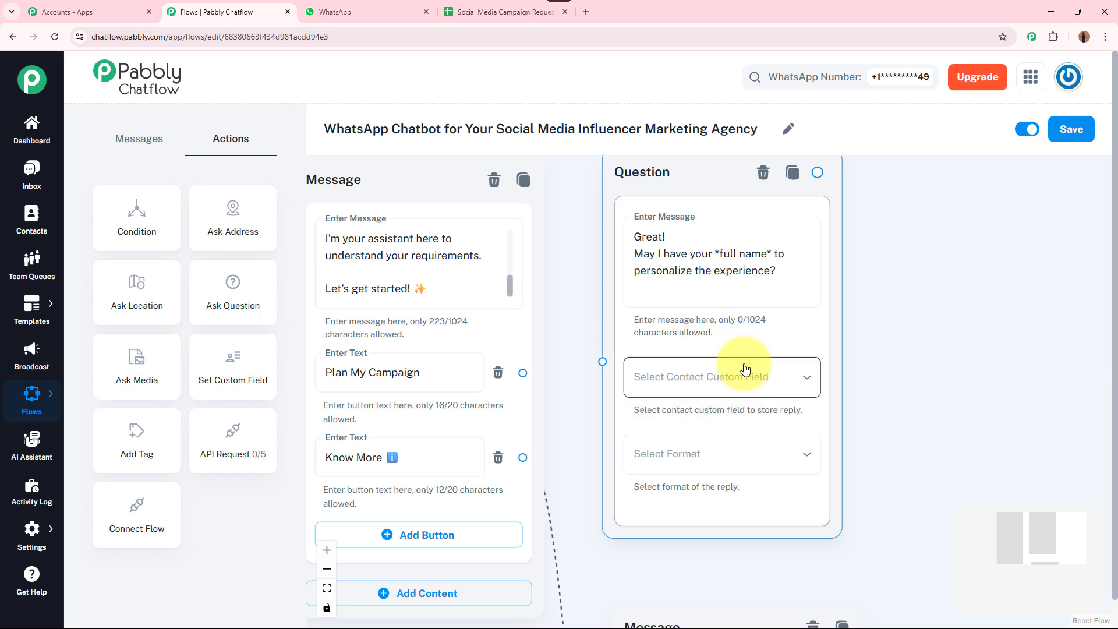
pyautogui.moveTo(31, 533)
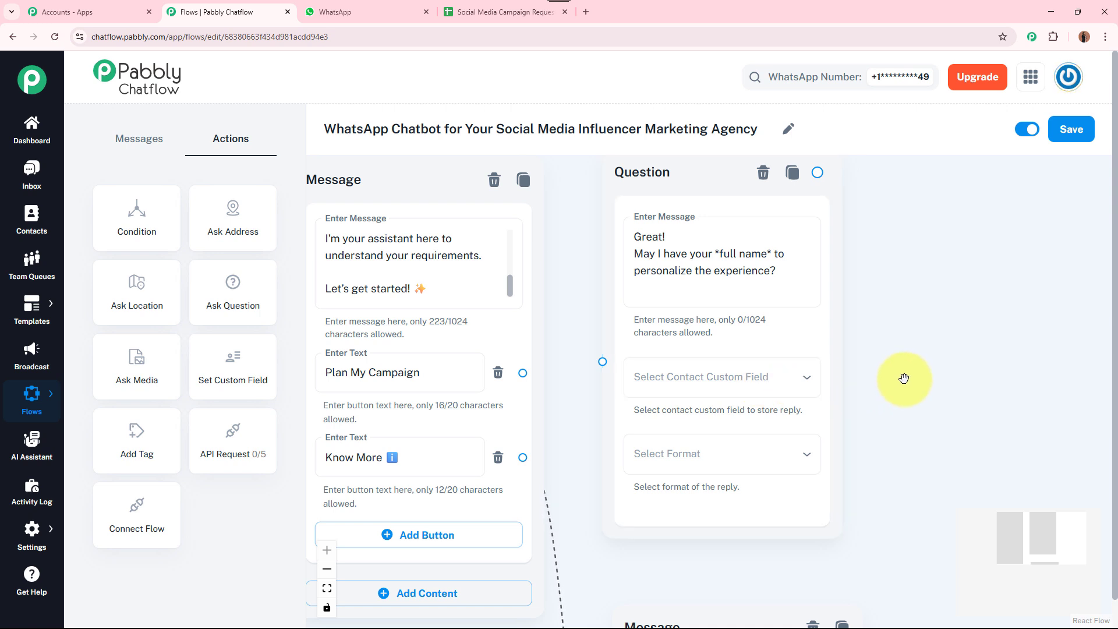
# Save the question's reply to FullName as Text with validation message 'Error'
pyautogui.click(725, 275)
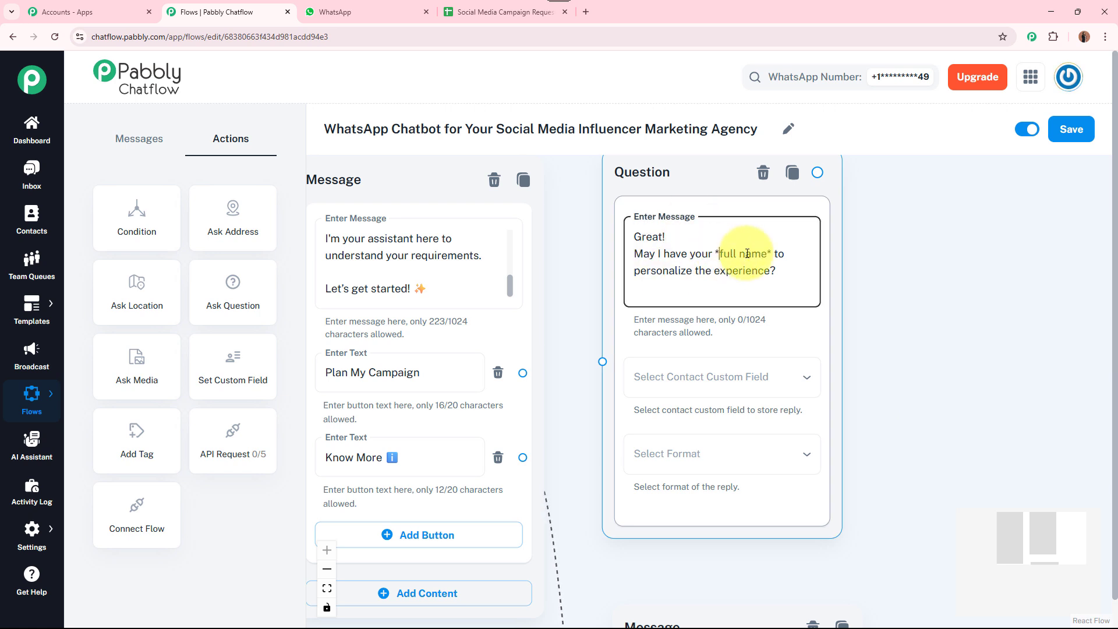
pyautogui.click(719, 391)
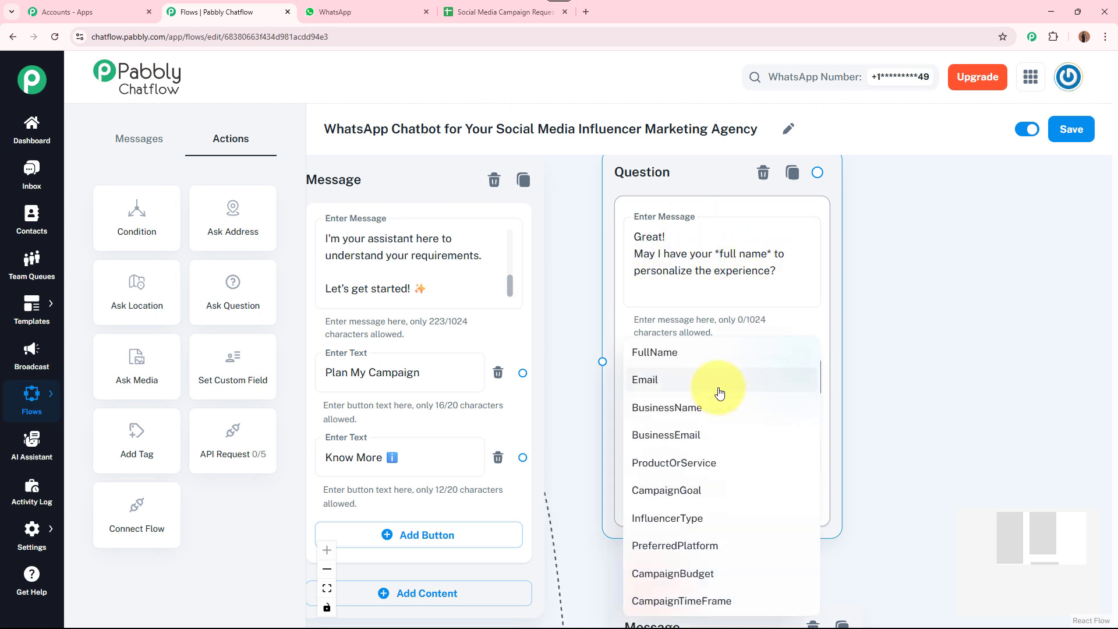
pyautogui.click(723, 355)
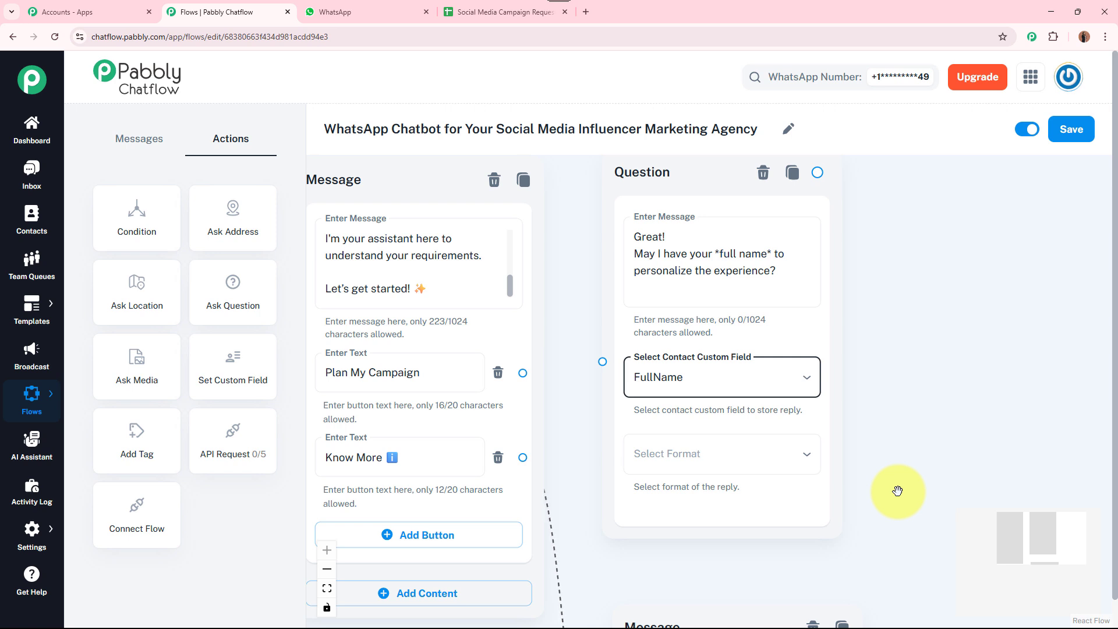
pyautogui.scroll(-1, 893, 487)
pyautogui.click(718, 381)
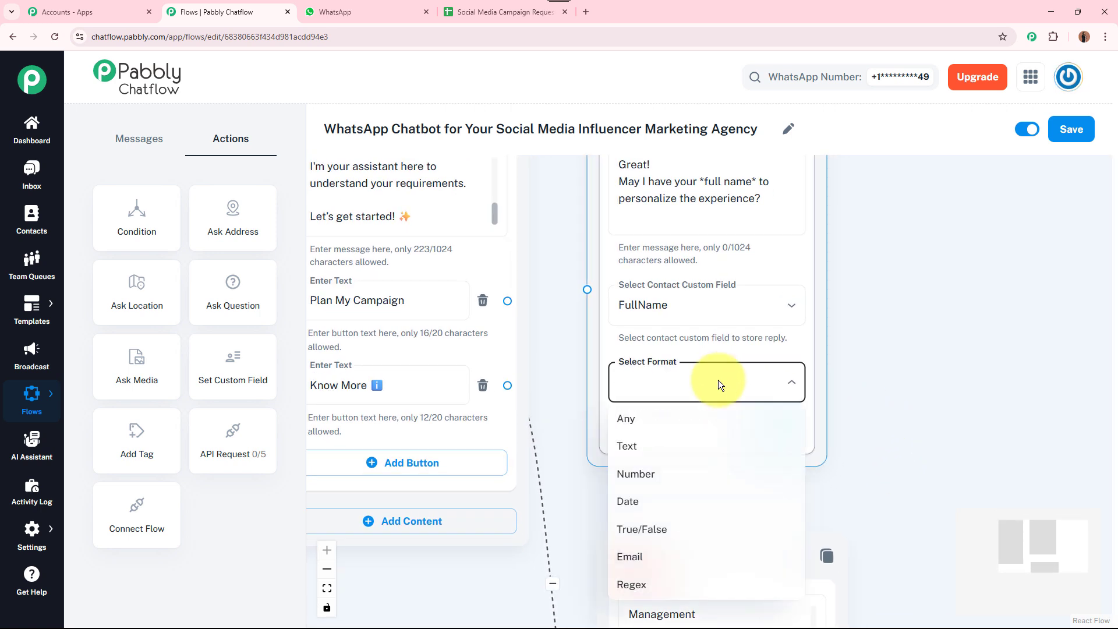
pyautogui.click(708, 446)
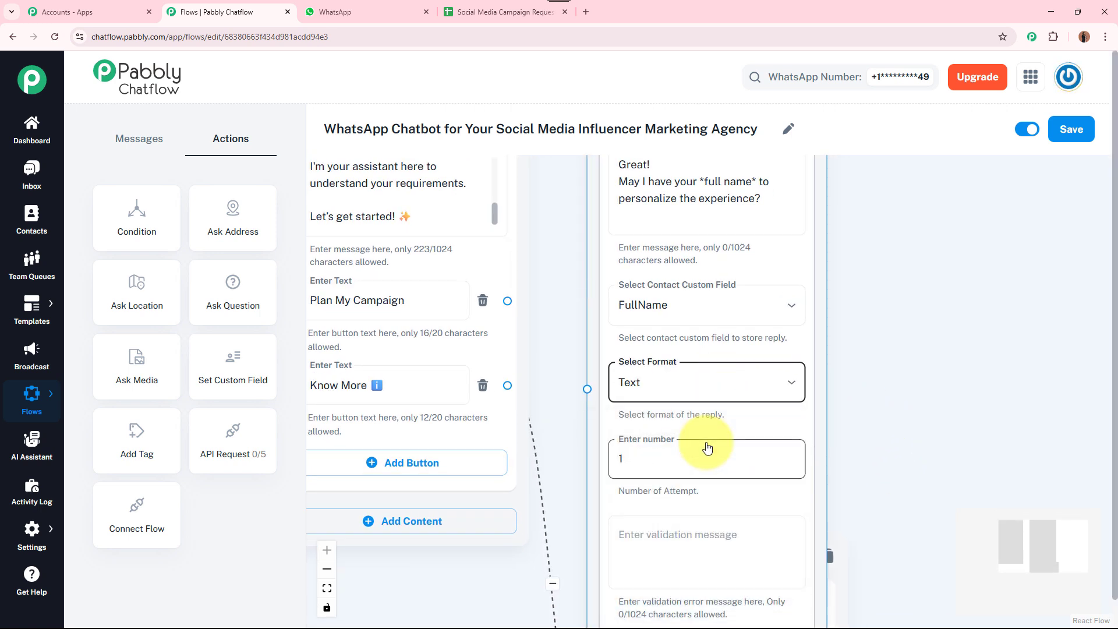
pyautogui.moveTo(966, 467); pyautogui.dragTo(951, 359)
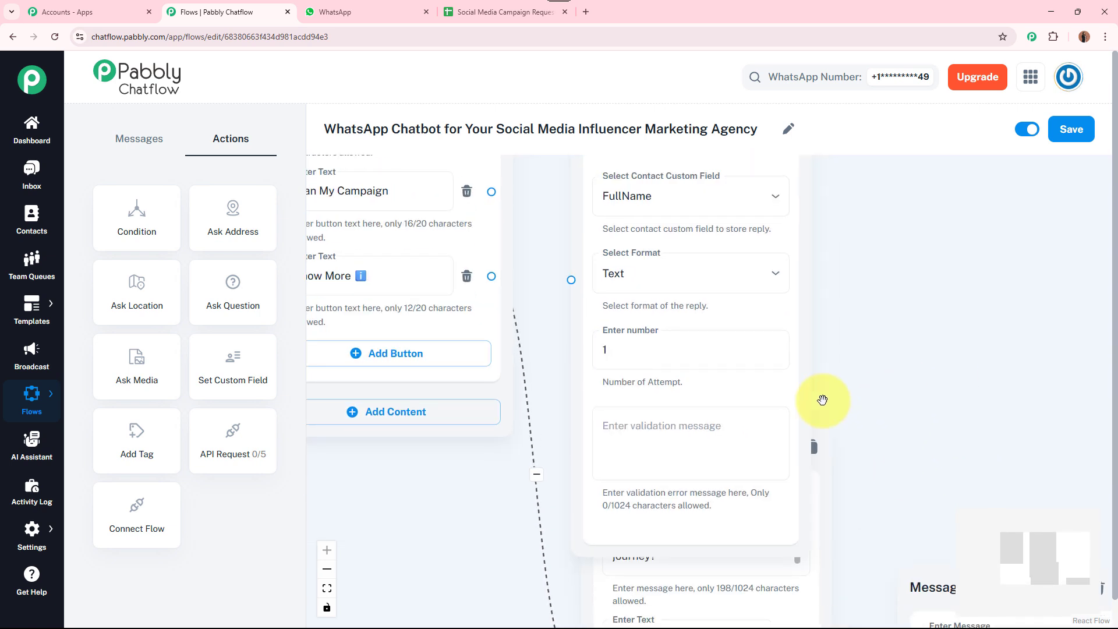
pyautogui.click(718, 424)
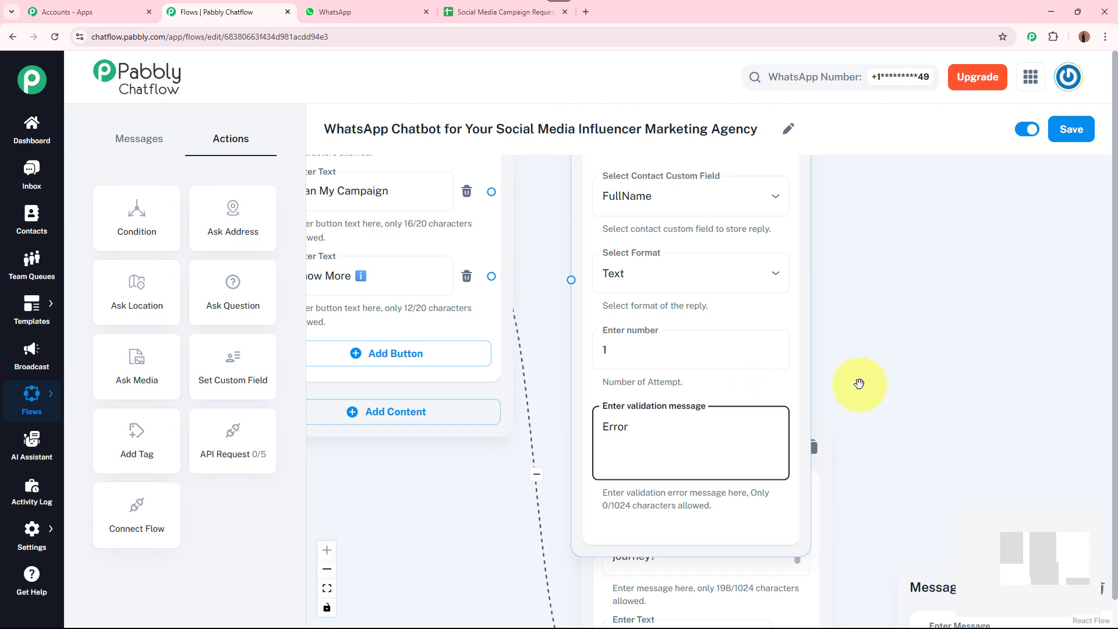
pyautogui.click(873, 368)
pyautogui.scroll(-3, 873, 375)
# Connect the Plan My Campaign button to the full-name Question node
pyautogui.moveTo(885, 449); pyautogui.dragTo(873, 507)
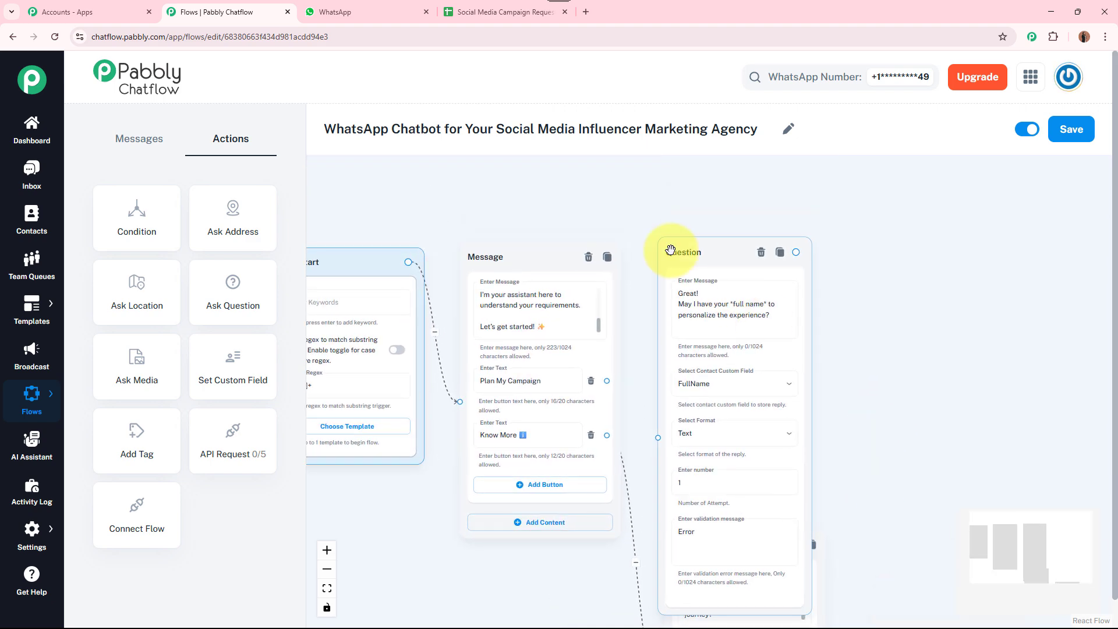
pyautogui.moveTo(688, 237); pyautogui.dragTo(691, 192)
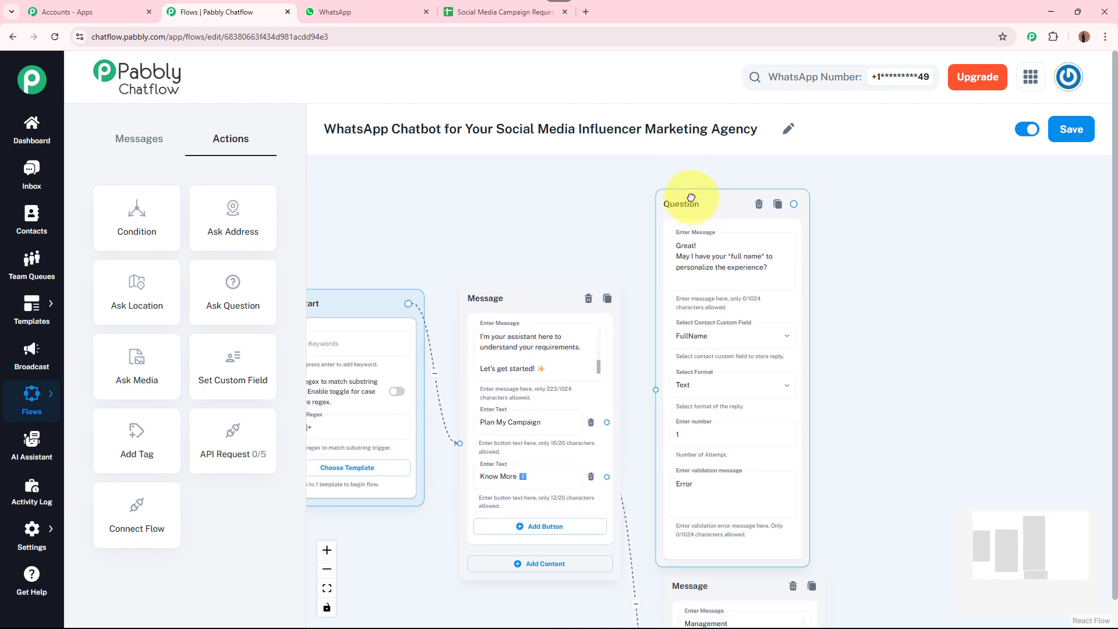
pyautogui.scroll(5, 845, 402)
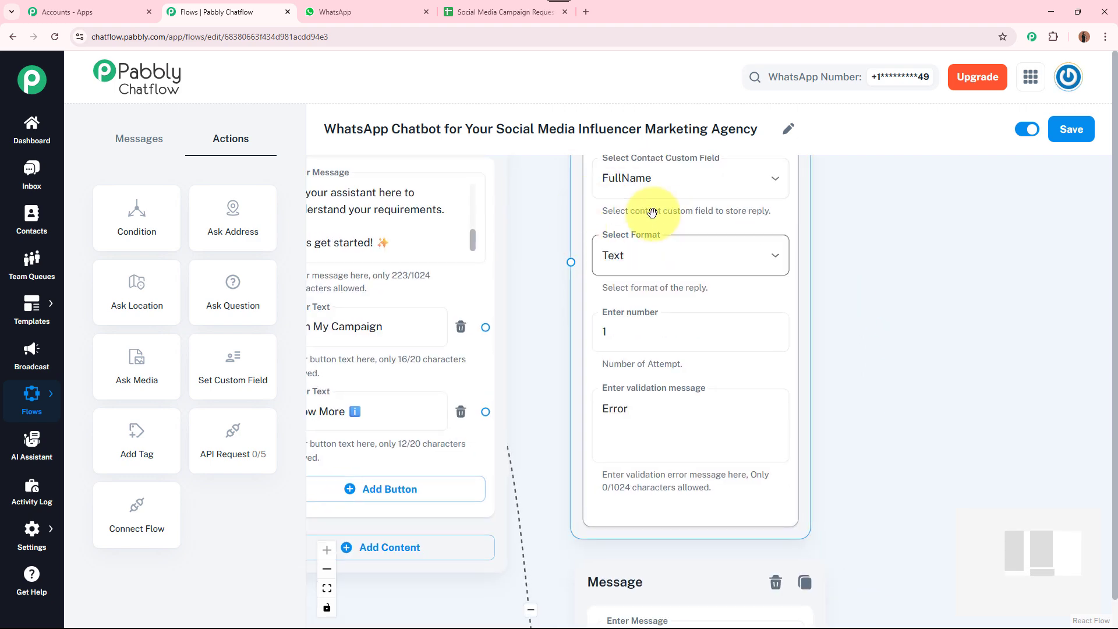
pyautogui.click(614, 408)
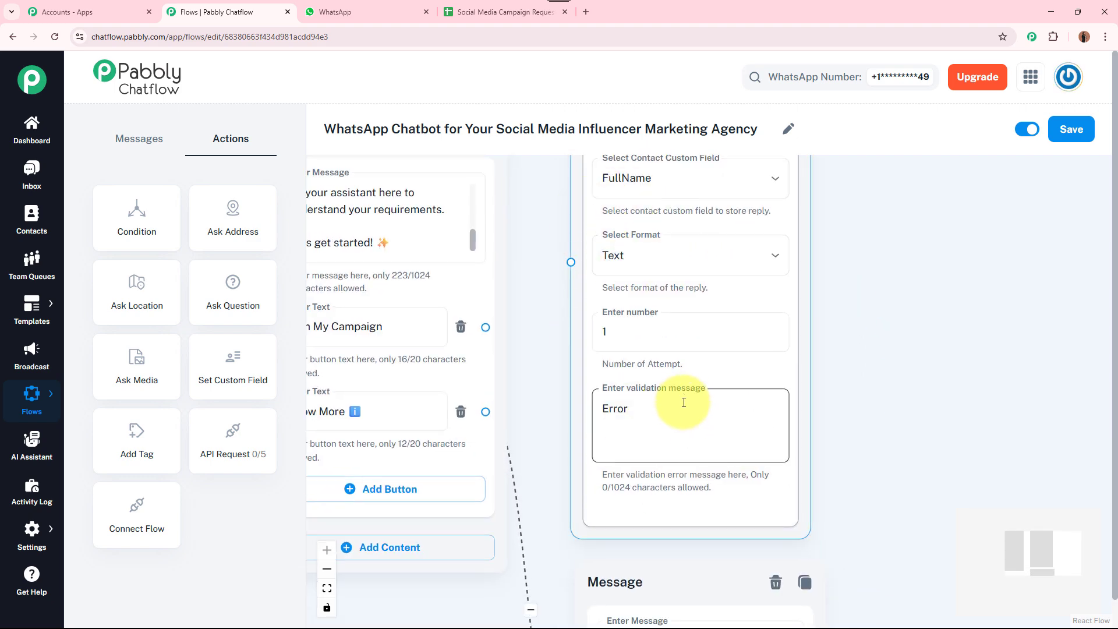
pyautogui.click(483, 324)
pyautogui.moveTo(485, 327); pyautogui.dragTo(571, 263)
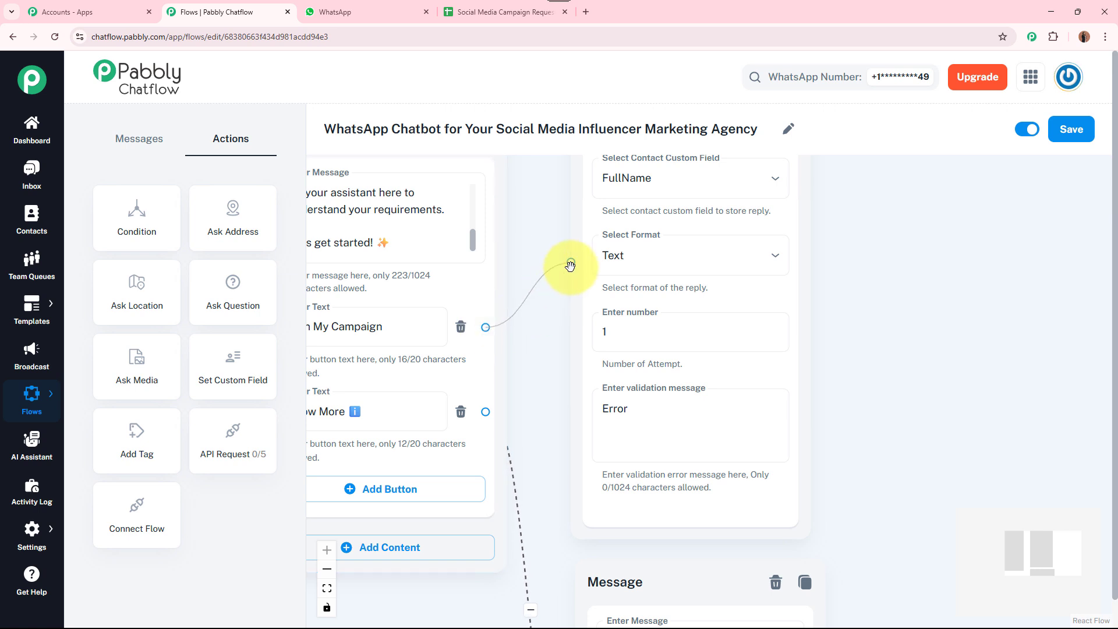
pyautogui.click(390, 326)
pyautogui.moveTo(939, 268); pyautogui.dragTo(813, 392)
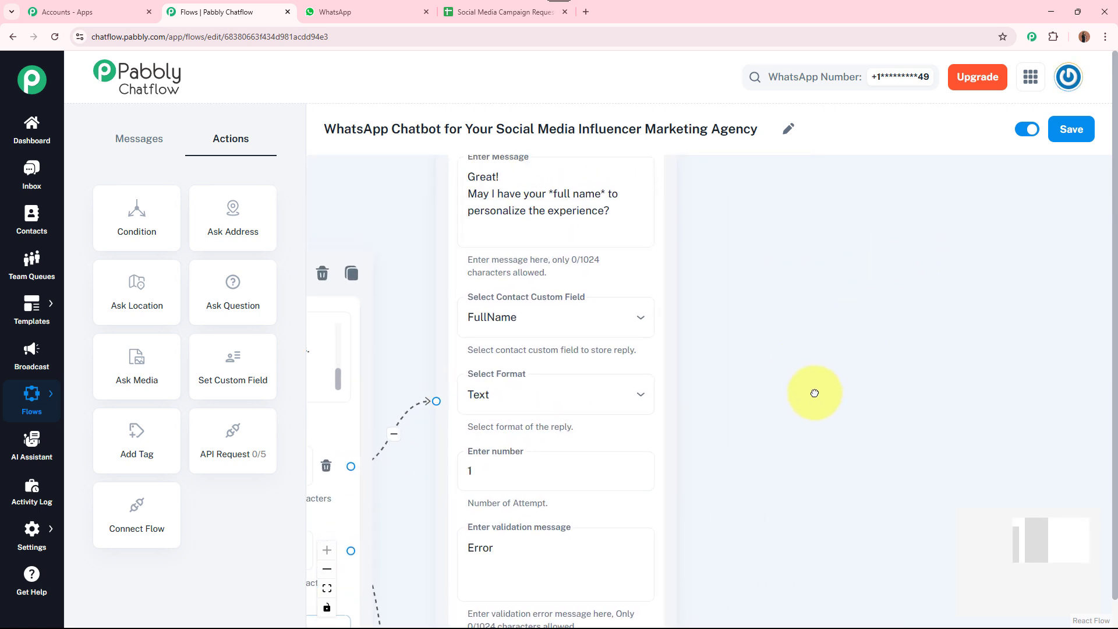
pyautogui.moveTo(809, 295); pyautogui.dragTo(751, 336)
pyautogui.scroll(-1, 776, 385)
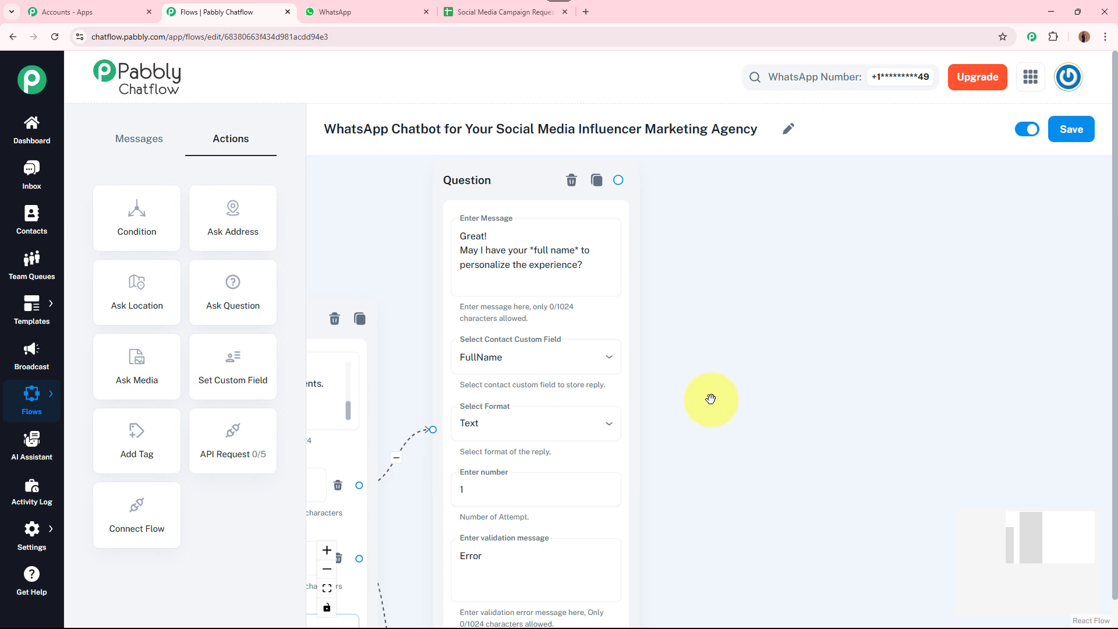
# Add a second Question node thanking the user by $FullName and asking for their brand name
pyautogui.moveTo(224, 284); pyautogui.dragTo(696, 201)
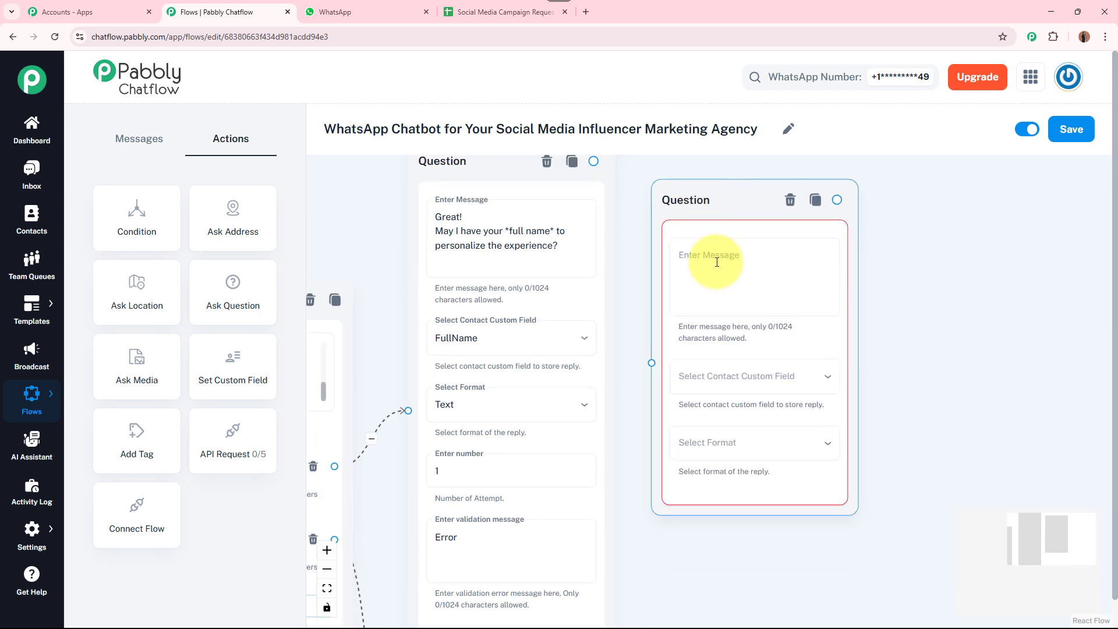
pyautogui.click(717, 262)
pyautogui.scroll(2, 784, 272)
pyautogui.write('*Thanks, $FullName!* 🙌  Can you share the *name of your brand or business*?')
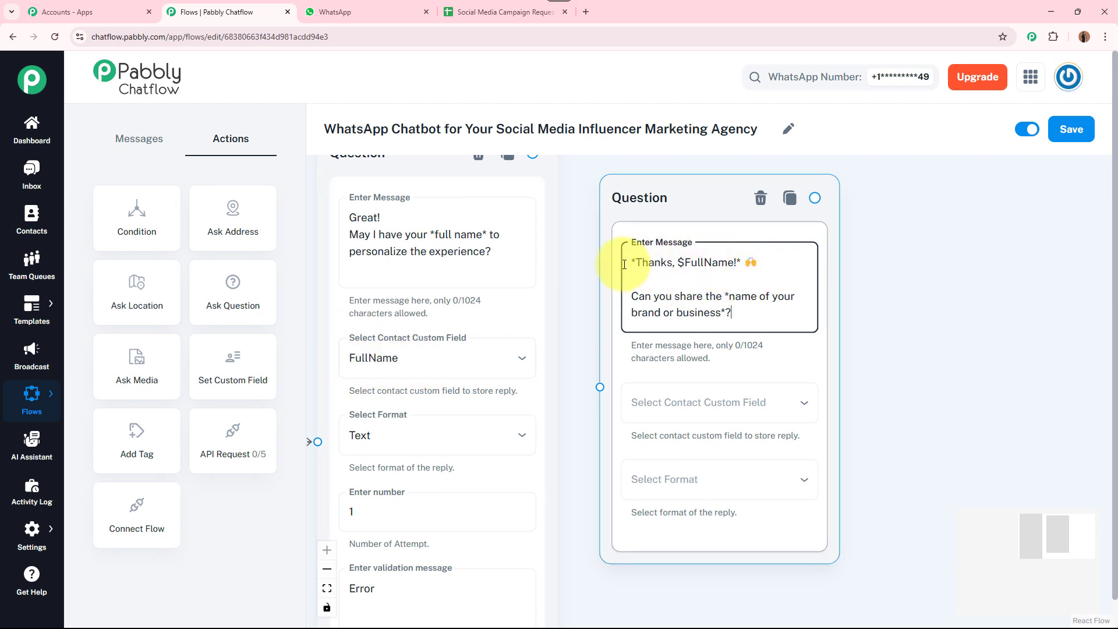
pyautogui.click(686, 261)
pyautogui.keyDown('shift'); pyautogui.click(734, 261); pyautogui.keyUp('shift')
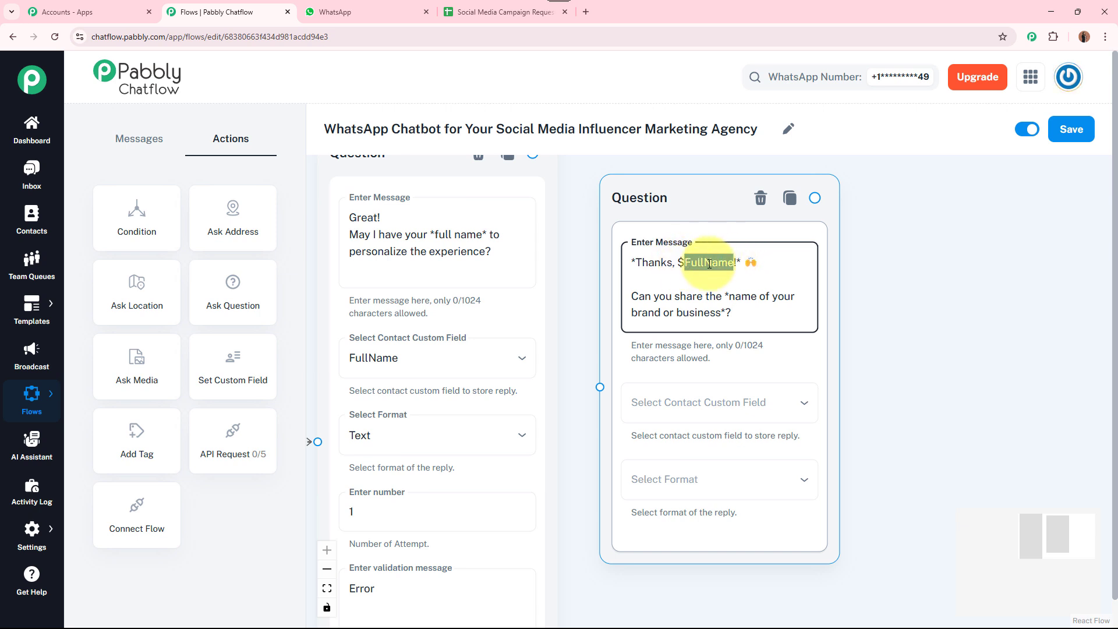
pyautogui.click(745, 262)
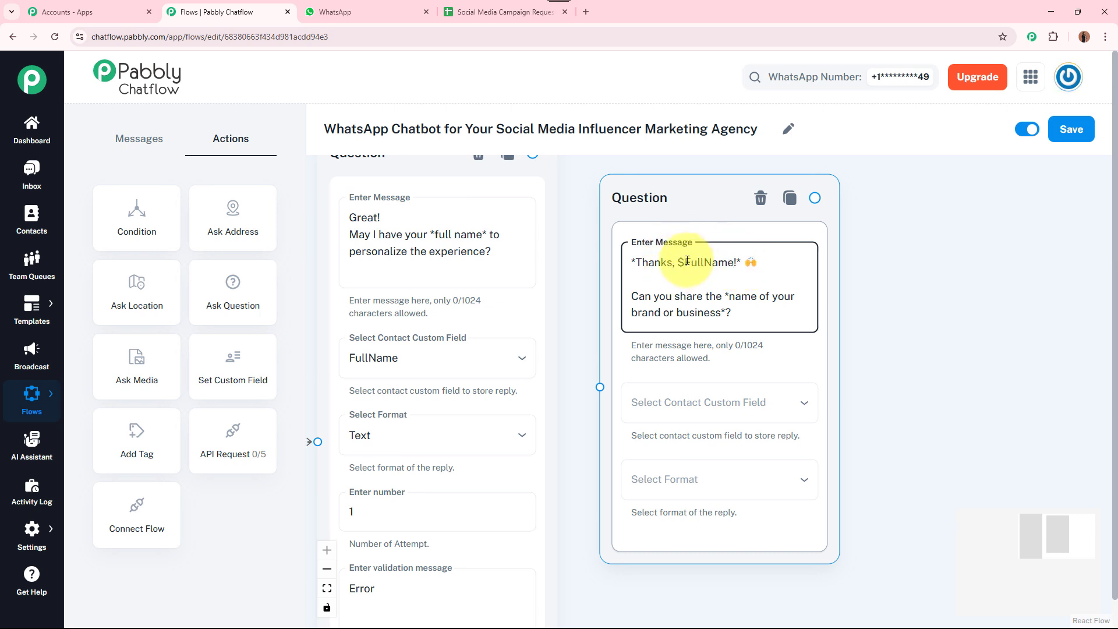
pyautogui.click(686, 264)
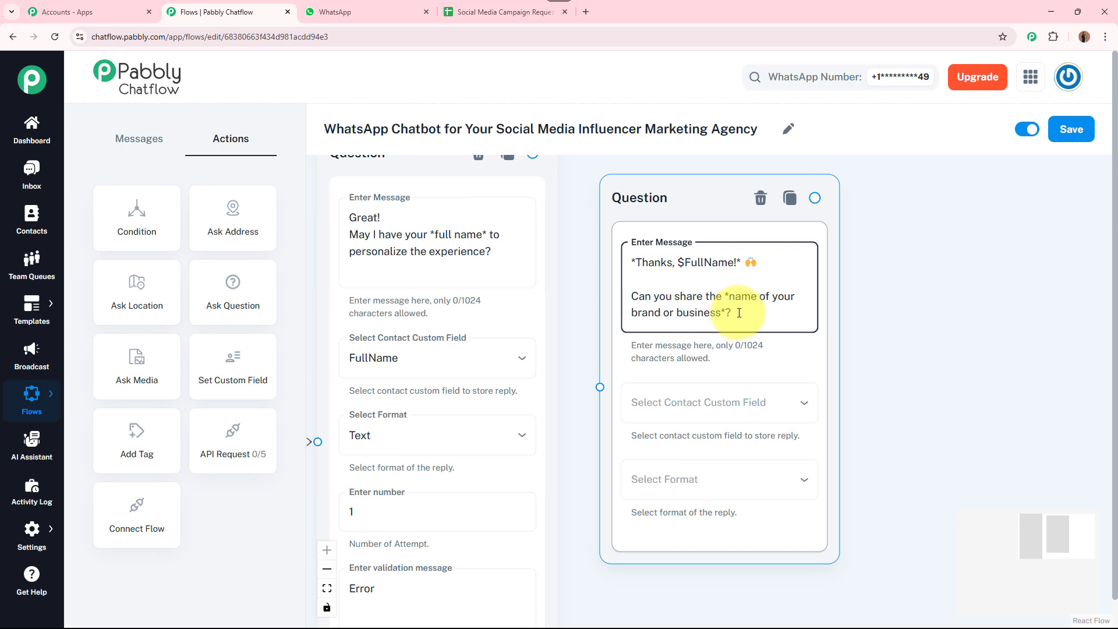
# Save the brand-name reply to BusinessName as Text with 'Error' validation
pyautogui.click(728, 408)
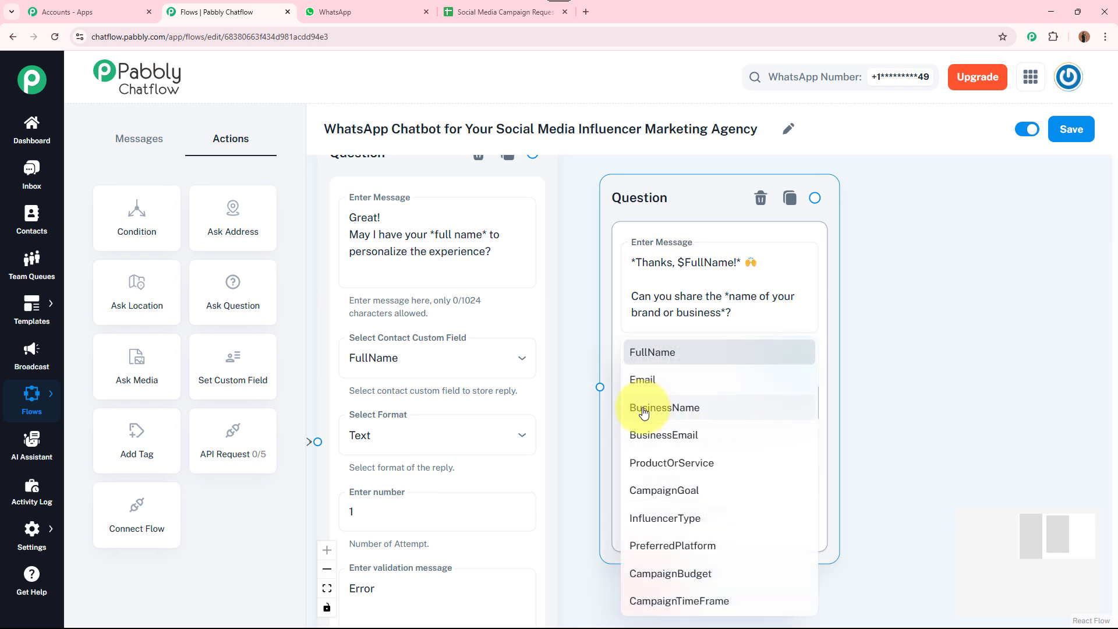
pyautogui.click(730, 413)
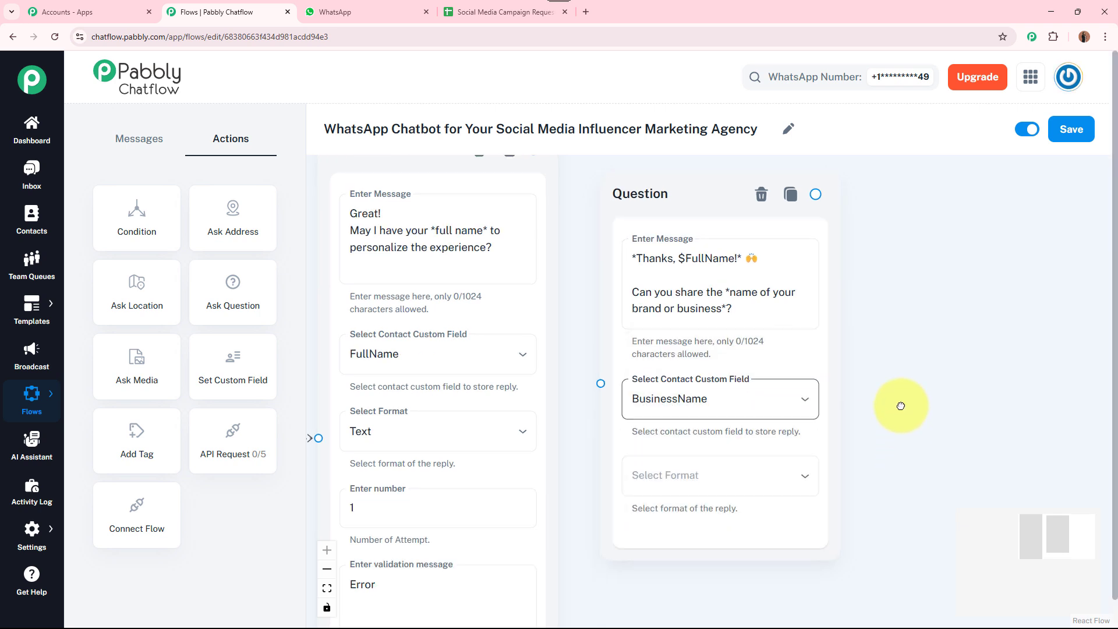
pyautogui.scroll(-2, 874, 384)
pyautogui.click(748, 393)
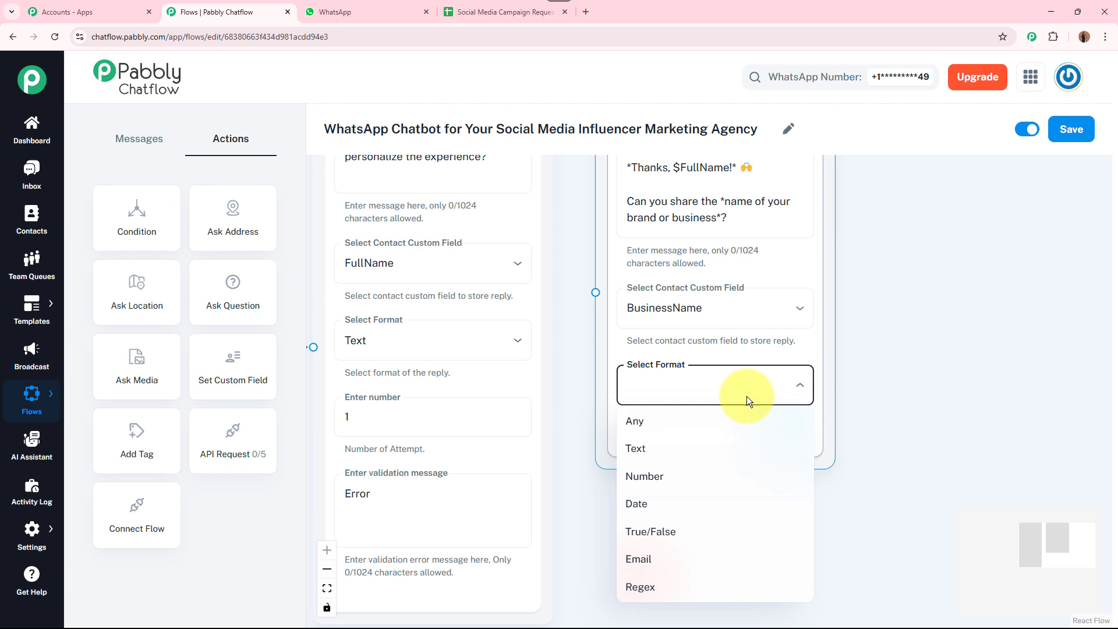
pyautogui.click(717, 447)
pyautogui.click(694, 546)
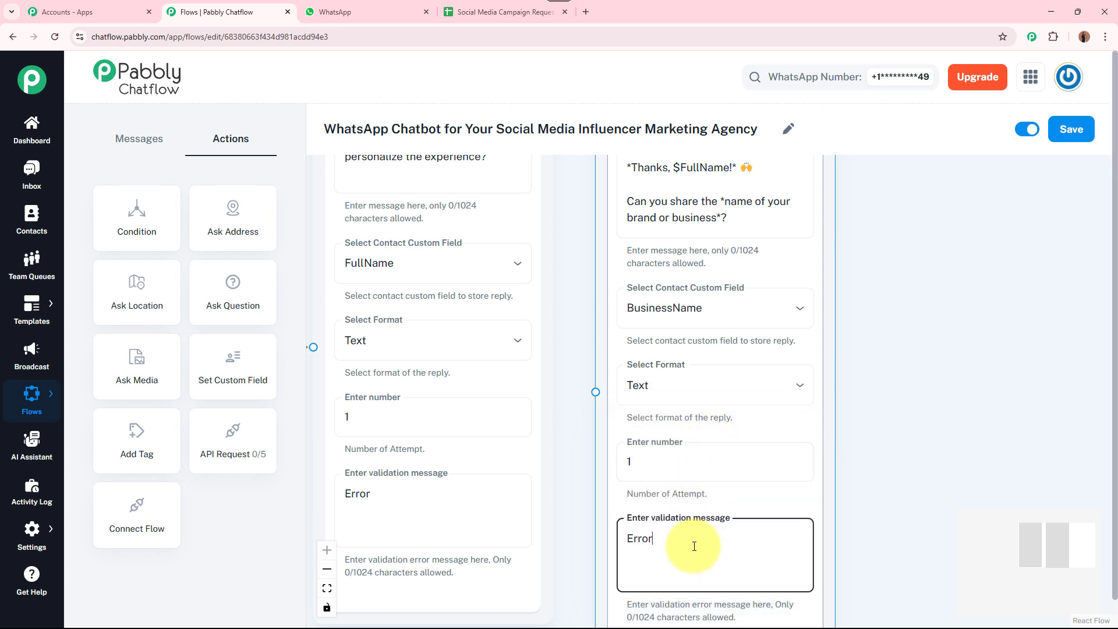
pyautogui.click(896, 429)
pyautogui.scroll(-2, 888, 440)
pyautogui.moveTo(883, 447); pyautogui.dragTo(864, 483)
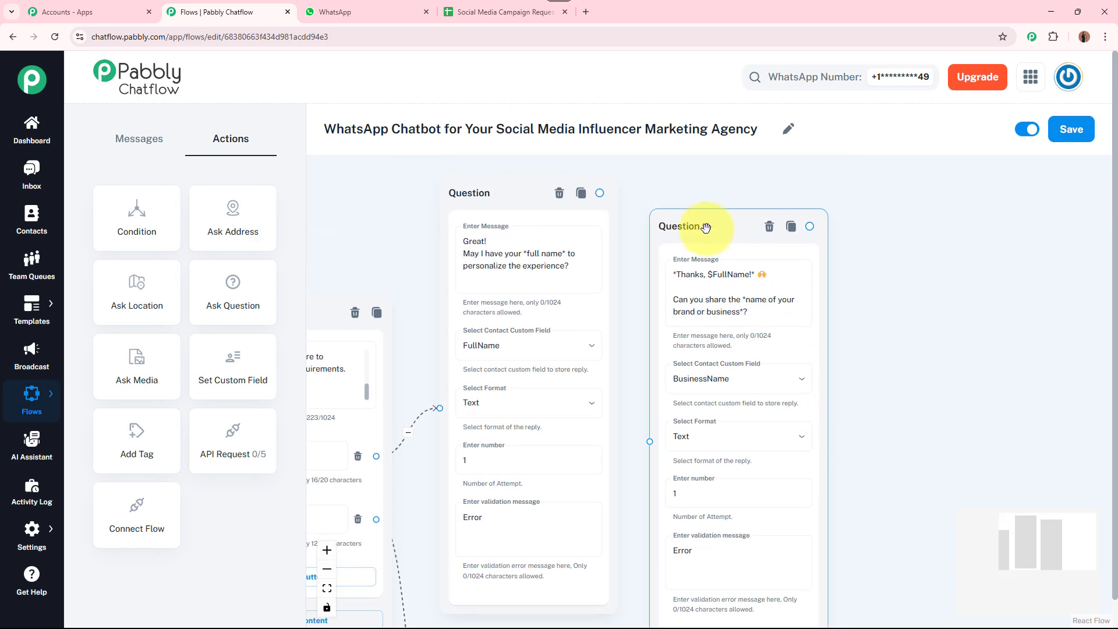
pyautogui.moveTo(706, 227); pyautogui.dragTo(703, 199)
pyautogui.moveTo(599, 193); pyautogui.dragTo(646, 414)
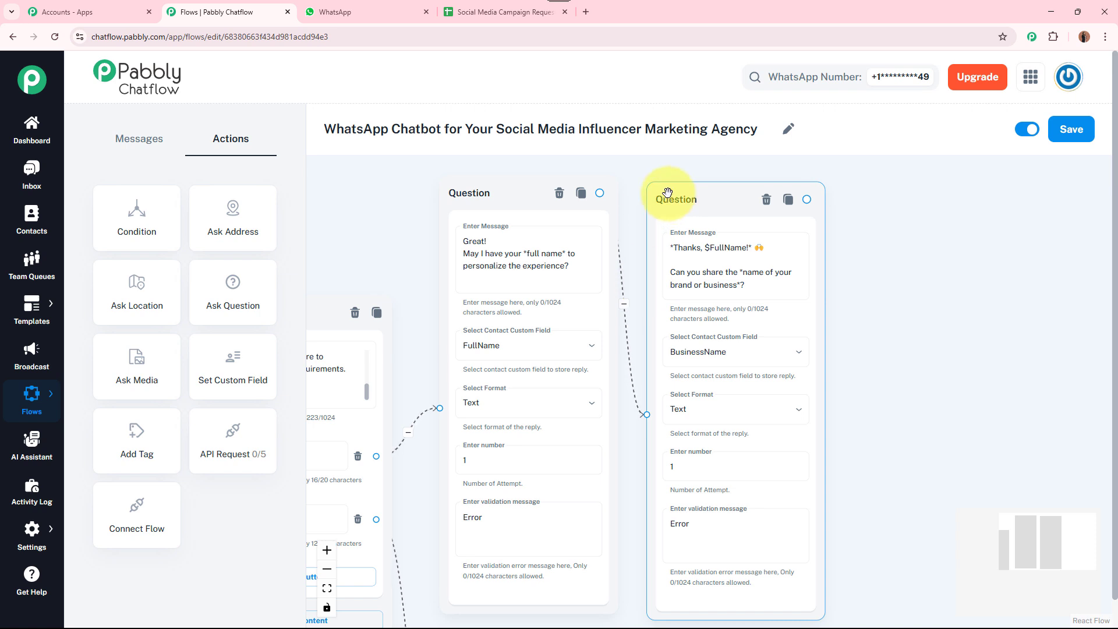
pyautogui.moveTo(667, 192); pyautogui.dragTo(656, 186)
pyautogui.moveTo(935, 312); pyautogui.dragTo(814, 294)
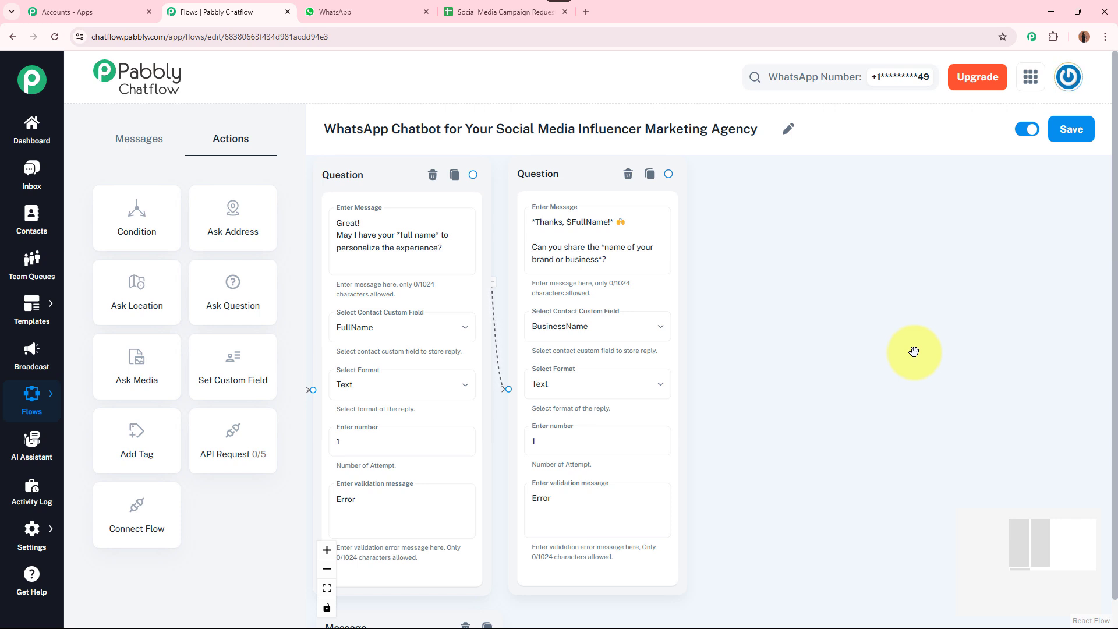
pyautogui.moveTo(881, 389); pyautogui.dragTo(809, 374)
pyautogui.moveTo(236, 284); pyautogui.dragTo(646, 234)
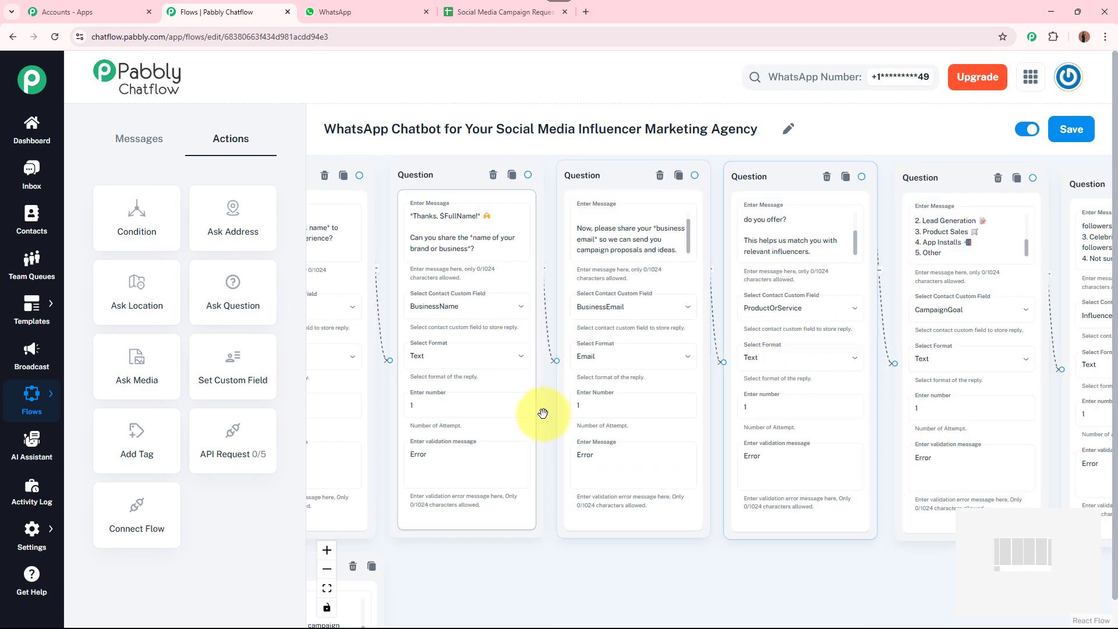
pyautogui.scroll(-2, 497, 516)
pyautogui.moveTo(653, 595); pyautogui.dragTo(672, 583)
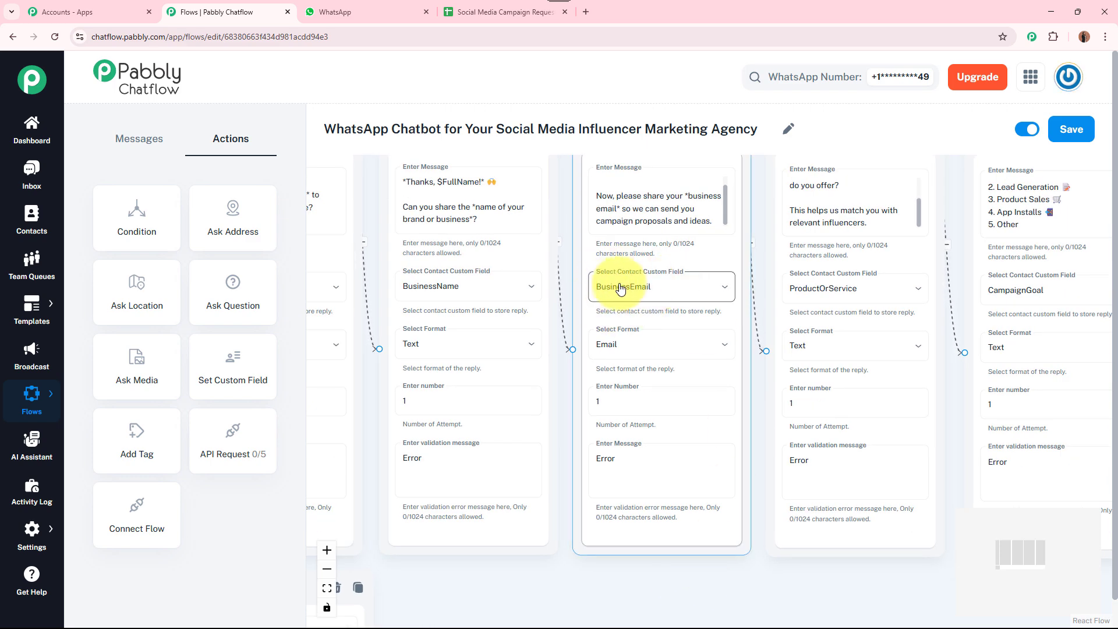
pyautogui.moveTo(786, 578); pyautogui.dragTo(593, 573)
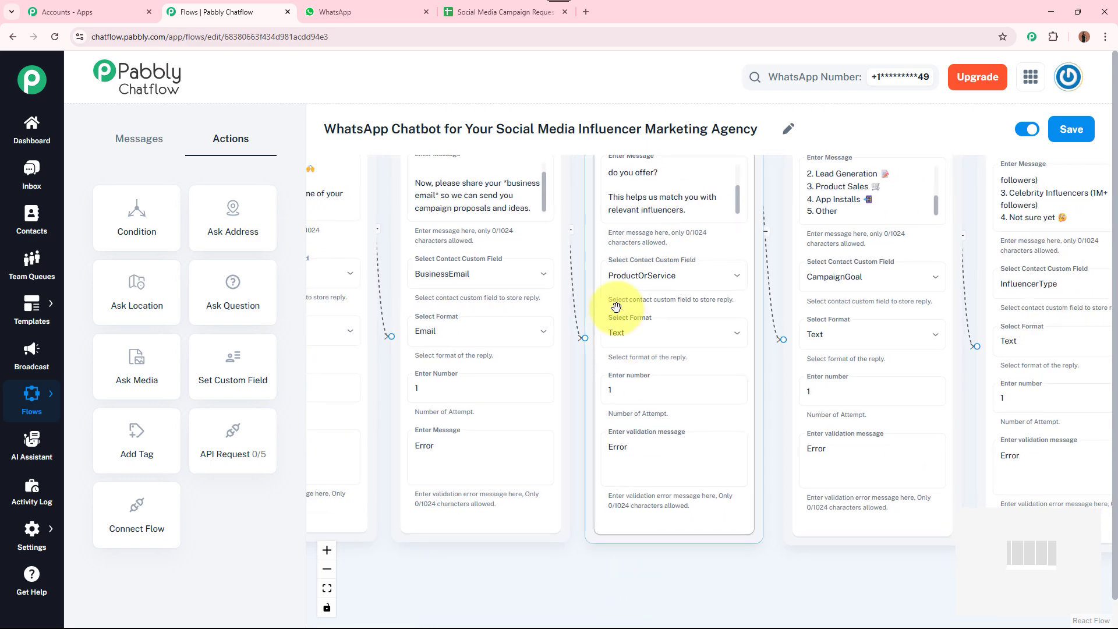
pyautogui.moveTo(738, 204)
pyautogui.mouseDown()
pyautogui.moveTo(731, 187)
pyautogui.moveTo(731, 204)
pyautogui.mouseUp()
pyautogui.moveTo(840, 569); pyautogui.dragTo(669, 569)
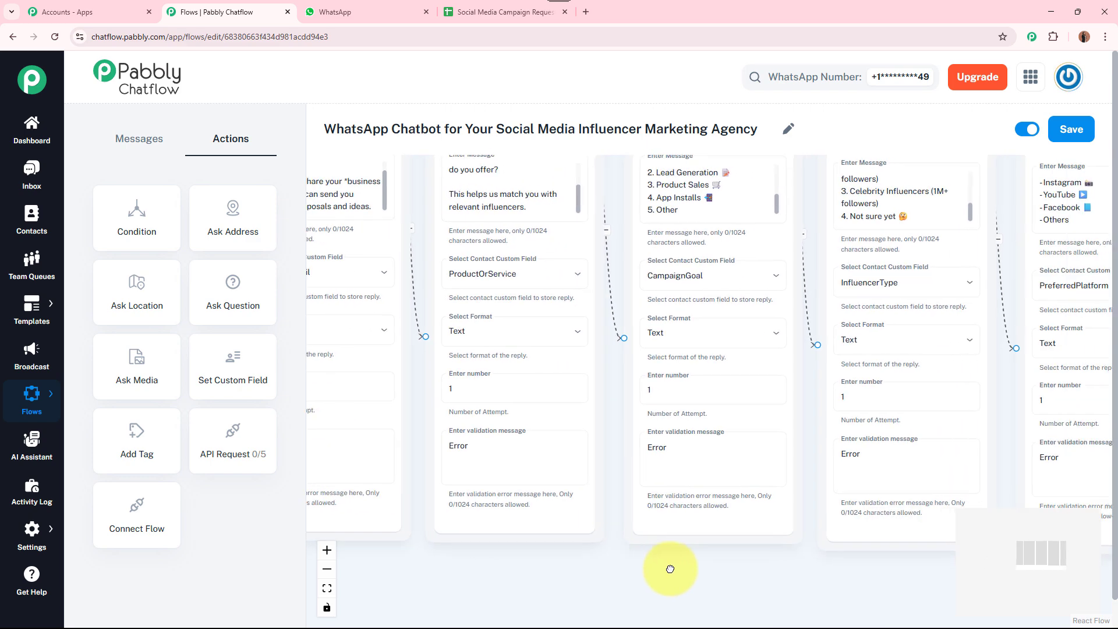
pyautogui.moveTo(764, 192); pyautogui.dragTo(759, 170)
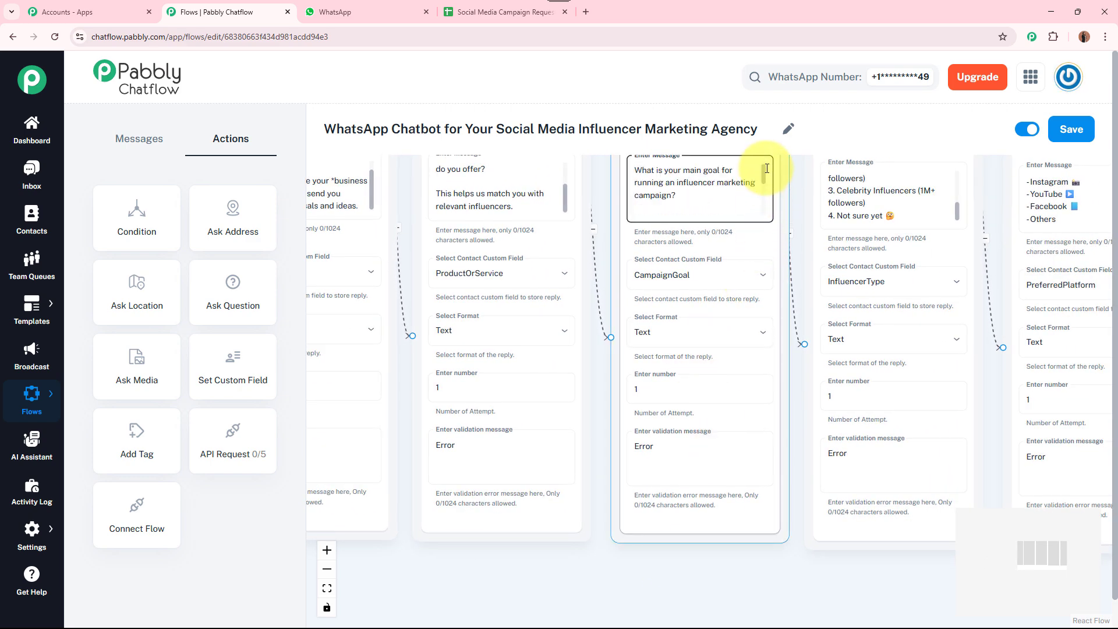
pyautogui.moveTo(877, 584); pyautogui.dragTo(753, 599)
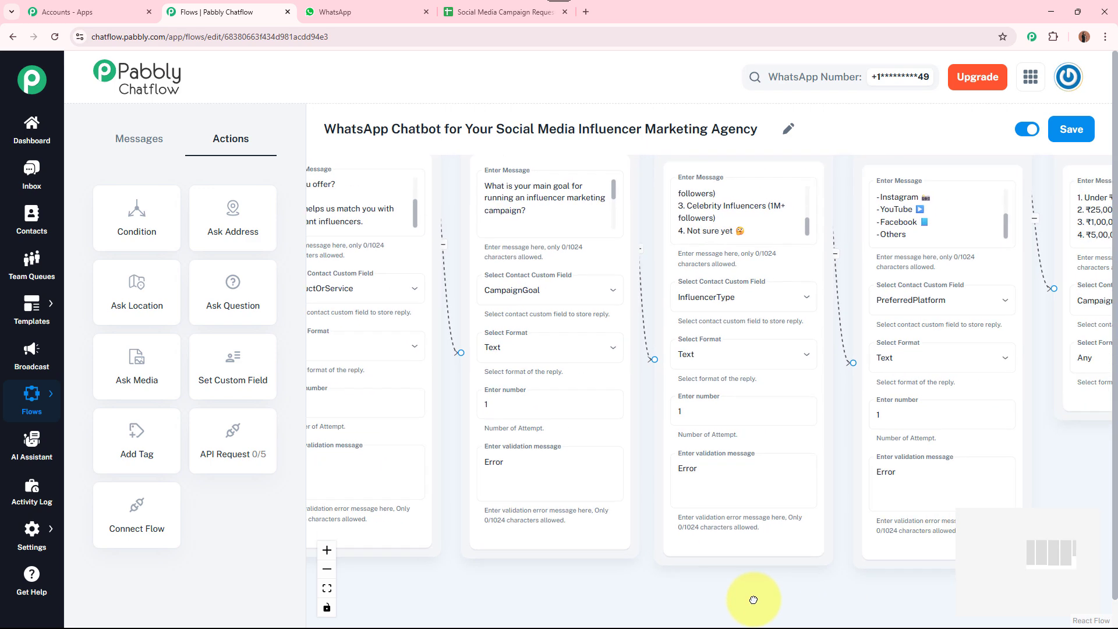
pyautogui.click(790, 216)
pyautogui.moveTo(808, 226)
pyautogui.mouseDown()
pyautogui.moveTo(810, 194)
pyautogui.moveTo(805, 221)
pyautogui.mouseUp()
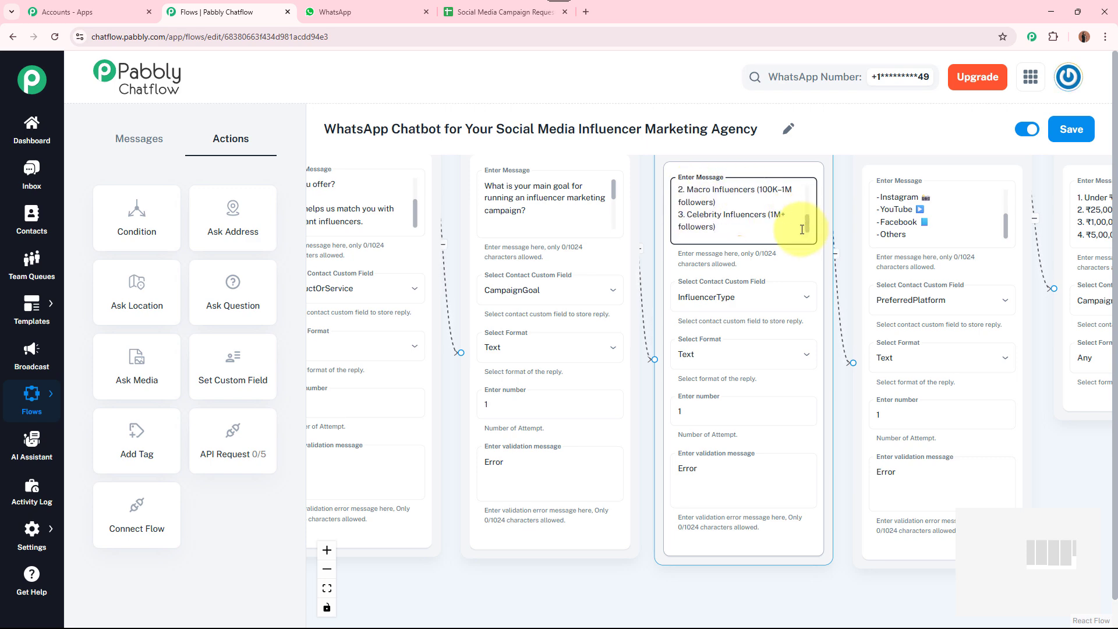
pyautogui.moveTo(858, 579); pyautogui.dragTo(693, 582)
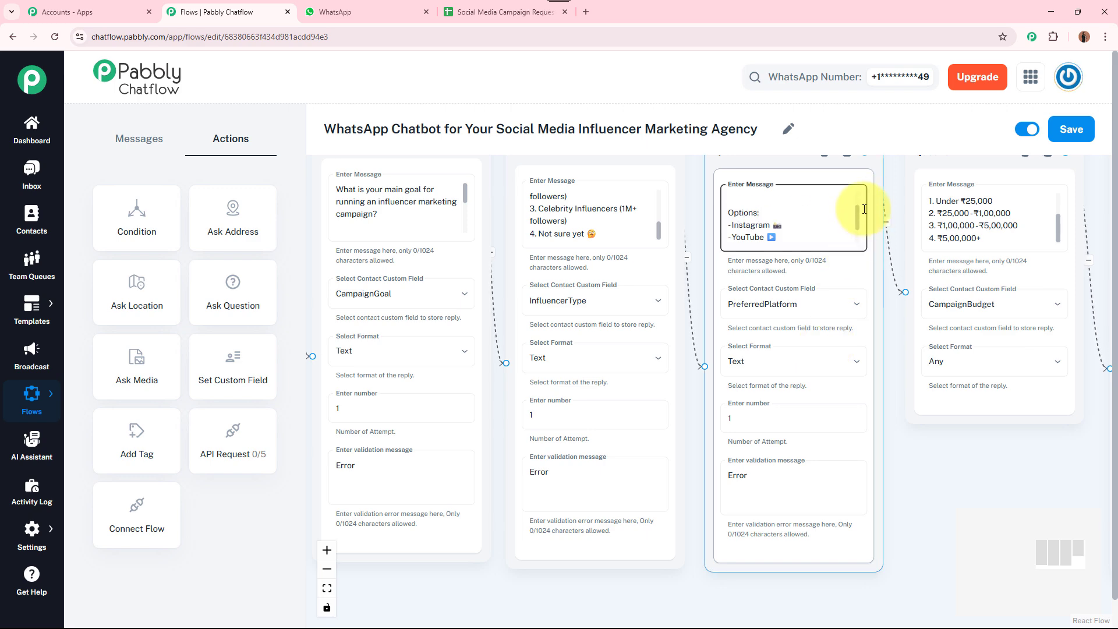
pyautogui.moveTo(866, 191); pyautogui.dragTo(865, 221)
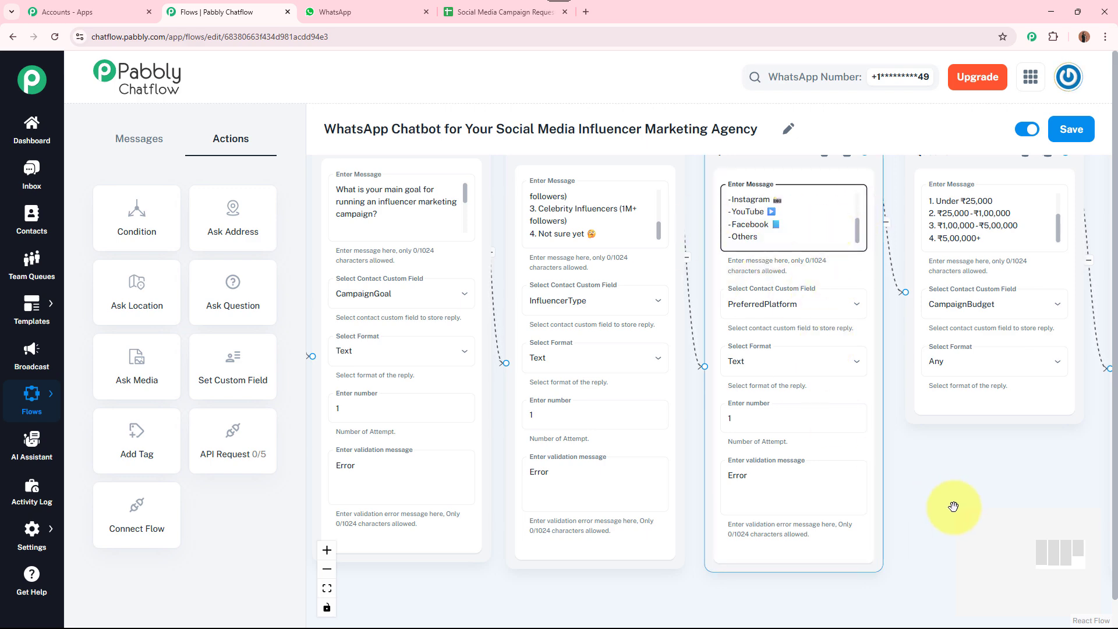
pyautogui.moveTo(943, 507); pyautogui.dragTo(711, 491)
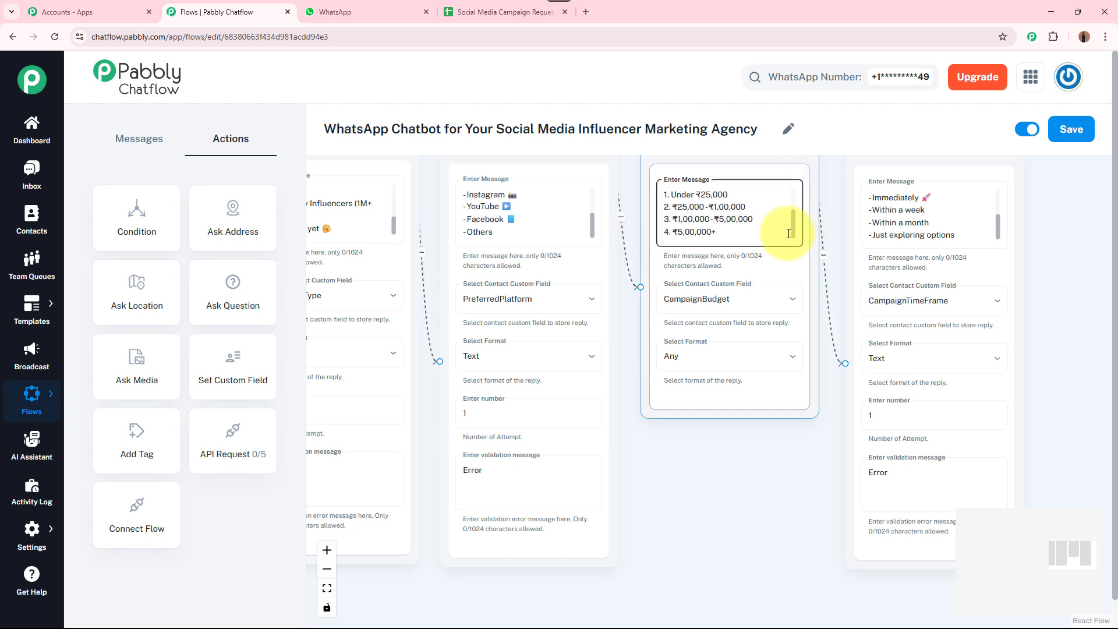
pyautogui.moveTo(806, 500); pyautogui.dragTo(612, 487)
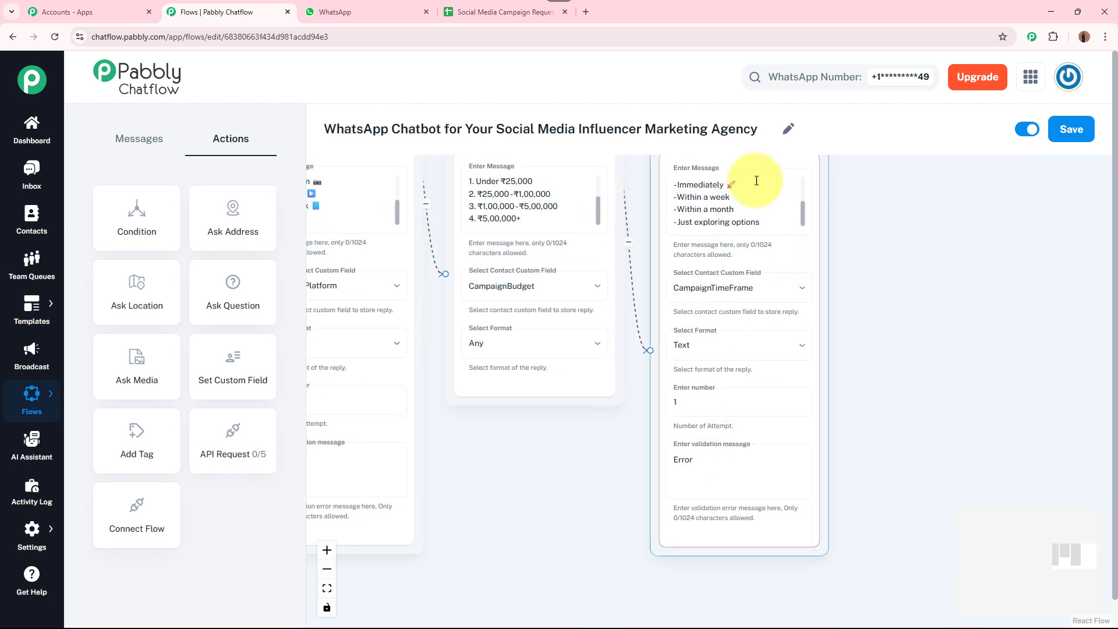
pyautogui.moveTo(801, 215)
pyautogui.mouseDown()
pyautogui.moveTo(800, 205)
pyautogui.moveTo(801, 221)
pyautogui.mouseUp()
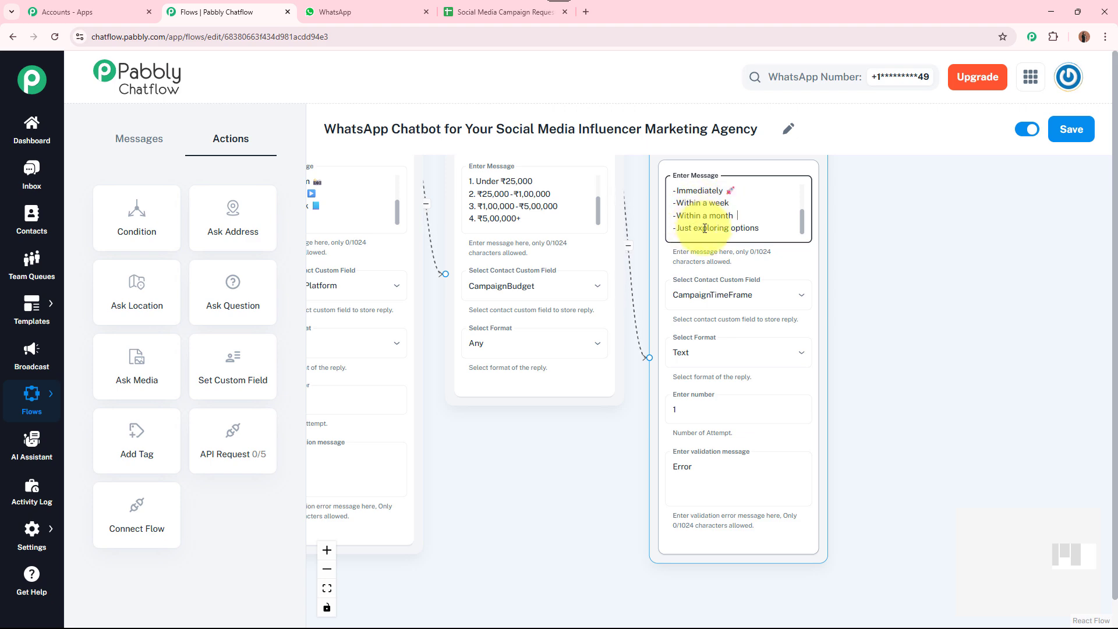
pyautogui.scroll(-1, 929, 250)
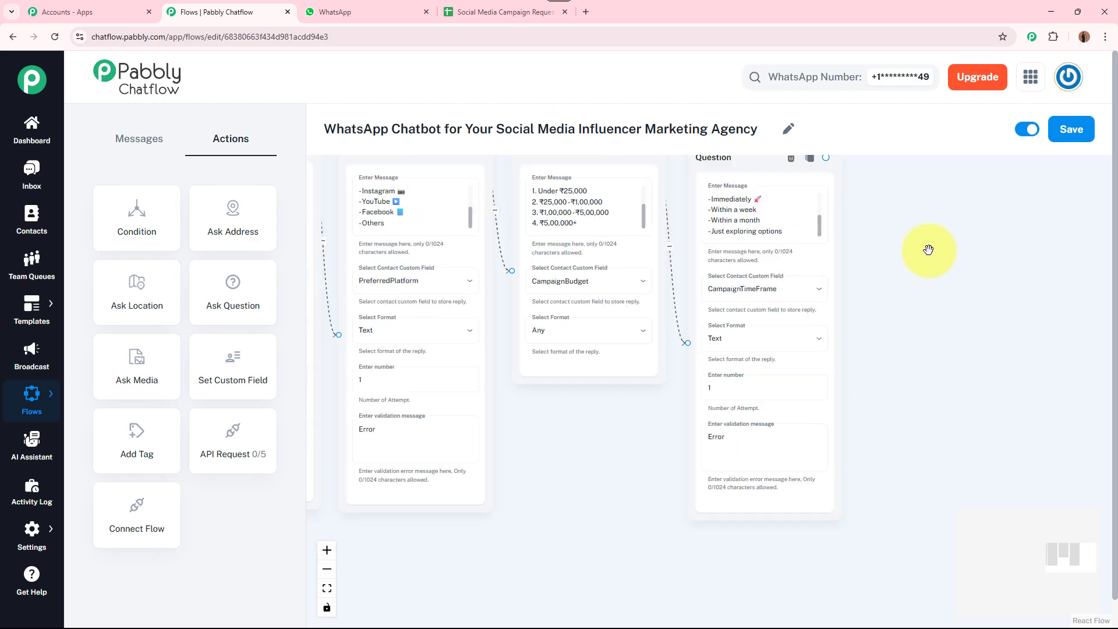
pyautogui.moveTo(929, 250); pyautogui.dragTo(1090, 257)
pyautogui.moveTo(797, 441); pyautogui.dragTo(1081, 419)
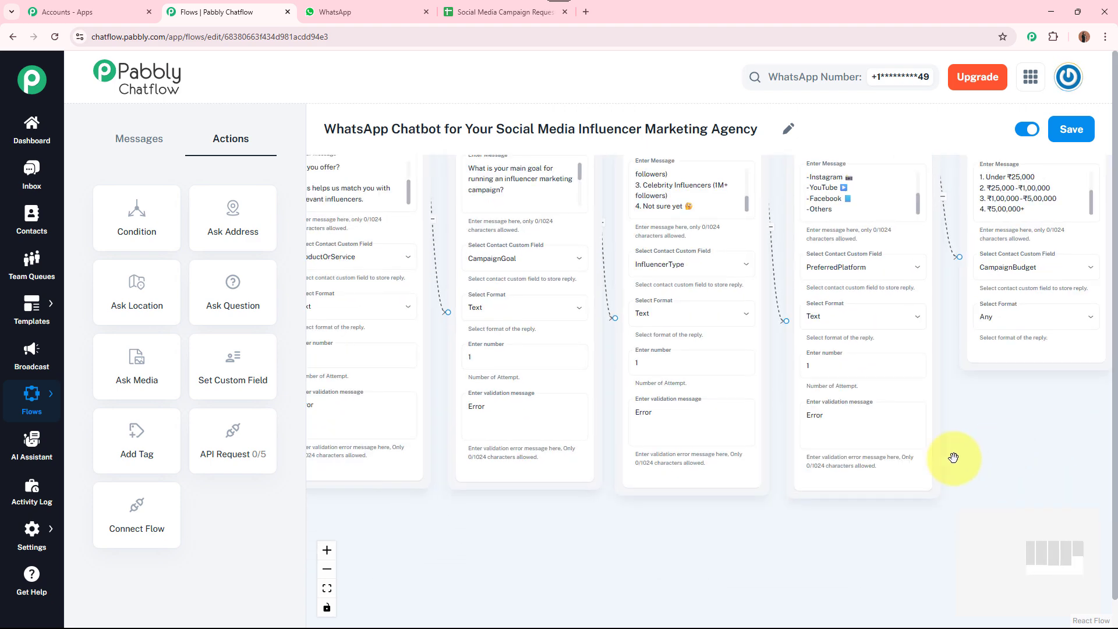
pyautogui.moveTo(745, 532); pyautogui.dragTo(808, 476)
pyautogui.scroll(-4, 814, 537)
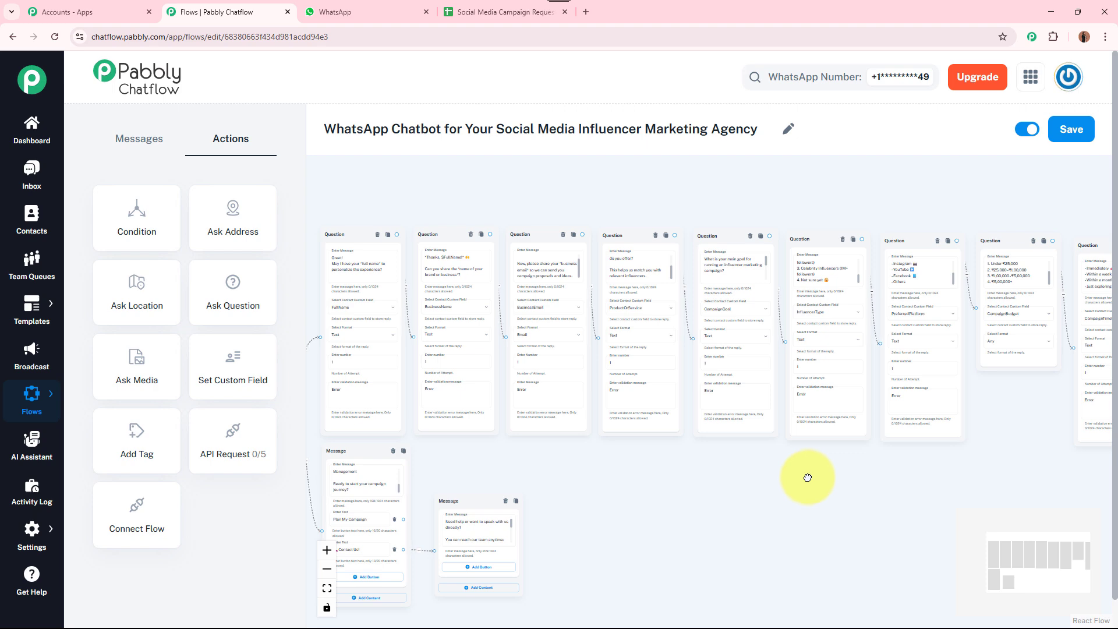
pyautogui.moveTo(807, 477); pyautogui.dragTo(832, 474)
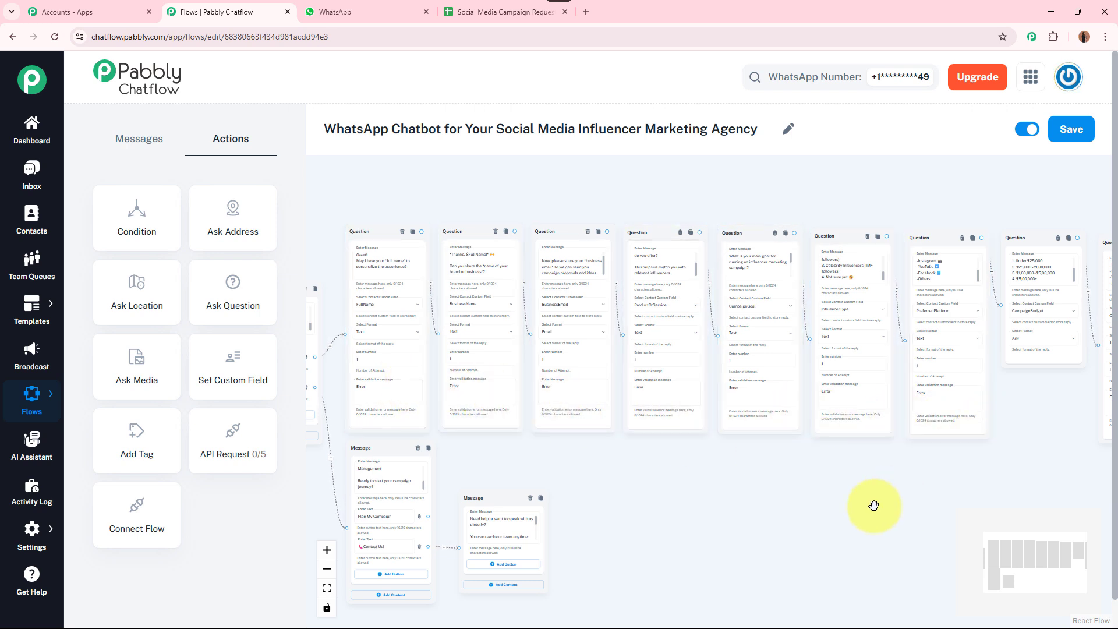
pyautogui.moveTo(872, 501); pyautogui.dragTo(606, 472)
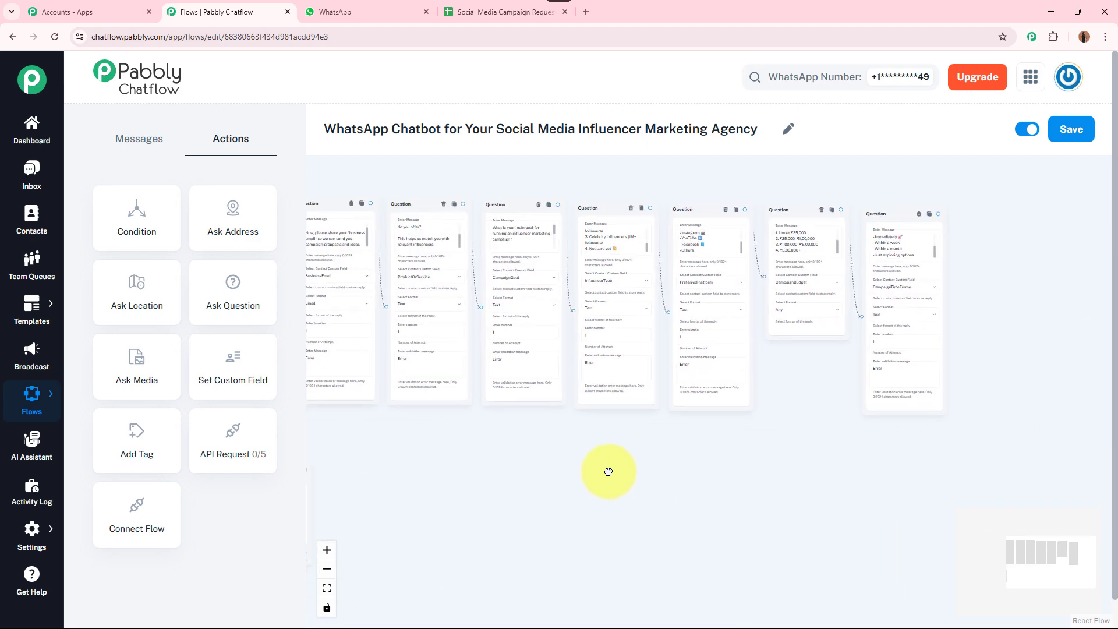
pyautogui.moveTo(839, 457); pyautogui.dragTo(755, 467)
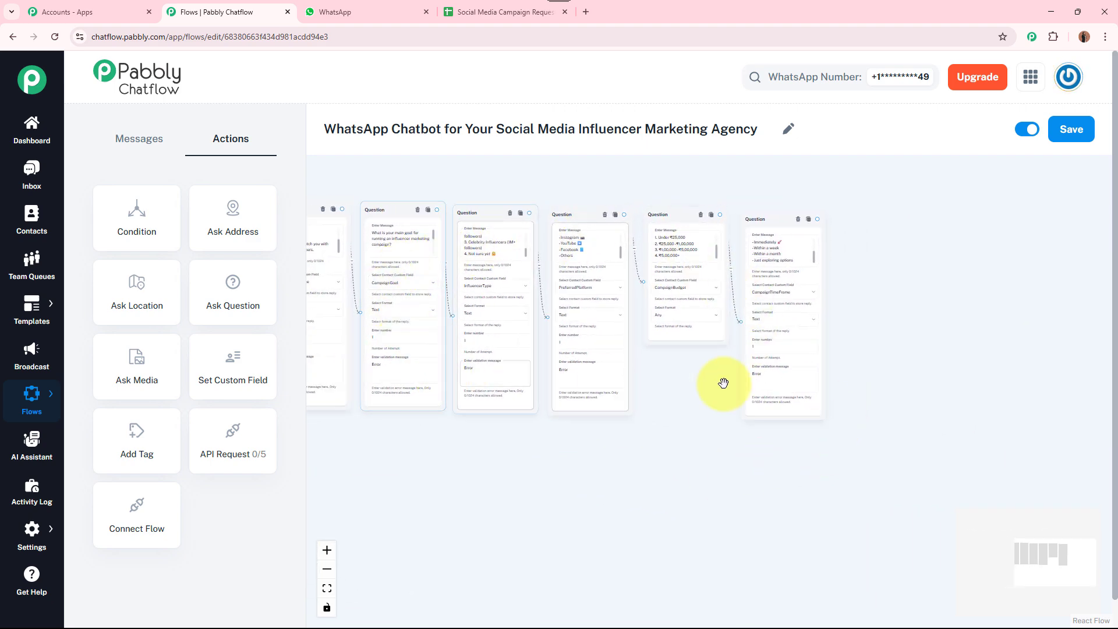
pyautogui.click(503, 9)
pyautogui.click(106, 257)
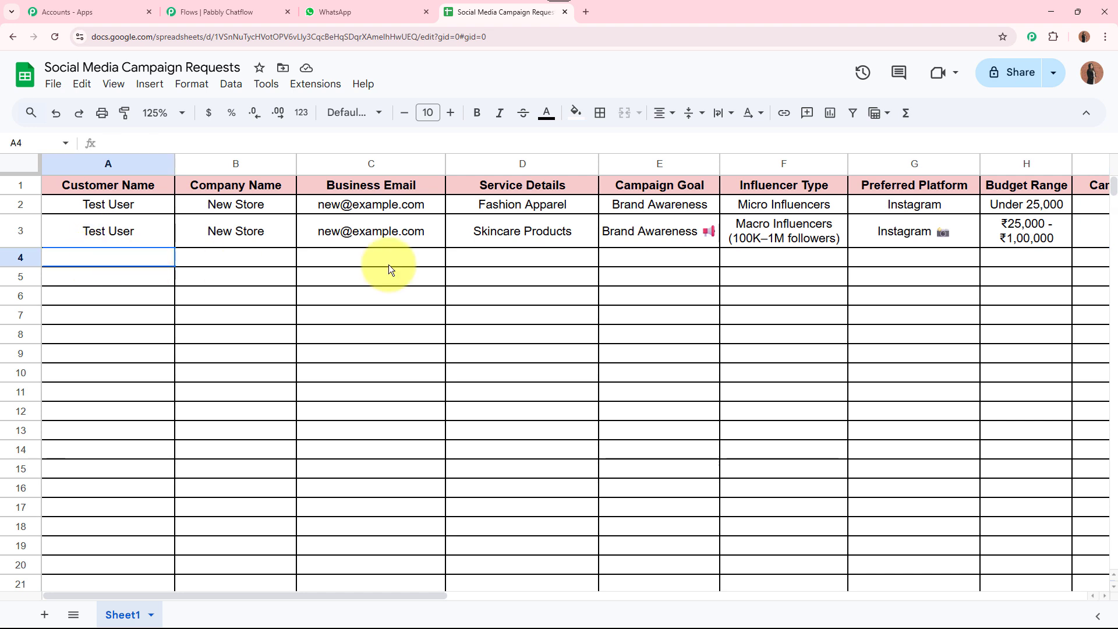
pyautogui.moveTo(389, 264); pyautogui.dragTo(1020, 255)
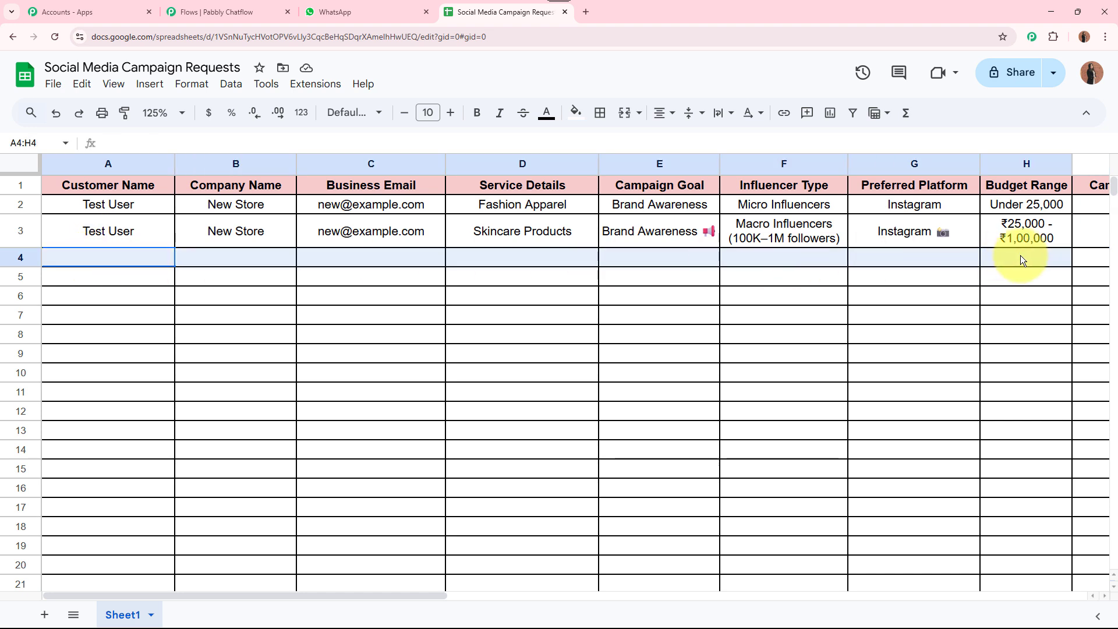
pyautogui.click(915, 340)
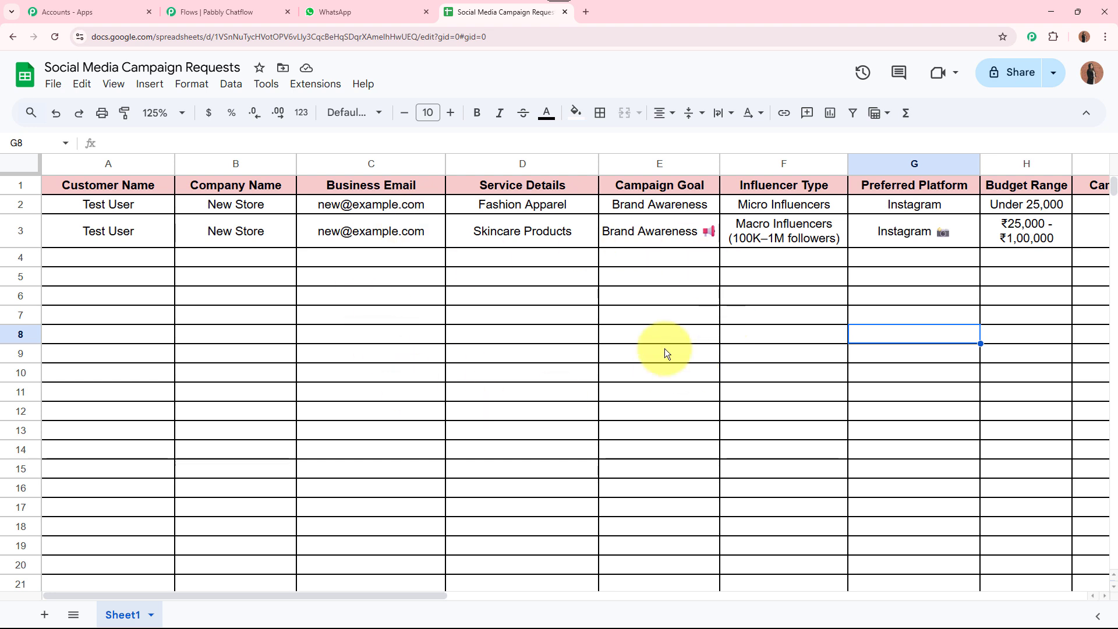
pyautogui.click(238, 12)
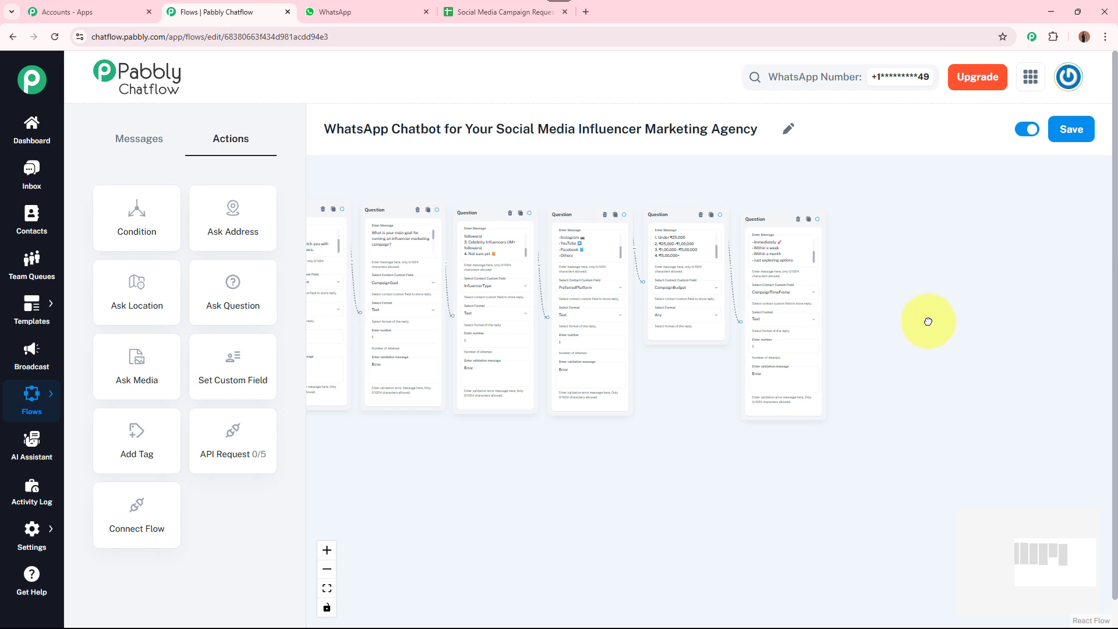
# Drop an API Request action onto the canvas below the last question
pyautogui.scroll(10, 736, 302)
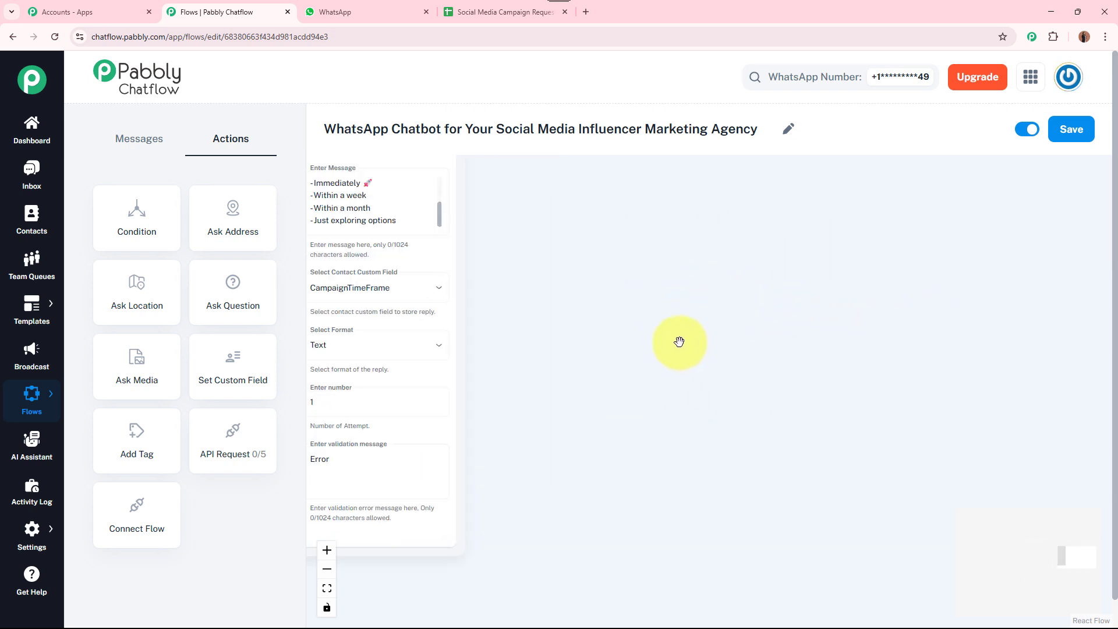
pyautogui.moveTo(678, 342); pyautogui.dragTo(700, 393)
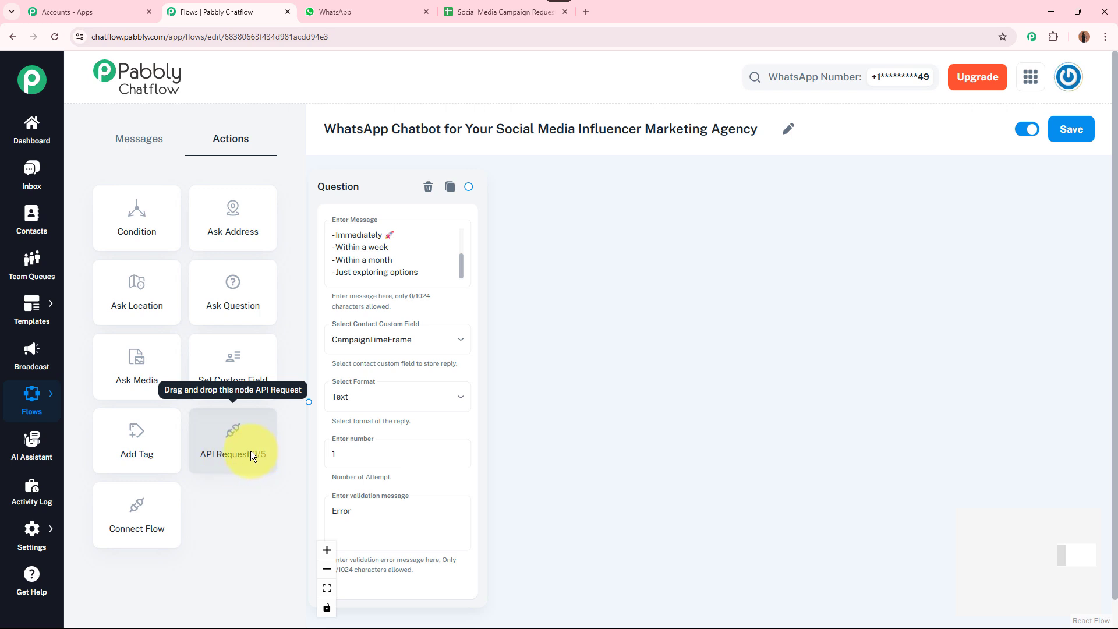
pyautogui.moveTo(240, 444); pyautogui.dragTo(593, 211)
pyautogui.moveTo(628, 458); pyautogui.dragTo(995, 414)
pyautogui.scroll(-3, 811, 450)
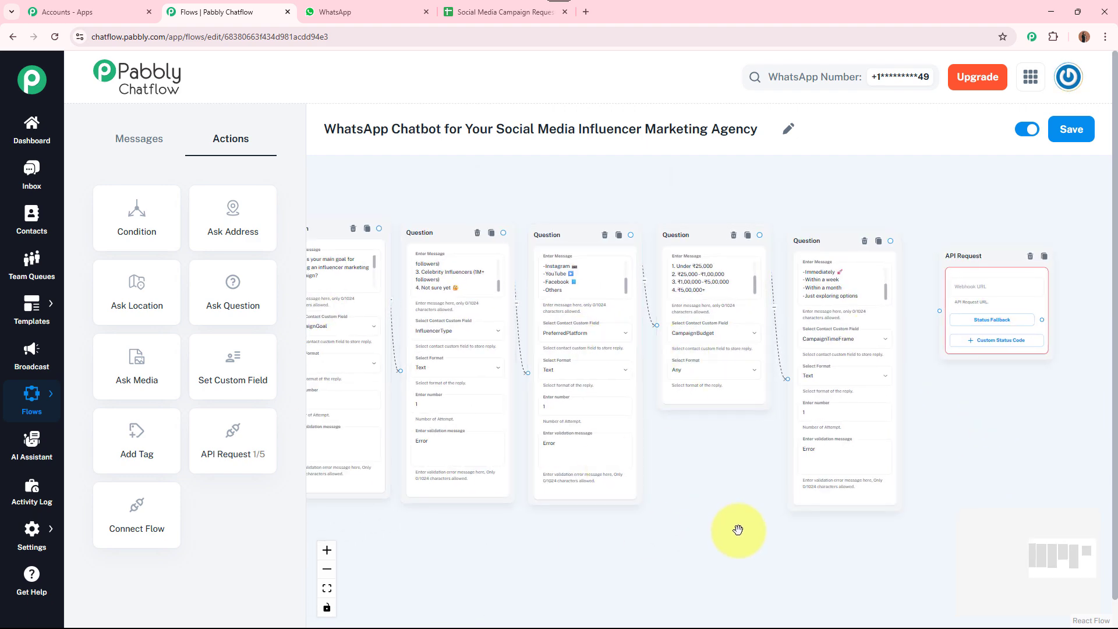
pyautogui.moveTo(696, 524); pyautogui.dragTo(432, 486)
pyautogui.hscroll(3, 679, 382)
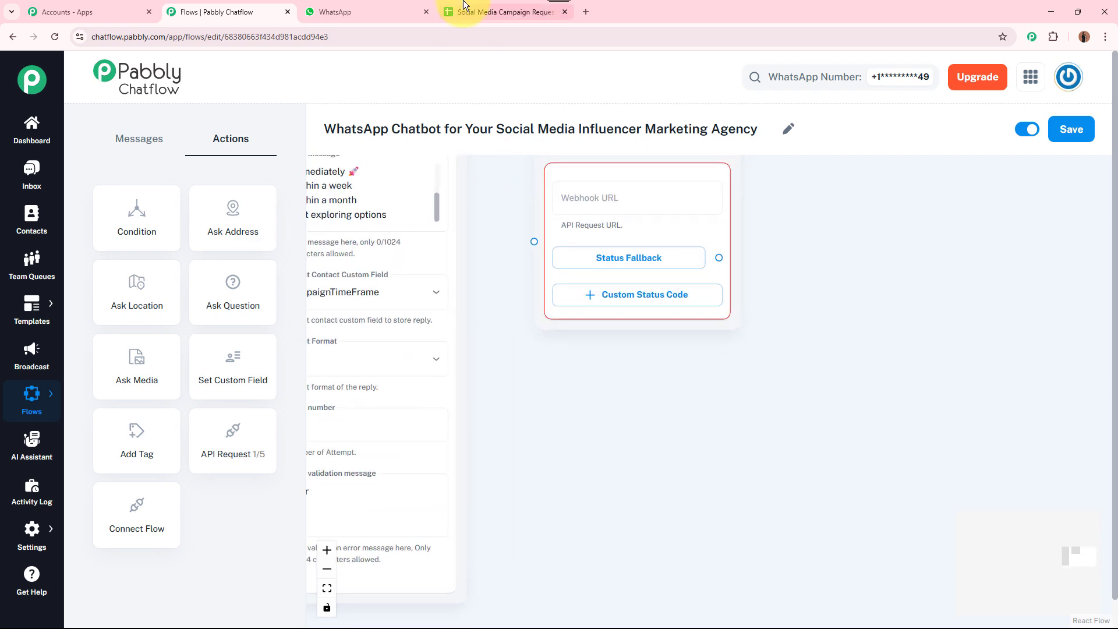
# Connect the CampaignTimeFrame Question node to the new API Request step
pyautogui.click(500, 12)
pyautogui.click(232, 11)
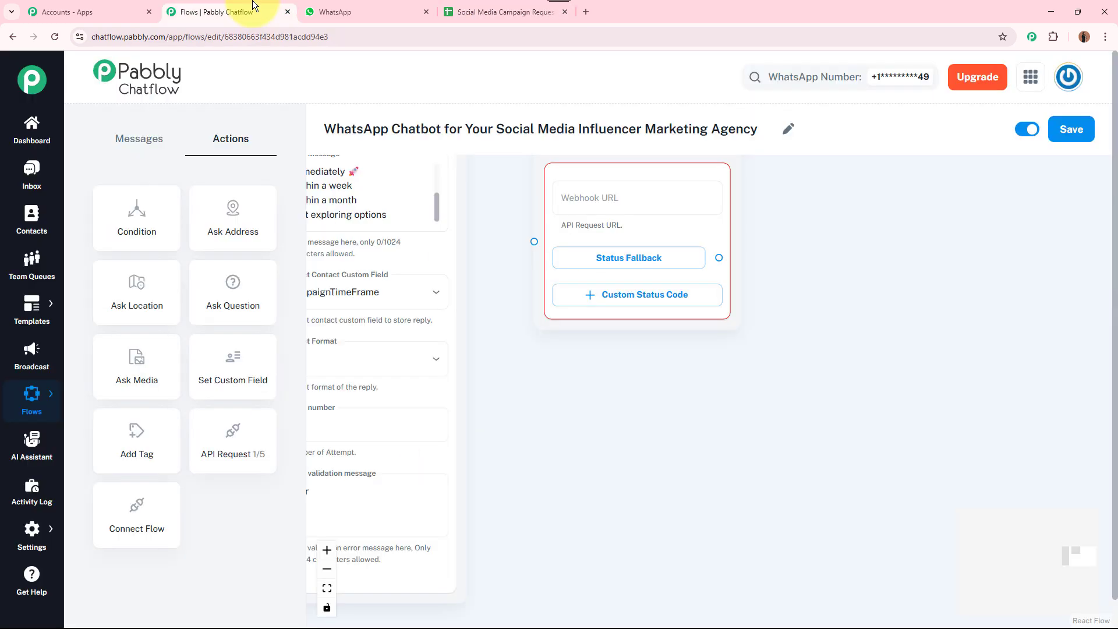
pyautogui.moveTo(606, 374); pyautogui.dragTo(589, 444)
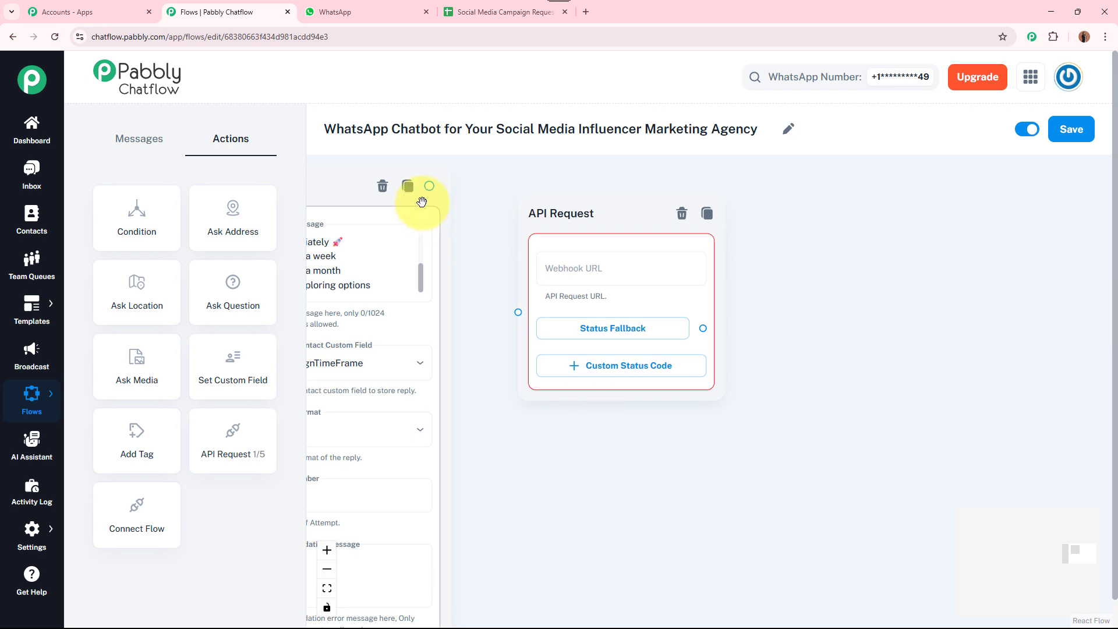
pyautogui.moveTo(430, 184); pyautogui.dragTo(517, 312)
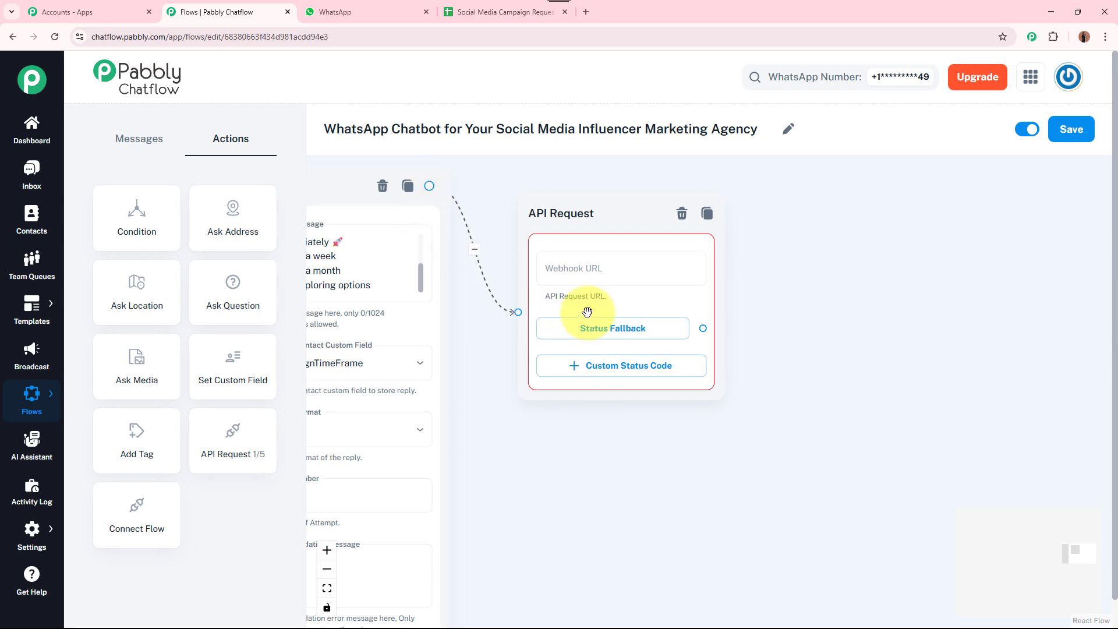
pyautogui.scroll(1, 728, 300)
pyautogui.moveTo(788, 274); pyautogui.dragTo(781, 292)
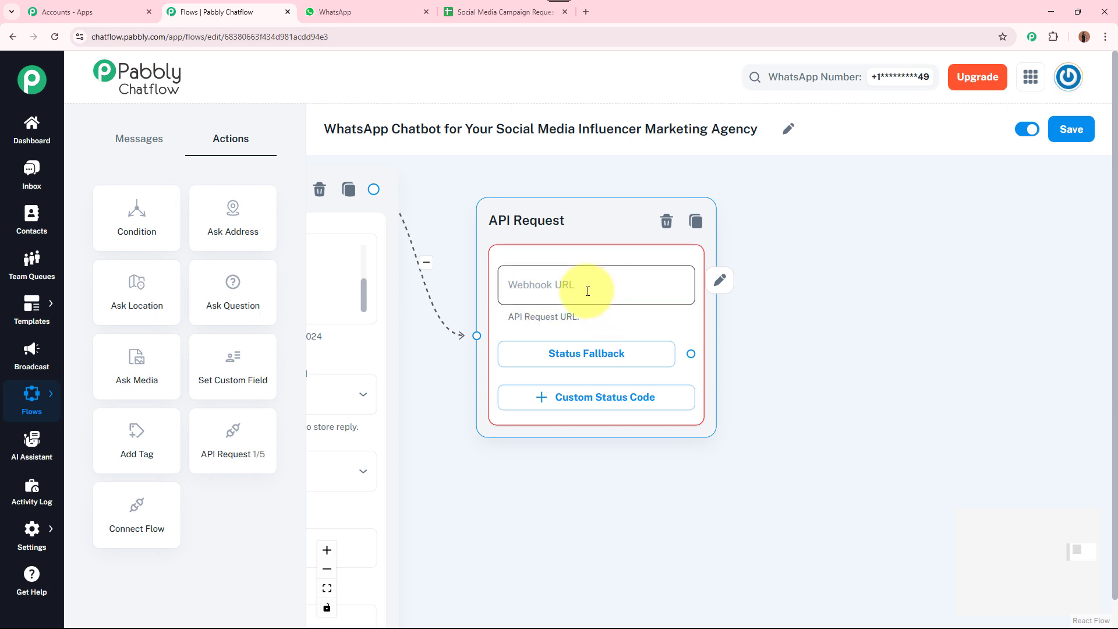
# Open the API Request node's settings, showing method GET and an empty URL
pyautogui.click(721, 283)
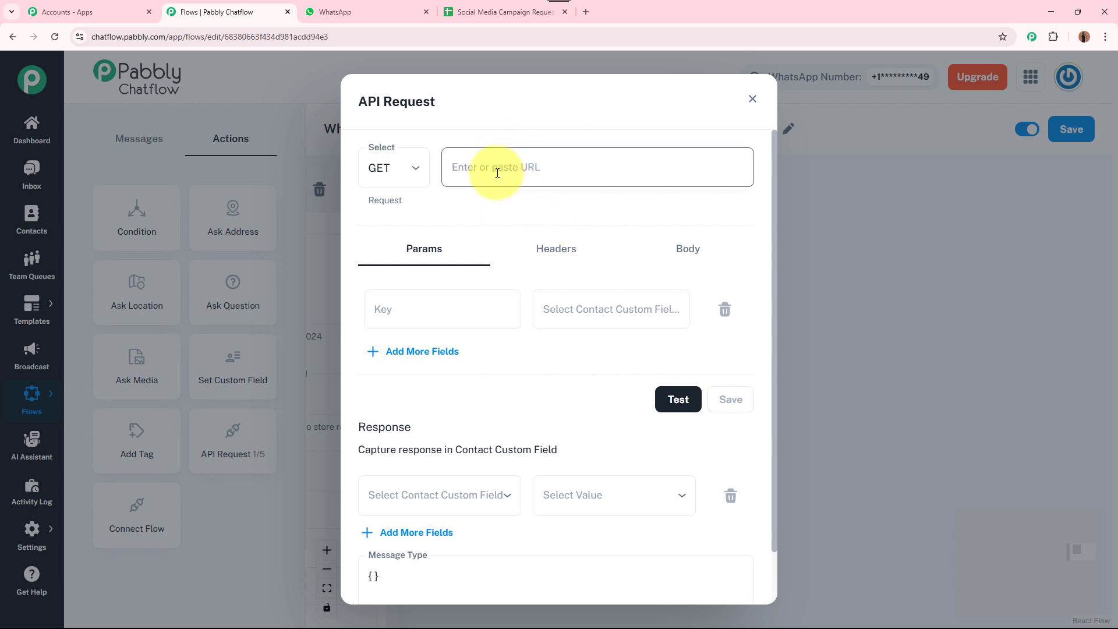
pyautogui.click(584, 11)
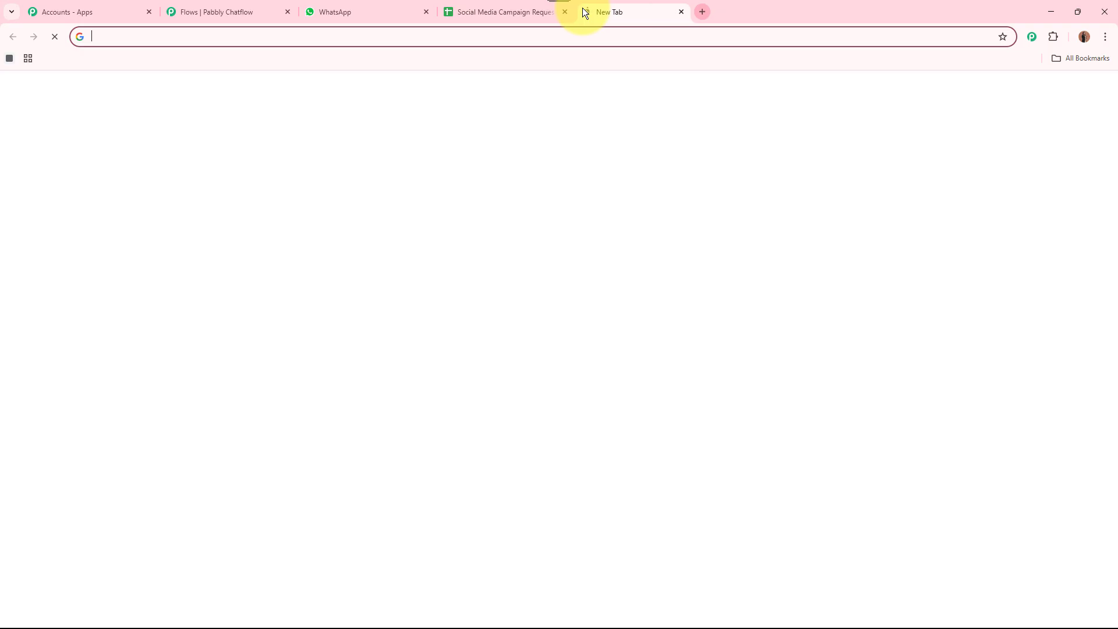
pyautogui.write('www.p')
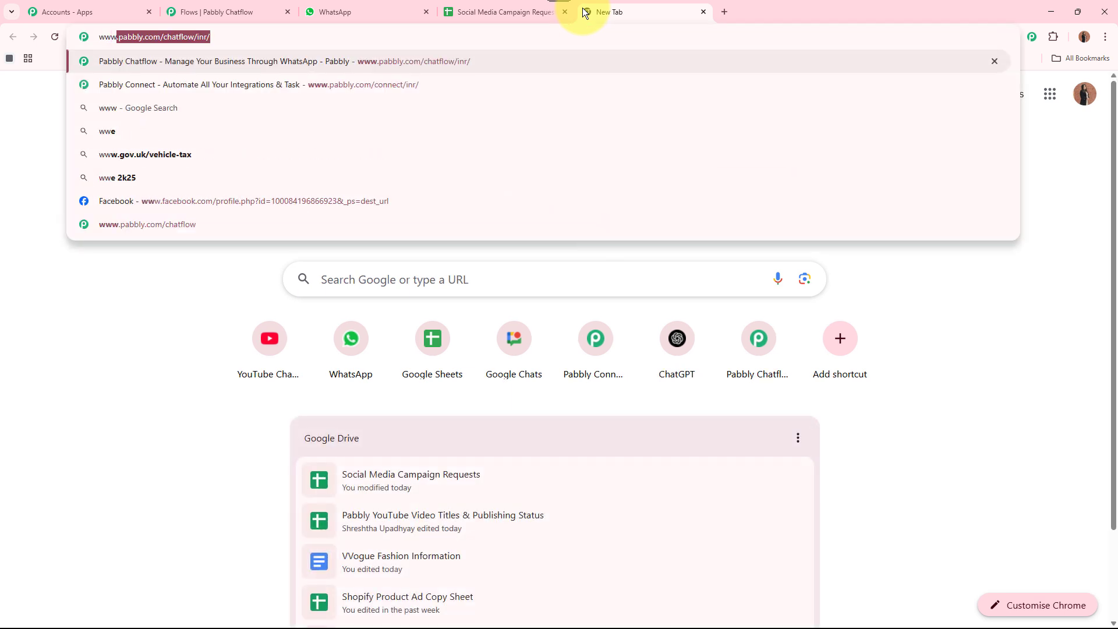
pyautogui.write('abbl')
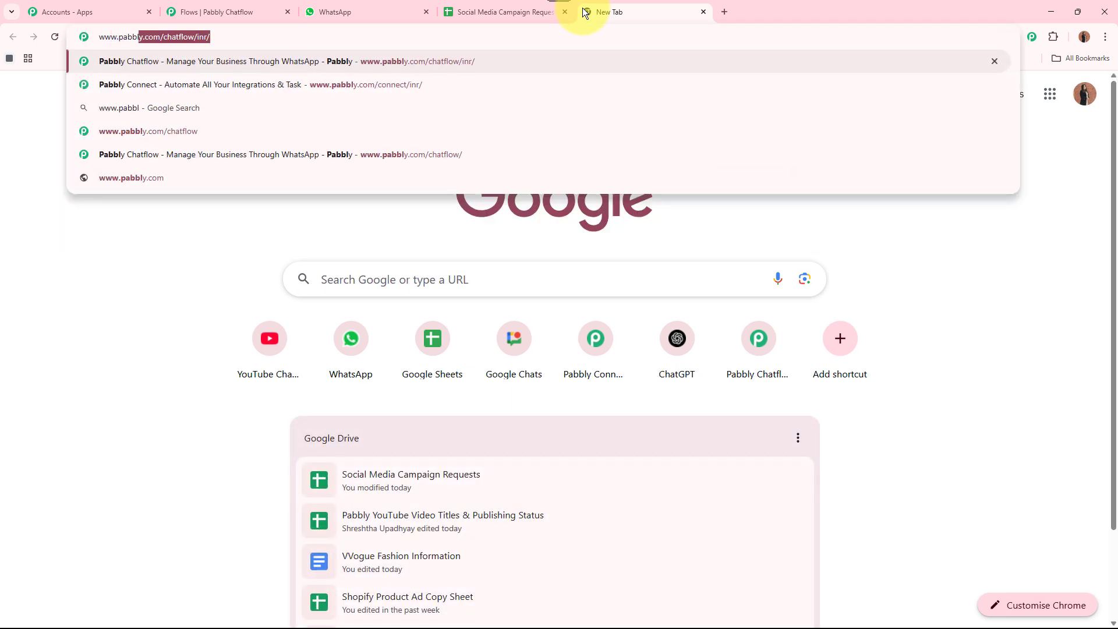
pyautogui.write('y.com/connec')
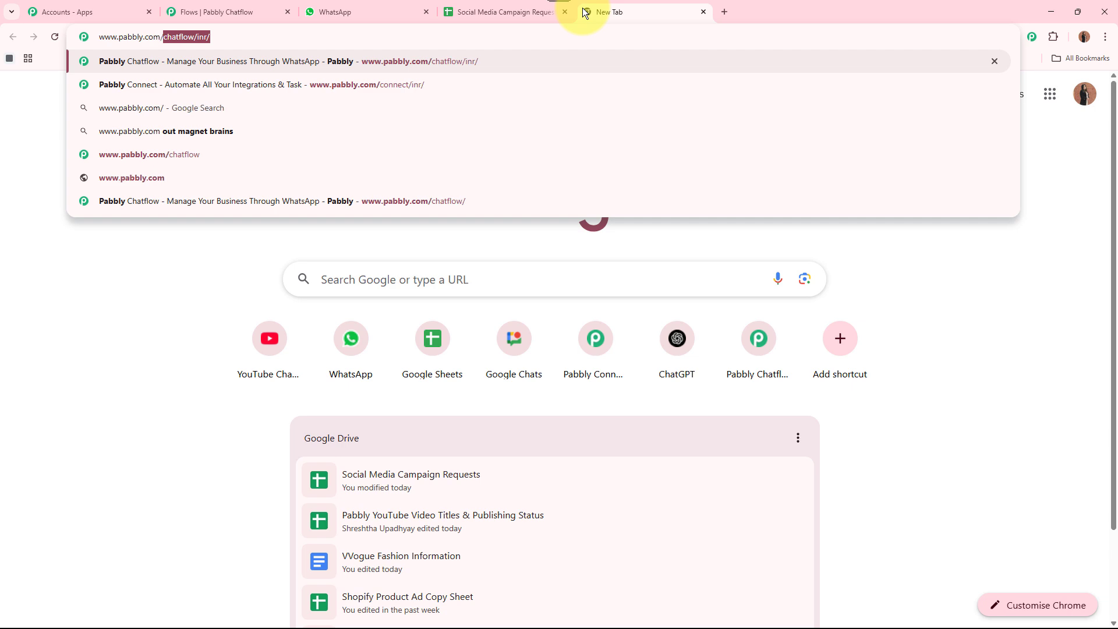
pyautogui.write('t')
pyautogui.press('Return')
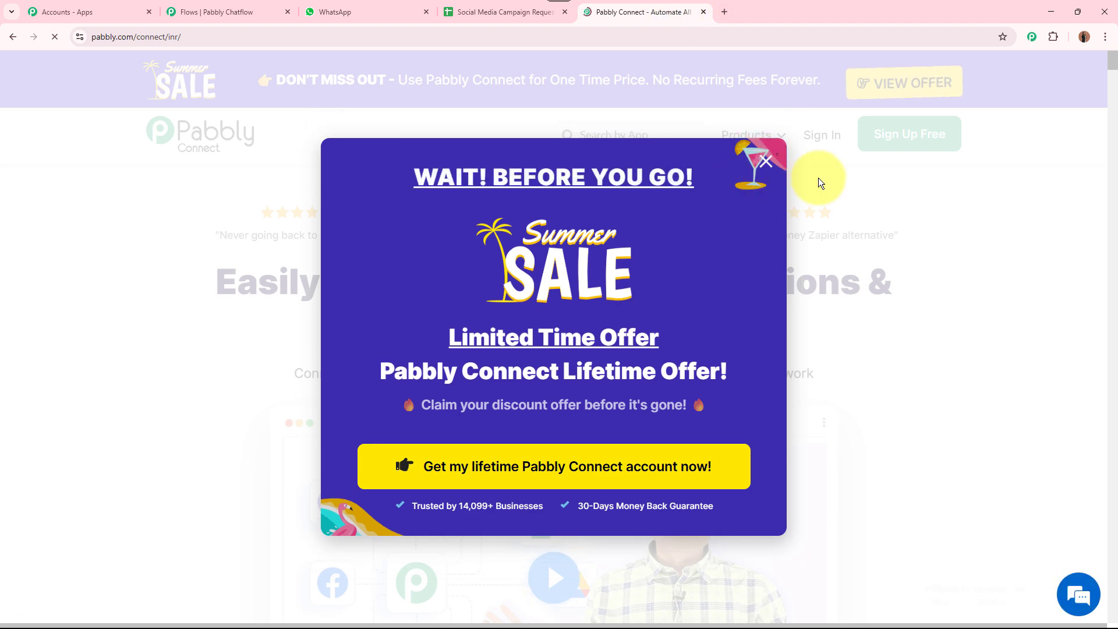
pyautogui.click(900, 200)
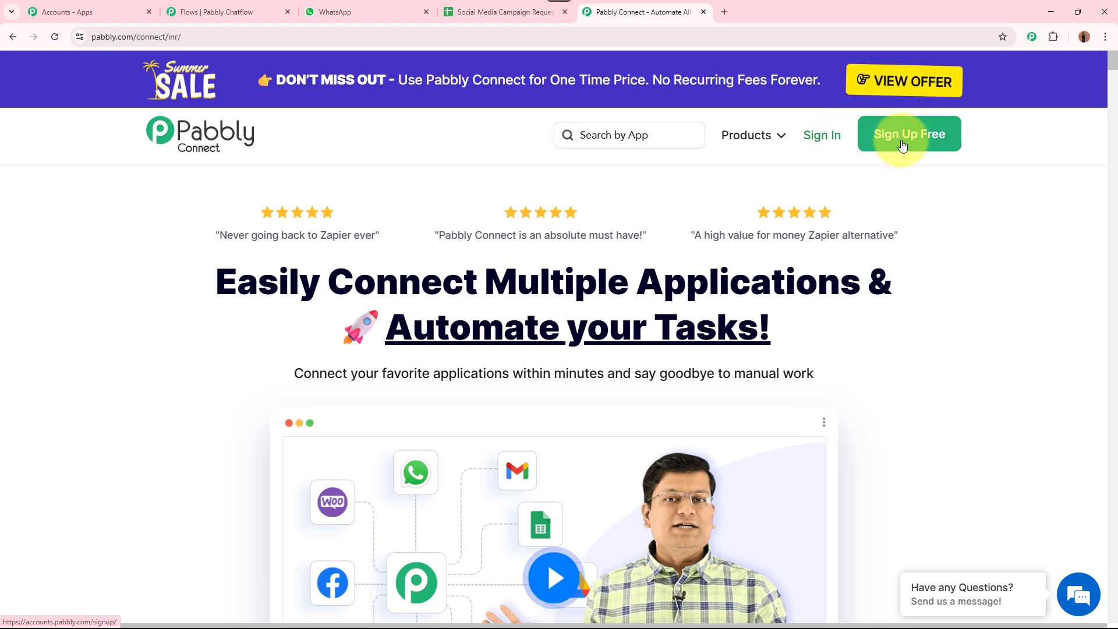
# Sign in and launch the Pabbly Connect dashboard from the Pabbly apps list
pyautogui.click(832, 137)
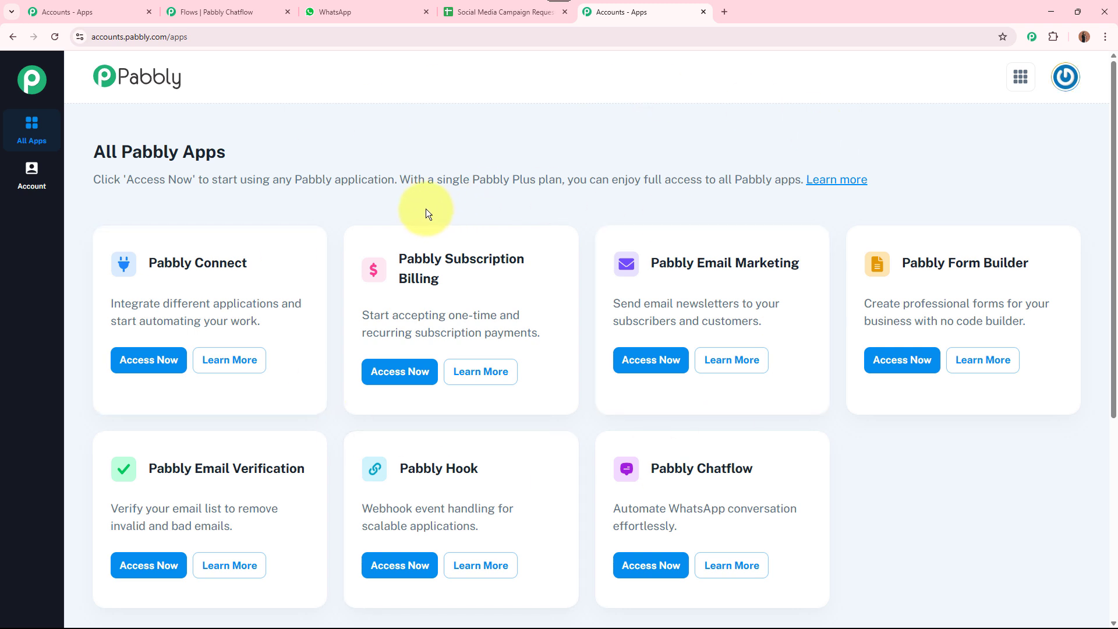
pyautogui.moveTo(145, 262); pyautogui.dragTo(278, 267)
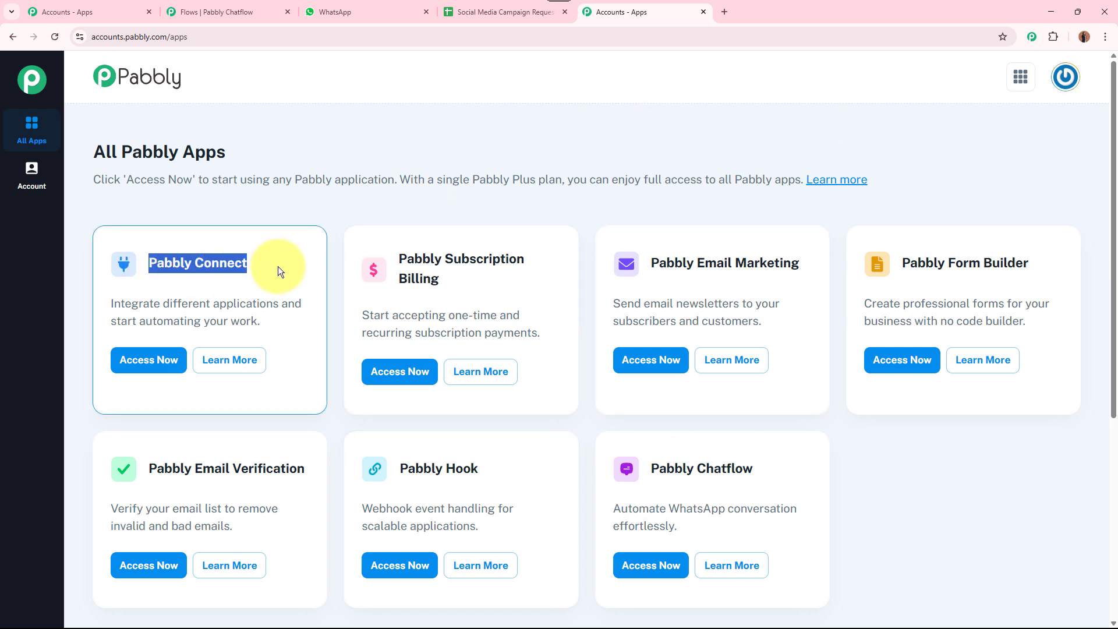
pyautogui.click(146, 361)
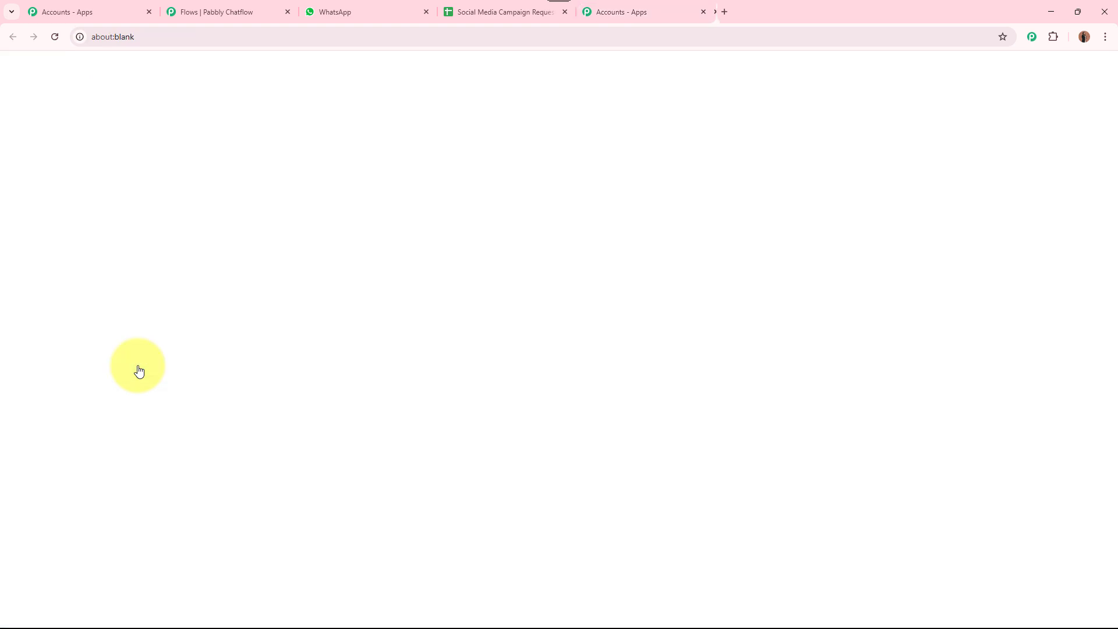
pyautogui.click(704, 12)
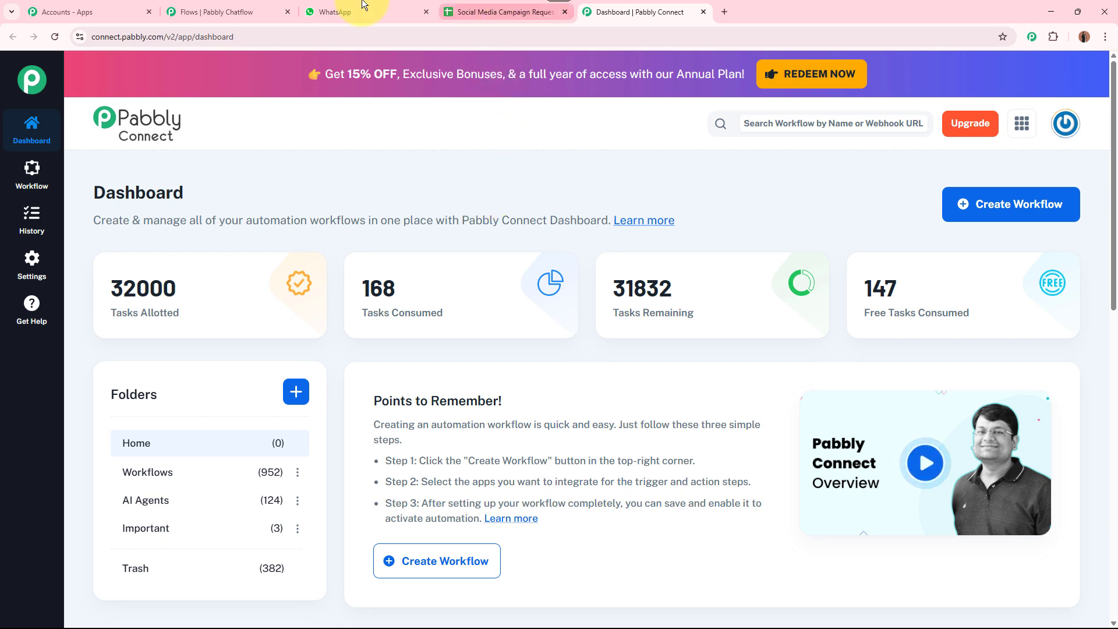
pyautogui.click(244, 12)
pyautogui.click(501, 13)
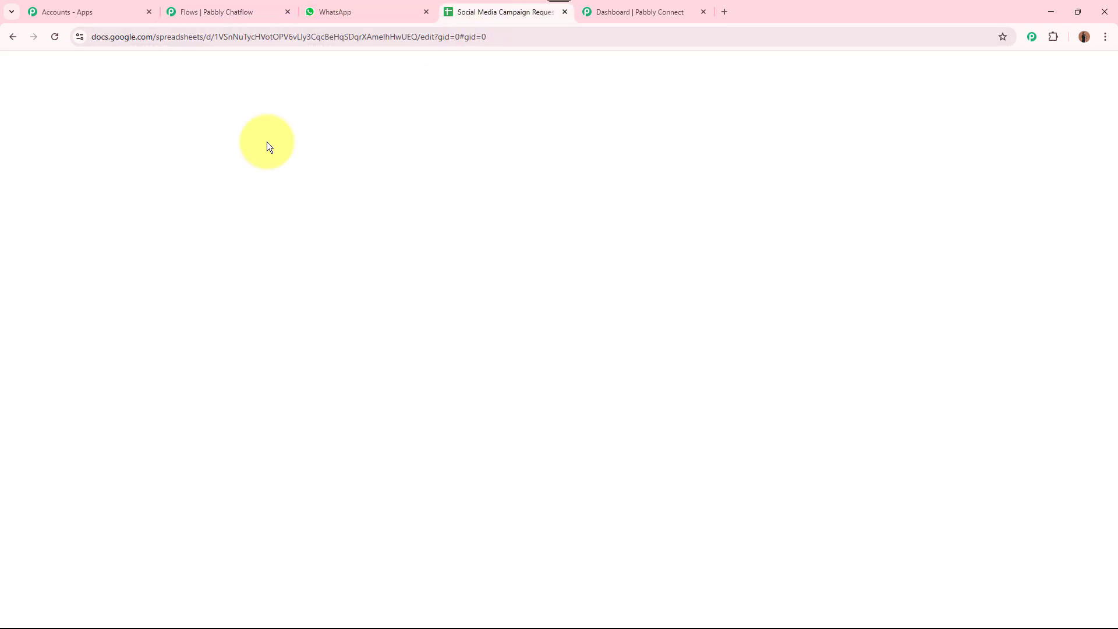
pyautogui.click(646, 12)
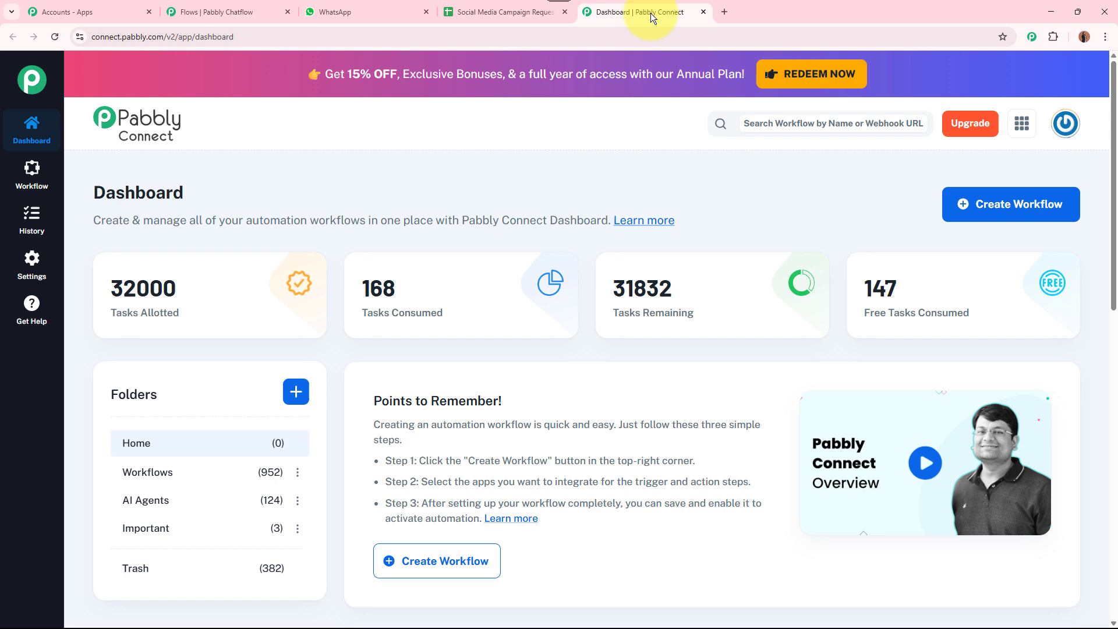
# Create a new workflow titled 'Send Data from Pabbly Chatflow to Google Sheets' in the Workflows folder
pyautogui.click(1027, 205)
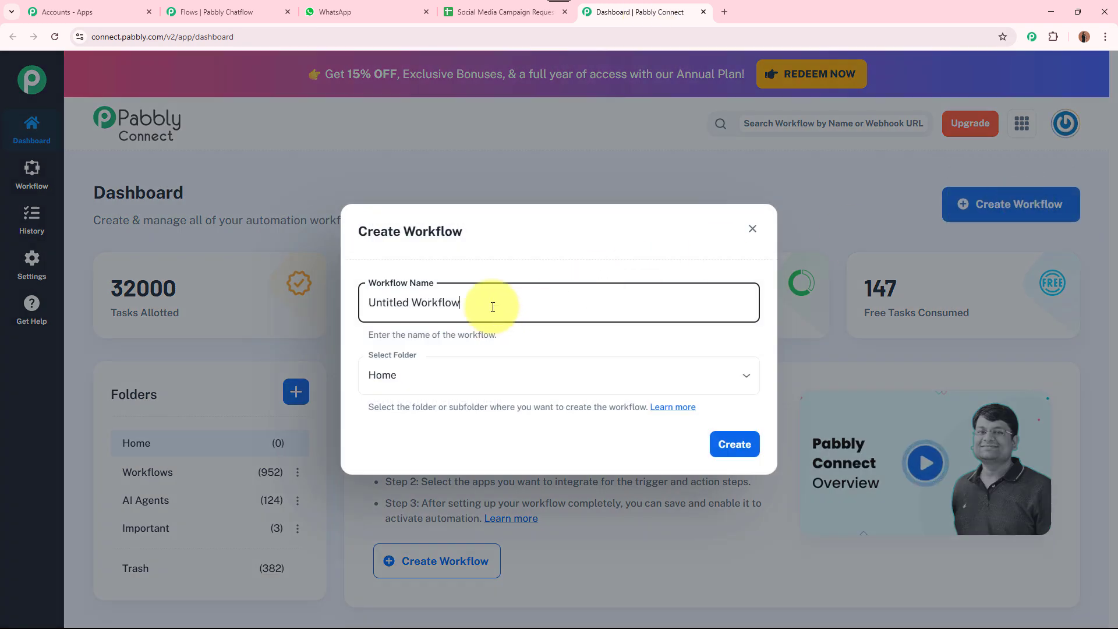
pyautogui.moveTo(492, 302); pyautogui.dragTo(348, 306)
pyautogui.press('BackSpace')
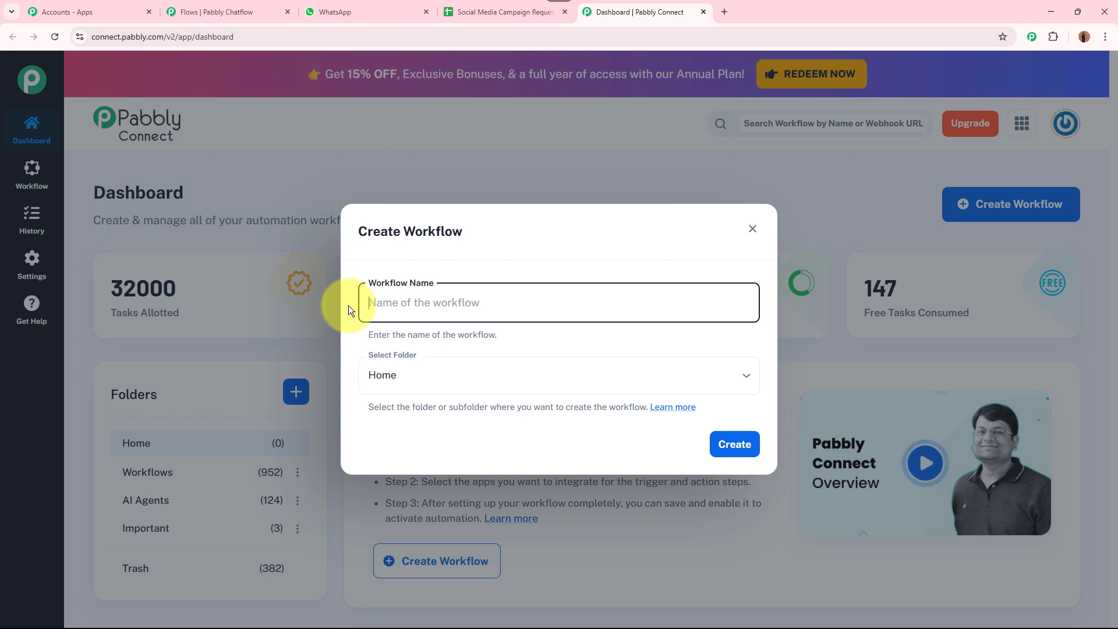
pyautogui.write('Send Data from Pabbly Chatflow to Google Sheets')
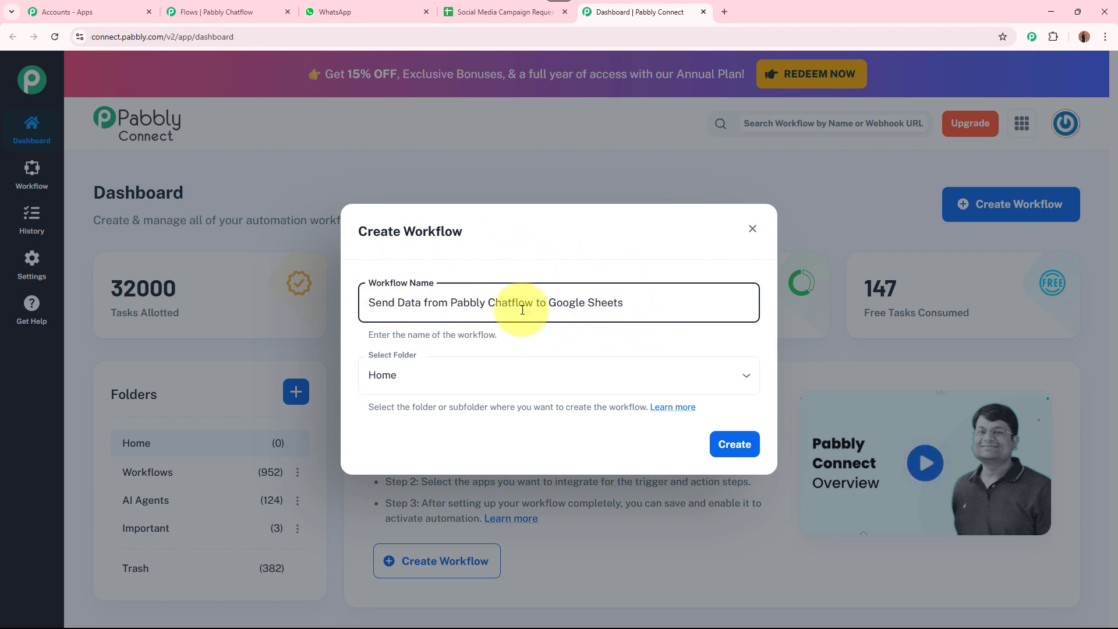
pyautogui.click(518, 376)
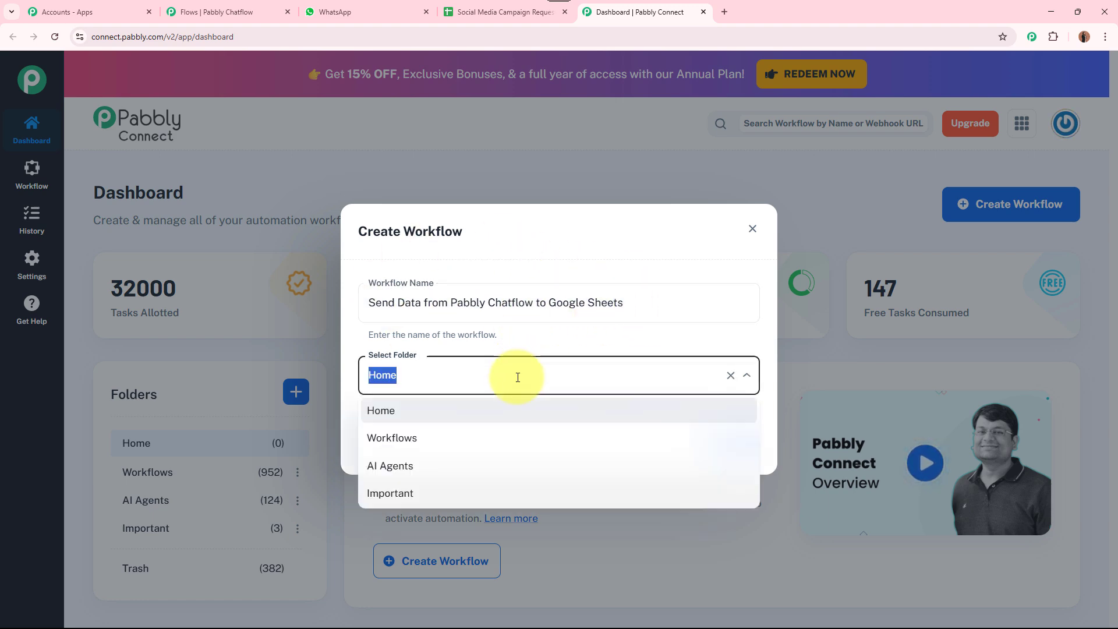
pyautogui.click(415, 440)
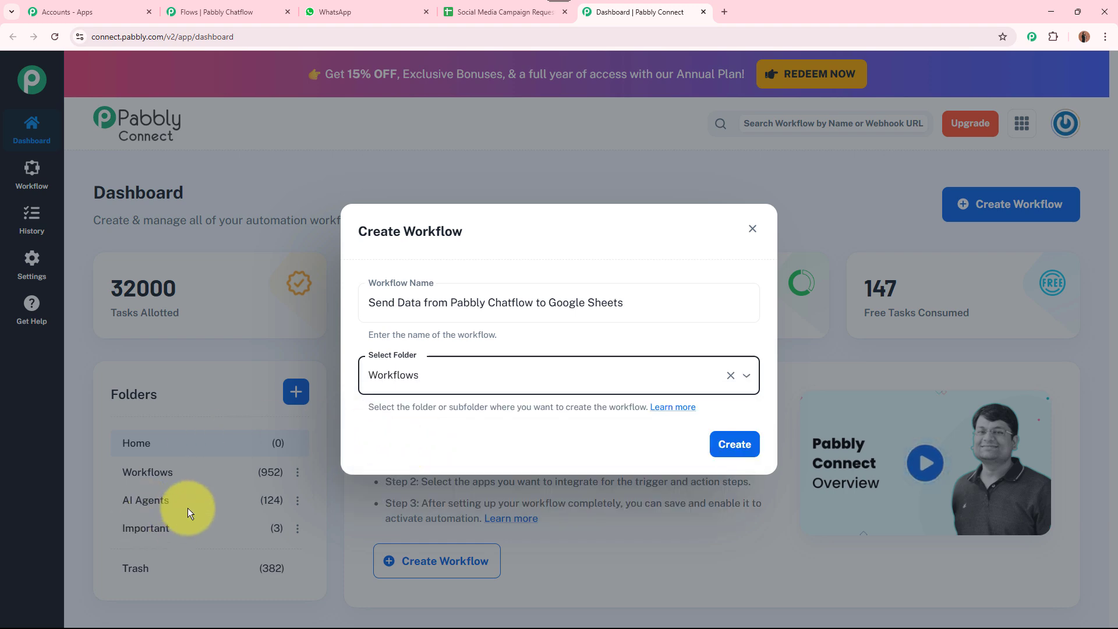
pyautogui.click(735, 448)
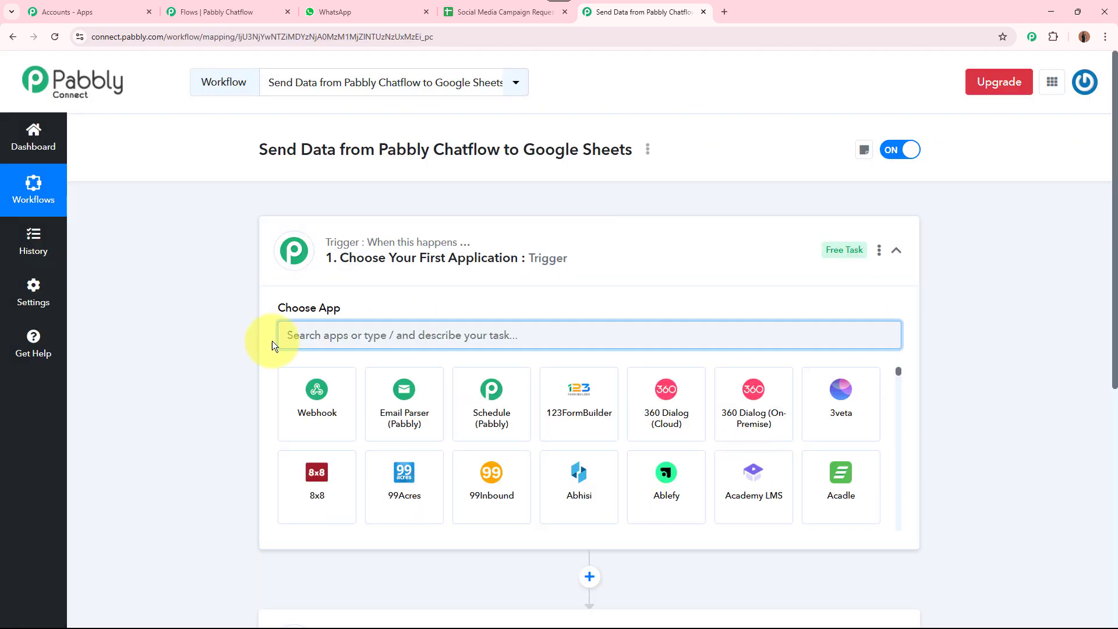
# Search 'pABB' in the trigger step and choose Pabbly Chatflow as the trigger app
pyautogui.click(648, 275)
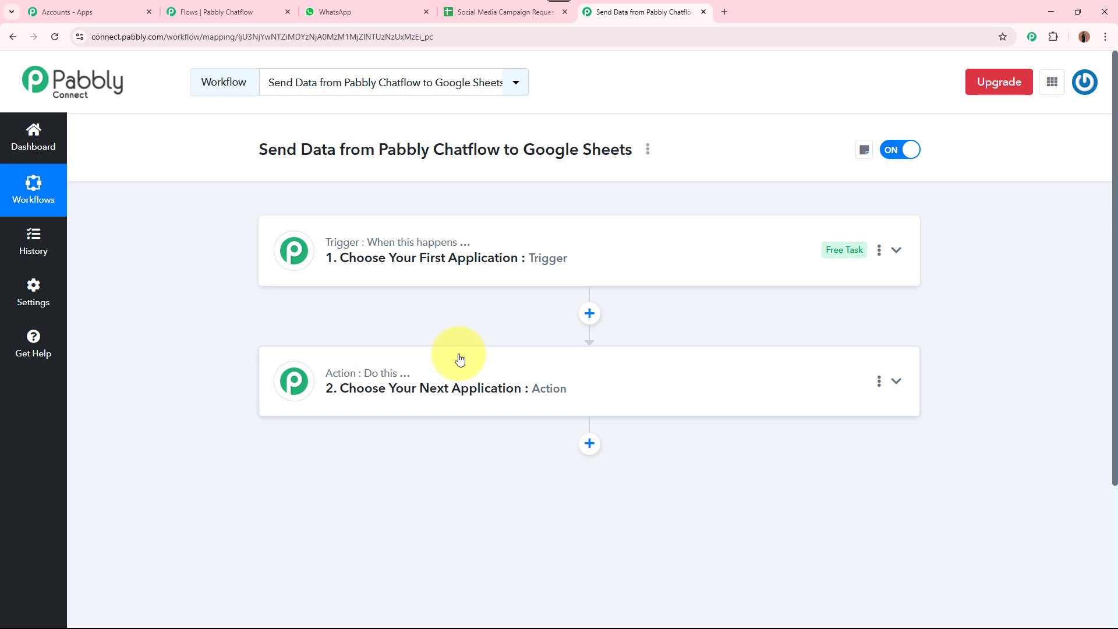
pyautogui.click(652, 267)
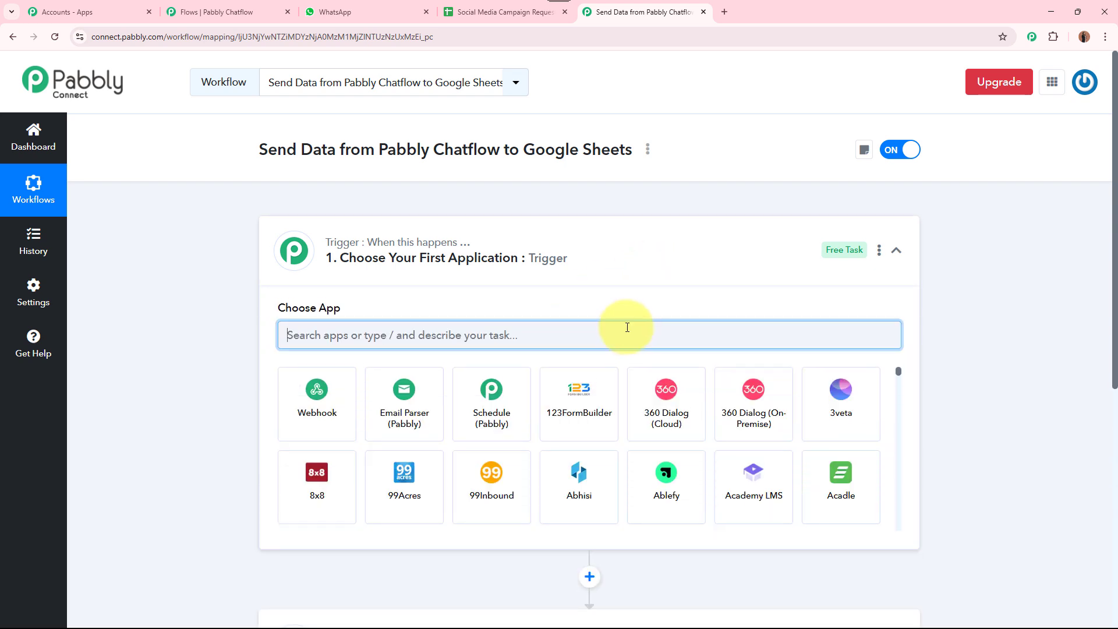
pyautogui.write('pABBLY')
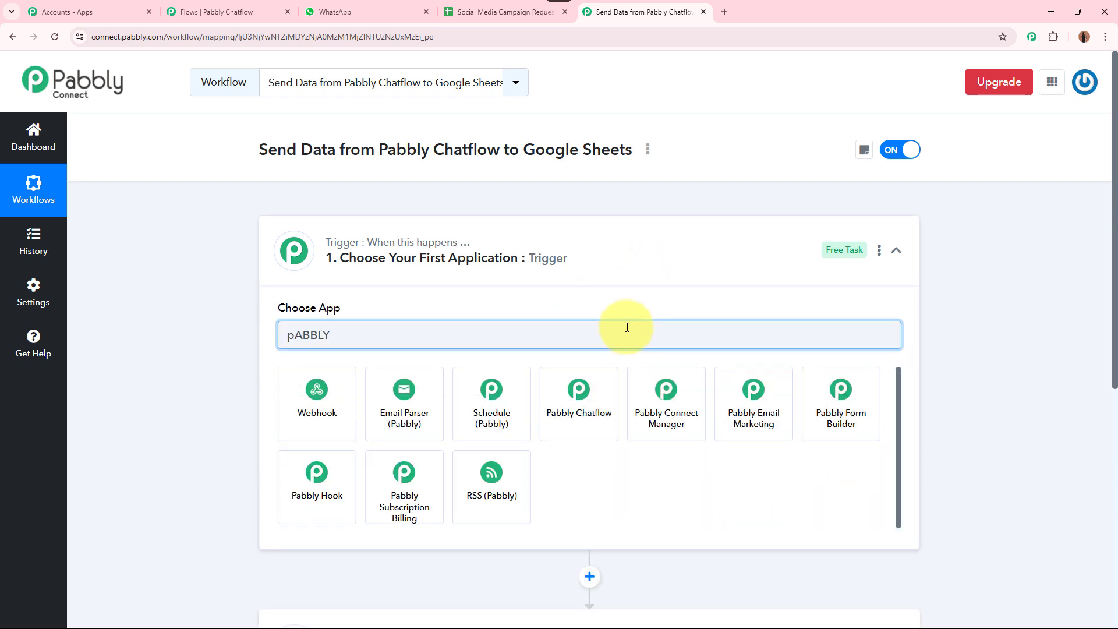
pyautogui.click(578, 401)
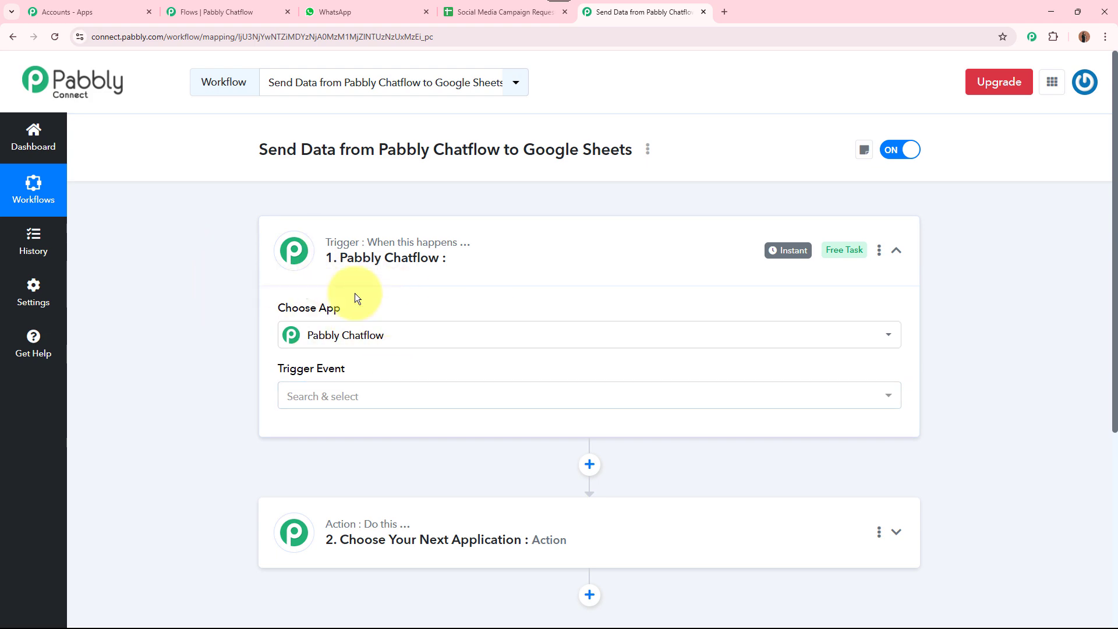
# Check the Social Media Campaign Requests sheet, then return to the workflow
pyautogui.click(501, 12)
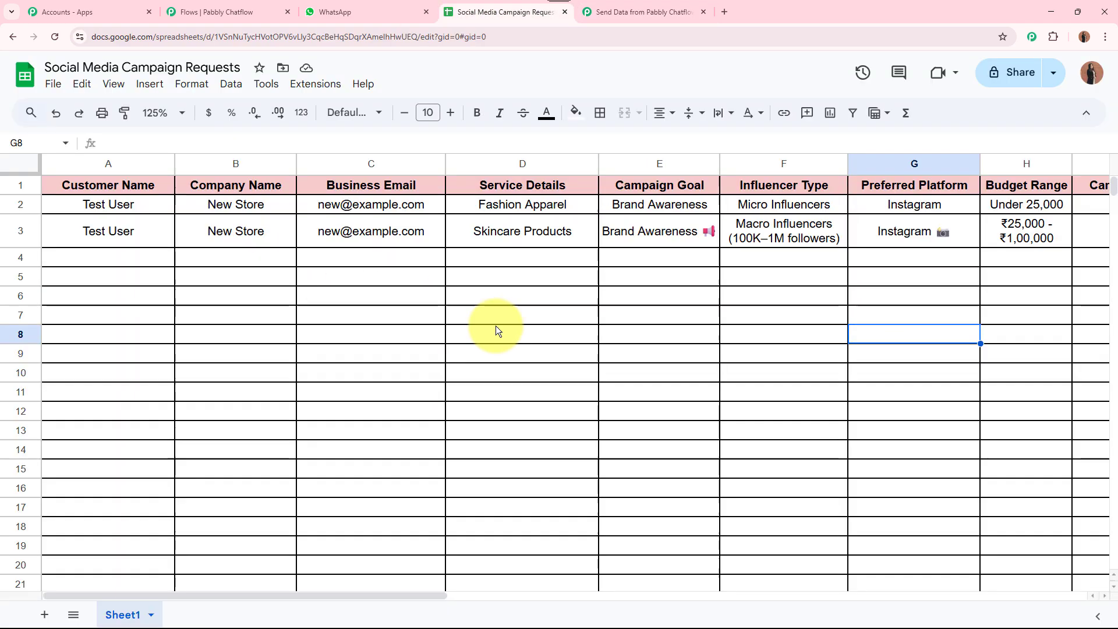
pyautogui.click(640, 12)
pyautogui.scroll(-1, 407, 340)
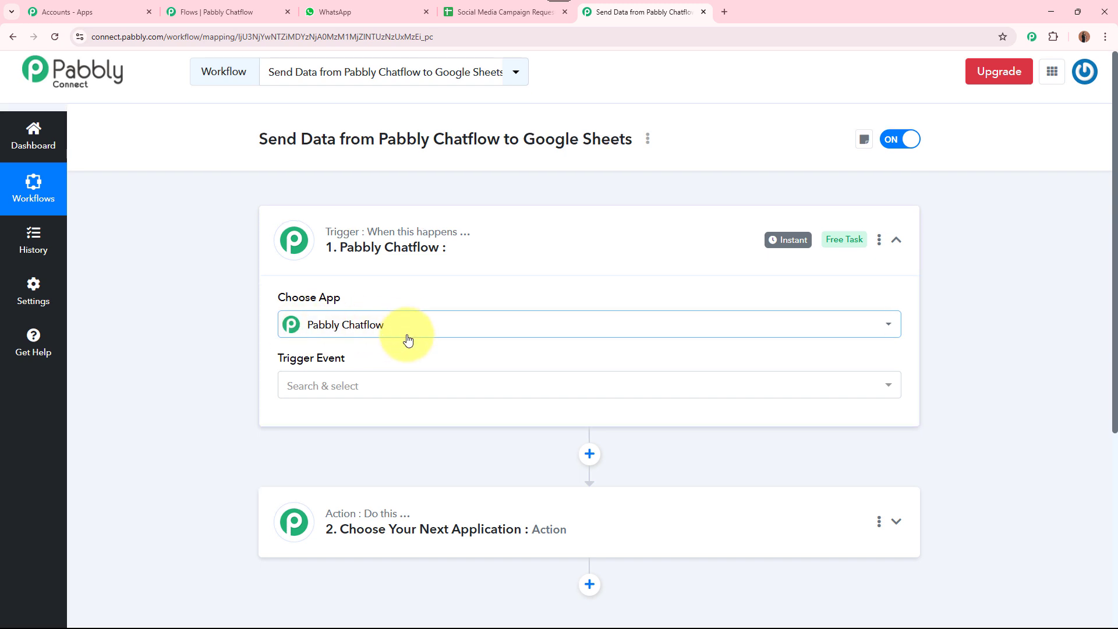
# Set the trigger event to New Message Received and close Chatflow's API Request settings
pyautogui.click(395, 319)
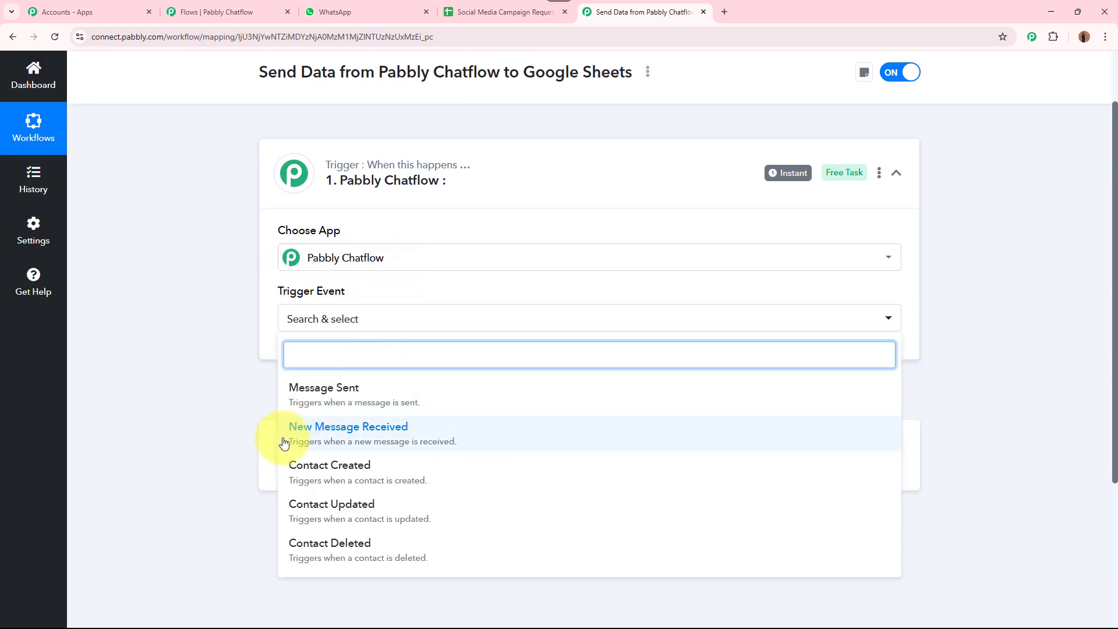
pyautogui.click(421, 442)
pyautogui.click(267, 12)
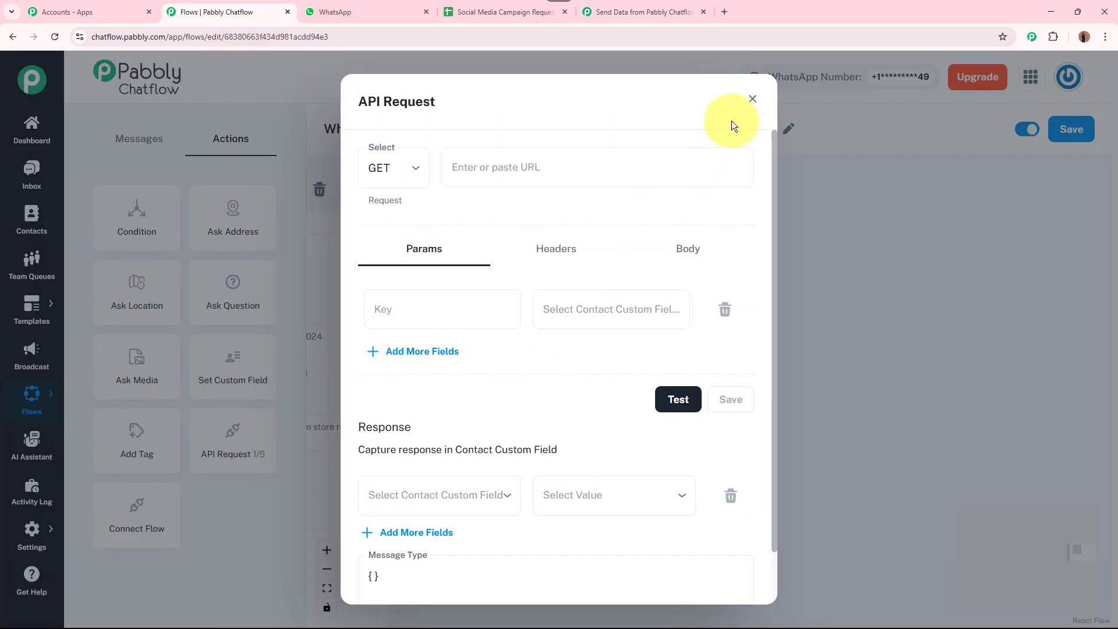
pyautogui.click(749, 101)
pyautogui.scroll(-5, 993, 239)
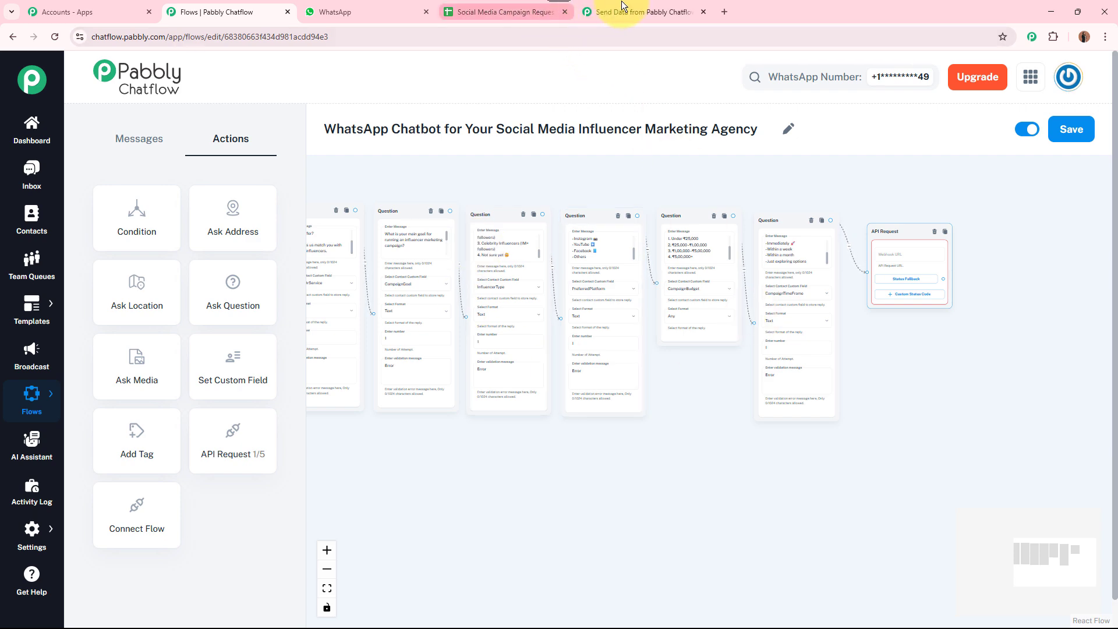
pyautogui.click(603, 17)
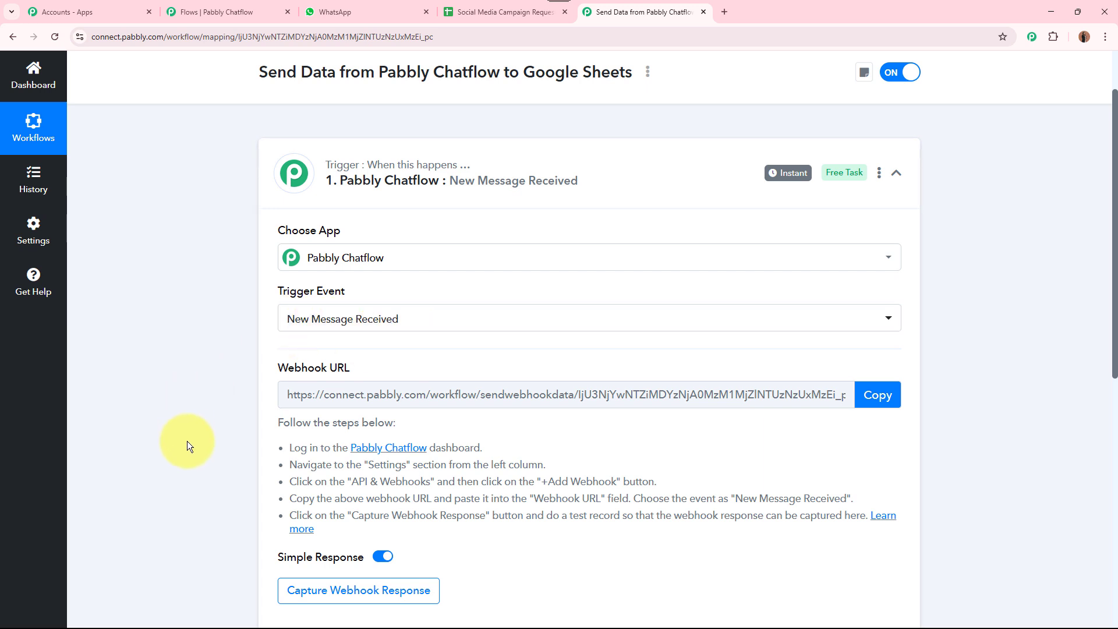
# Highlight the trigger's Webhook URL label for emphasis
pyautogui.moveTo(187, 444); pyautogui.dragTo(190, 403)
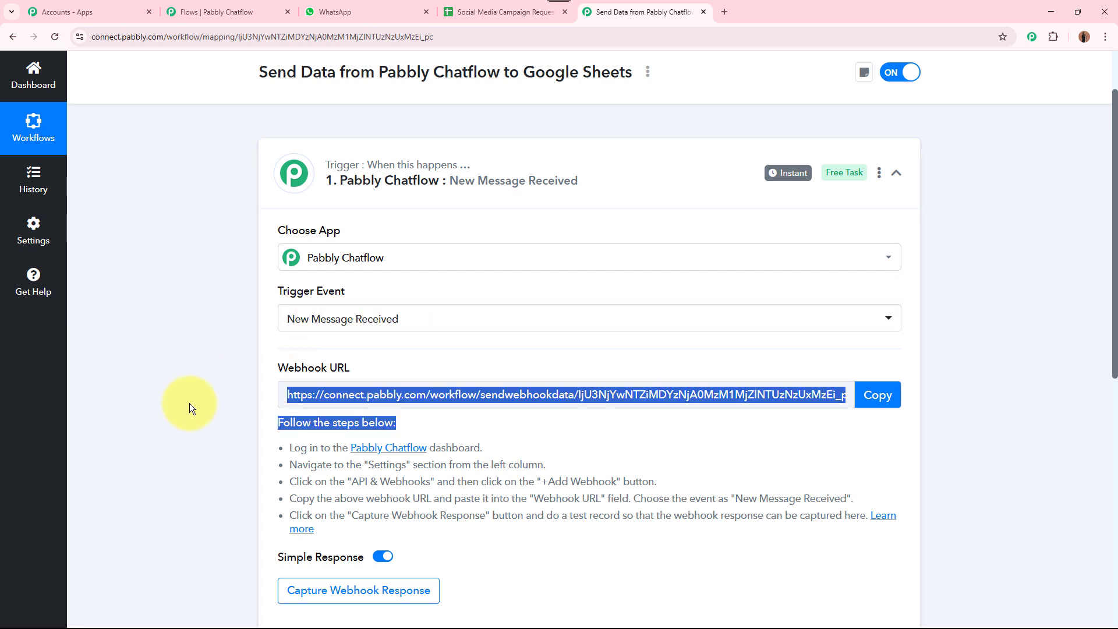
pyautogui.click(187, 439)
pyautogui.scroll(-1, 189, 445)
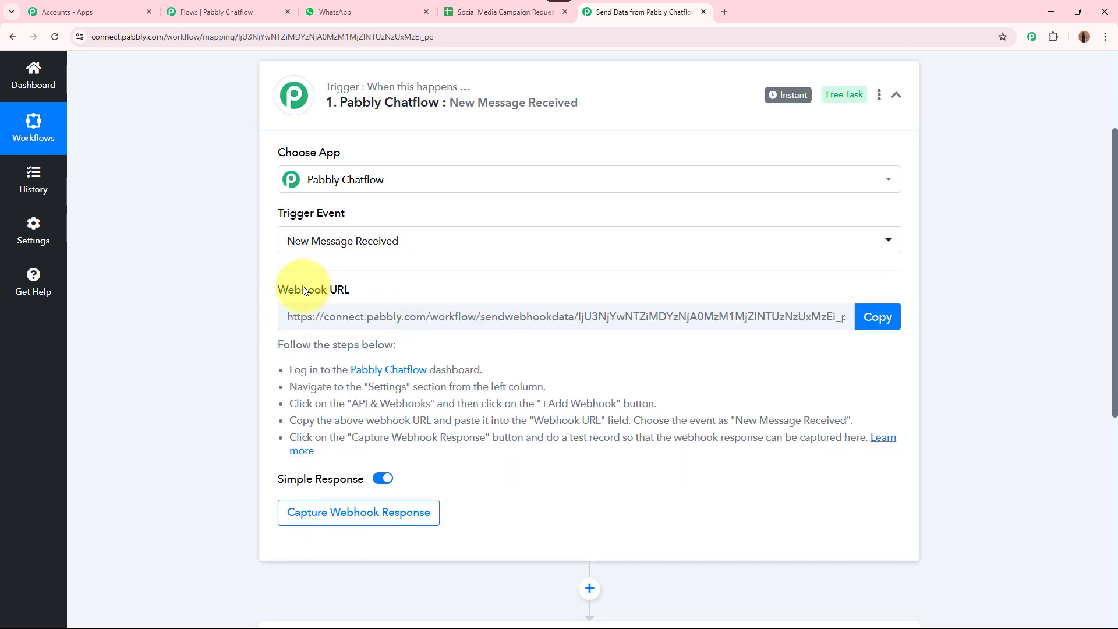
pyautogui.moveTo(279, 288); pyautogui.dragTo(378, 292)
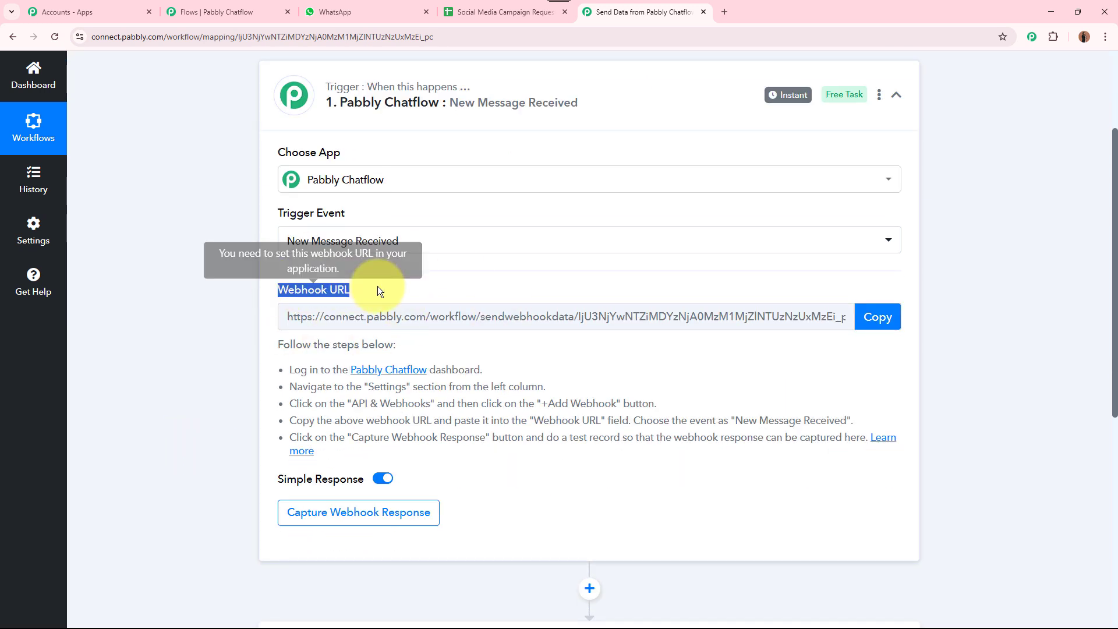
pyautogui.click(177, 340)
# Bring up the Chatflow flow editor and zoom in on the API Request node
pyautogui.click(274, 11)
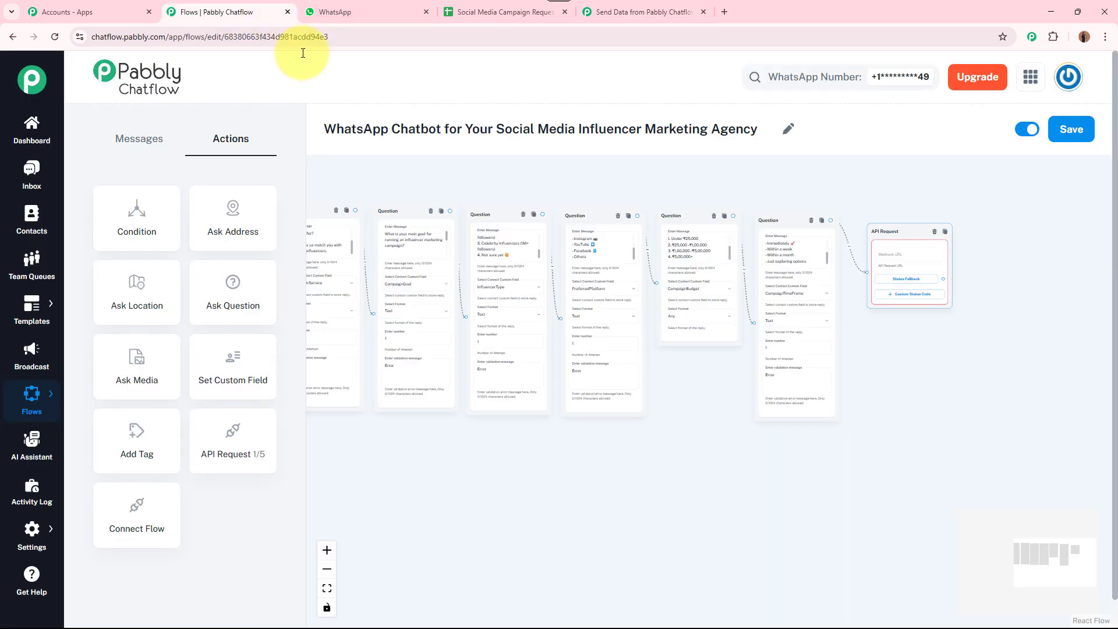
pyautogui.scroll(2, 942, 331)
pyautogui.moveTo(942, 331); pyautogui.dragTo(656, 407)
# Copy the Connect webhook URL and paste it as the API Request node's URL
pyautogui.moveTo(629, 264)
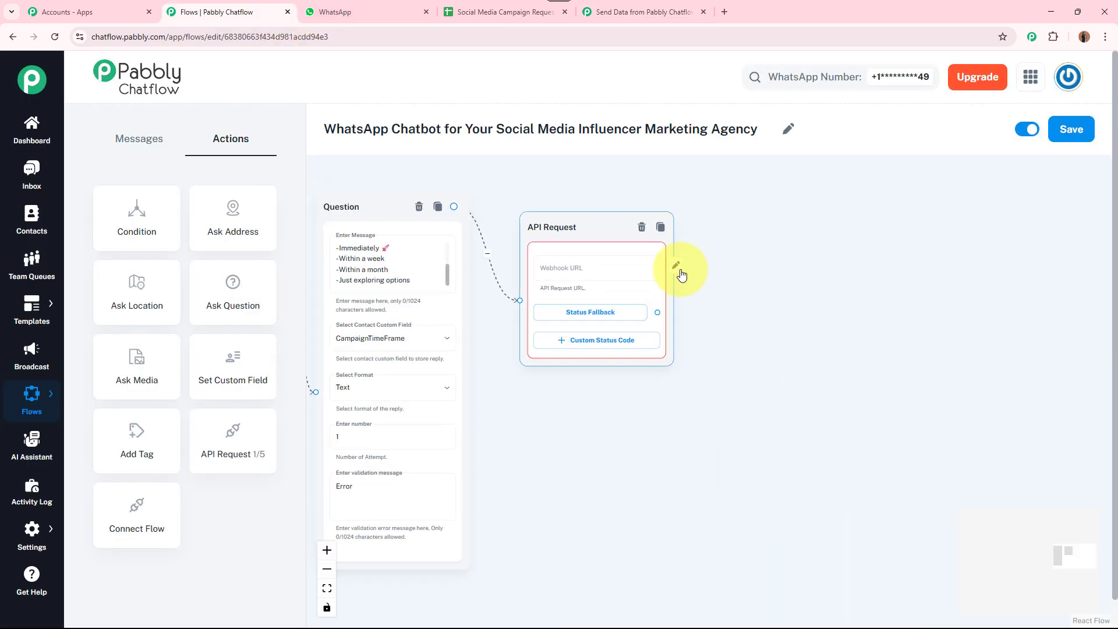
pyautogui.click(680, 271)
pyautogui.click(569, 167)
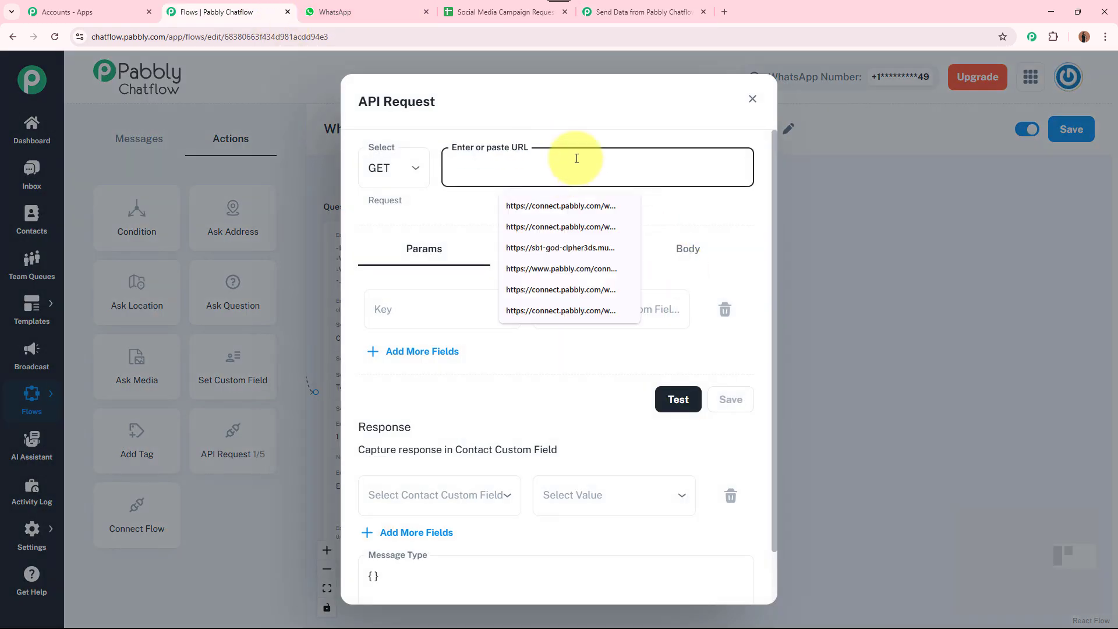
pyautogui.click(634, 8)
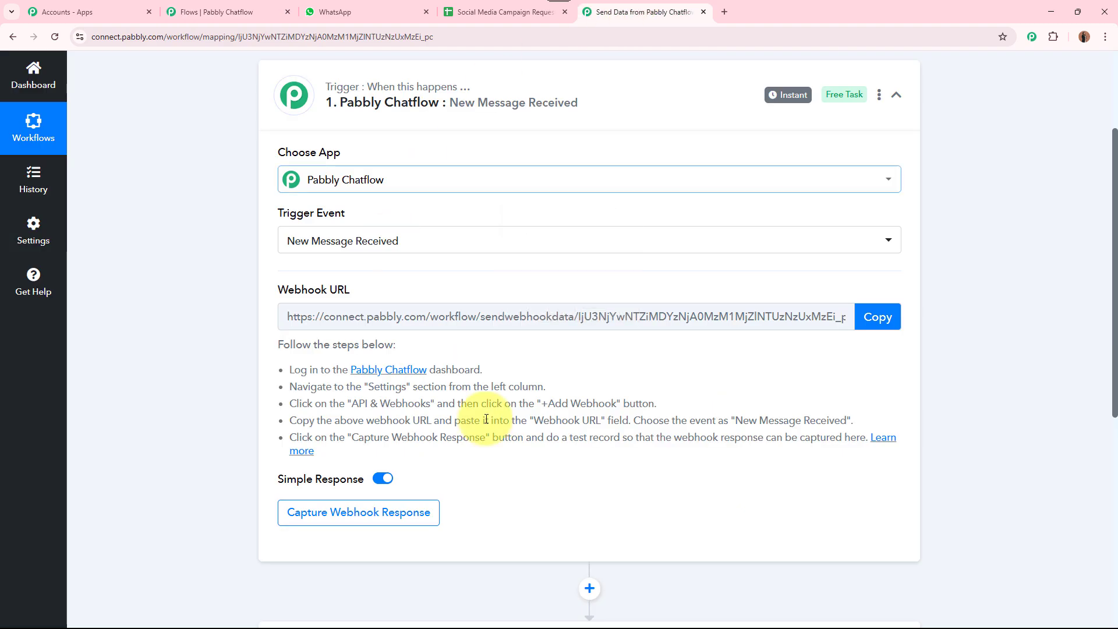
pyautogui.click(862, 317)
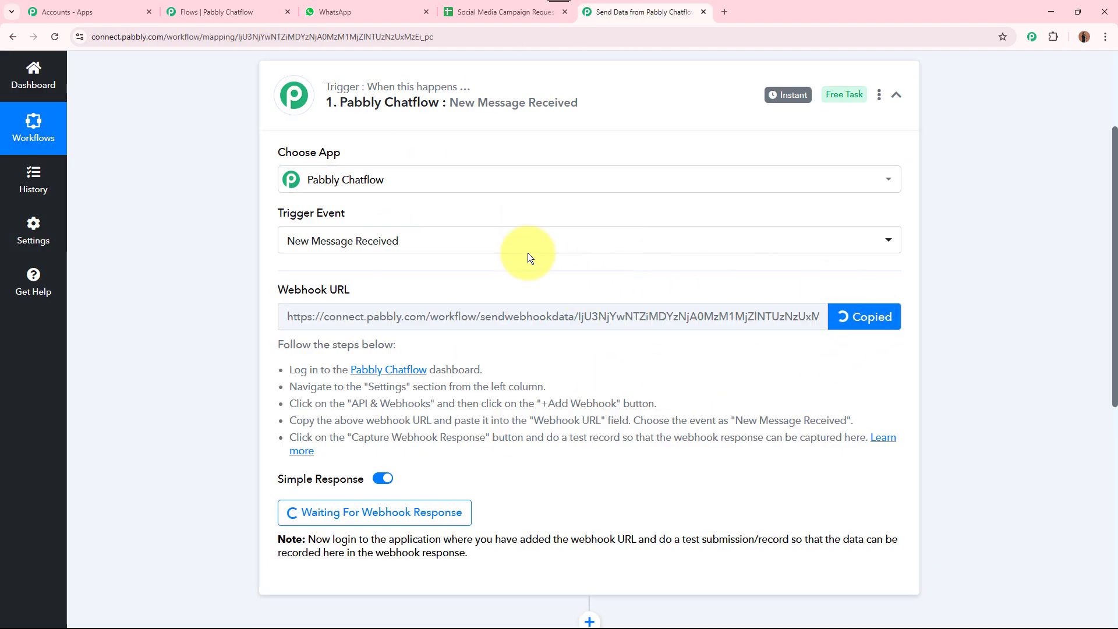
pyautogui.click(232, 8)
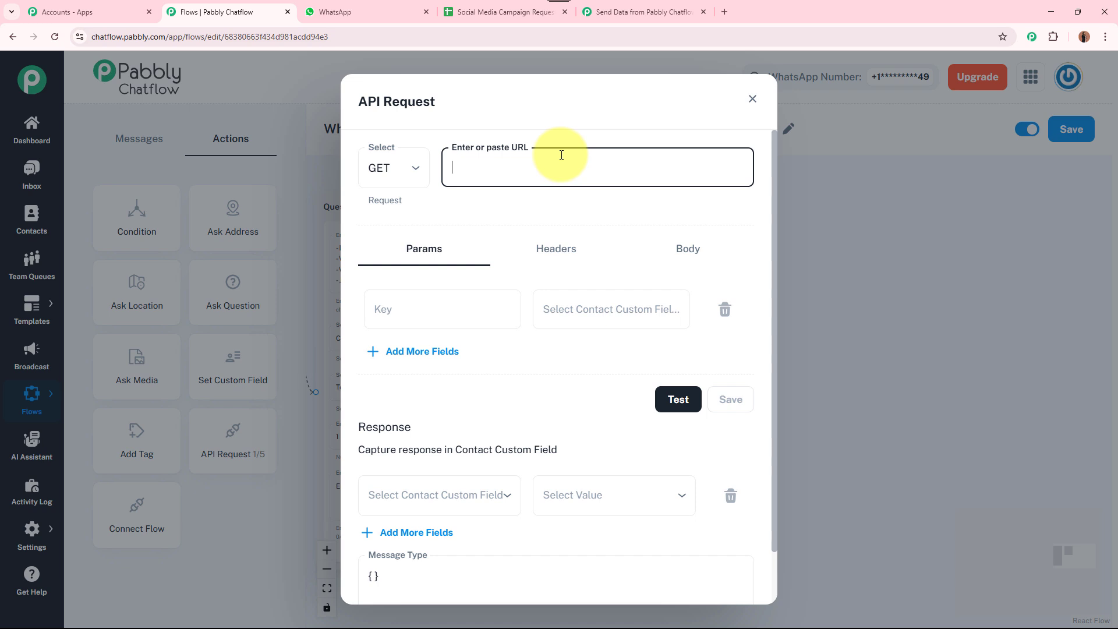
pyautogui.click(564, 208)
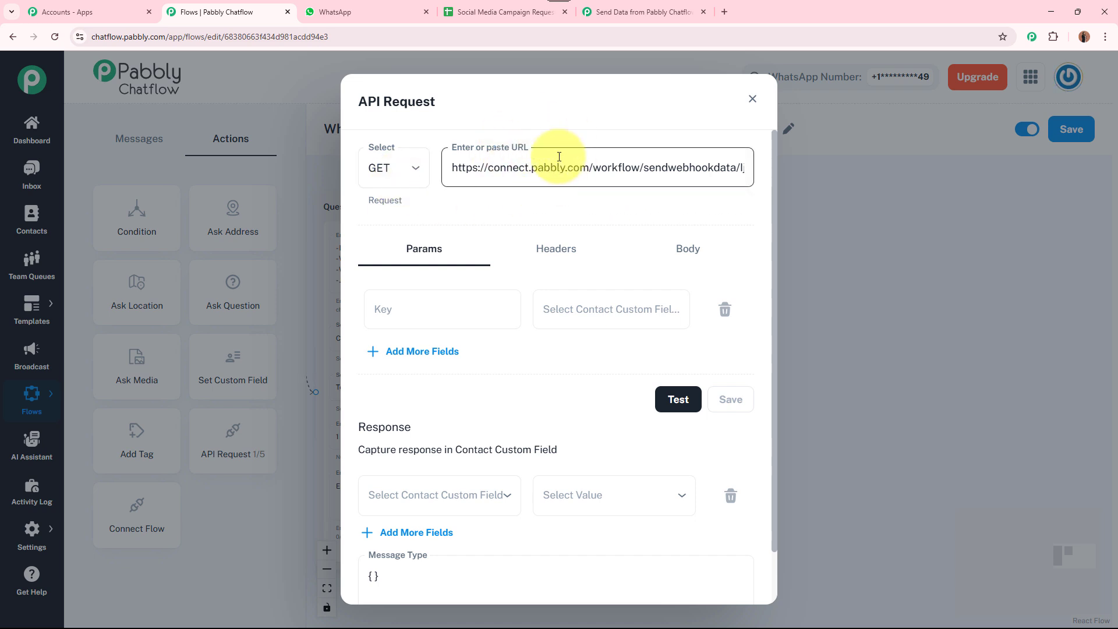
# Set the request method to POST and confirm Connect is awaiting the webhook
pyautogui.click(414, 164)
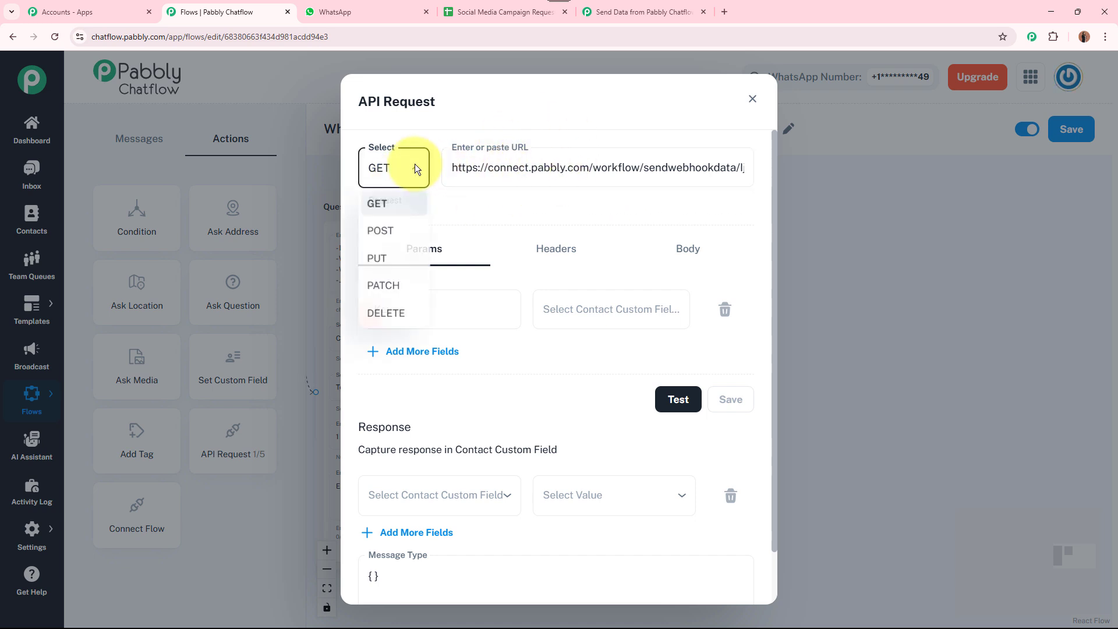
pyautogui.click(385, 233)
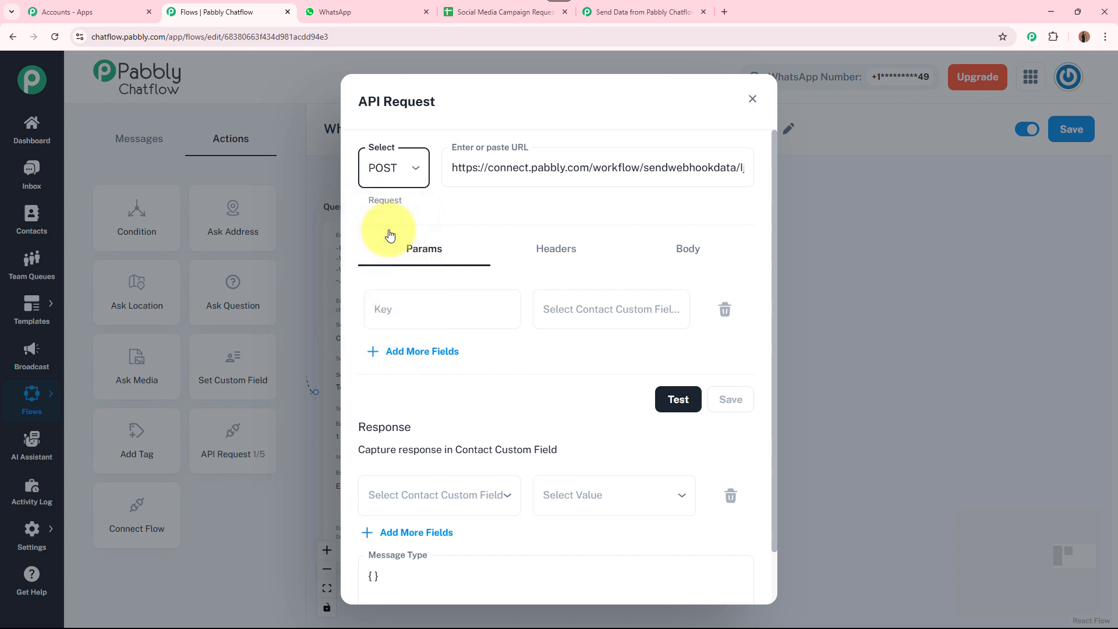
pyautogui.click(491, 218)
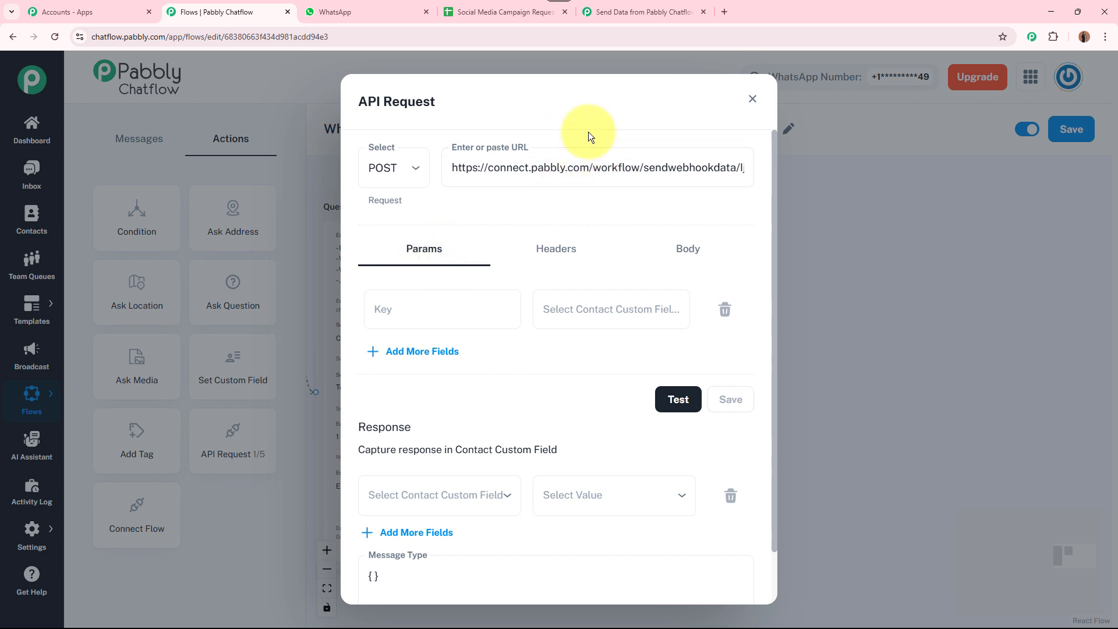
pyautogui.click(640, 11)
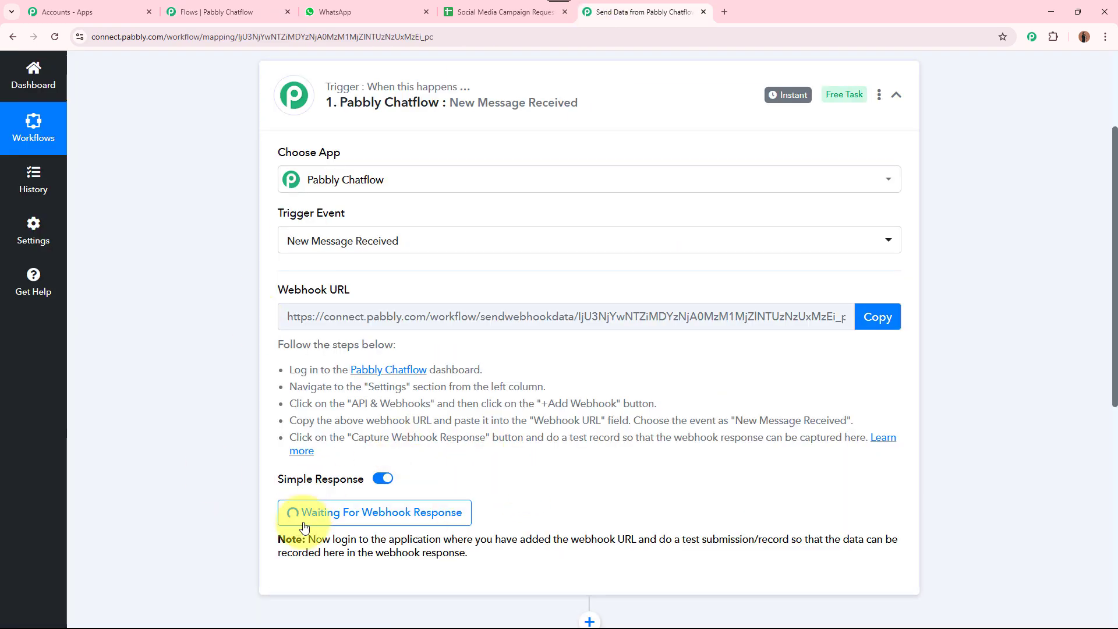
pyautogui.scroll(2, 490, 480)
pyautogui.click(224, 12)
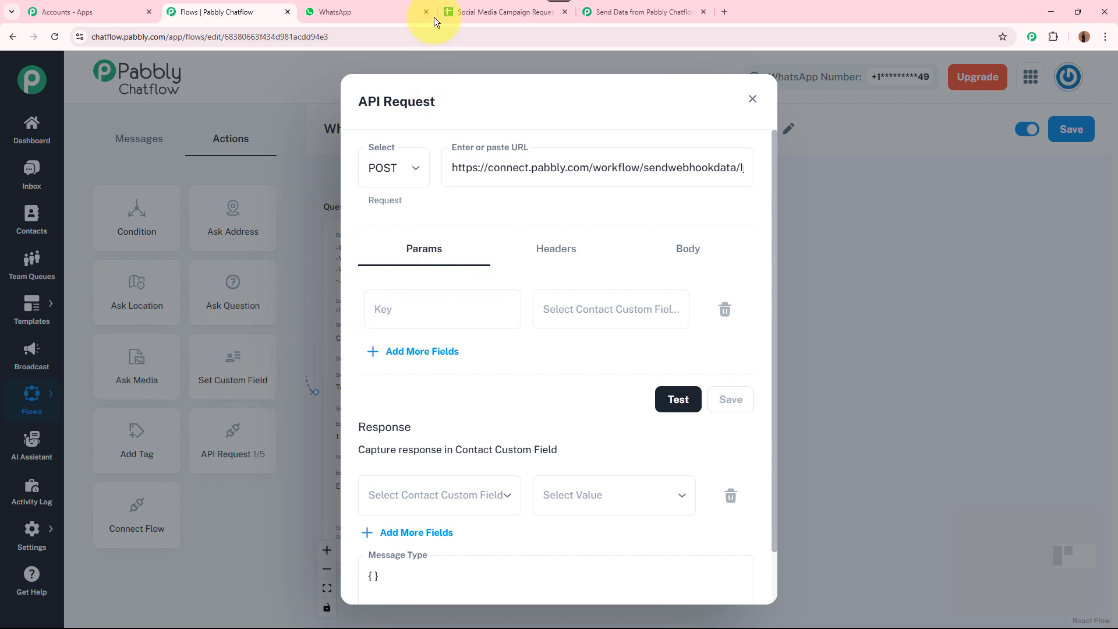
pyautogui.click(460, 11)
pyautogui.moveTo(117, 258); pyautogui.dragTo(890, 257)
pyautogui.click(878, 256)
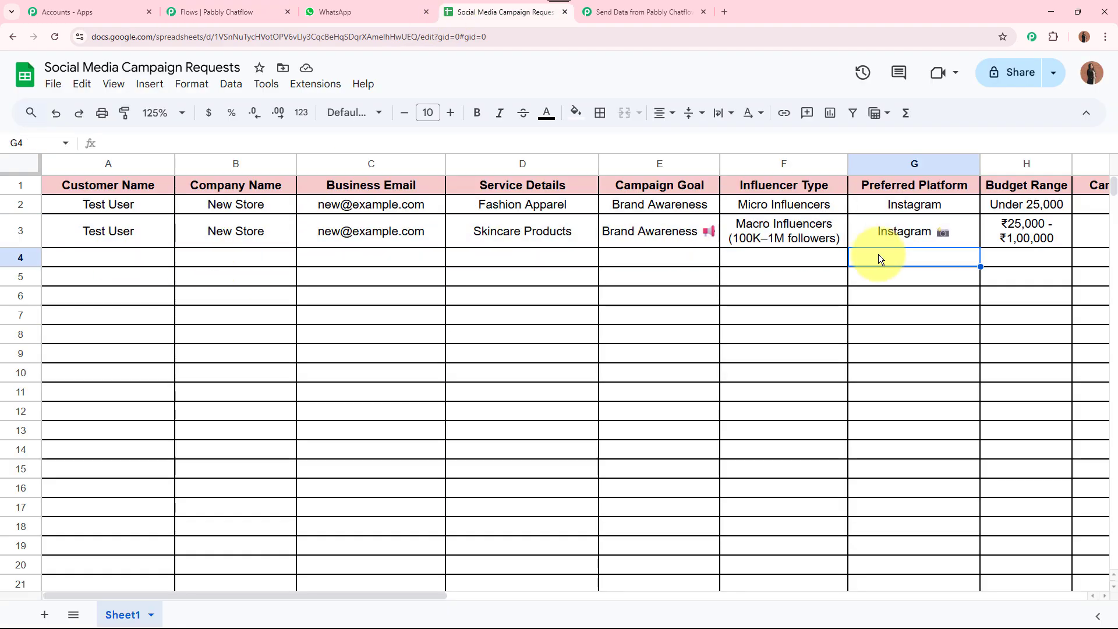
pyautogui.click(125, 184)
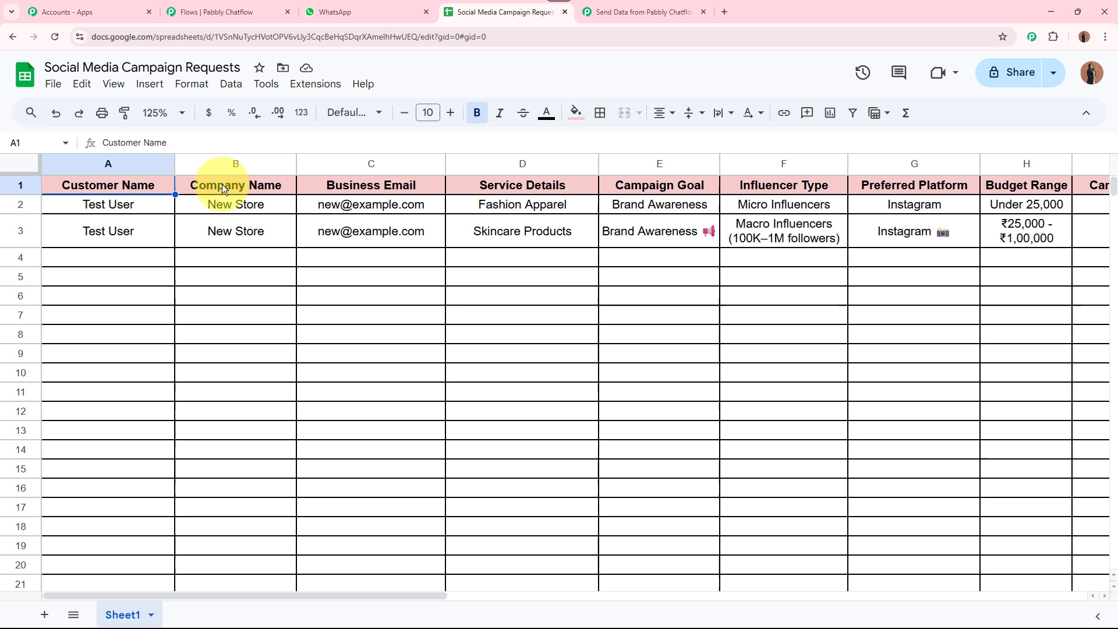
pyautogui.click(252, 186)
pyautogui.click(359, 186)
pyautogui.click(498, 184)
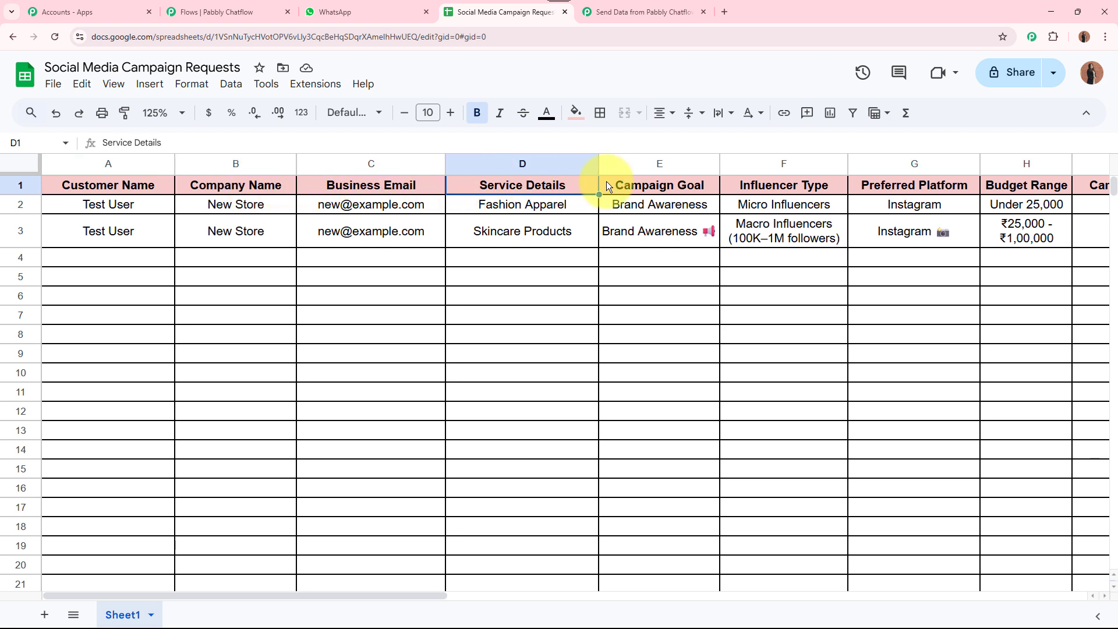
pyautogui.click(662, 185)
pyautogui.click(781, 185)
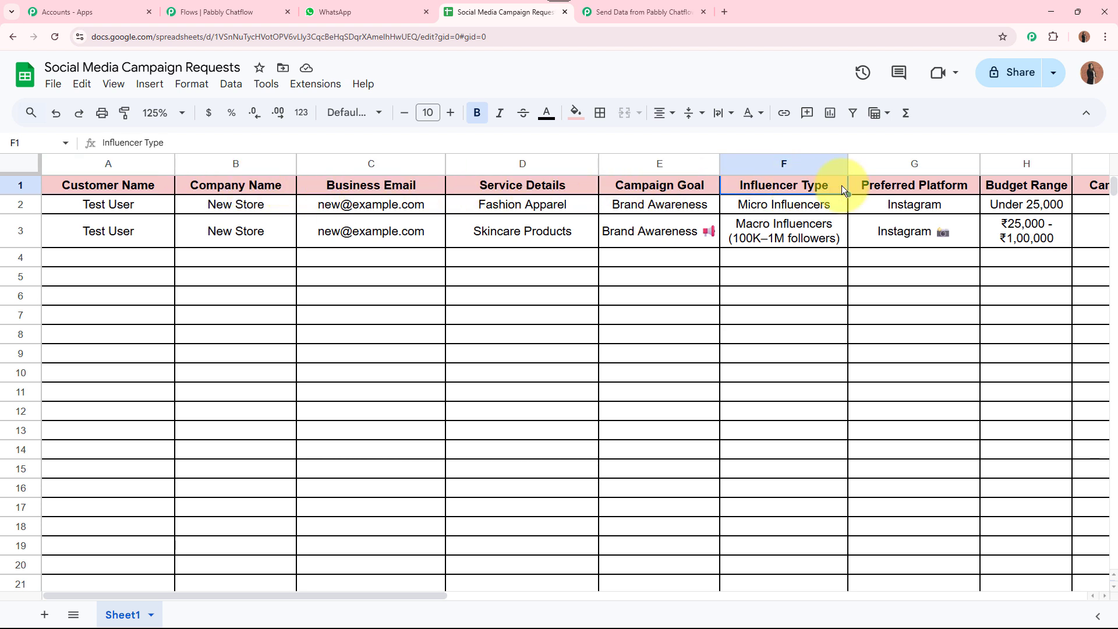
pyautogui.click(879, 185)
pyautogui.click(1000, 192)
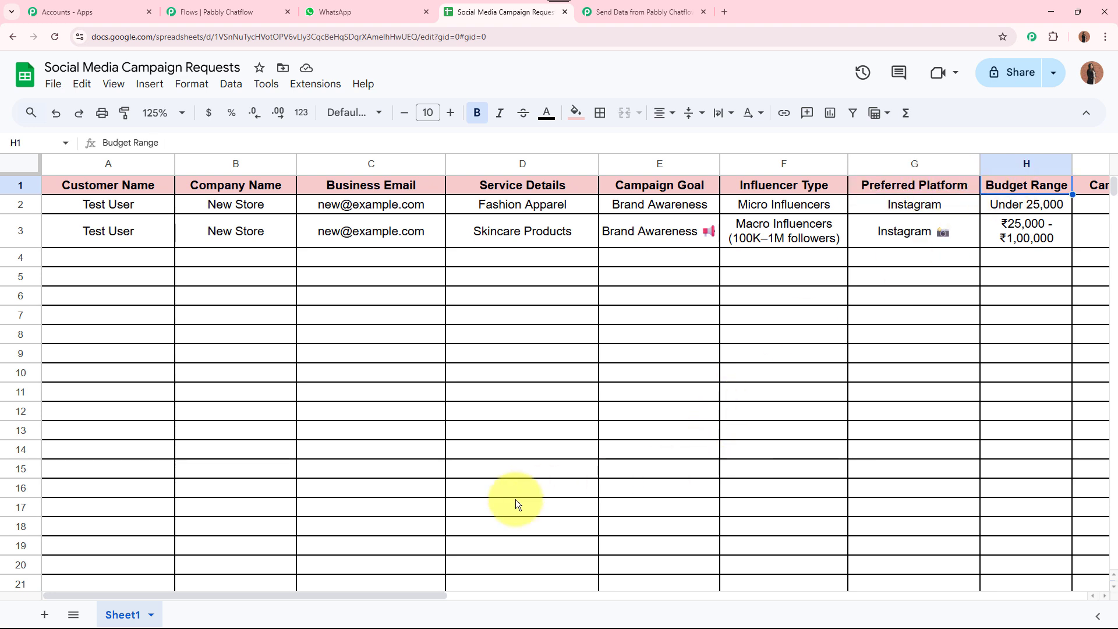
pyautogui.moveTo(361, 594); pyautogui.dragTo(248, 591)
pyautogui.click(840, 190)
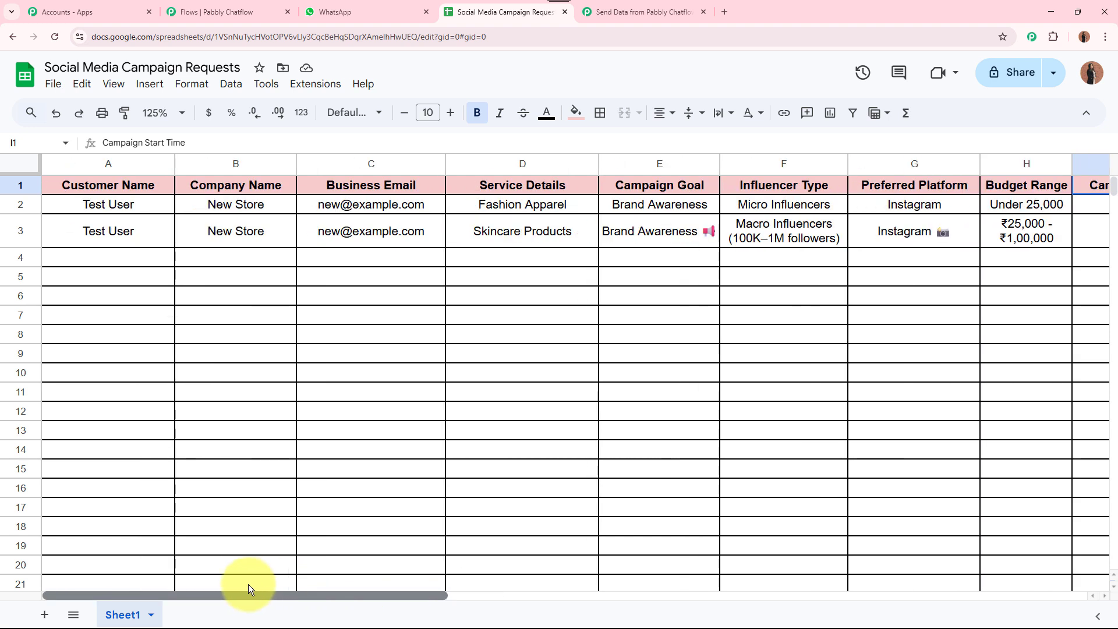
# Return to the Chatflow API Request dialog and focus the first Params Key field
pyautogui.click(641, 11)
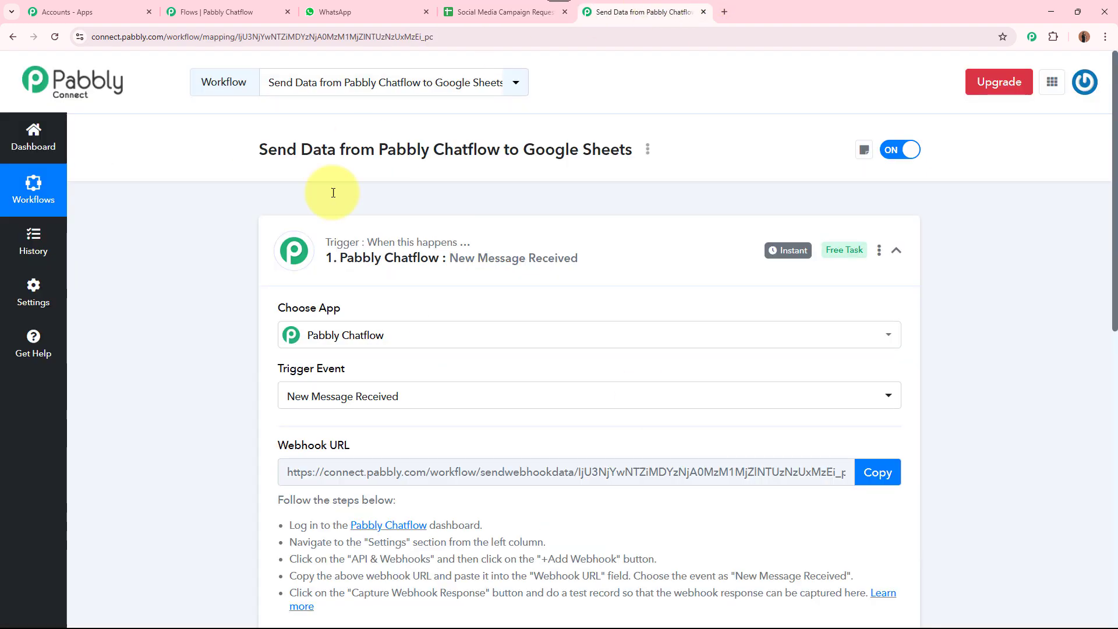
pyautogui.click(287, 6)
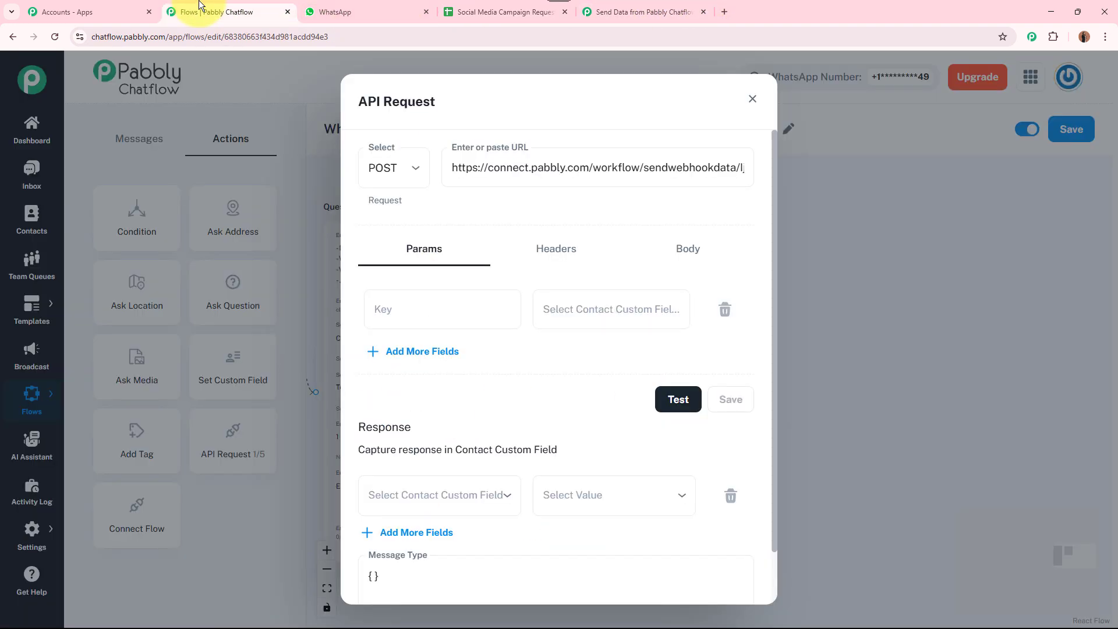
pyautogui.click(417, 304)
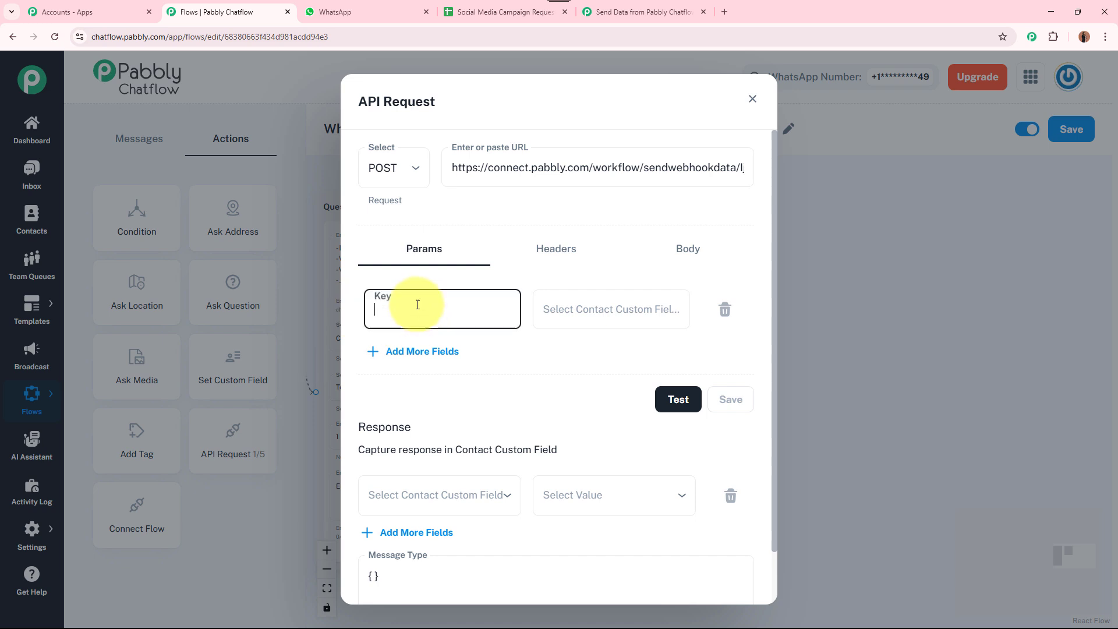
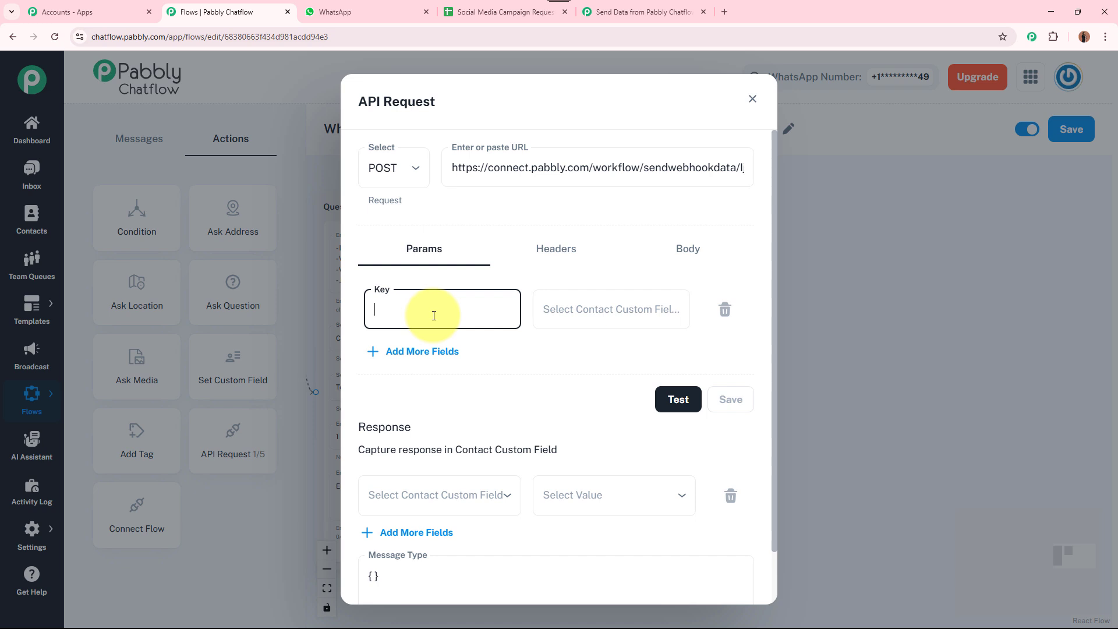
# Map the CustomerName key to the $FullName contact field
pyautogui.write('CustomerName')
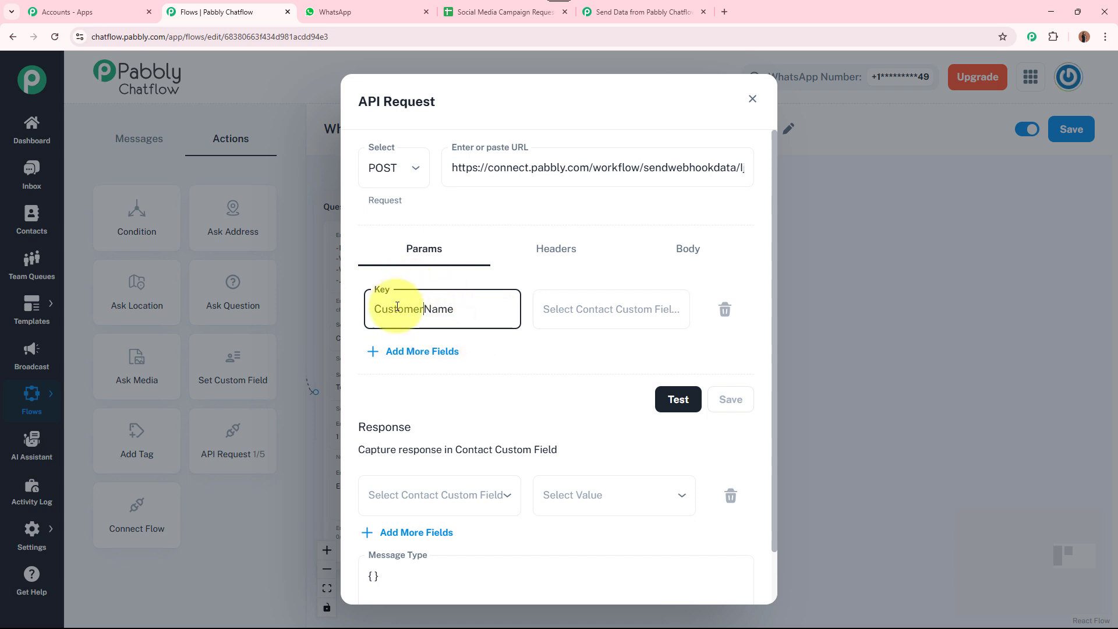
pyautogui.click(505, 355)
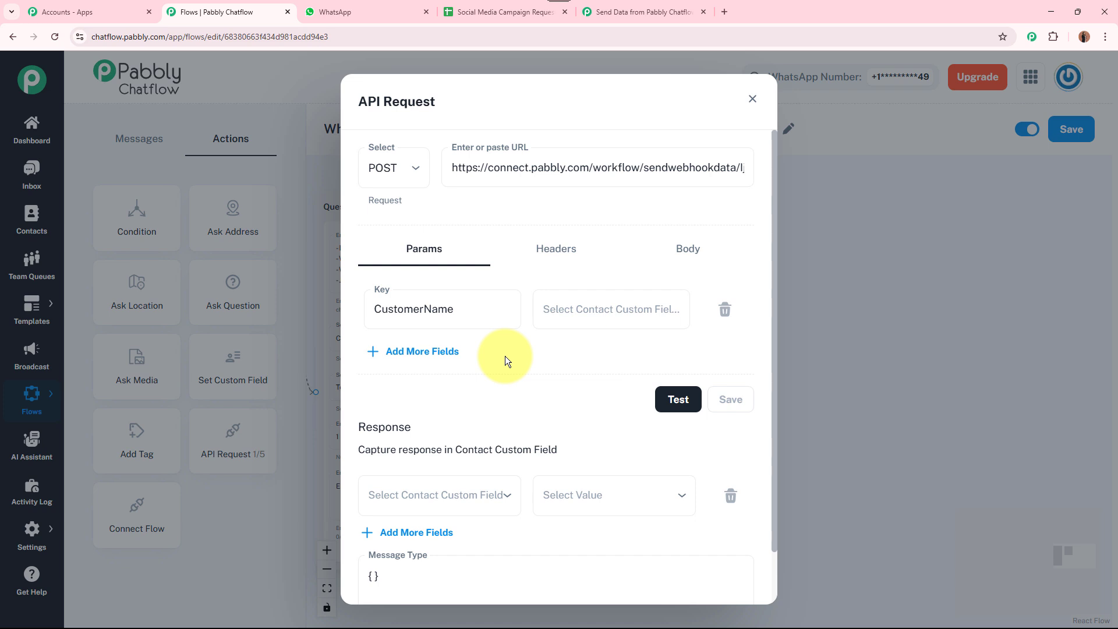
pyautogui.click(611, 310)
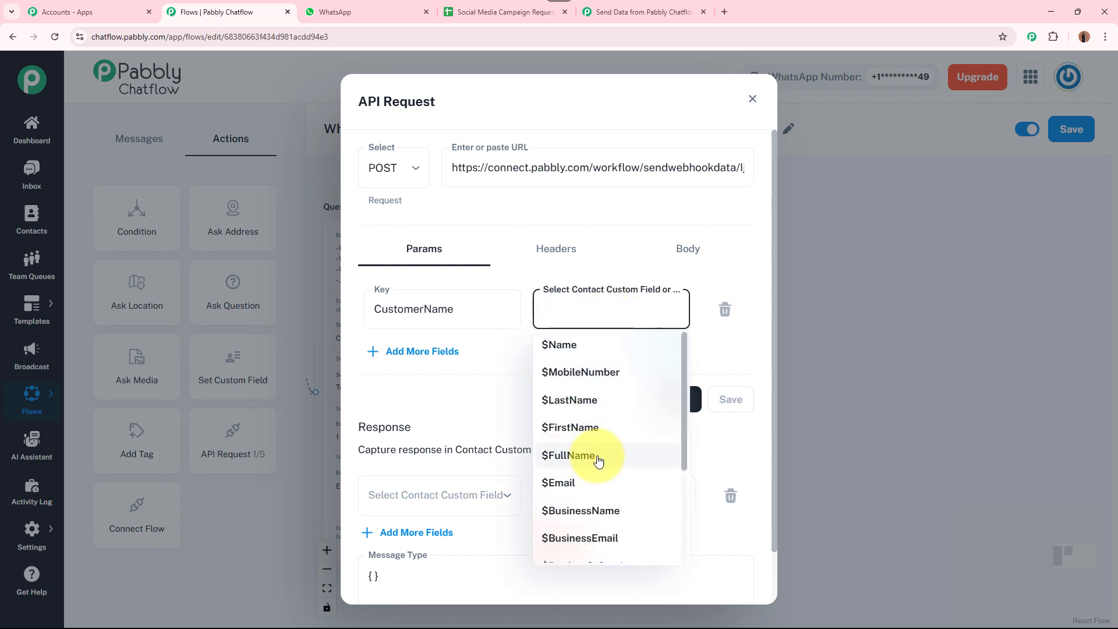
pyautogui.click(602, 462)
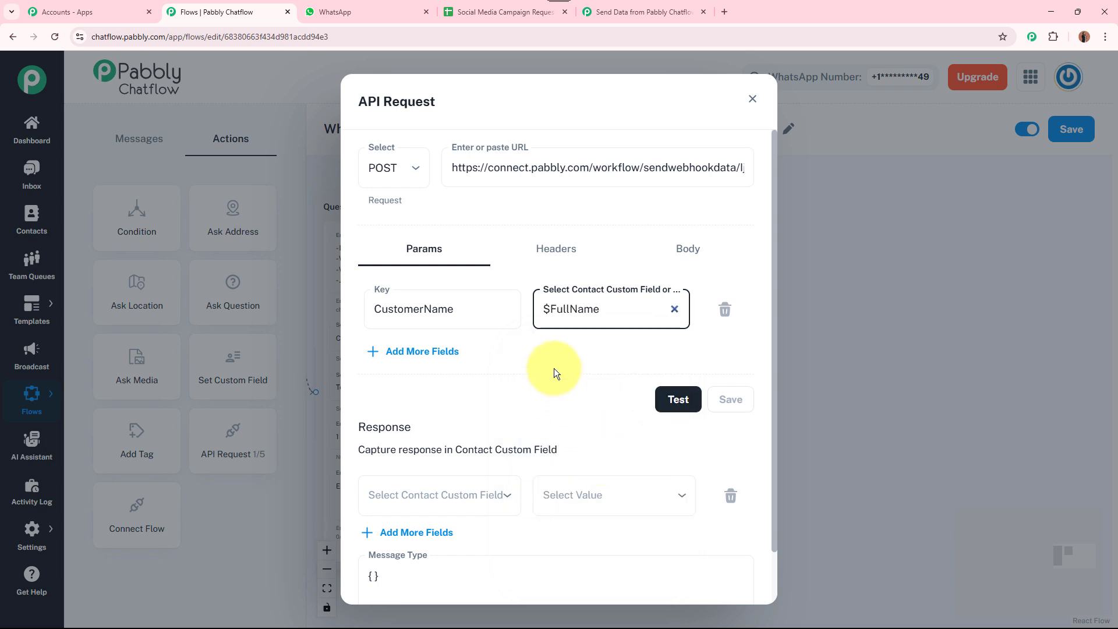
# Add a BusinessName key mapped to the $BusinessName contact field
pyautogui.click(423, 353)
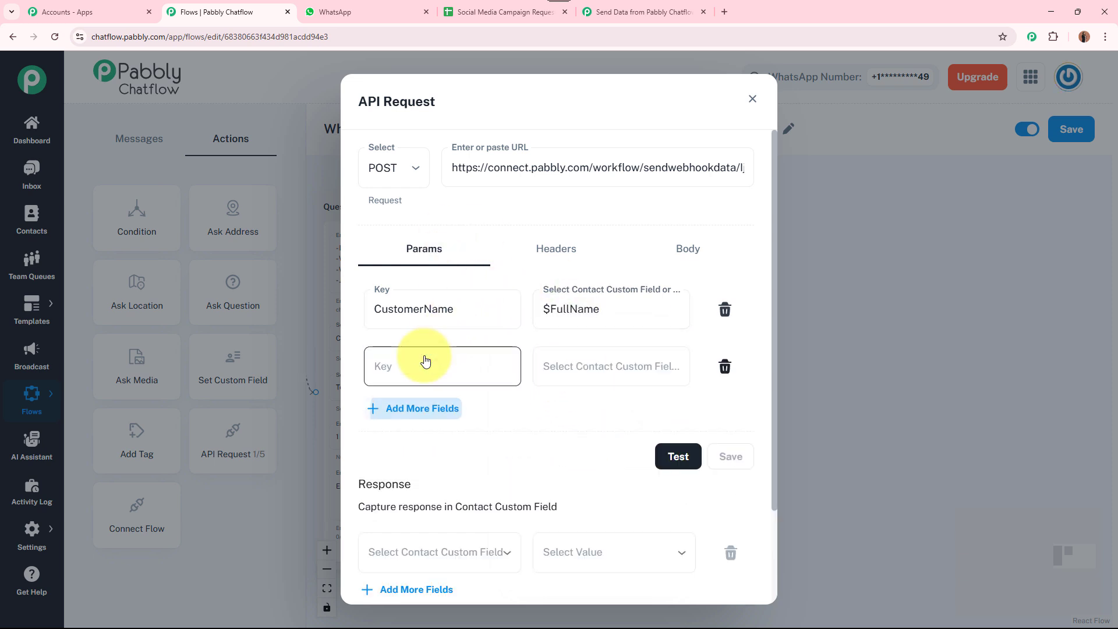
pyautogui.click(425, 362)
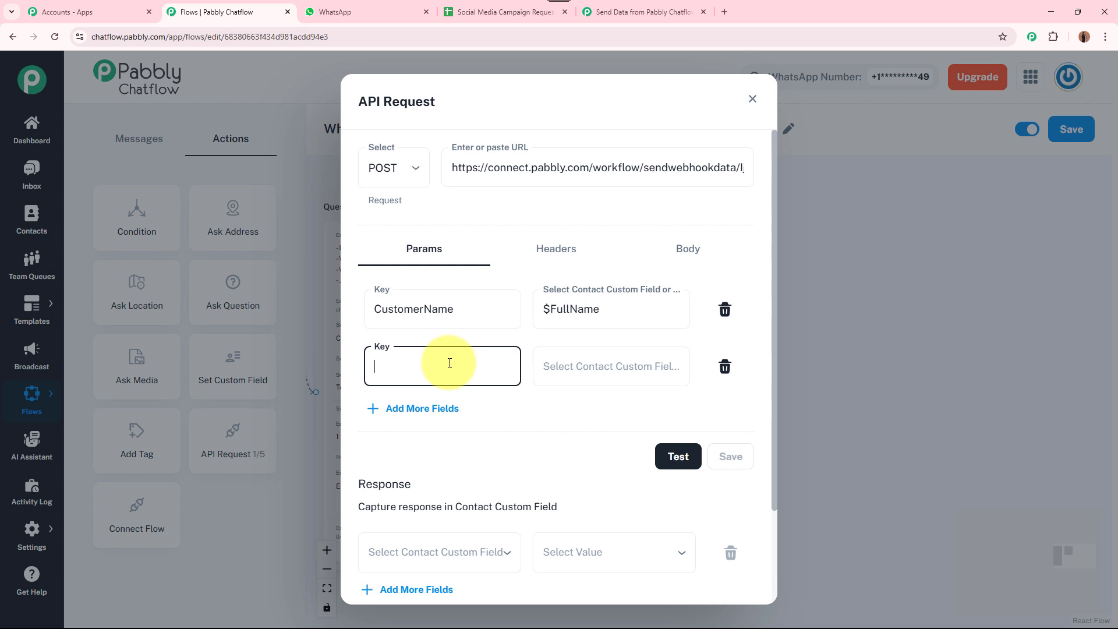
pyautogui.write('BusinessName')
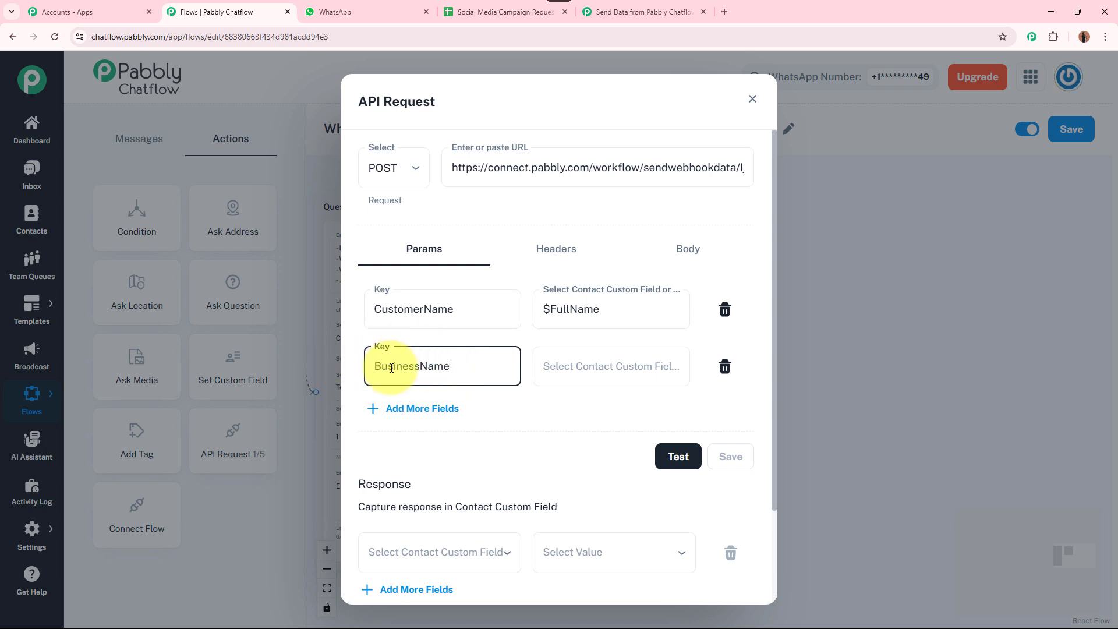
pyautogui.click(564, 368)
pyautogui.scroll(-1, 604, 524)
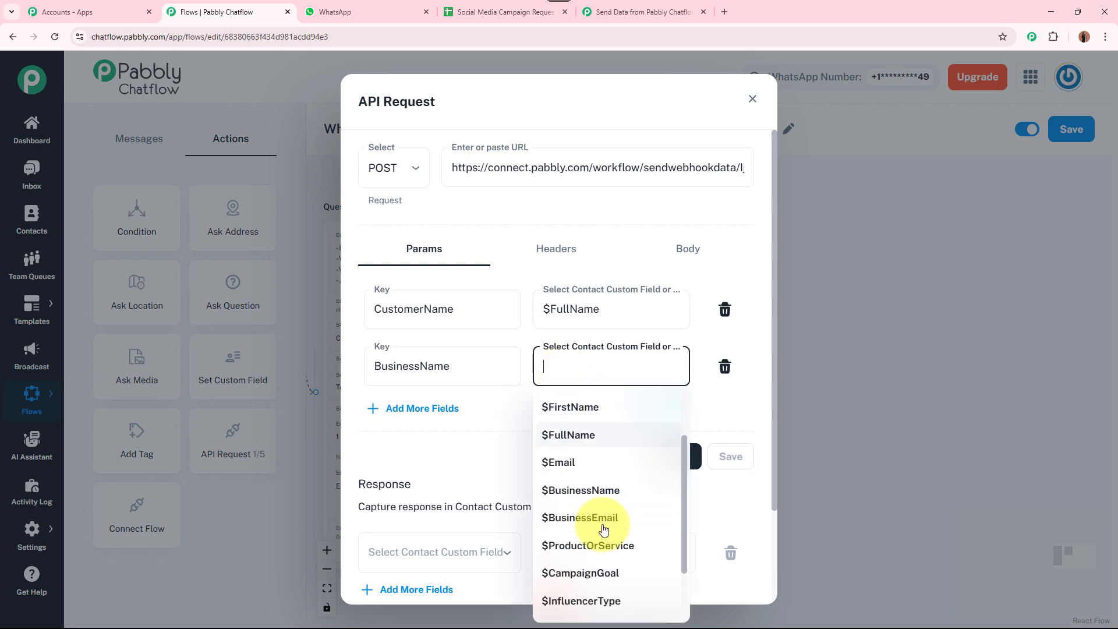
pyautogui.click(605, 490)
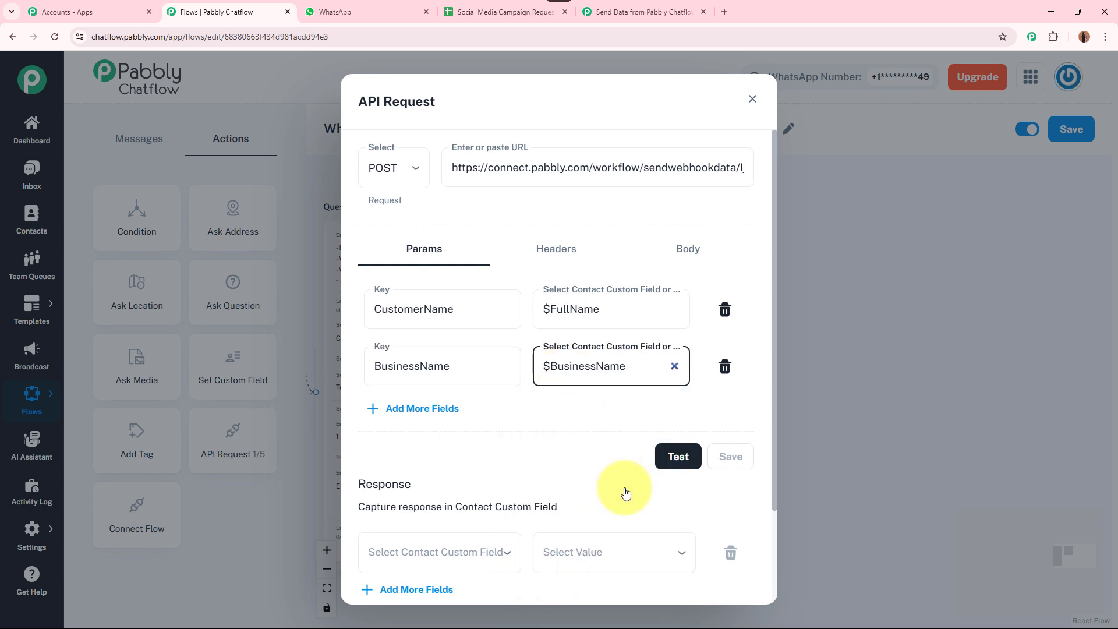
# Add rows for the remaining campaign keys through CampaignTimeFrame and run a test request returning status 200
pyautogui.click(425, 408)
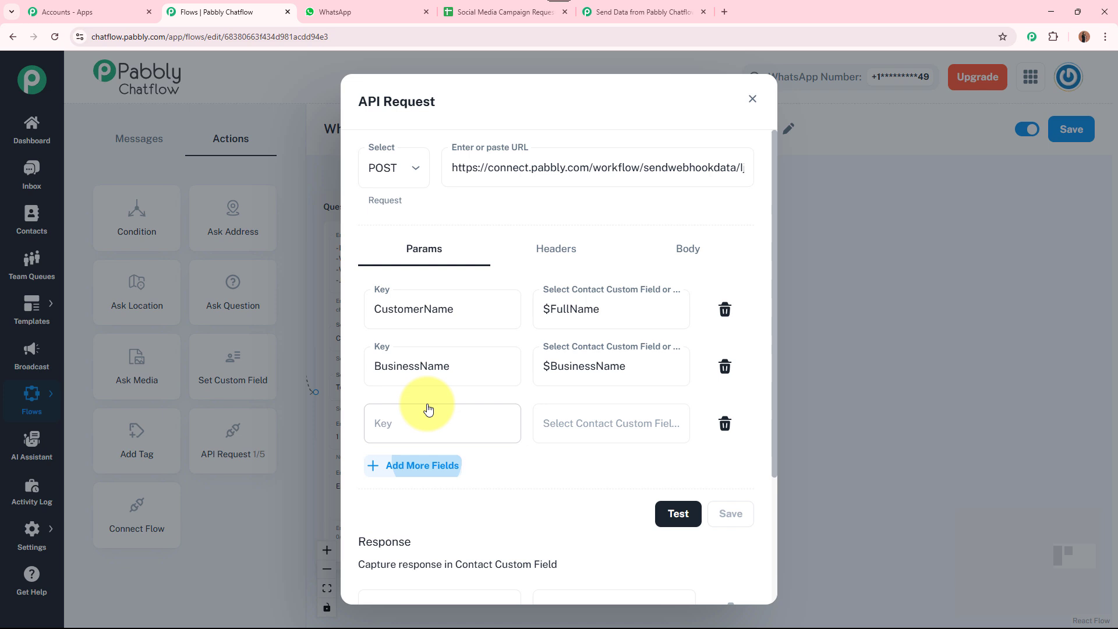
pyautogui.click(418, 476)
pyautogui.scroll(-1, 423, 471)
pyautogui.click(419, 368)
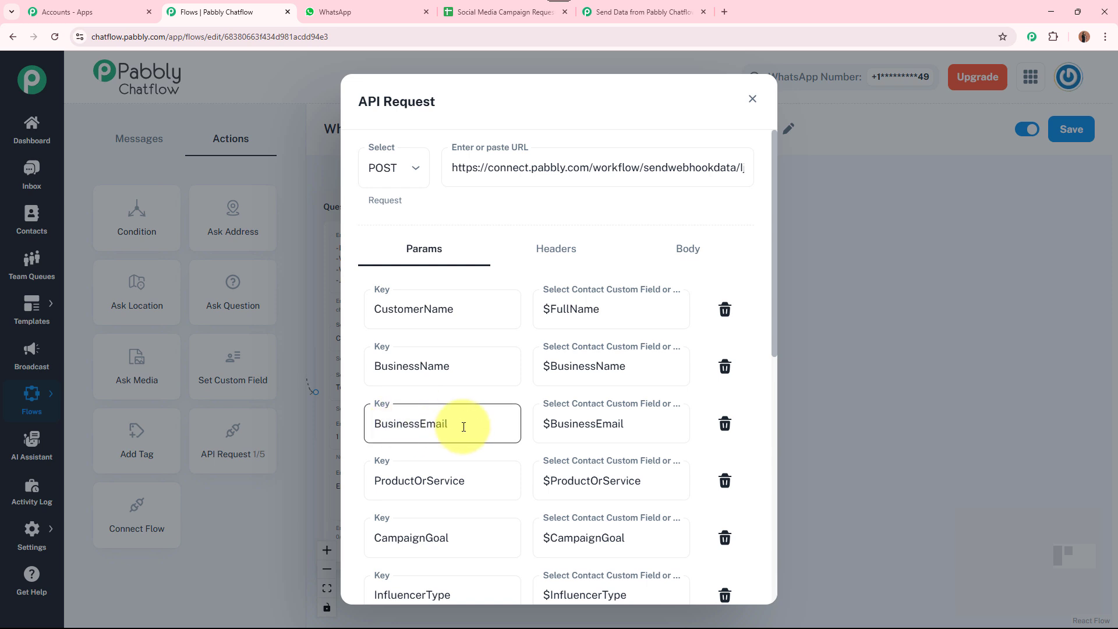
pyautogui.scroll(-2, 461, 422)
pyautogui.scroll(-2, 463, 407)
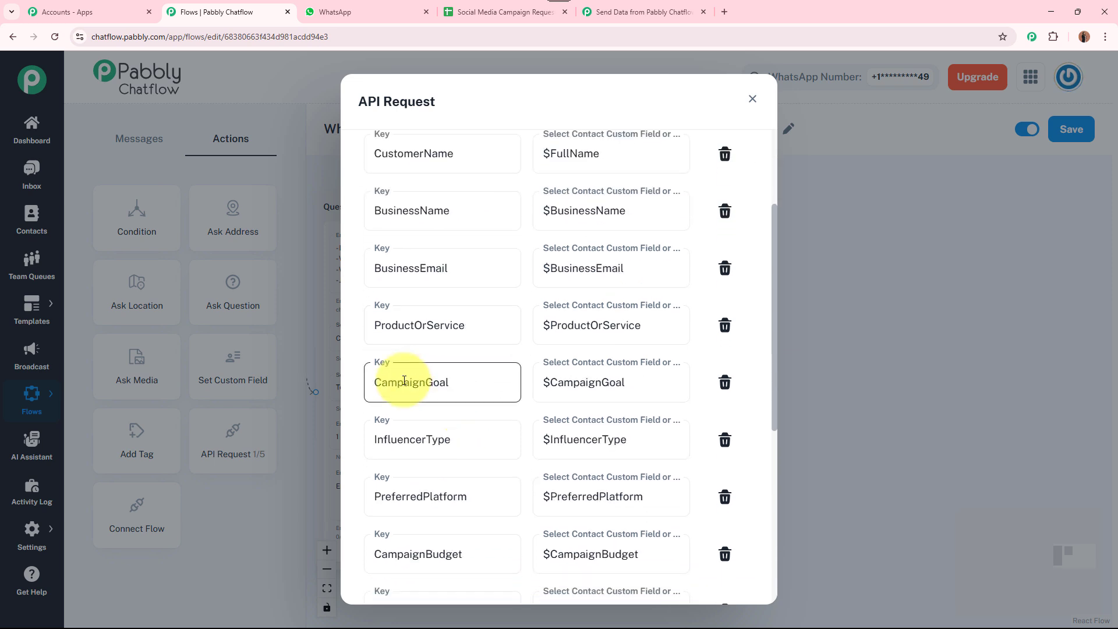
pyautogui.scroll(-3, 458, 382)
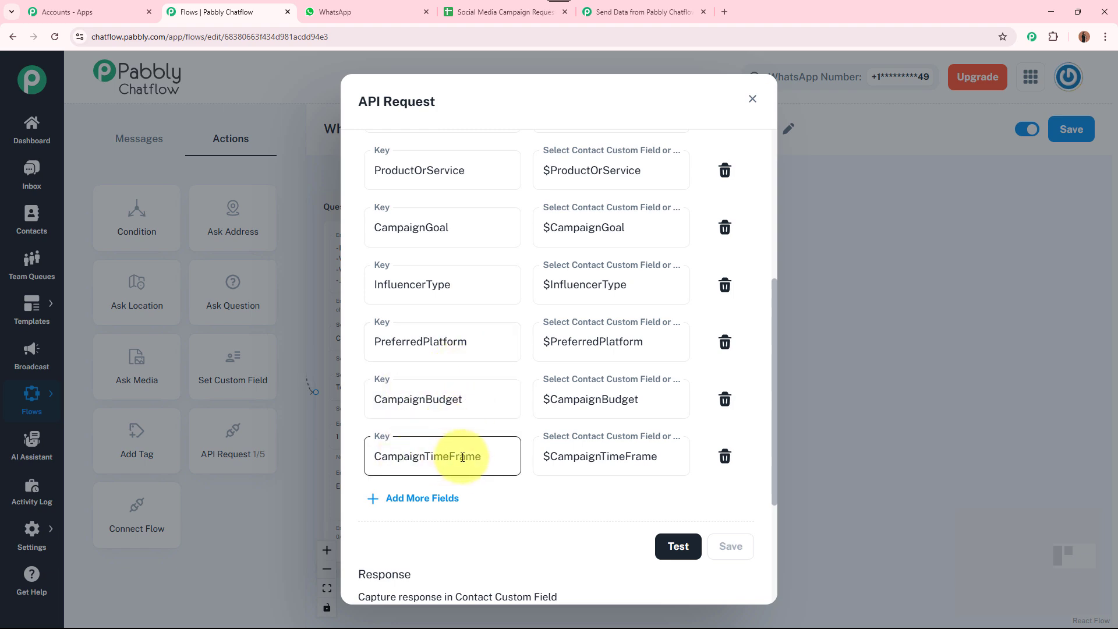
pyautogui.scroll(6, 484, 453)
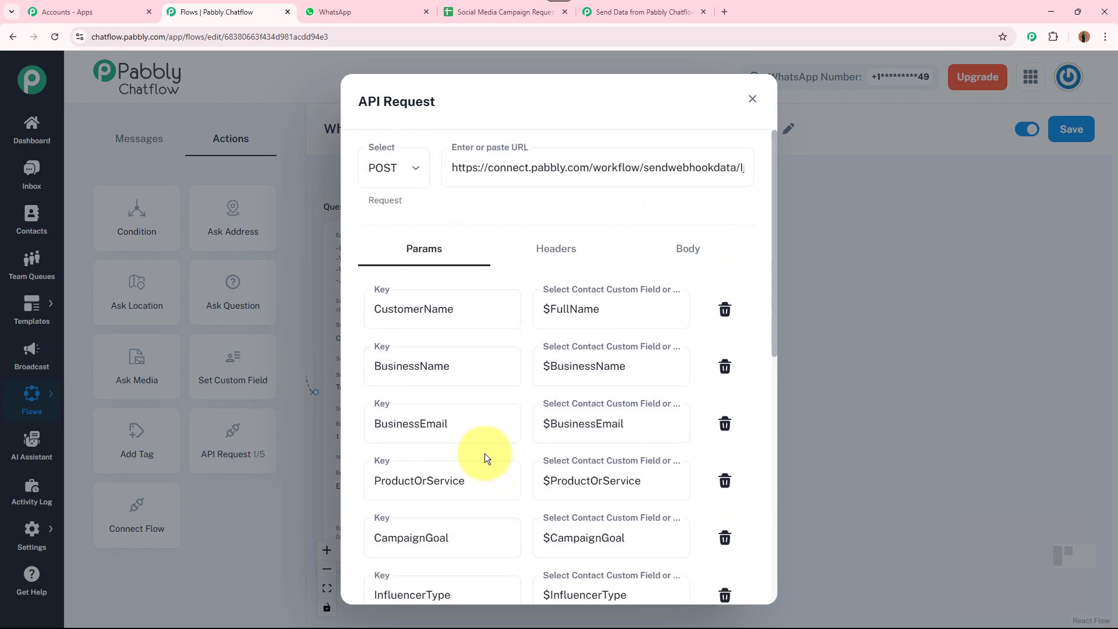
pyautogui.scroll(-9, 484, 453)
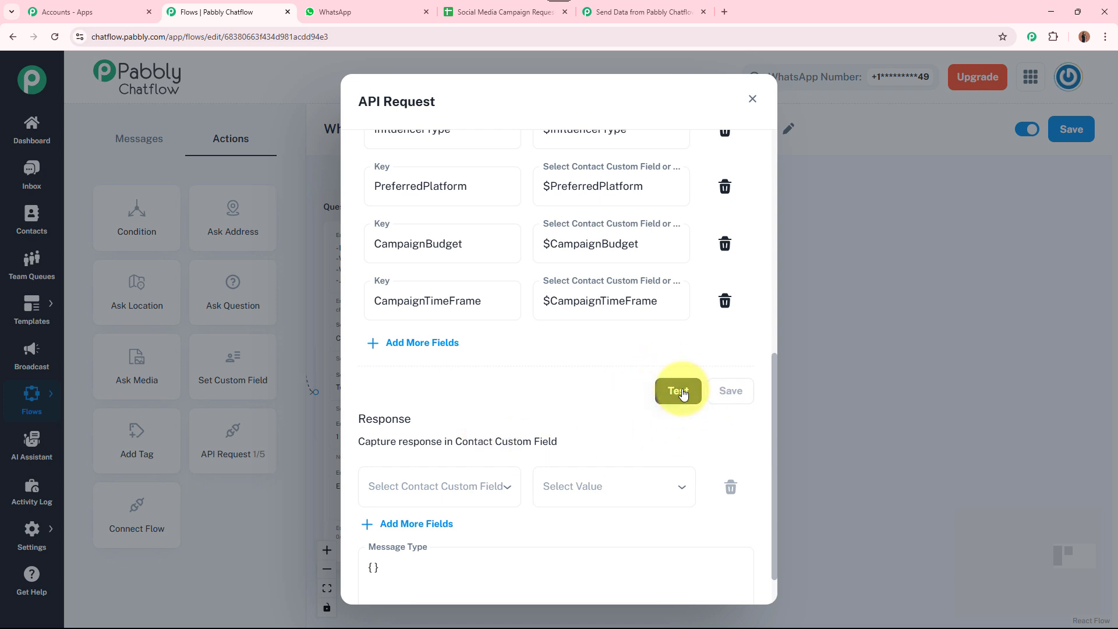
pyautogui.scroll(8, 679, 373)
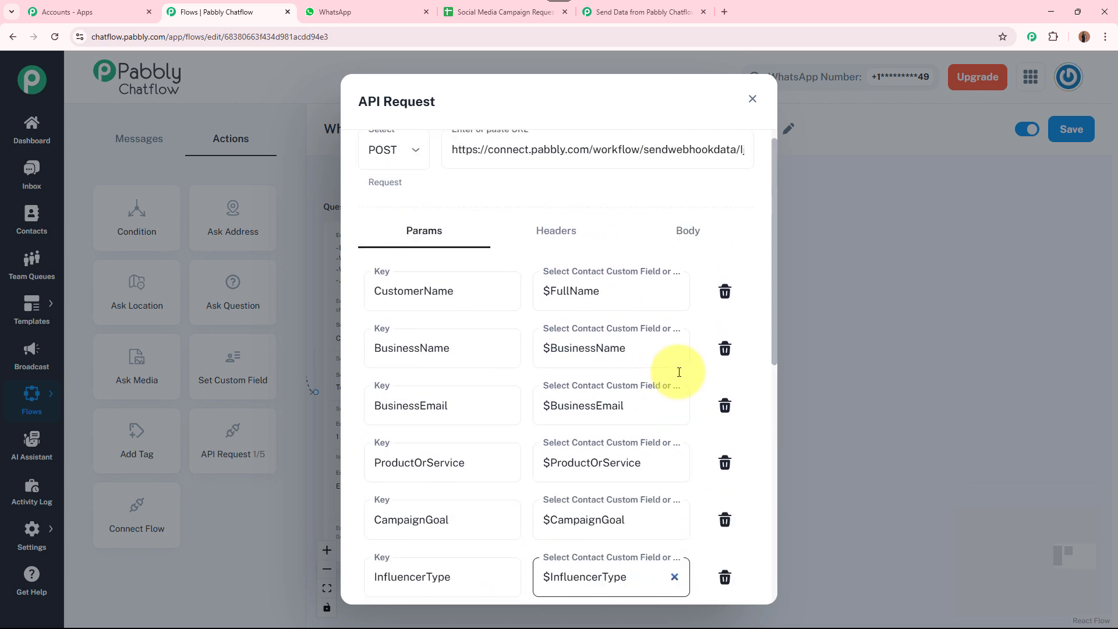
pyautogui.scroll(-5, 629, 244)
pyautogui.scroll(-2, 599, 299)
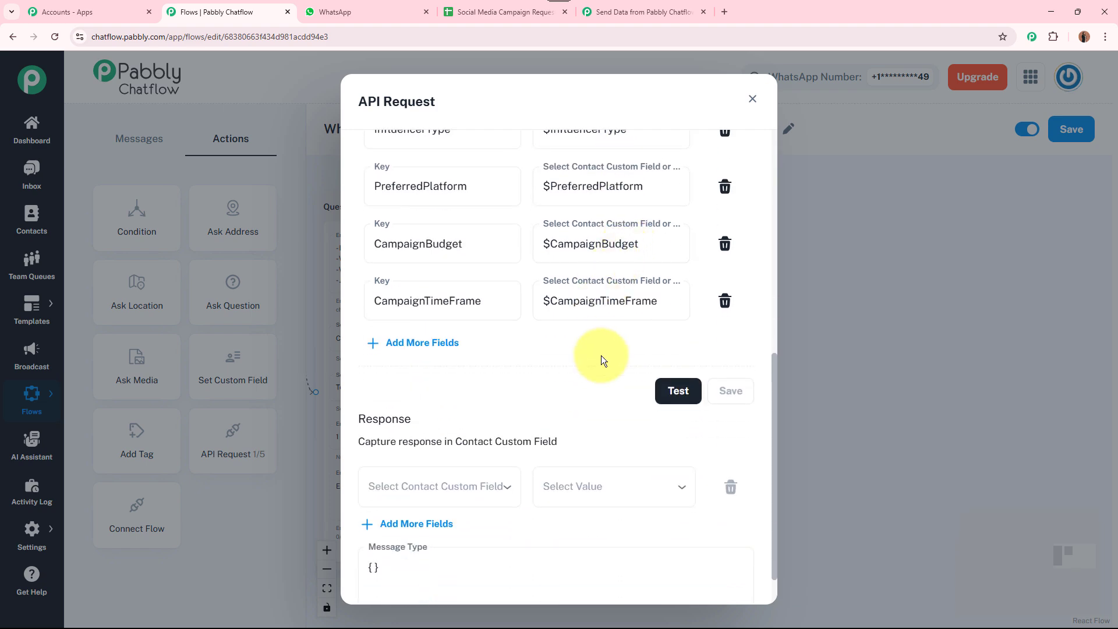
pyautogui.scroll(3, 599, 357)
pyautogui.scroll(-2, 589, 524)
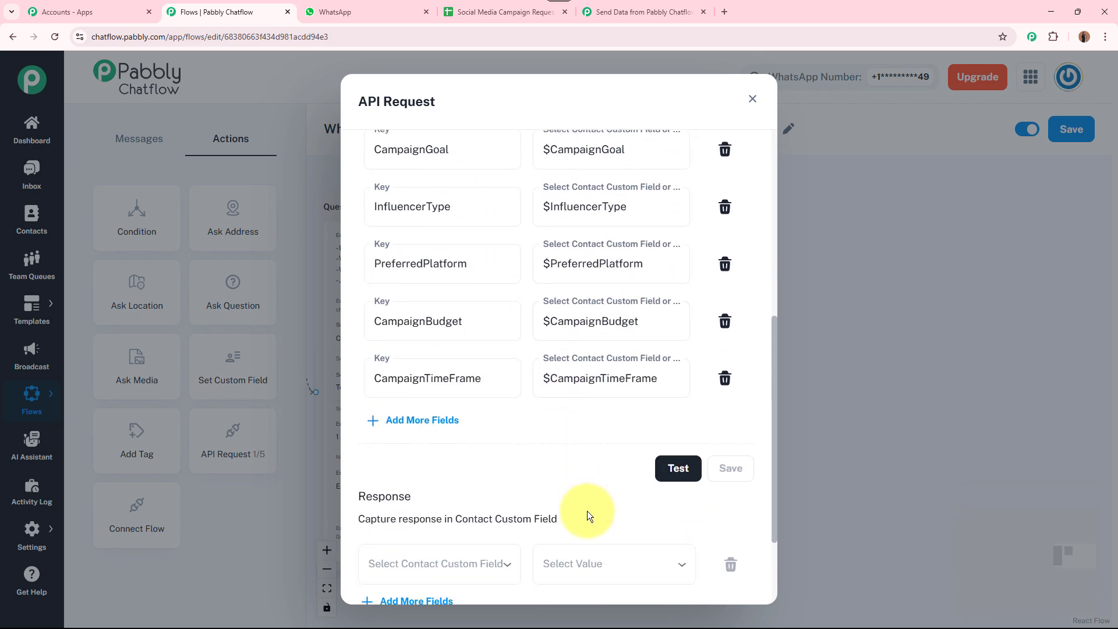
pyautogui.click(689, 474)
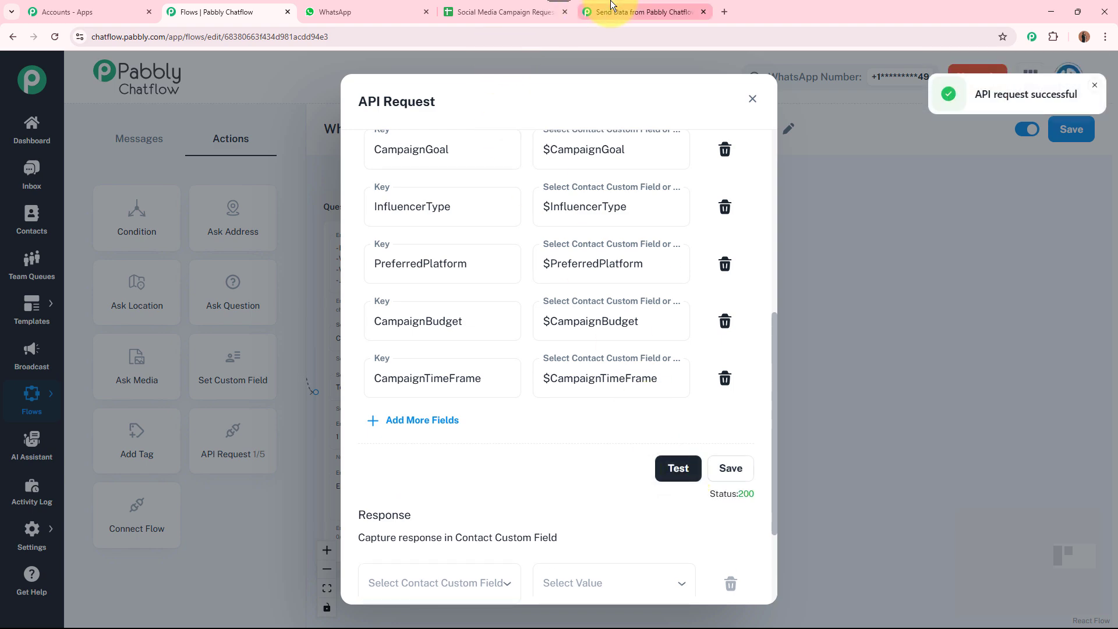
pyautogui.click(611, 7)
pyautogui.scroll(-10, 294, 379)
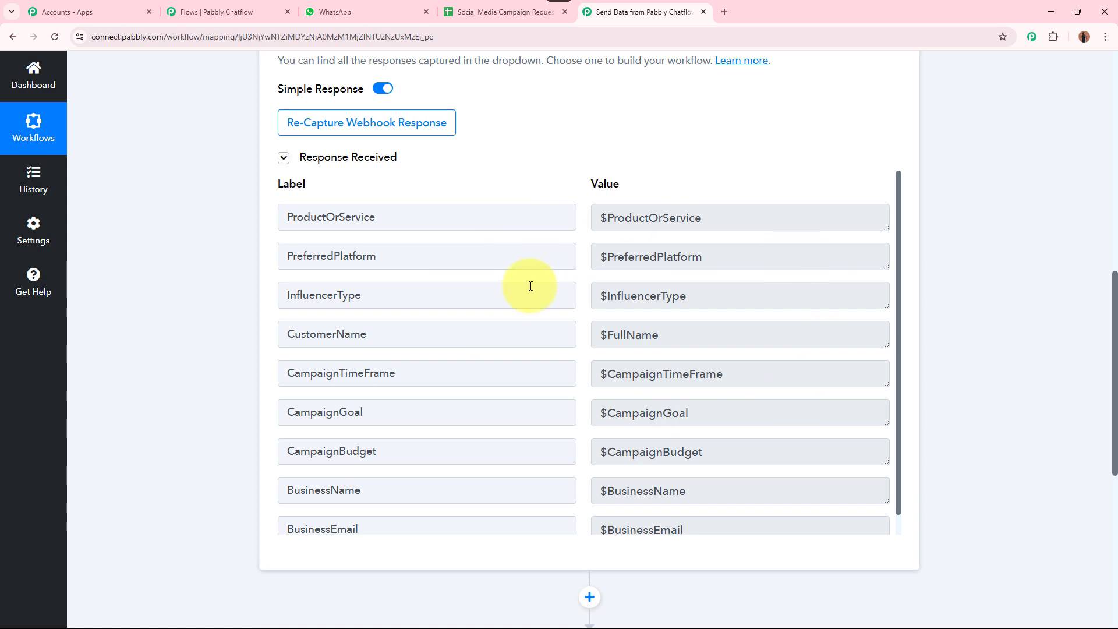
pyautogui.moveTo(728, 222); pyautogui.dragTo(595, 225)
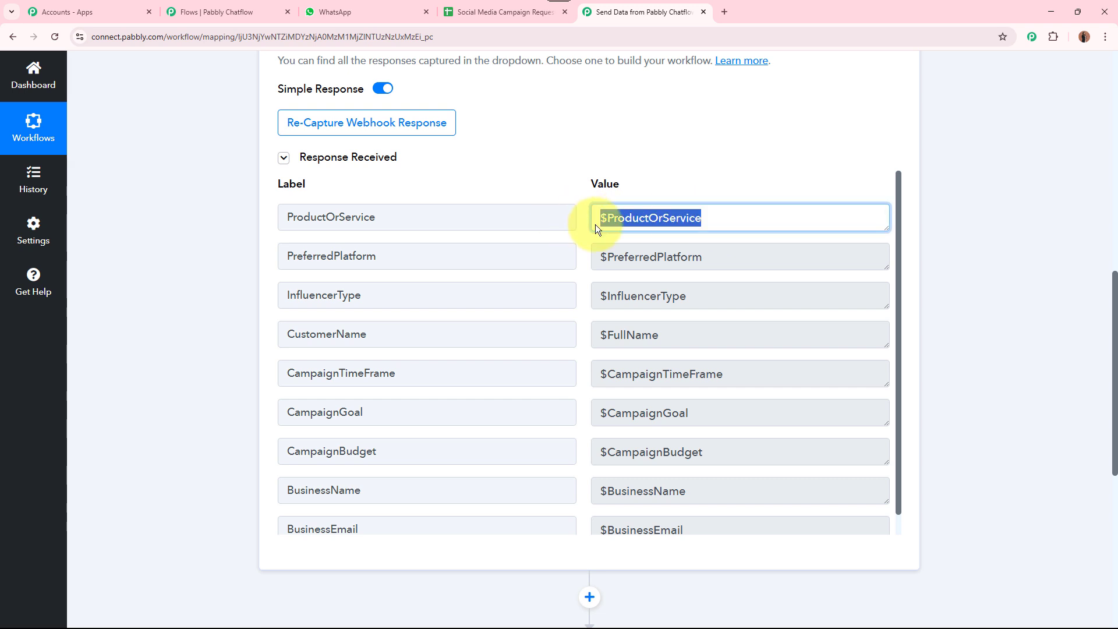
pyautogui.moveTo(722, 254); pyautogui.dragTo(524, 254)
pyautogui.moveTo(705, 302); pyautogui.dragTo(556, 298)
pyautogui.moveTo(669, 329); pyautogui.dragTo(544, 327)
pyautogui.moveTo(796, 370); pyautogui.dragTo(600, 373)
pyautogui.moveTo(728, 411); pyautogui.dragTo(527, 409)
pyautogui.moveTo(736, 454); pyautogui.dragTo(597, 452)
pyautogui.scroll(-1, 749, 460)
pyautogui.moveTo(749, 466); pyautogui.dragTo(597, 469)
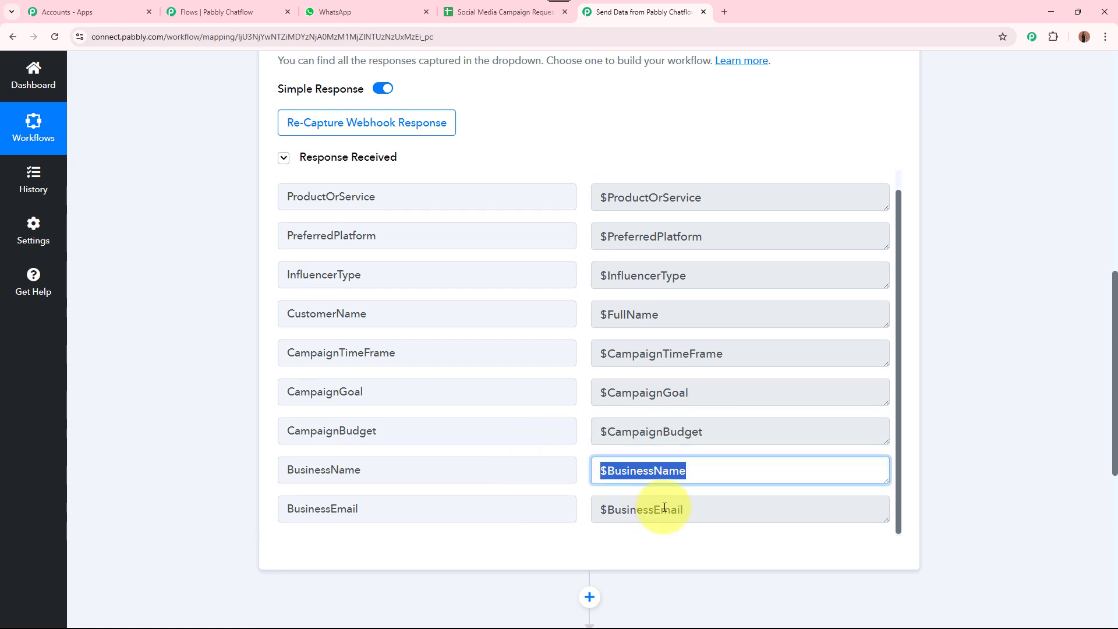
pyautogui.moveTo(695, 510); pyautogui.dragTo(530, 508)
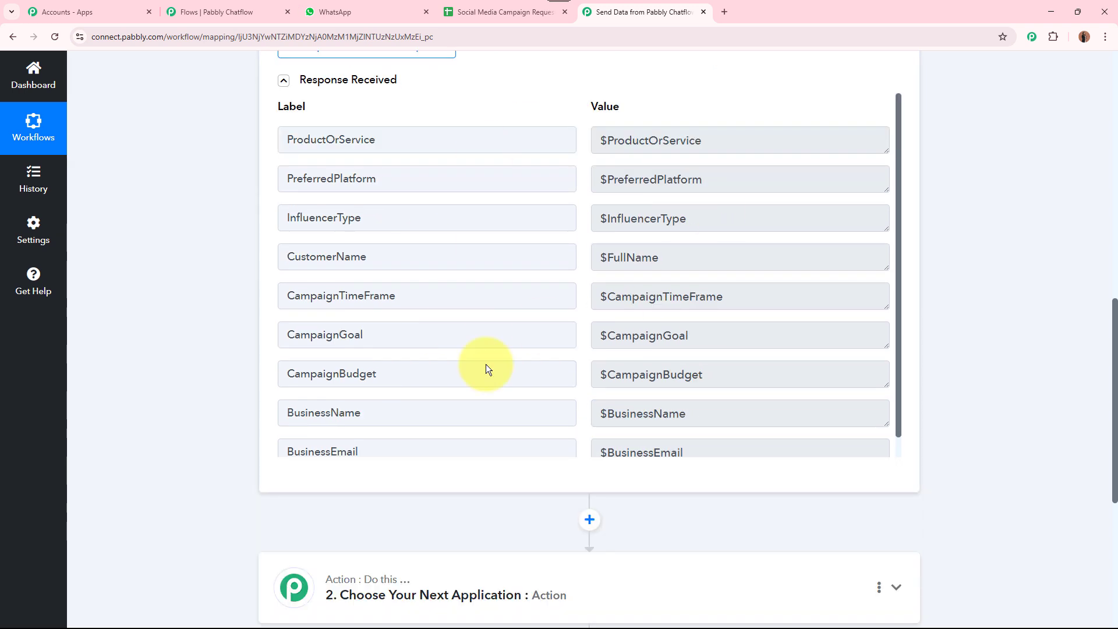
# Save the API Request field mappings and reopen the dialog to verify them
pyautogui.click(213, 11)
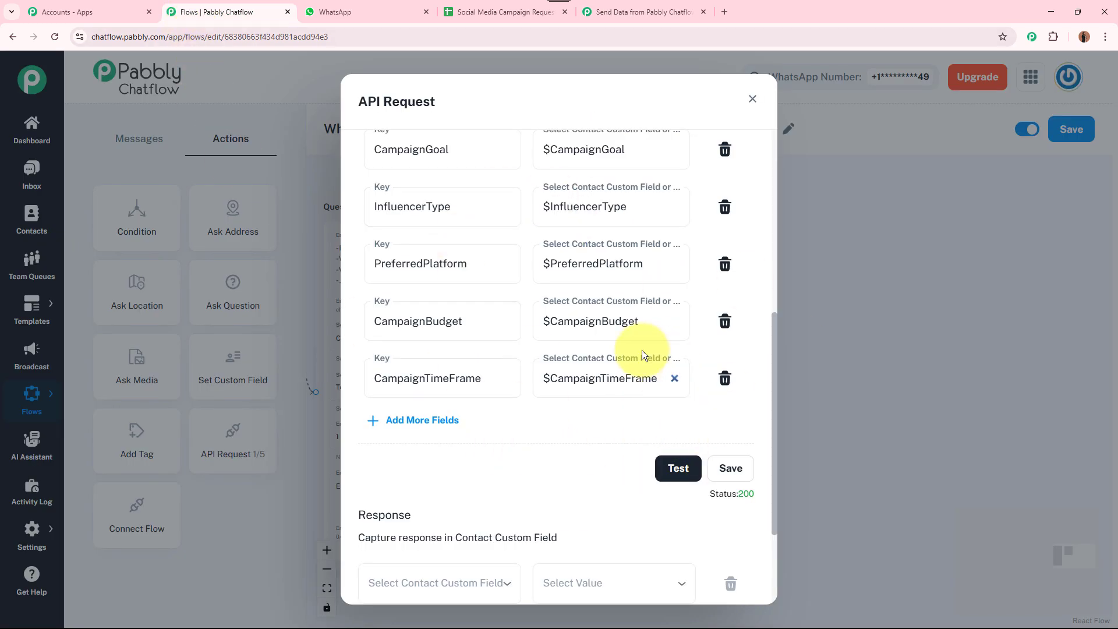
pyautogui.scroll(7, 641, 351)
pyautogui.scroll(-9, 640, 379)
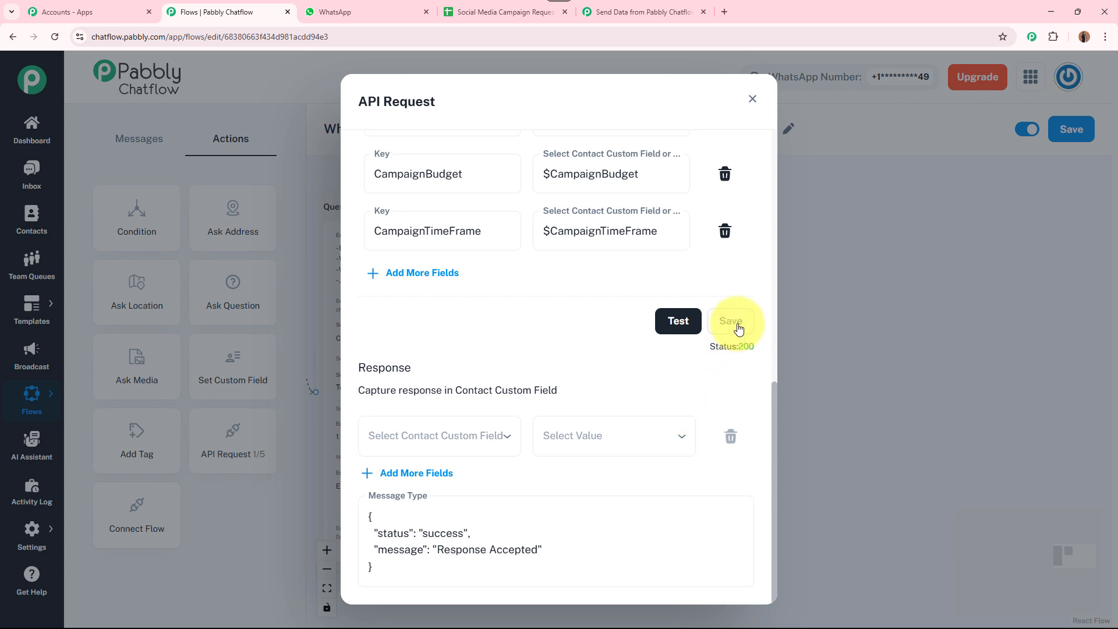
pyautogui.click(752, 100)
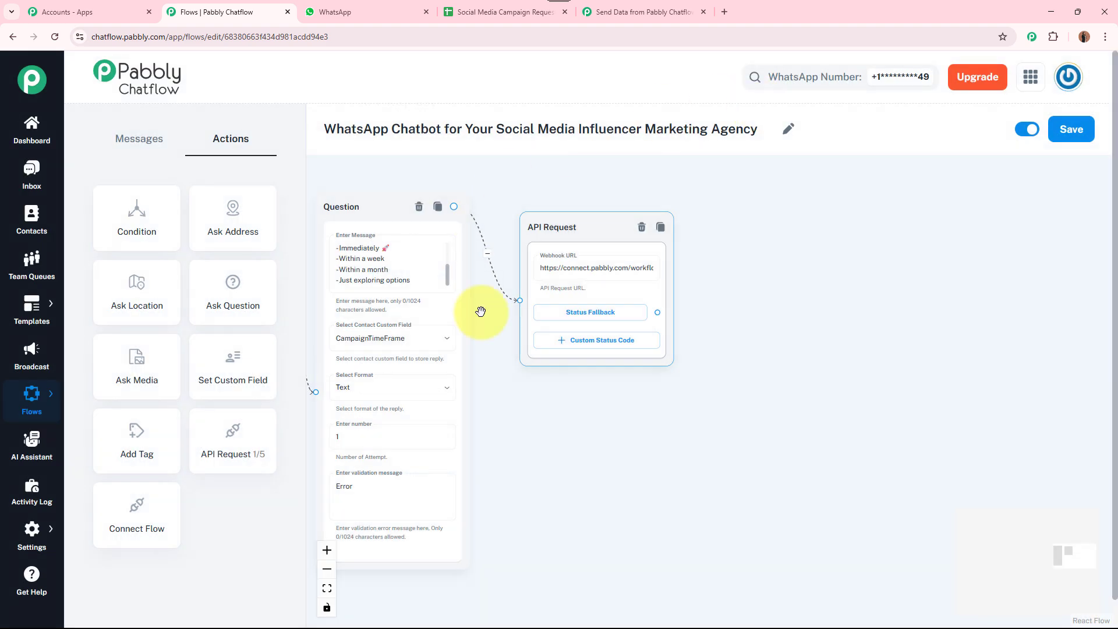
pyautogui.click(588, 268)
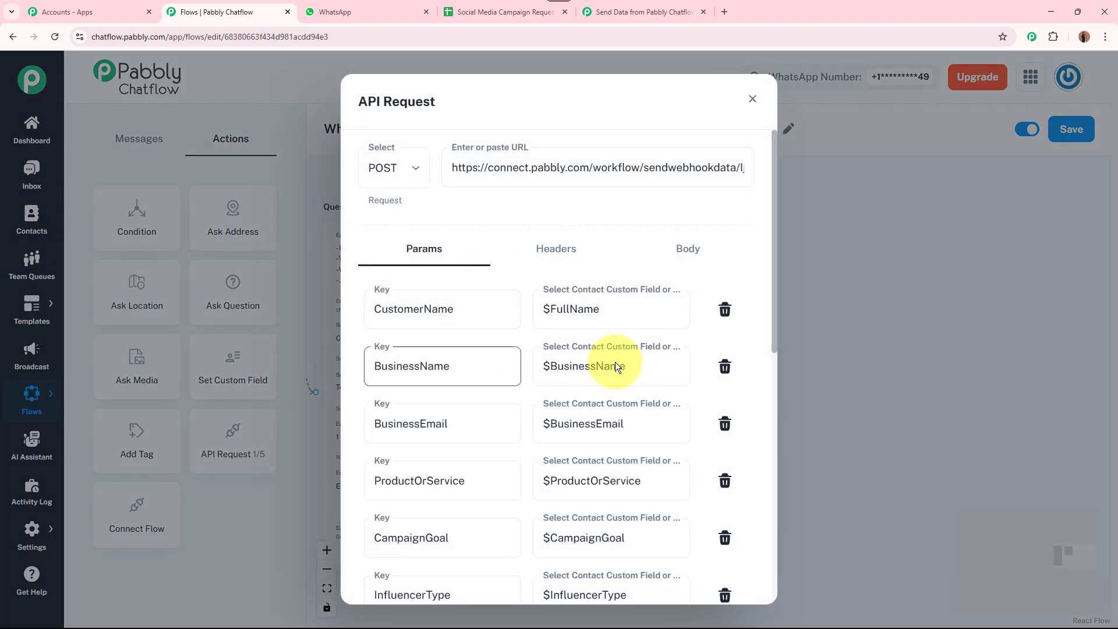
pyautogui.click(749, 96)
# Zoom out and pan the canvas to show the whole chain of questions
pyautogui.scroll(-3, 755, 343)
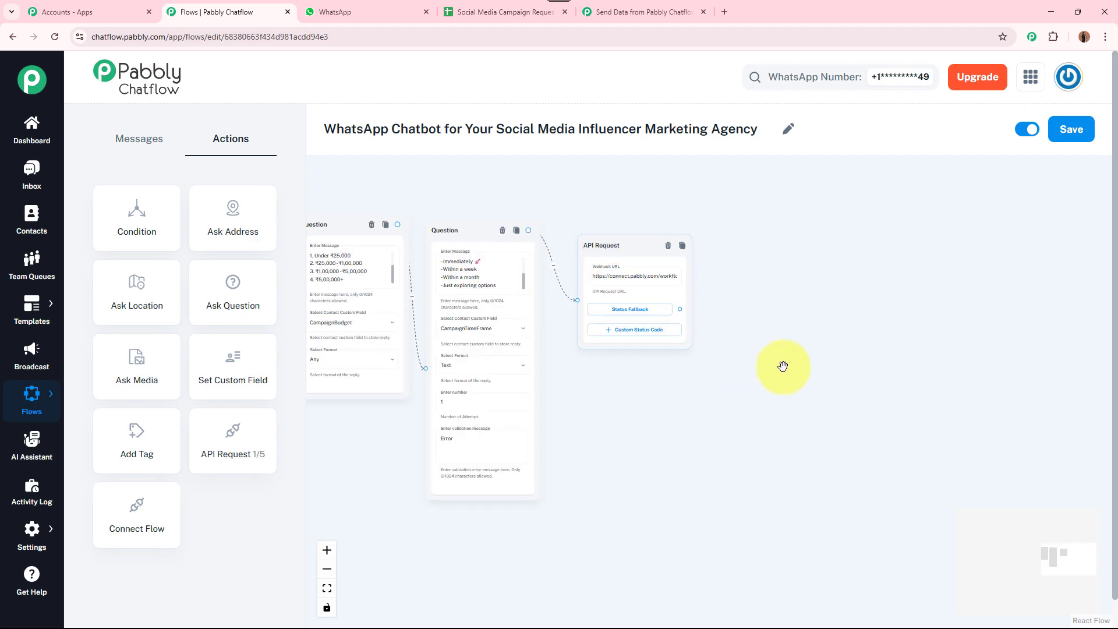
pyautogui.scroll(-3, 783, 367)
pyautogui.moveTo(786, 367); pyautogui.dragTo(918, 326)
pyautogui.scroll(-2, 848, 413)
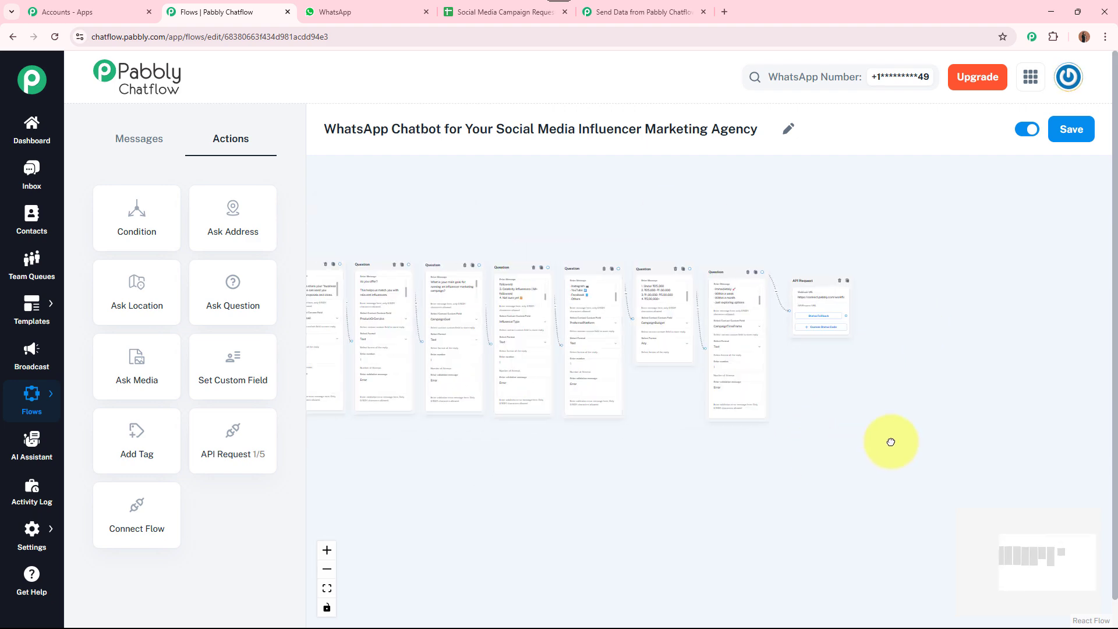
pyautogui.moveTo(891, 441); pyautogui.dragTo(996, 422)
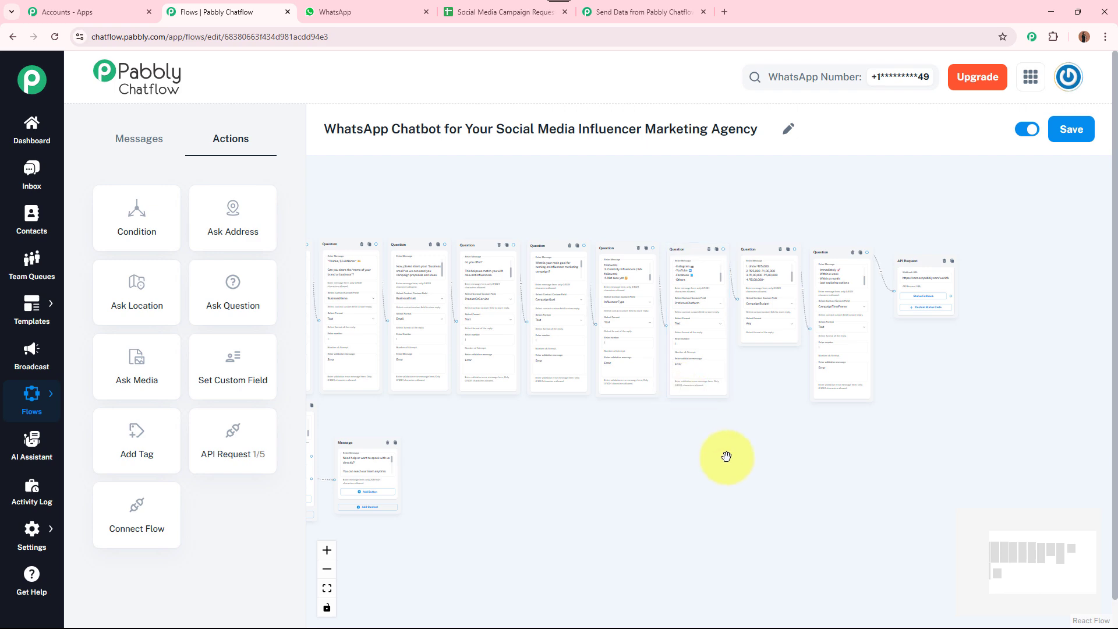
pyautogui.click(644, 11)
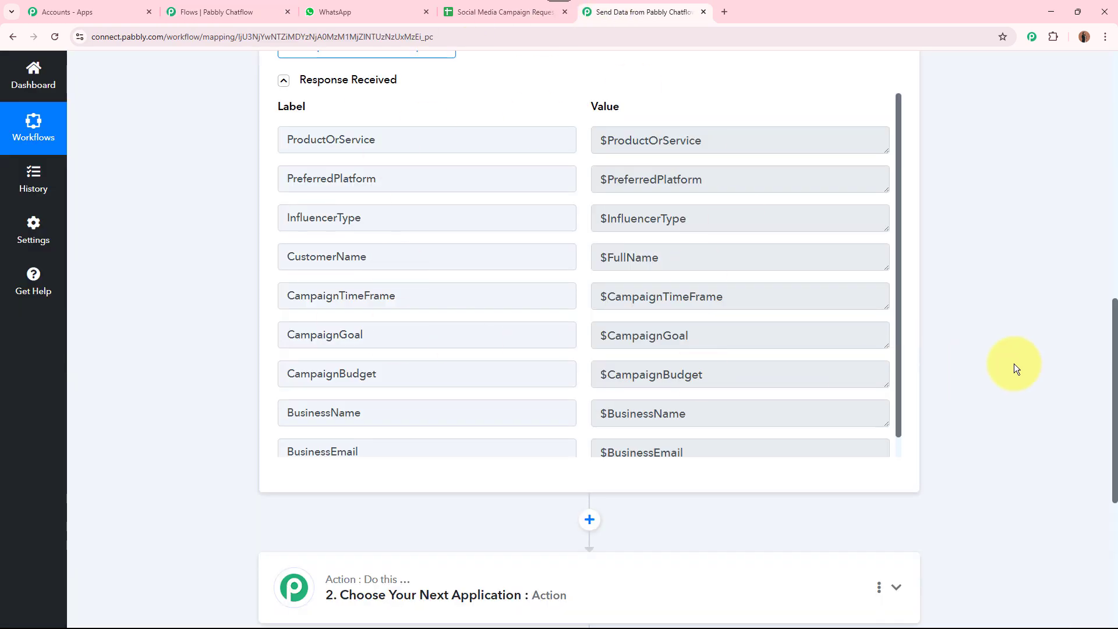
# Collapse the webhook trigger step and place the workflow tab before the spreadsheet tab
pyautogui.scroll(10, 1034, 337)
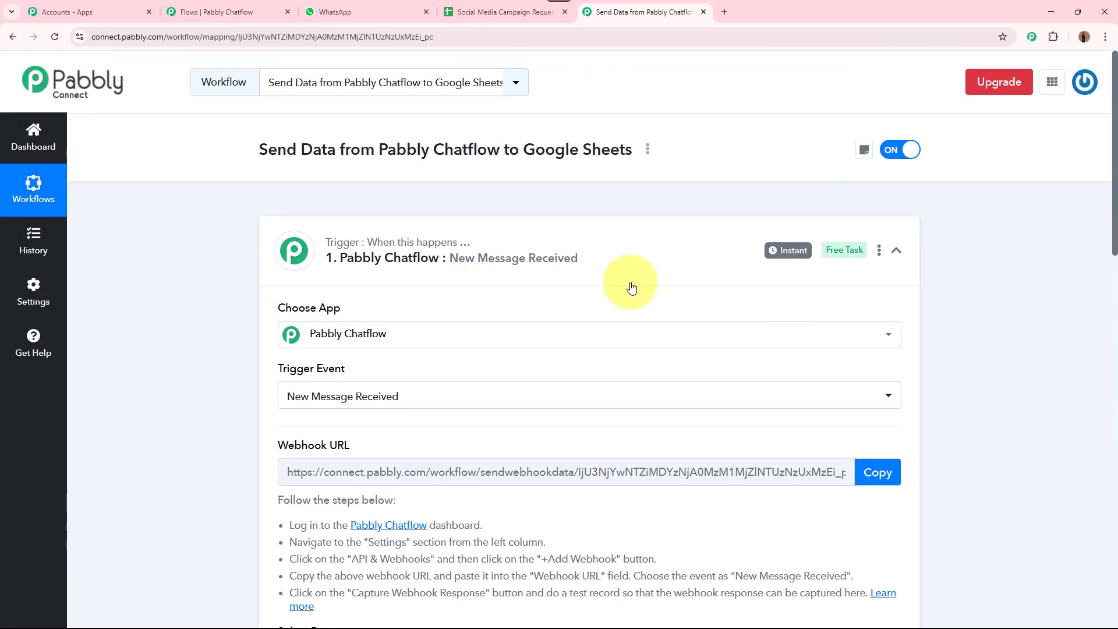
pyautogui.click(499, 265)
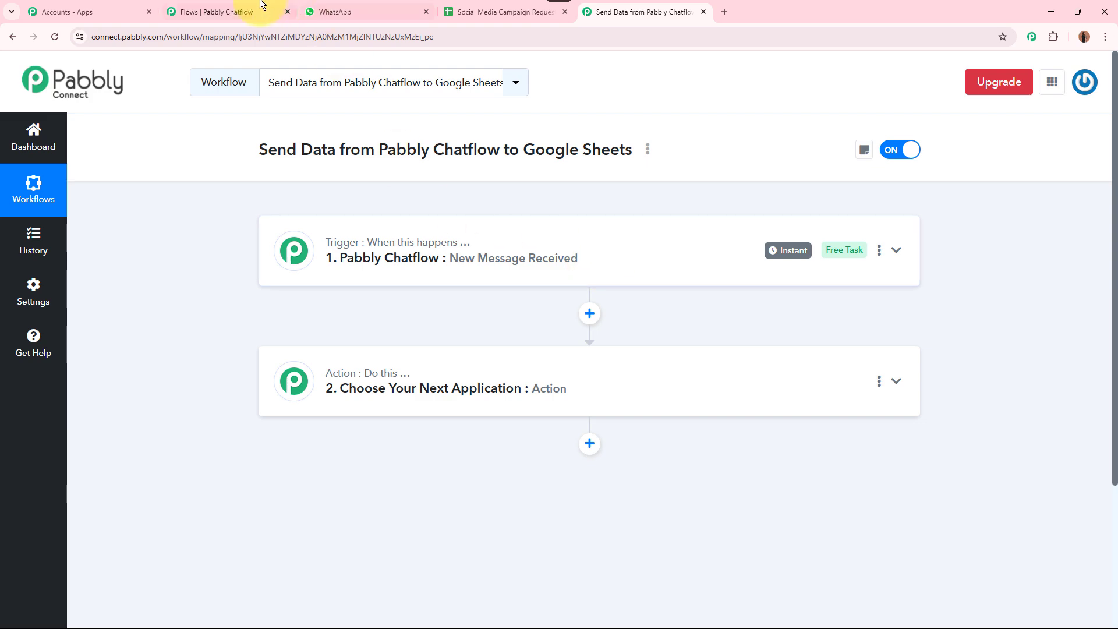
pyautogui.click(198, 11)
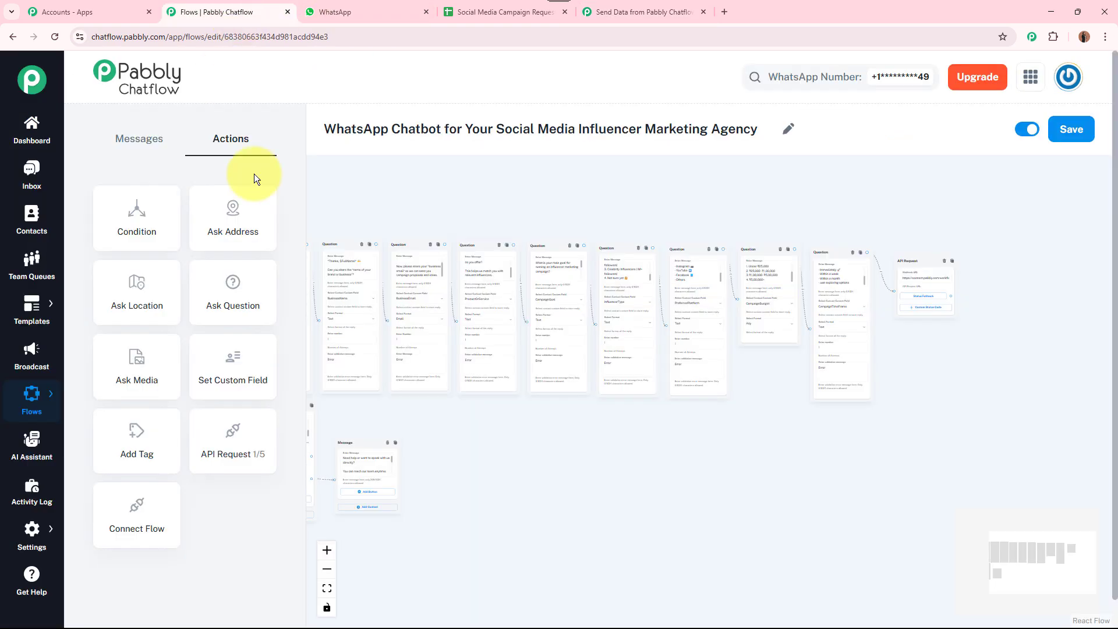
pyautogui.click(502, 11)
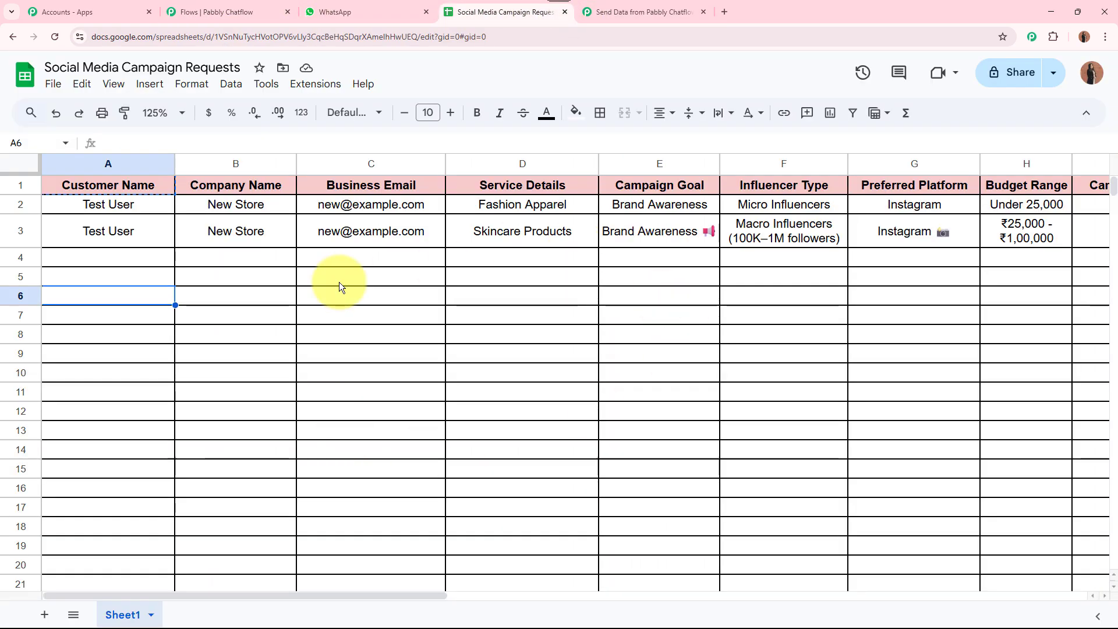
pyautogui.moveTo(644, 14); pyautogui.dragTo(533, 10)
# Make the action step Google Sheets with the Add New Row event and start connecting an account
pyautogui.click(482, 409)
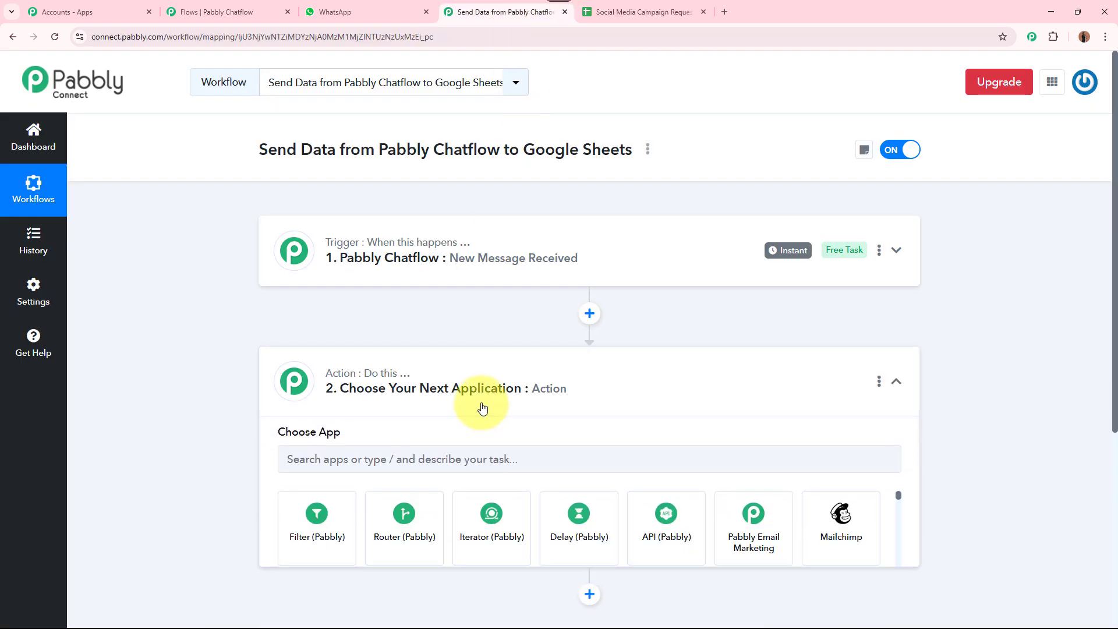
pyautogui.scroll(-3, 489, 378)
pyautogui.click(555, 292)
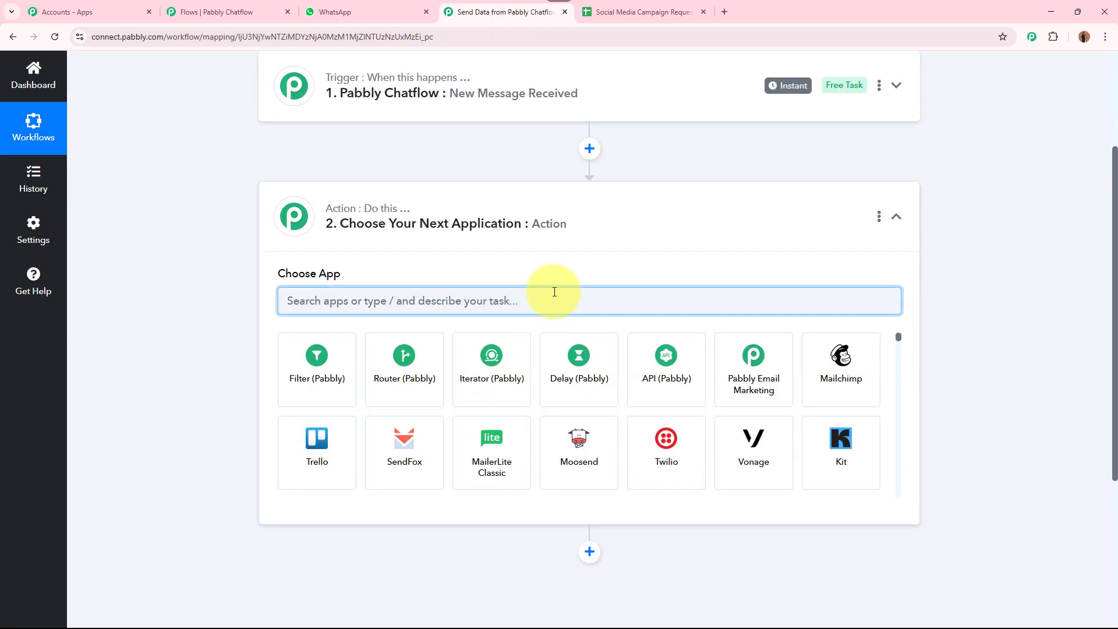
pyautogui.write('Google')
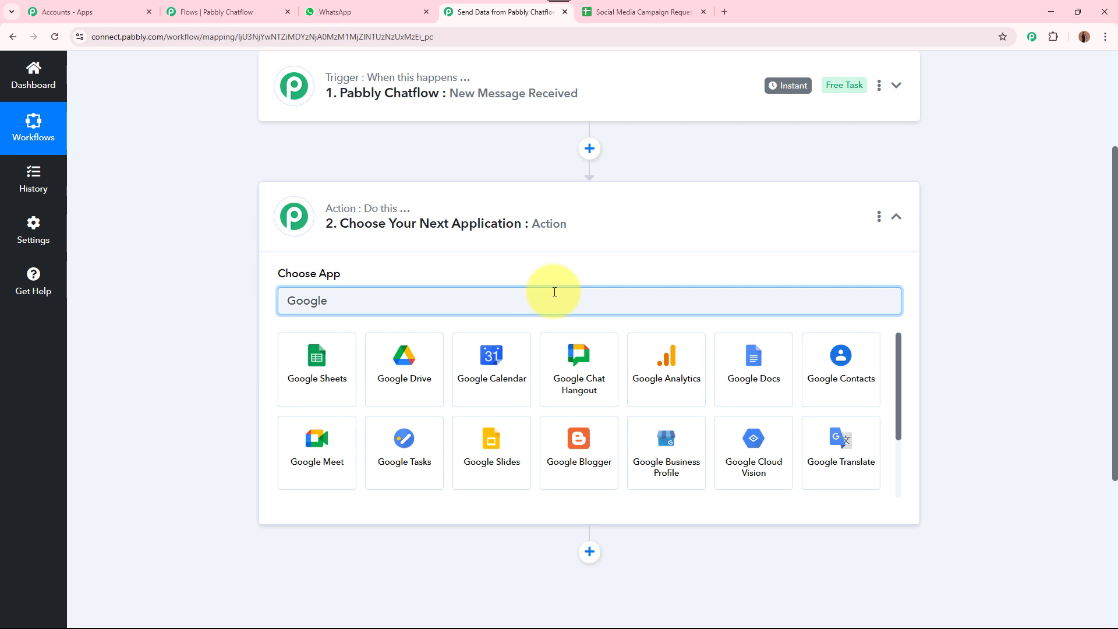
pyautogui.click(339, 363)
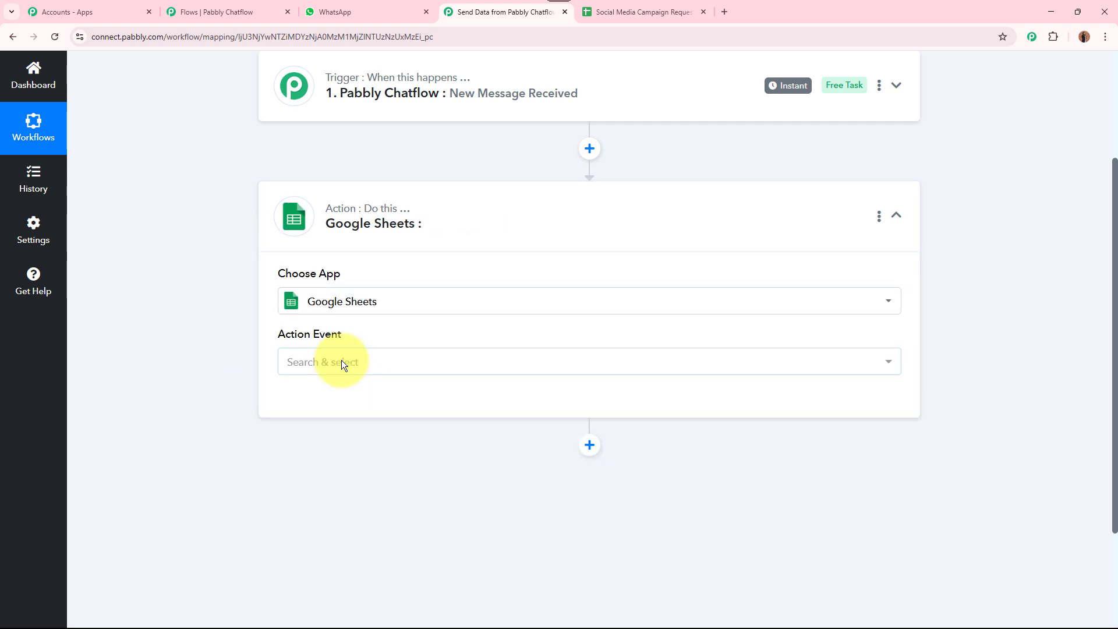
pyautogui.click(341, 362)
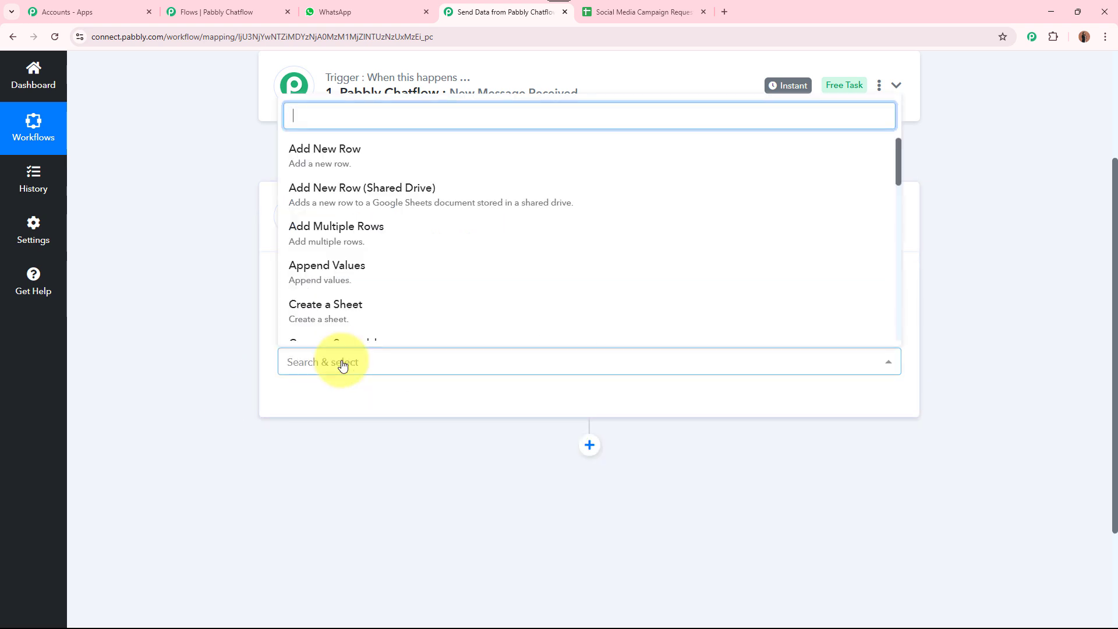
pyautogui.click(437, 164)
pyautogui.click(315, 402)
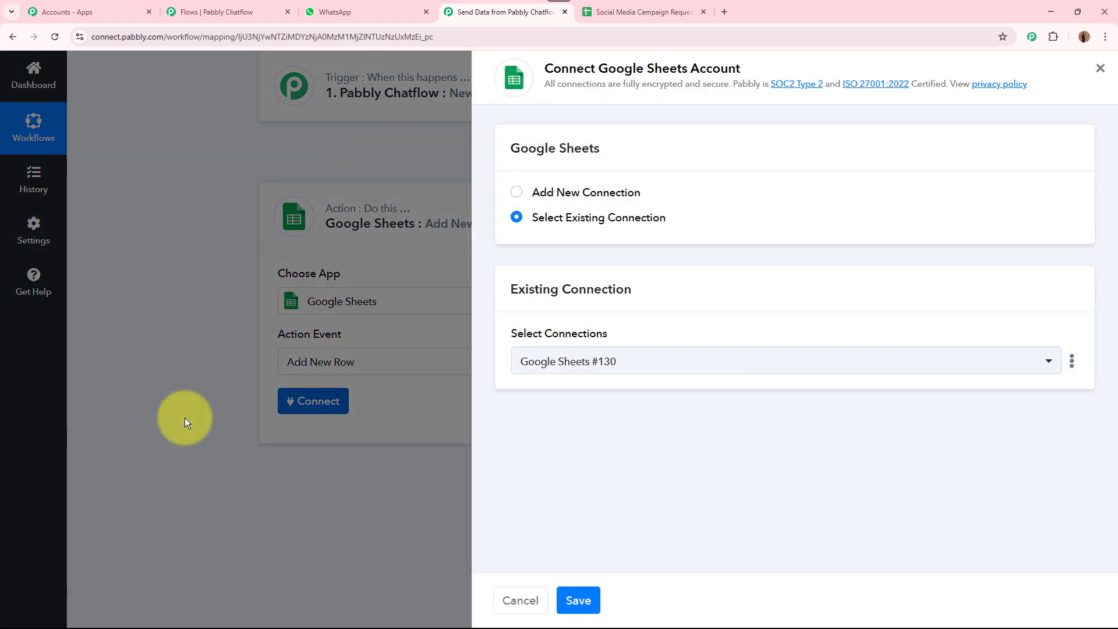
# Start a new connection and sign in with the chosen Google account
pyautogui.click(519, 197)
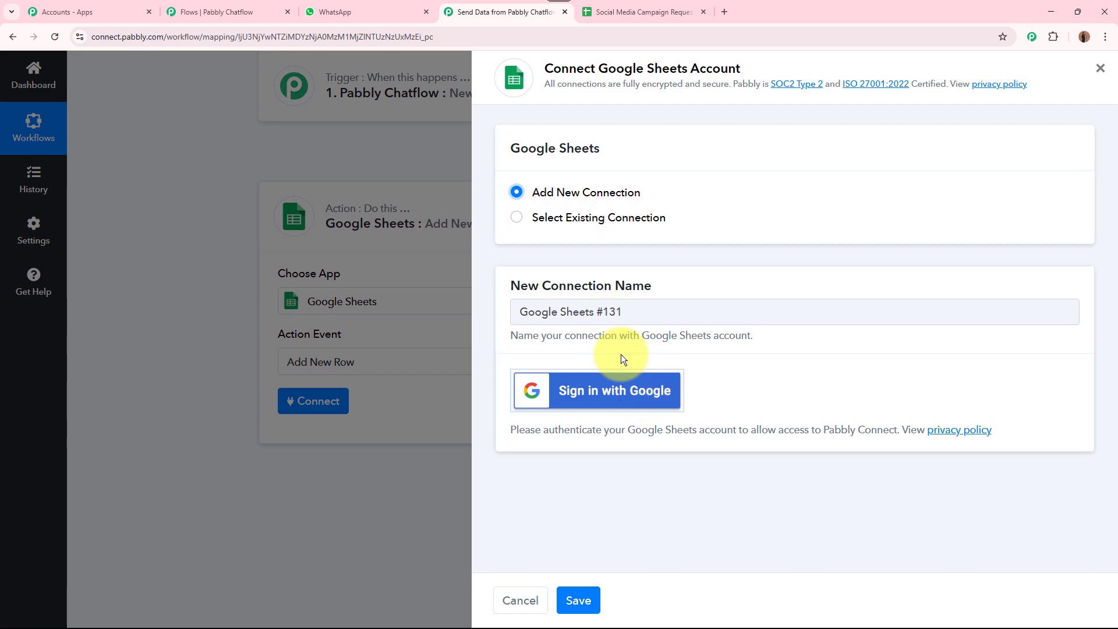
pyautogui.click(668, 403)
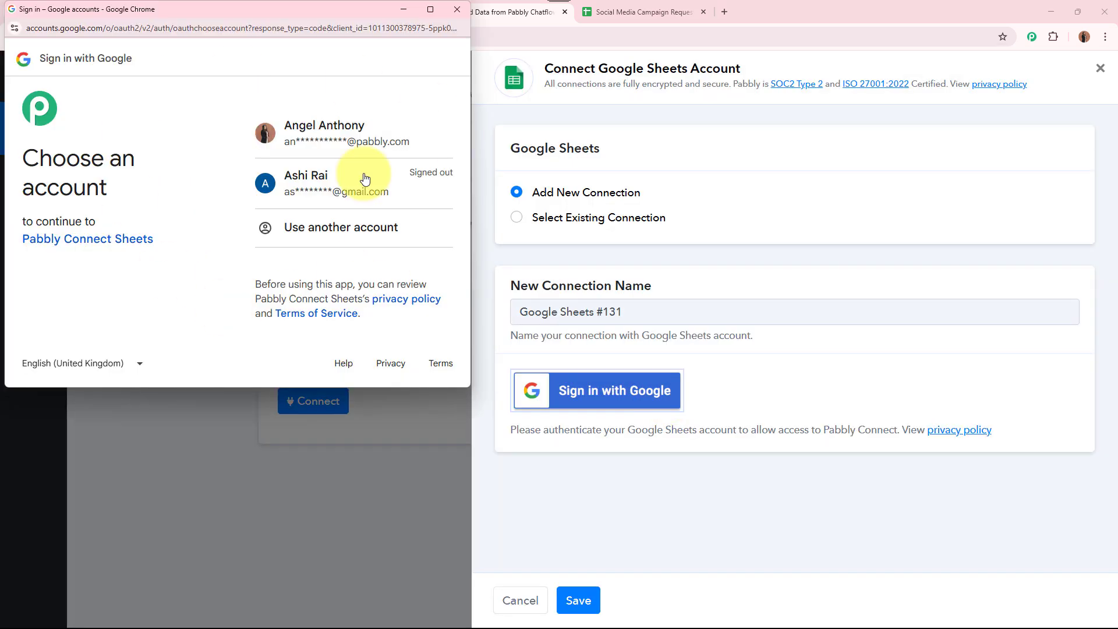
pyautogui.moveTo(27, 156); pyautogui.dragTo(128, 200)
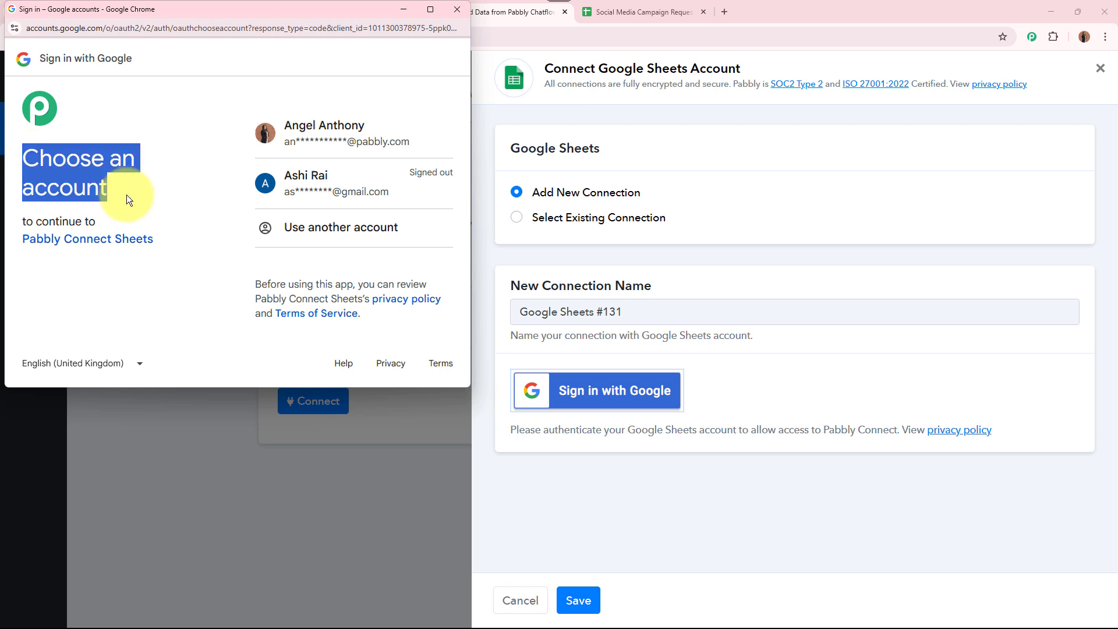
pyautogui.click(127, 194)
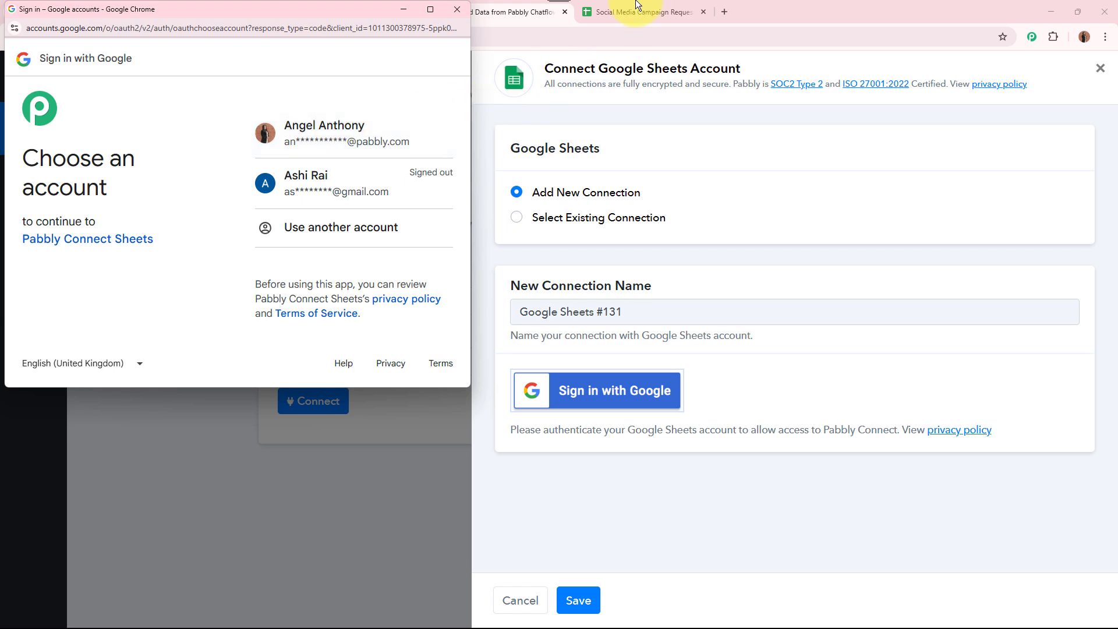
pyautogui.click(297, 144)
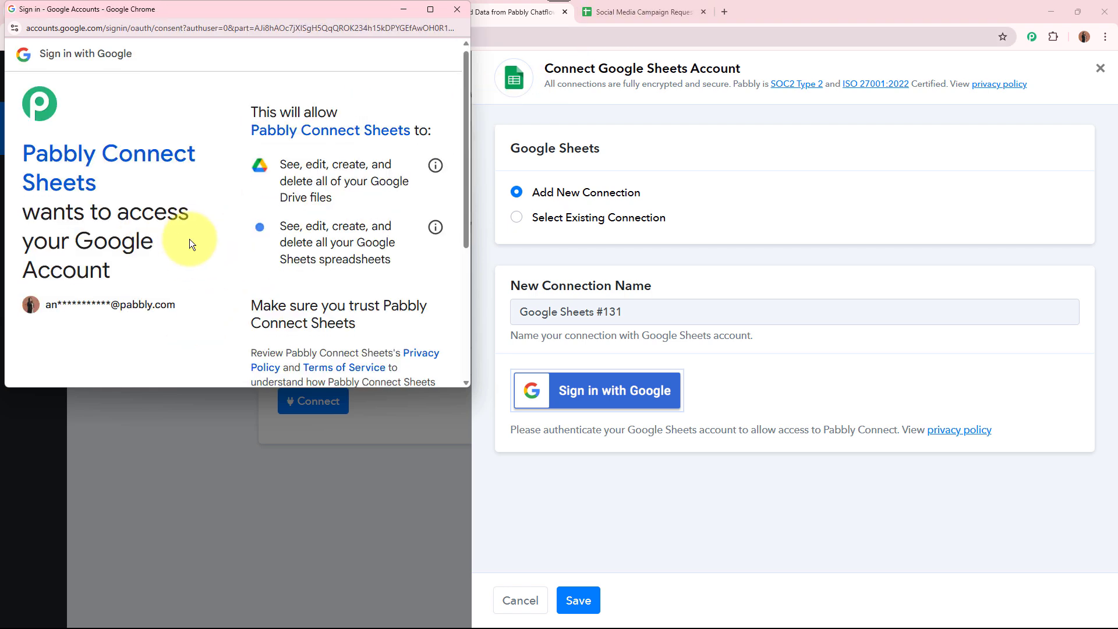
# Grant Pabbly Connect access to Google Sheets and save the new connection
pyautogui.scroll(-1, 190, 242)
pyautogui.moveTo(25, 135); pyautogui.dragTo(159, 211)
pyautogui.click(163, 207)
pyautogui.scroll(-3, 163, 207)
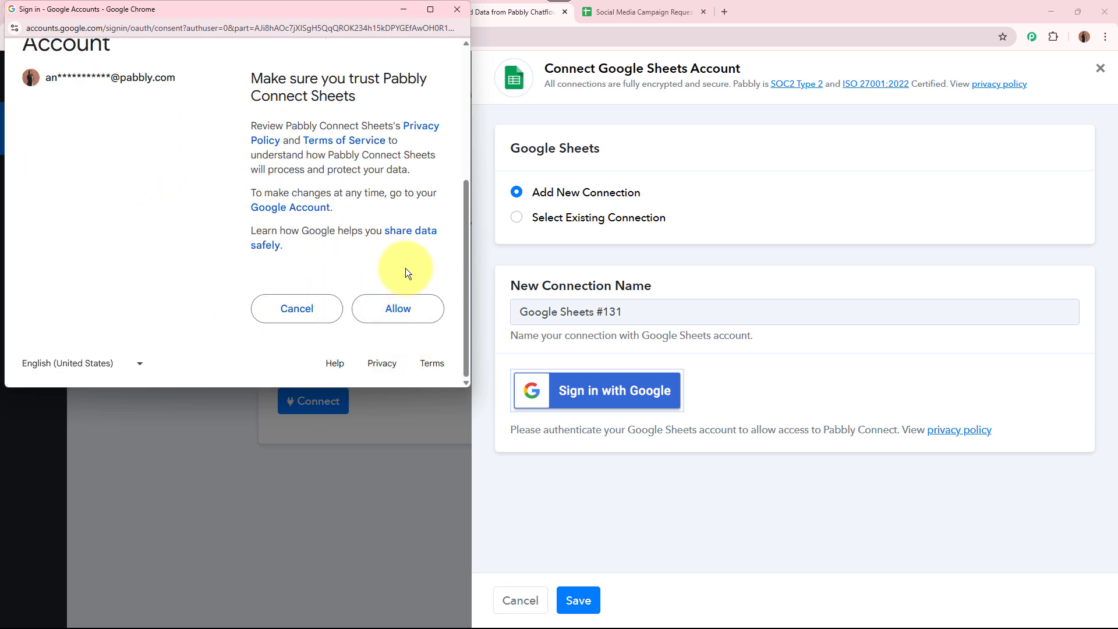
pyautogui.click(401, 309)
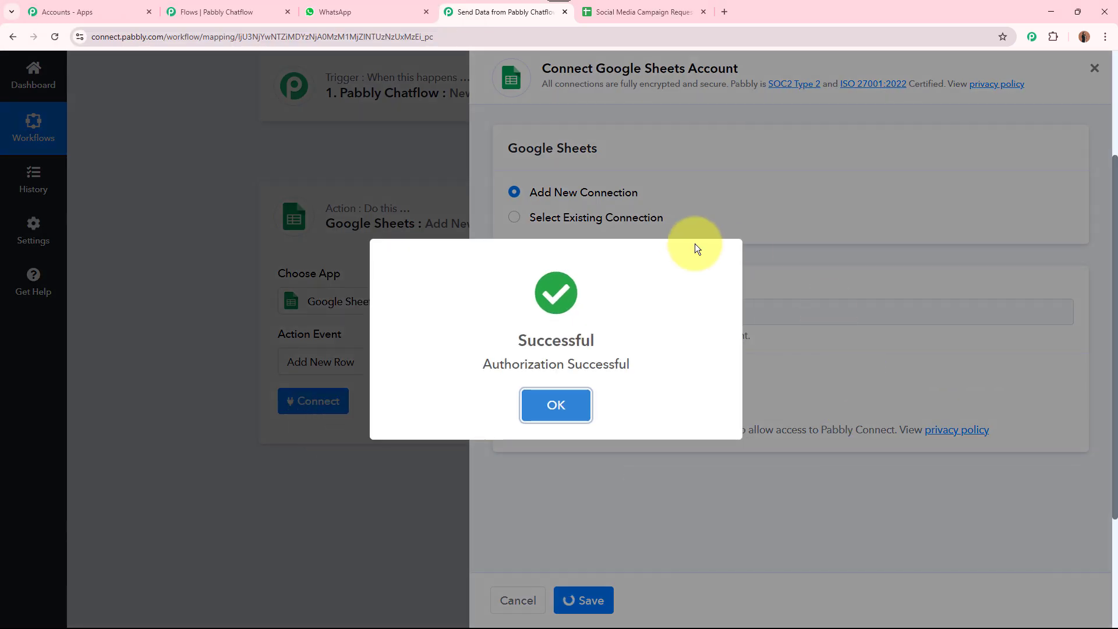
pyautogui.click(550, 385)
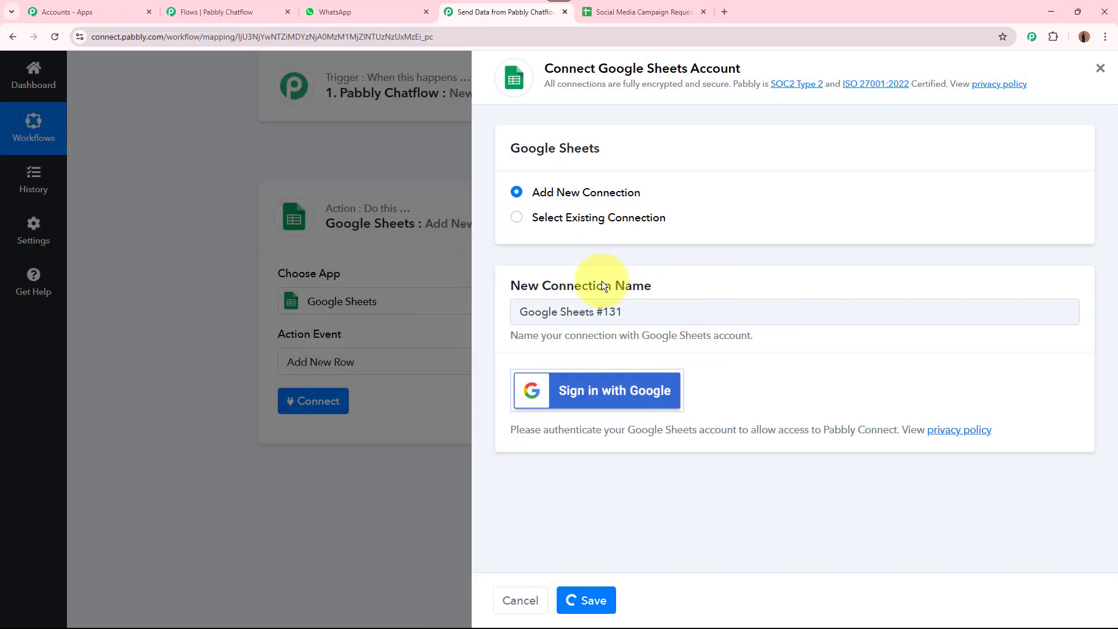
# Select the Social Media Campaign Requests spreadsheet for the Add New Row step
pyautogui.scroll(-5, 139, 335)
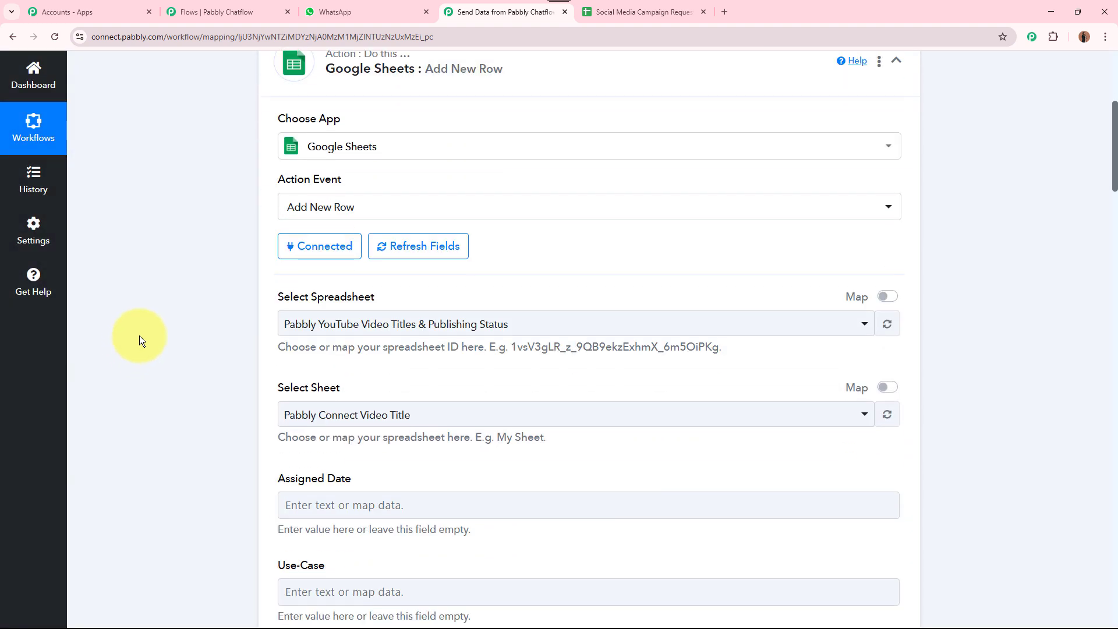
pyautogui.moveTo(278, 140); pyautogui.dragTo(365, 138)
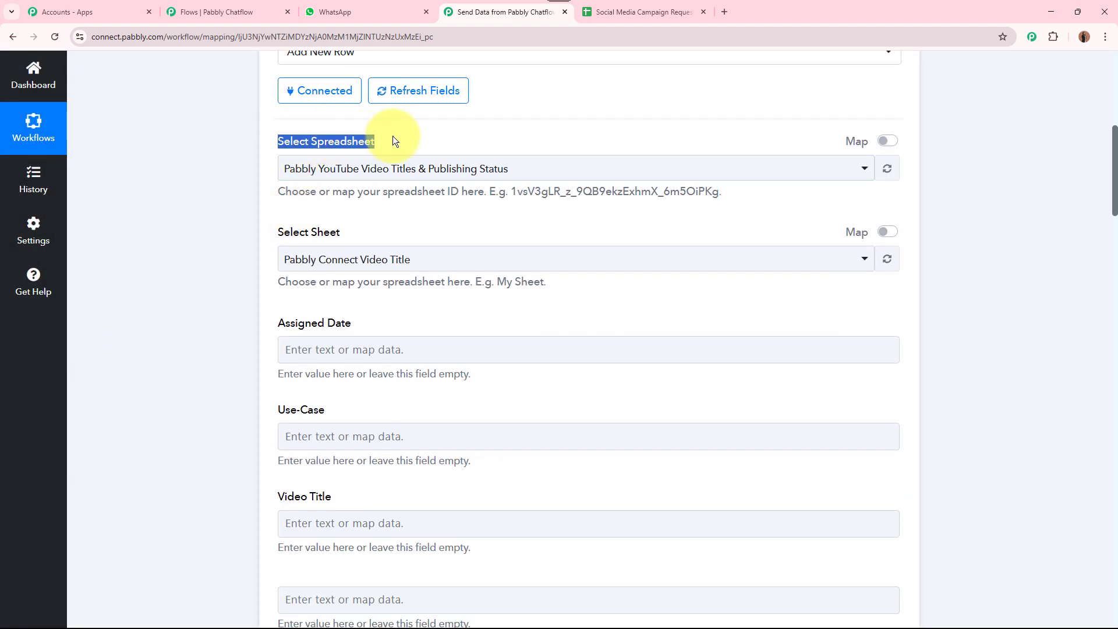
pyautogui.click(641, 12)
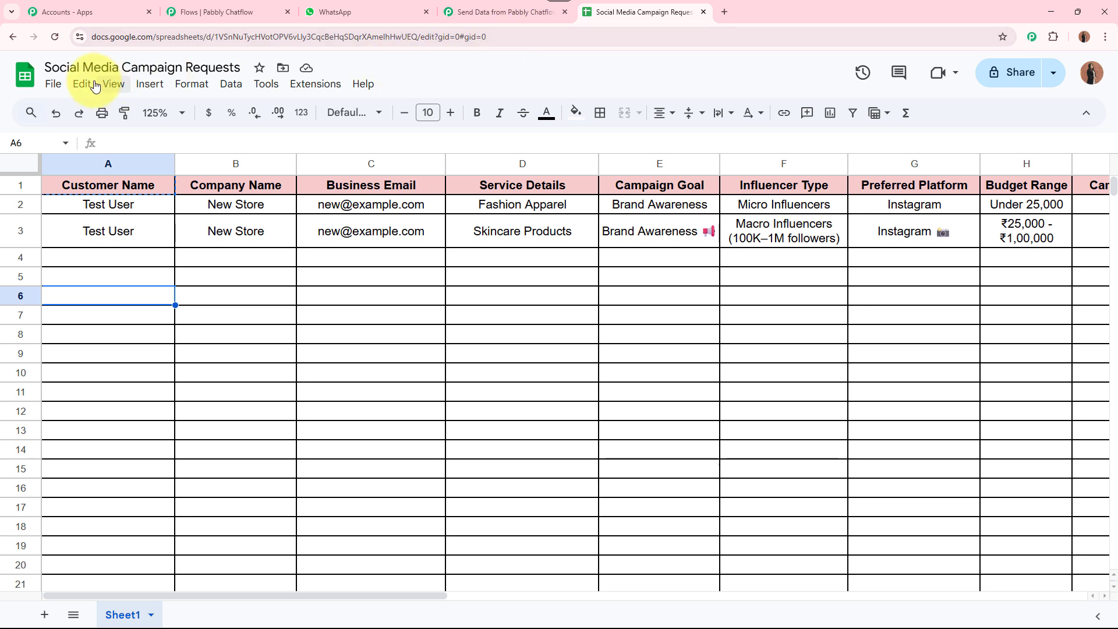
pyautogui.click(72, 69)
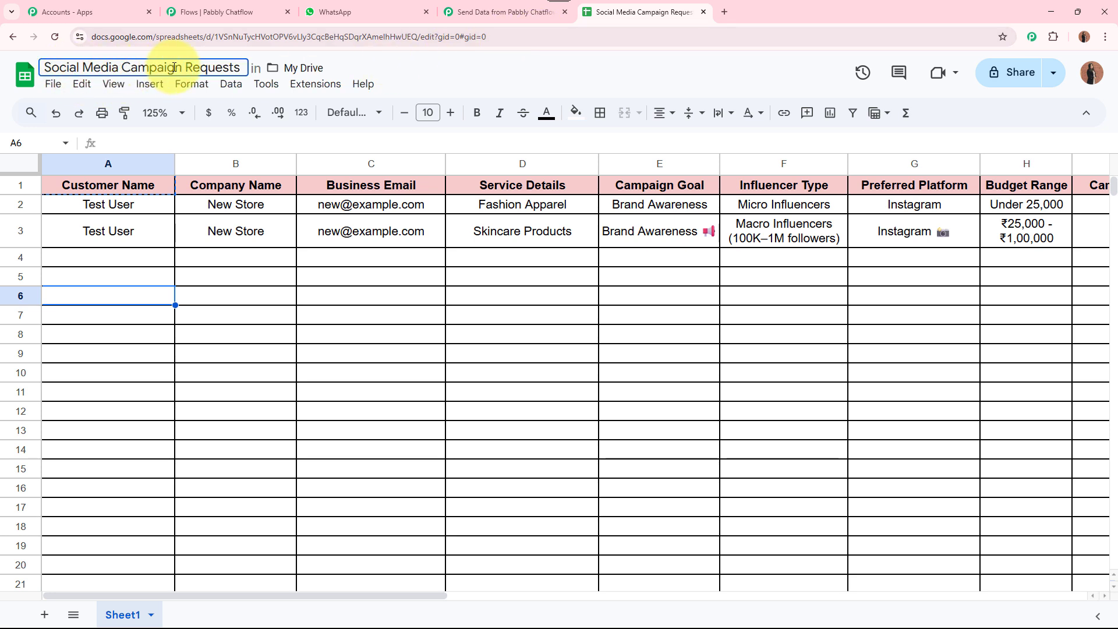
pyautogui.click(462, 9)
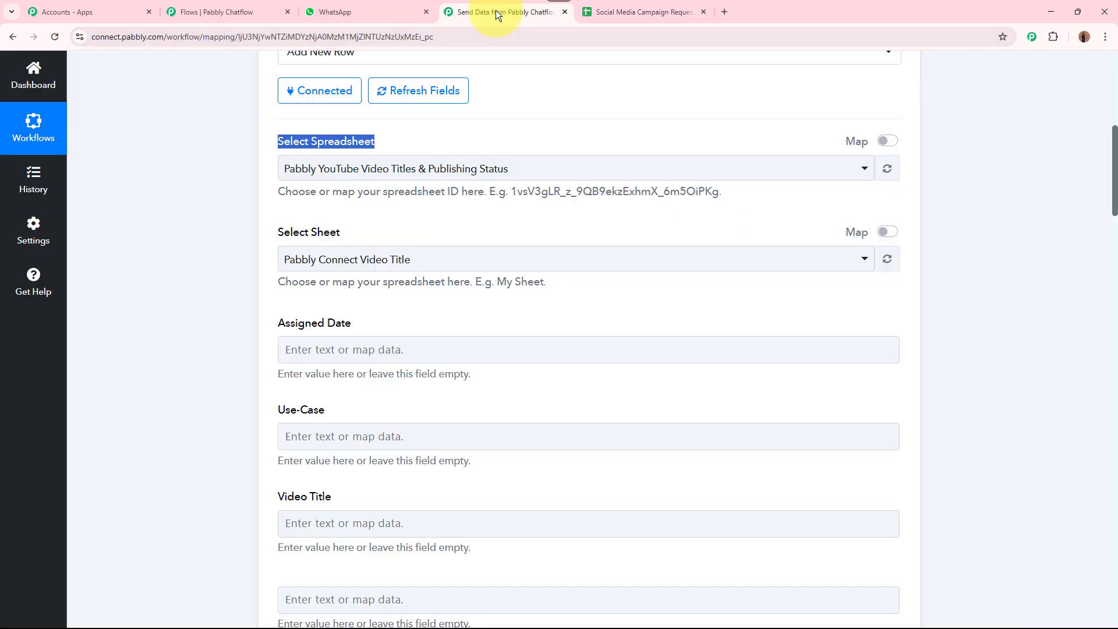
pyautogui.click(474, 169)
pyautogui.click(458, 260)
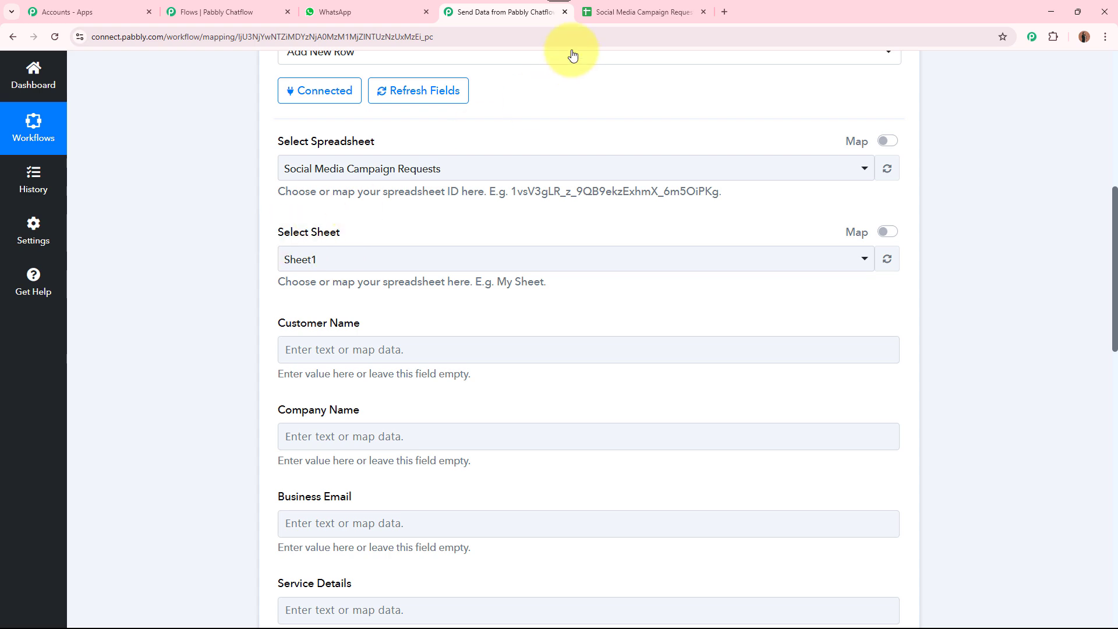
# Choose Sheet1 as the target sheet
pyautogui.click(591, 12)
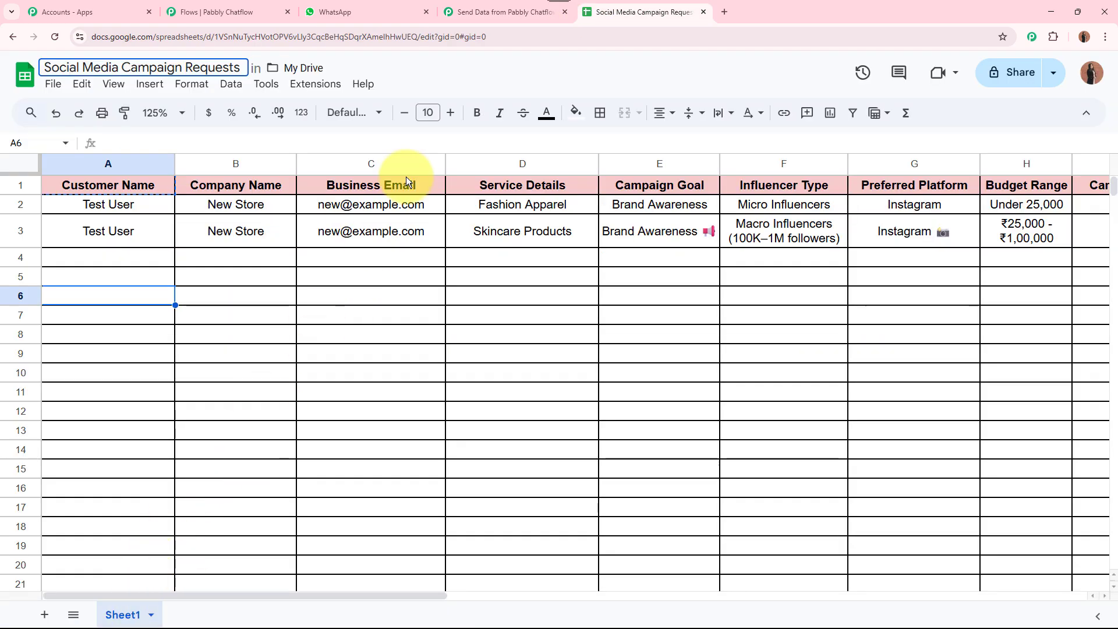
pyautogui.click(499, 11)
pyautogui.click(361, 263)
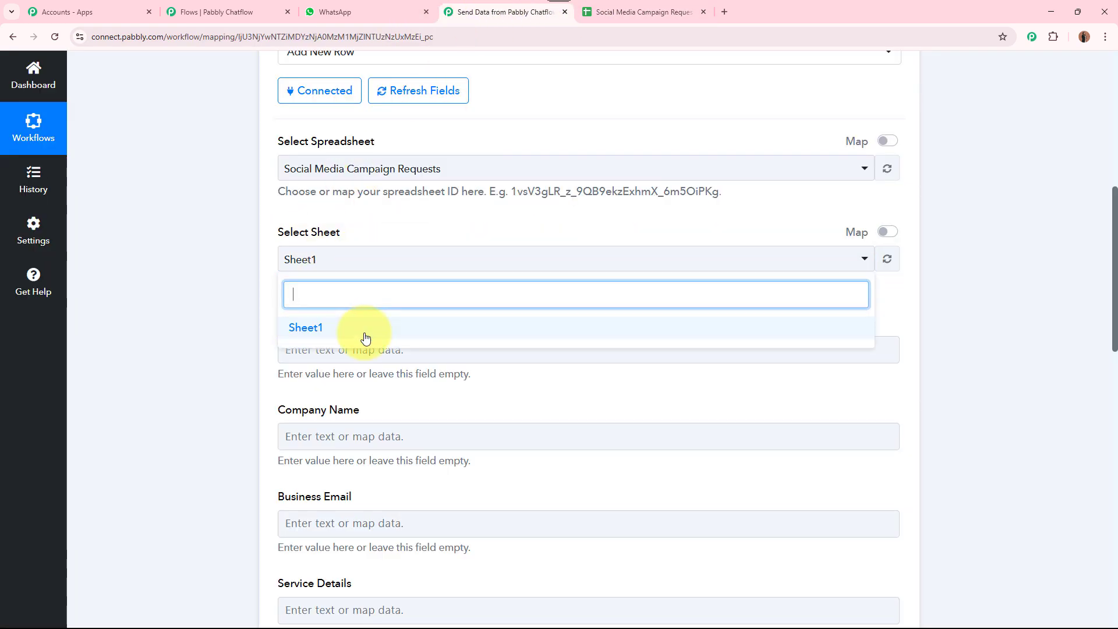
pyautogui.click(365, 328)
pyautogui.scroll(-6, 229, 286)
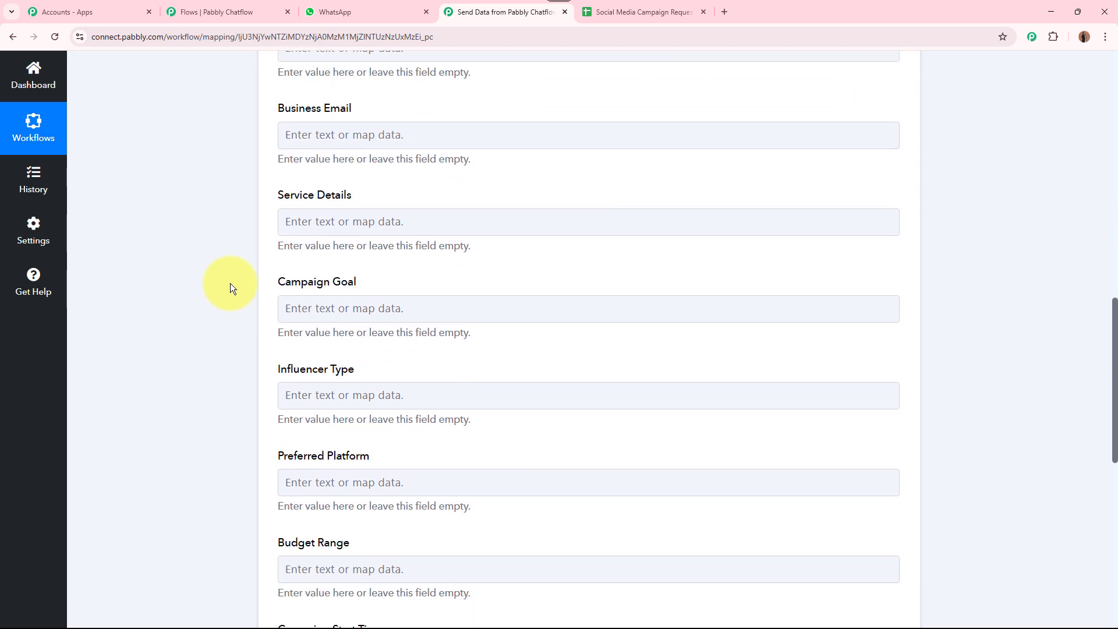
pyautogui.scroll(-4, 229, 283)
pyautogui.scroll(6, 227, 288)
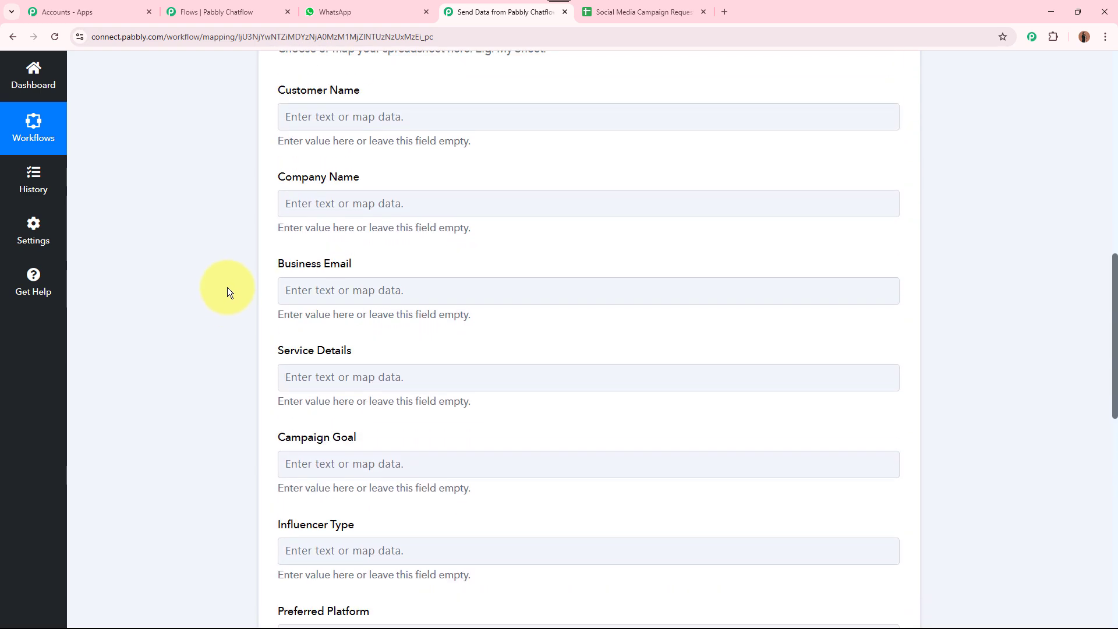
pyautogui.scroll(1, 227, 287)
pyautogui.moveTo(279, 255); pyautogui.dragTo(361, 256)
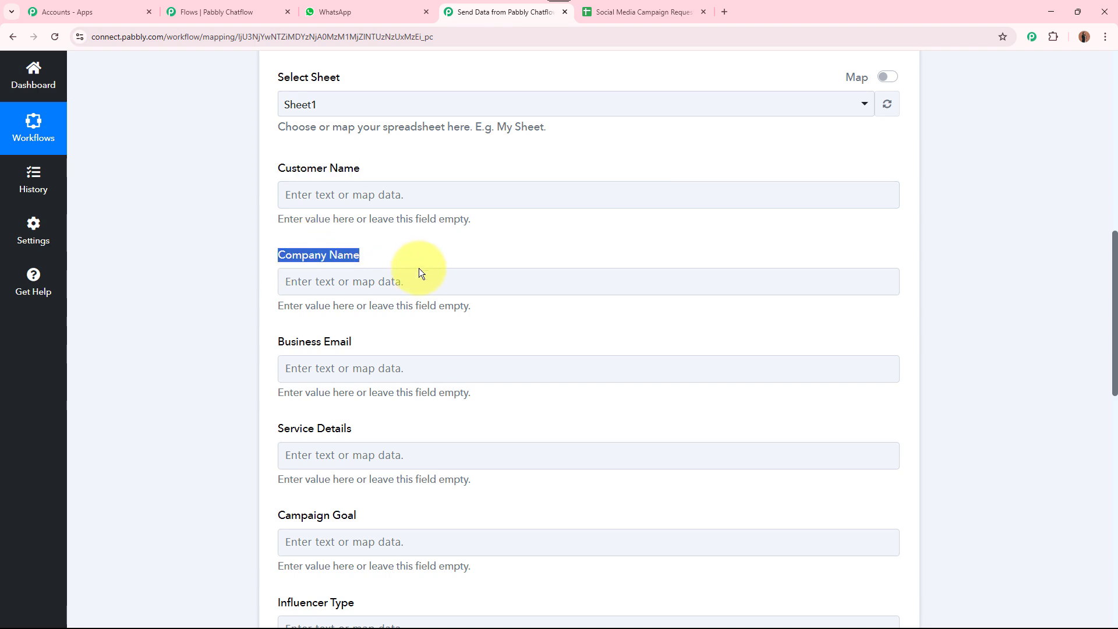
pyautogui.moveTo(279, 342); pyautogui.dragTo(353, 343)
pyautogui.moveTo(276, 431); pyautogui.dragTo(362, 428)
pyautogui.scroll(-2, 303, 371)
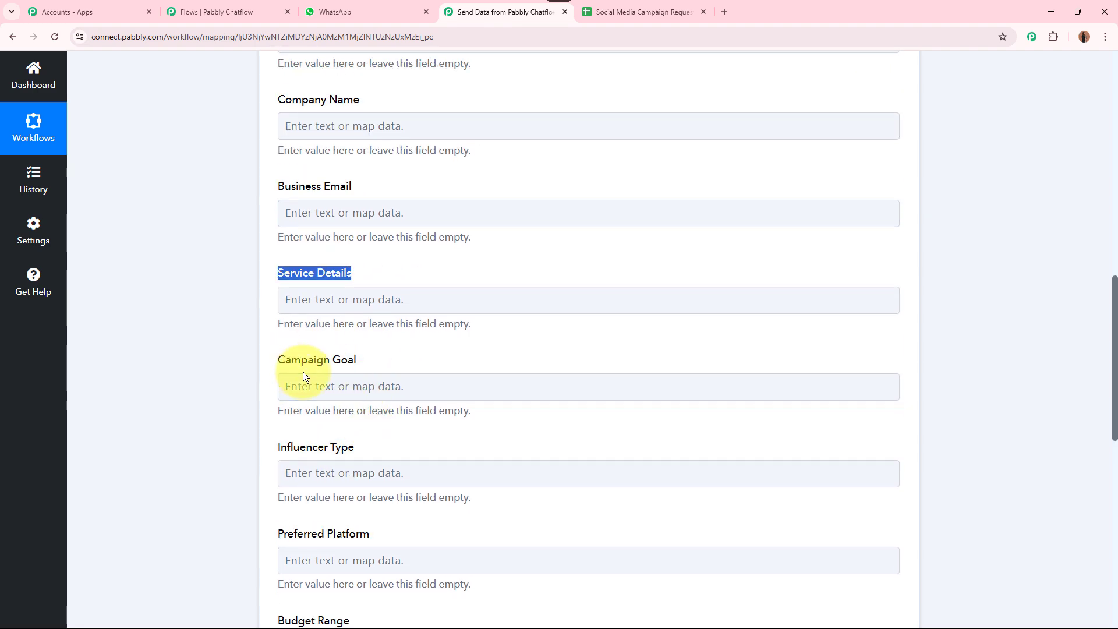
pyautogui.moveTo(269, 448); pyautogui.dragTo(378, 446)
pyautogui.scroll(-3, 378, 446)
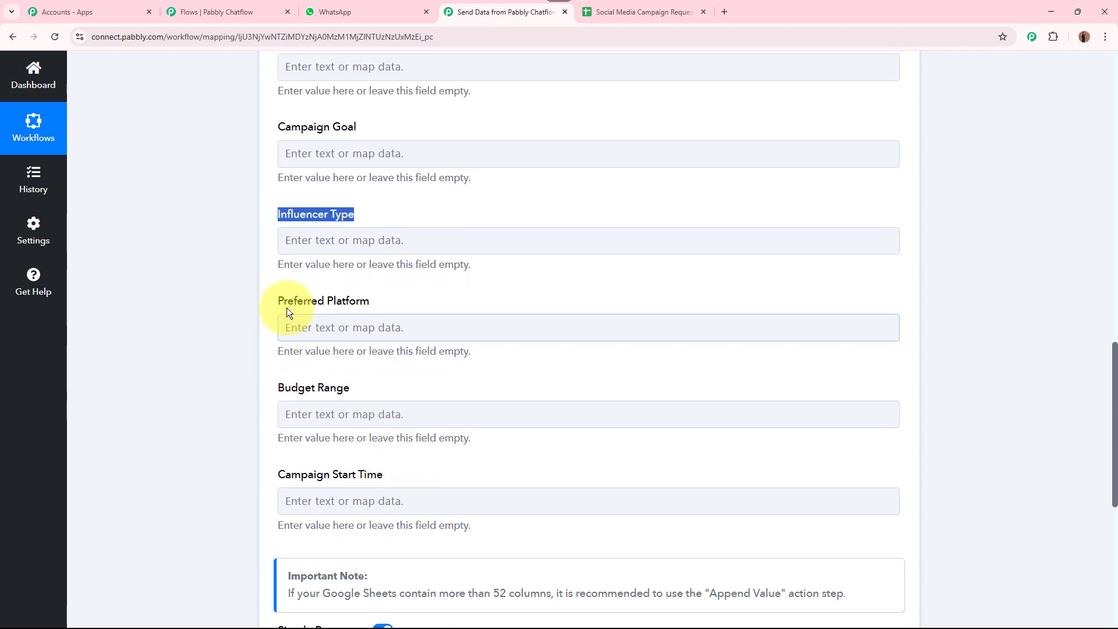
pyautogui.moveTo(278, 296); pyautogui.dragTo(339, 340)
pyautogui.moveTo(278, 387); pyautogui.dragTo(351, 387)
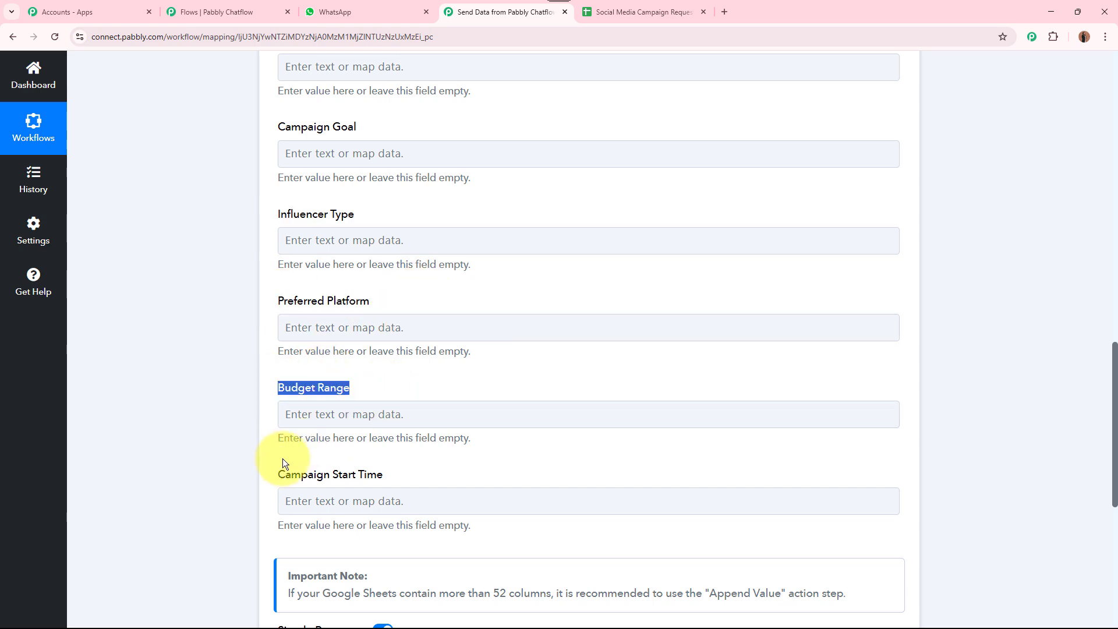
pyautogui.moveTo(278, 475); pyautogui.dragTo(435, 476)
pyautogui.click(436, 475)
pyautogui.scroll(4, 437, 473)
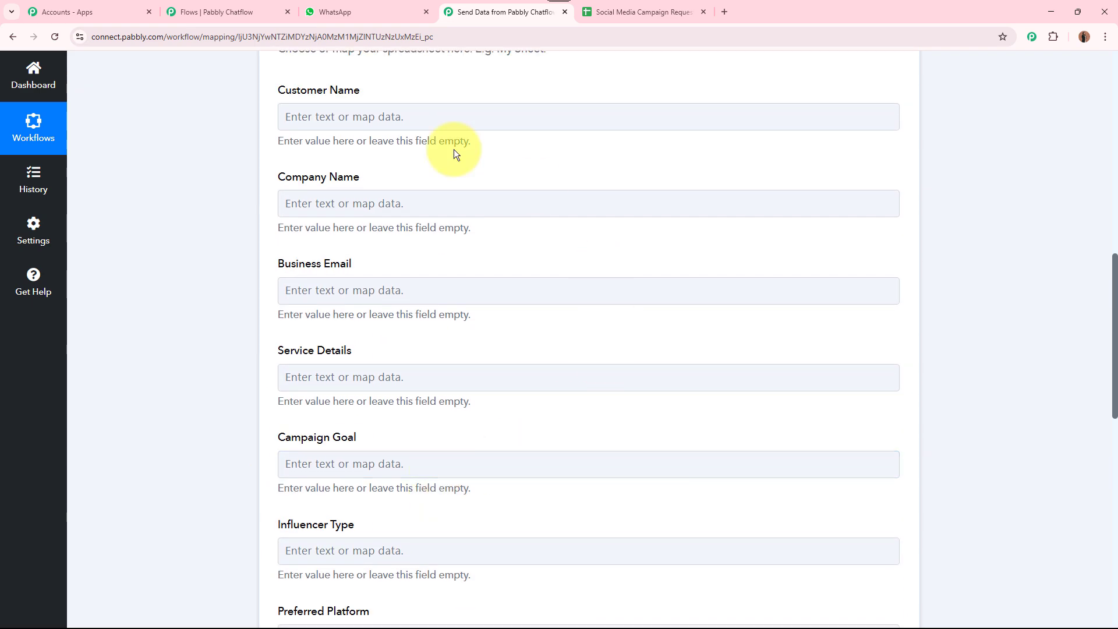
pyautogui.click(641, 12)
pyautogui.click(89, 193)
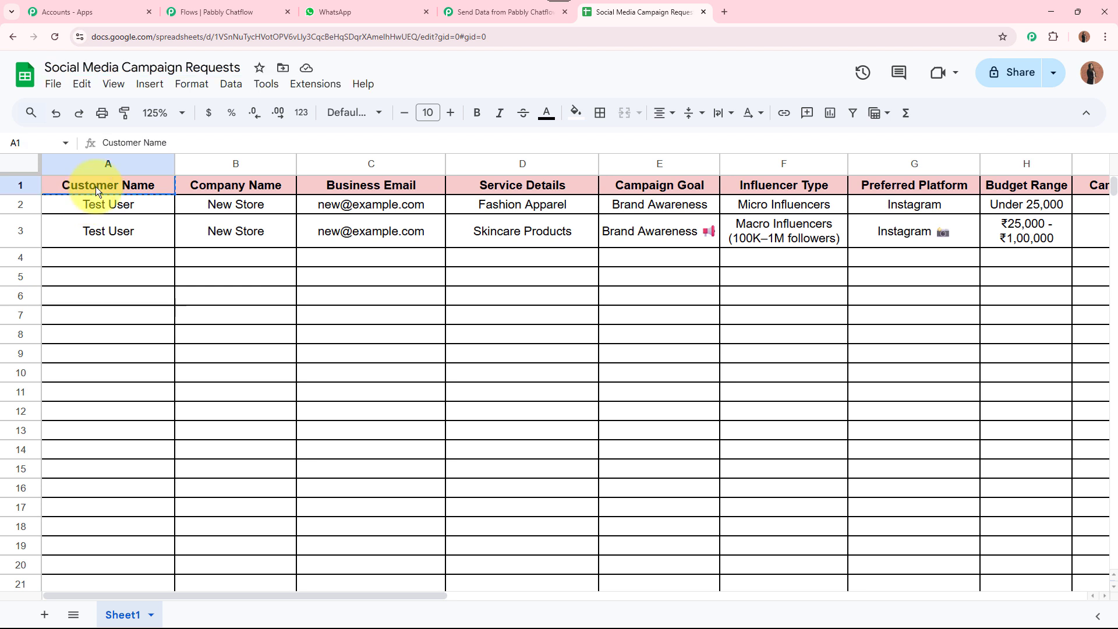
pyautogui.click(232, 184)
pyautogui.click(372, 184)
pyautogui.click(490, 184)
pyautogui.click(648, 184)
pyautogui.click(783, 185)
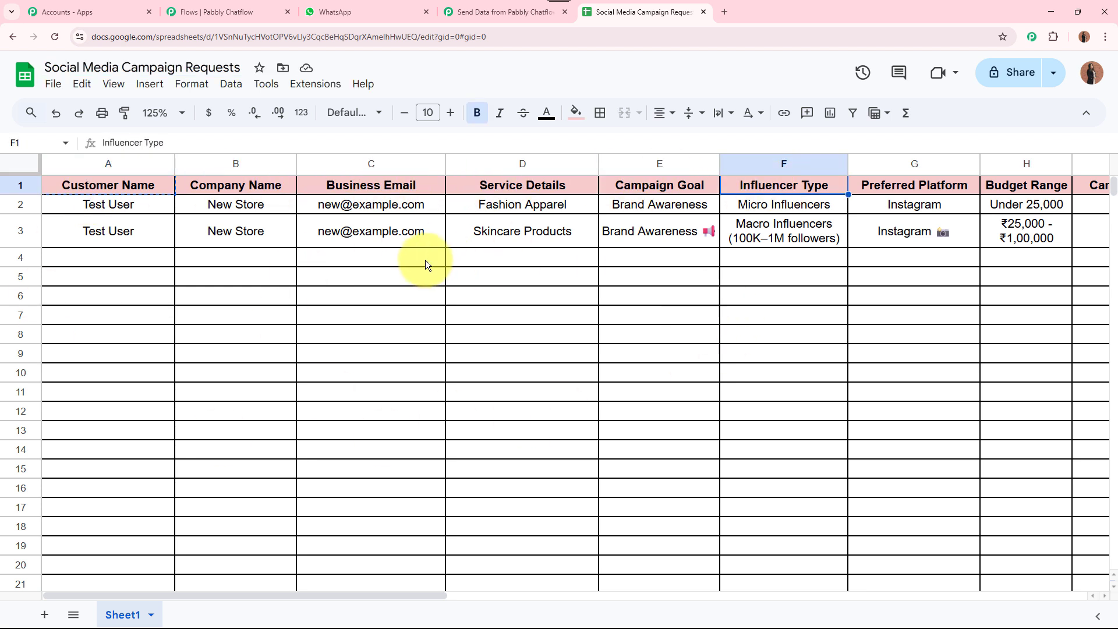
pyautogui.click(454, 13)
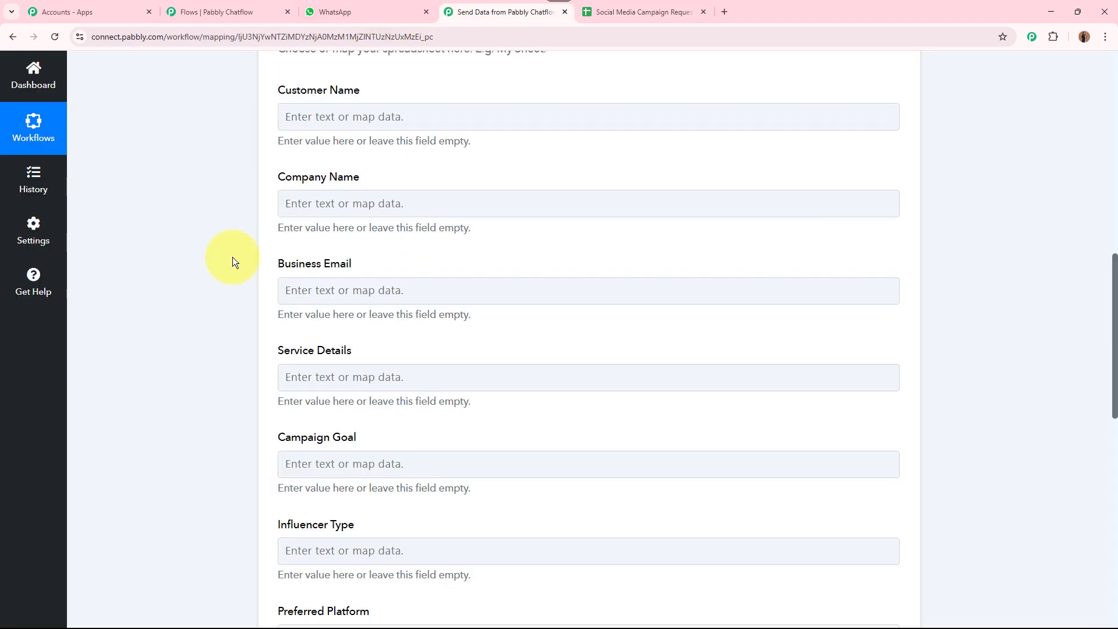
# Map the Chatflow CustomerName value into the Customer Name column
pyautogui.click(412, 116)
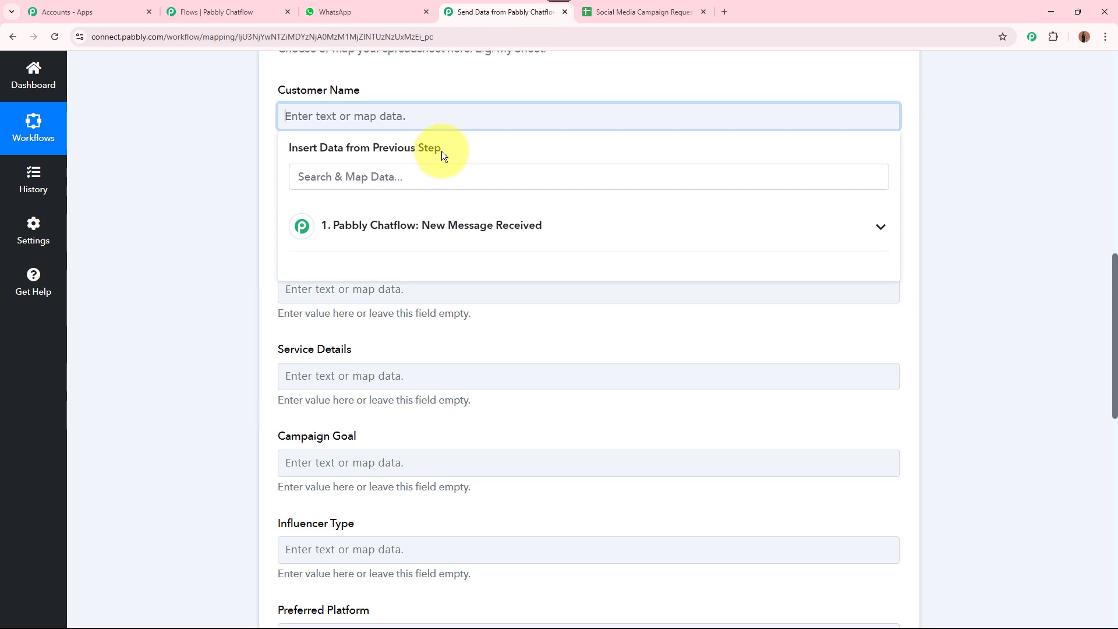
pyautogui.scroll(15, 442, 151)
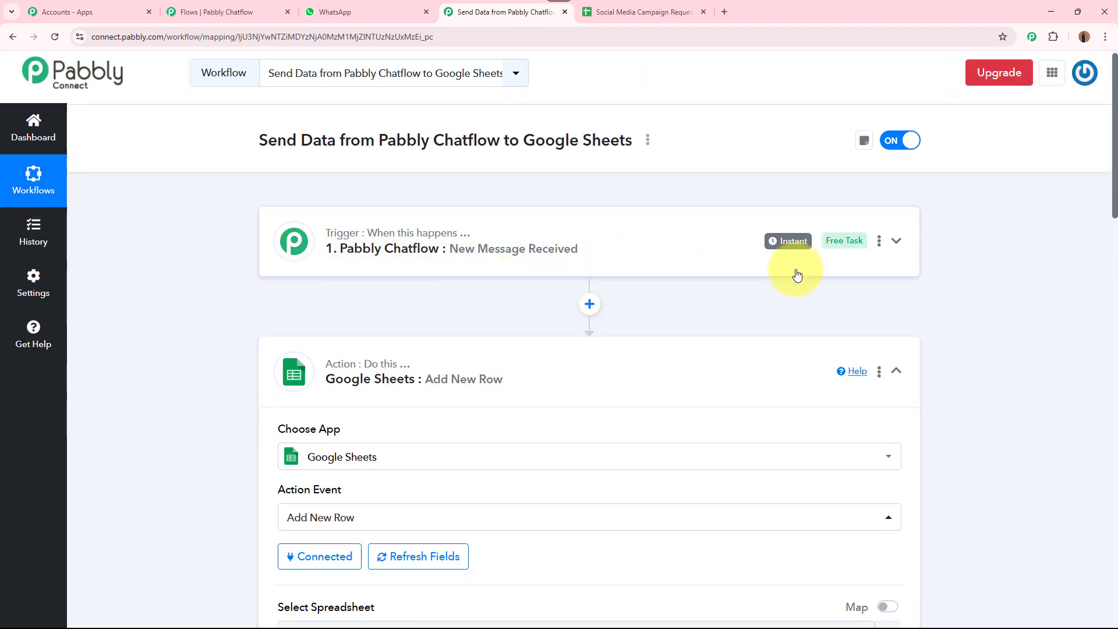
pyautogui.scroll(-5, 1034, 305)
pyautogui.scroll(-4, 1034, 305)
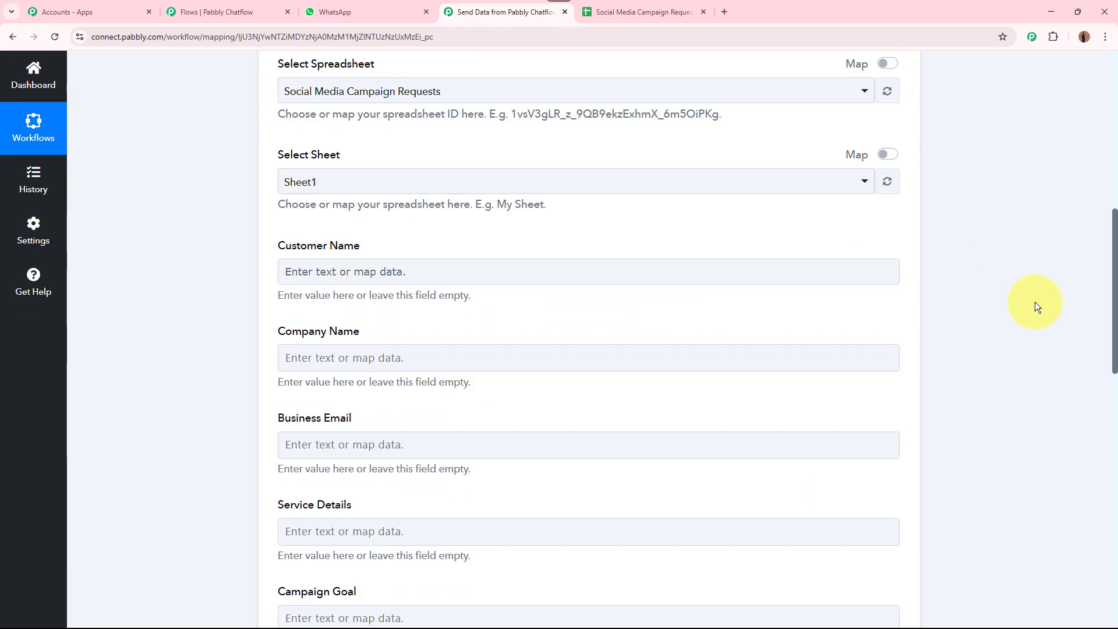
pyautogui.click(393, 265)
pyautogui.scroll(-3, 201, 256)
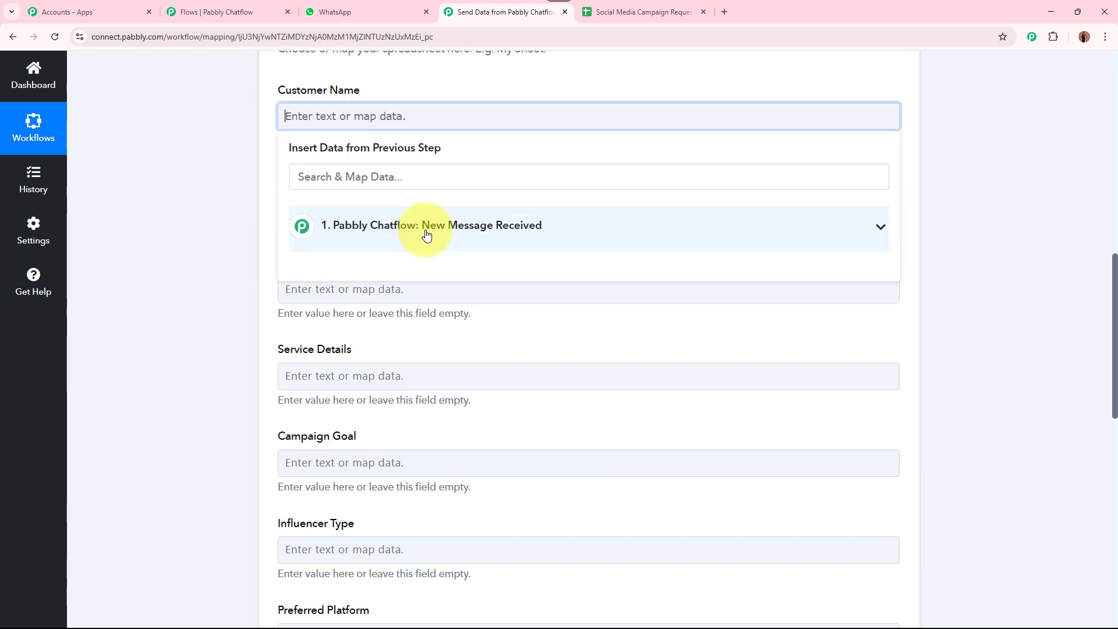
pyautogui.click(530, 234)
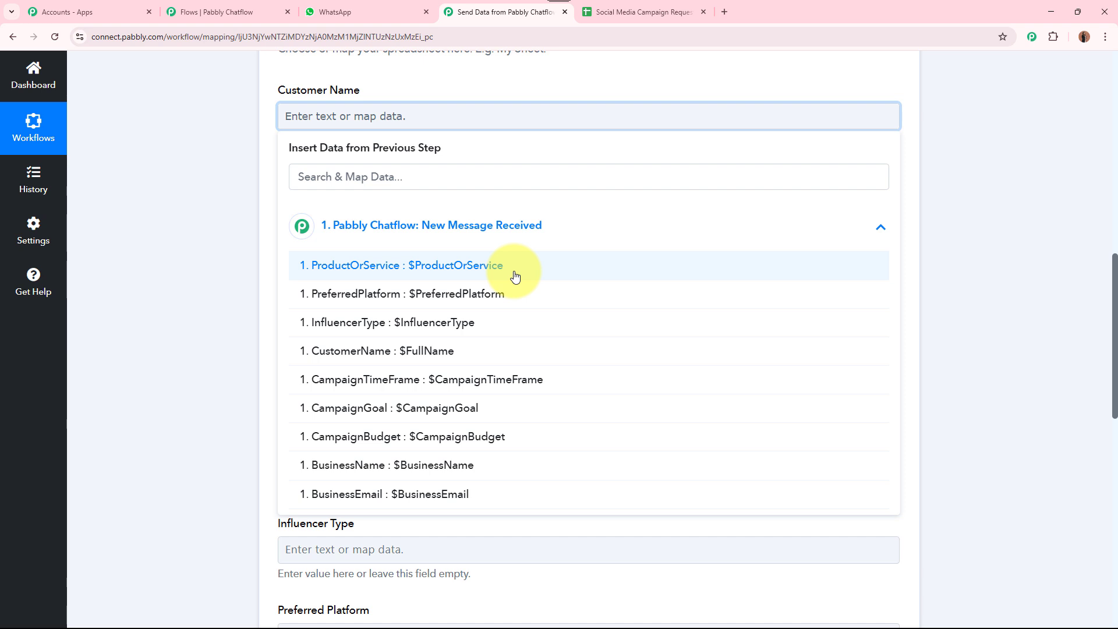
pyautogui.moveTo(277, 87); pyautogui.dragTo(358, 89)
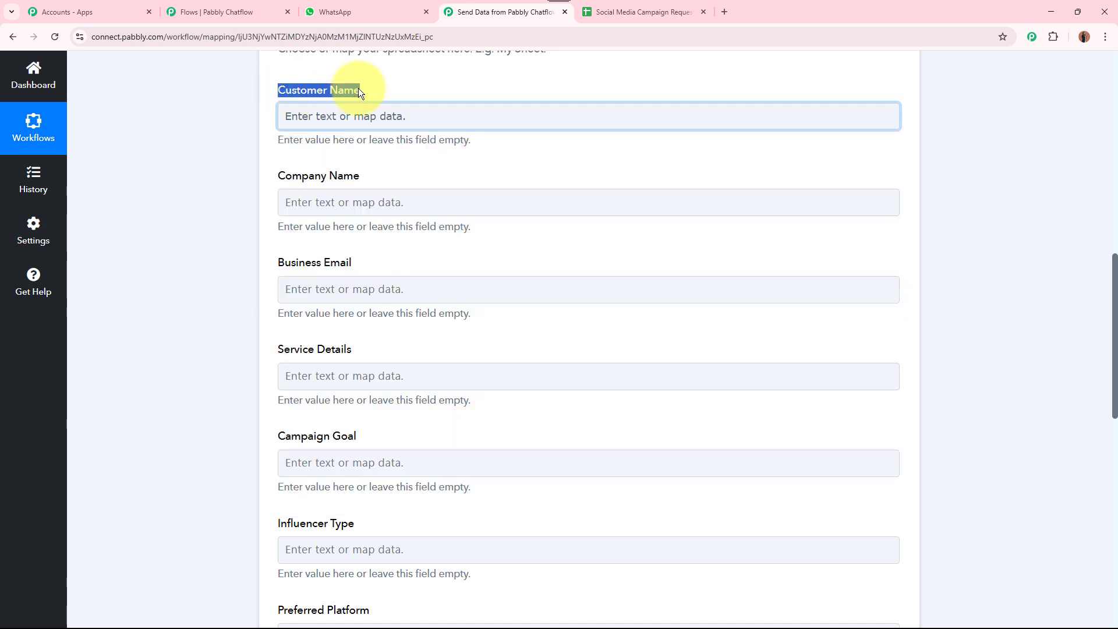
pyautogui.click(357, 116)
pyautogui.click(395, 230)
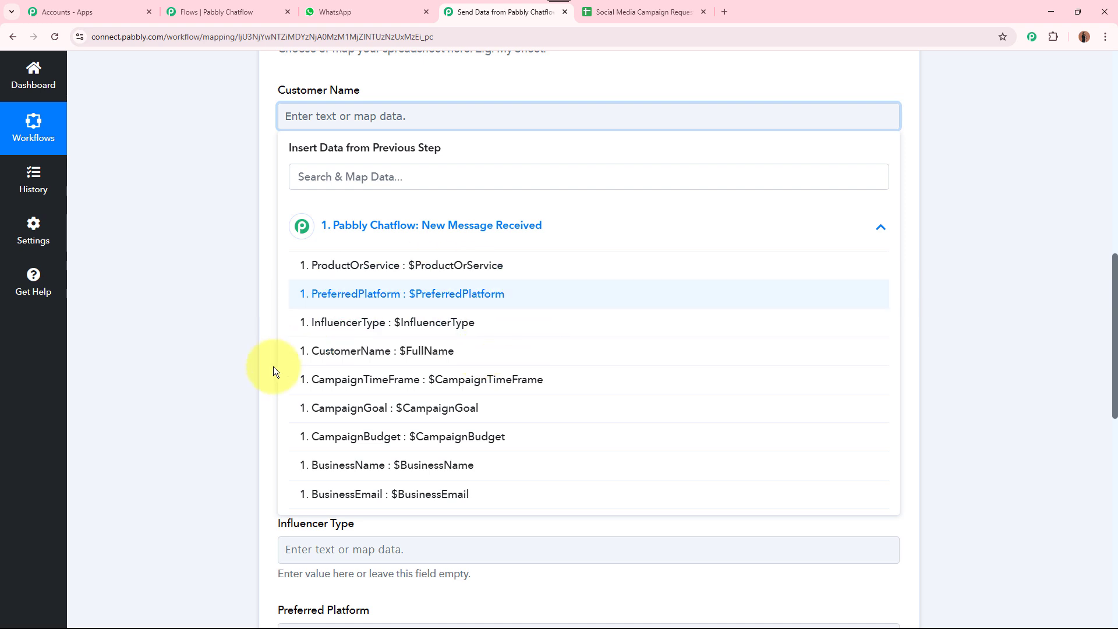
pyautogui.click(513, 359)
pyautogui.click(167, 237)
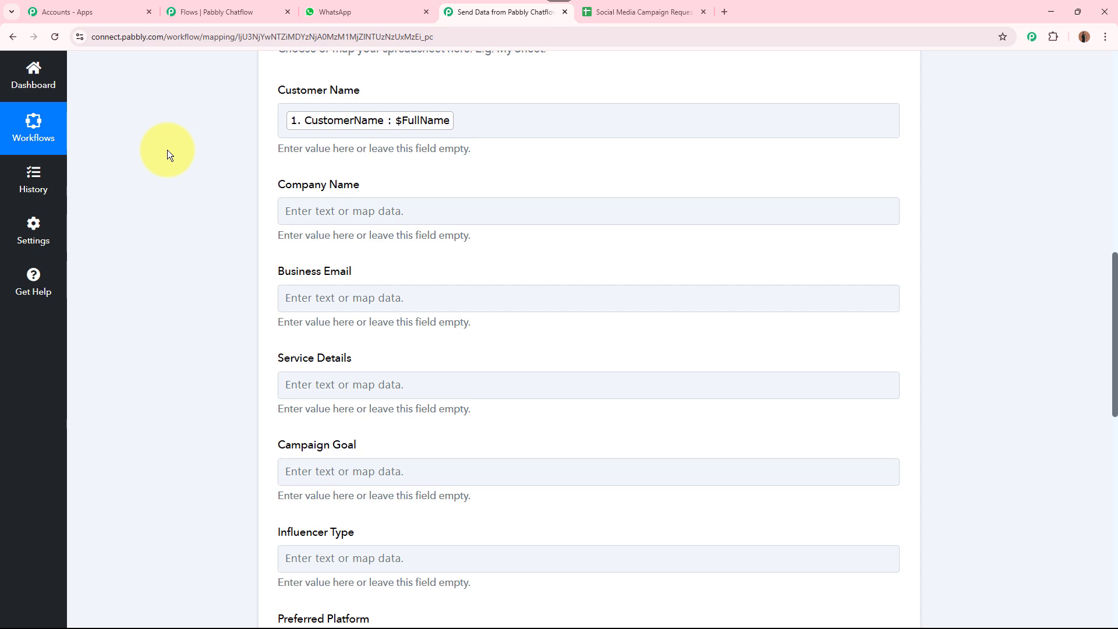
# Map BusinessName into Company Name and the other answers into their matching columns
pyautogui.scroll(10, 178, 194)
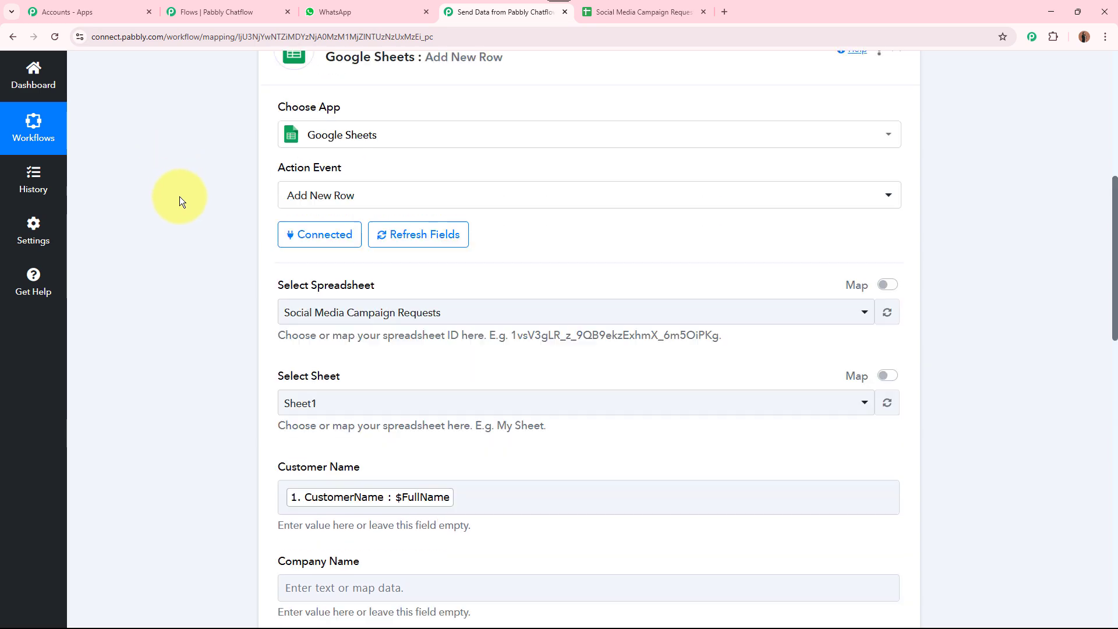
pyautogui.scroll(-10, 624, 259)
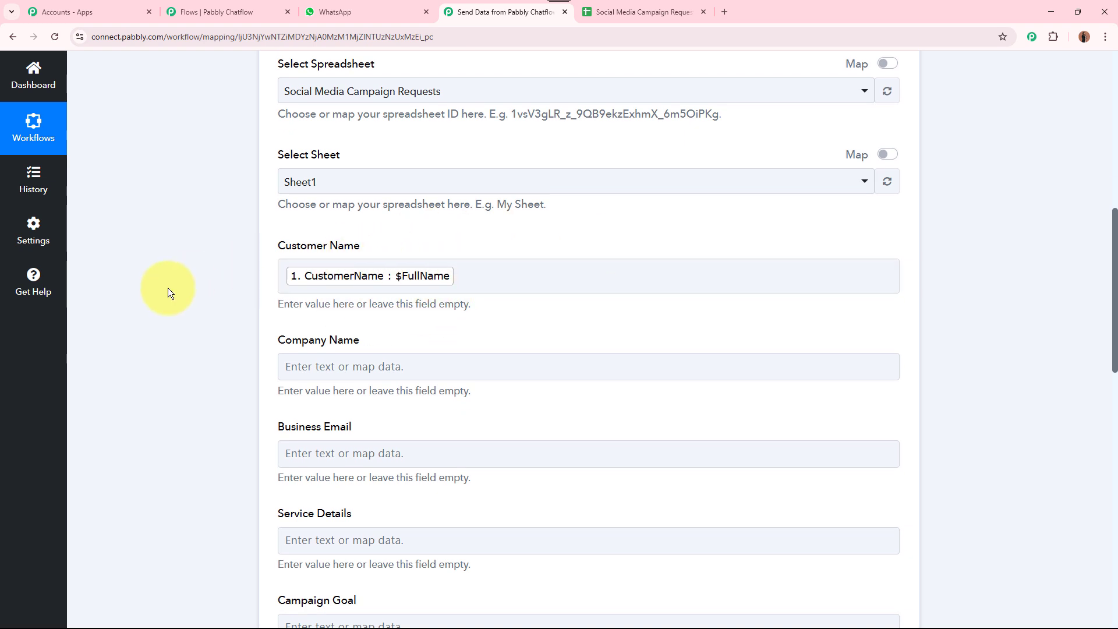
pyautogui.scroll(-3, 168, 288)
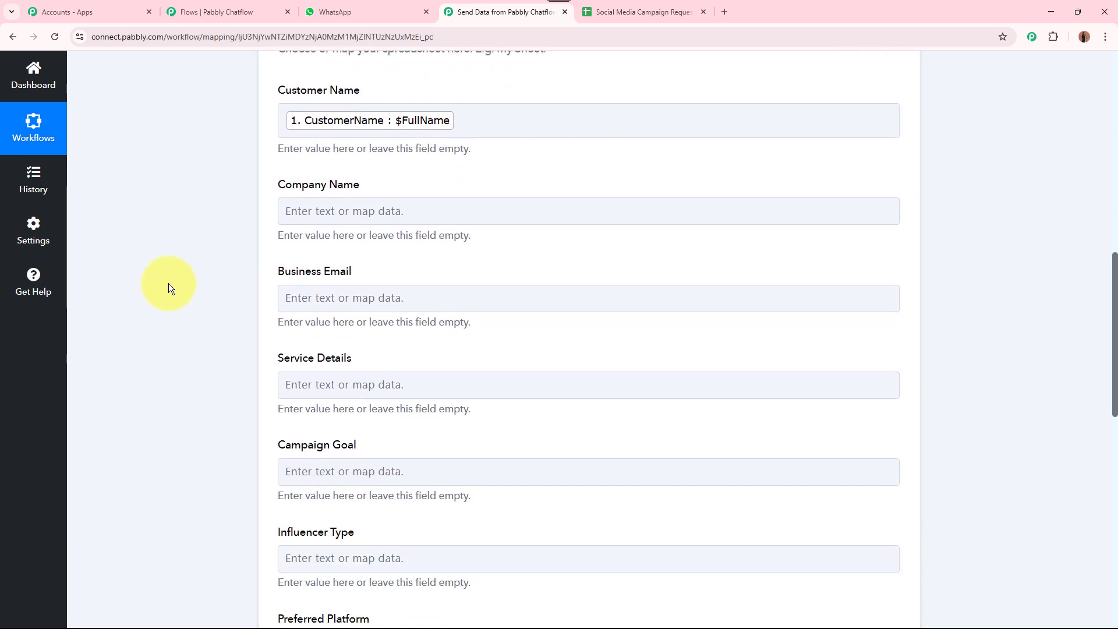
pyautogui.click(345, 211)
pyautogui.click(381, 331)
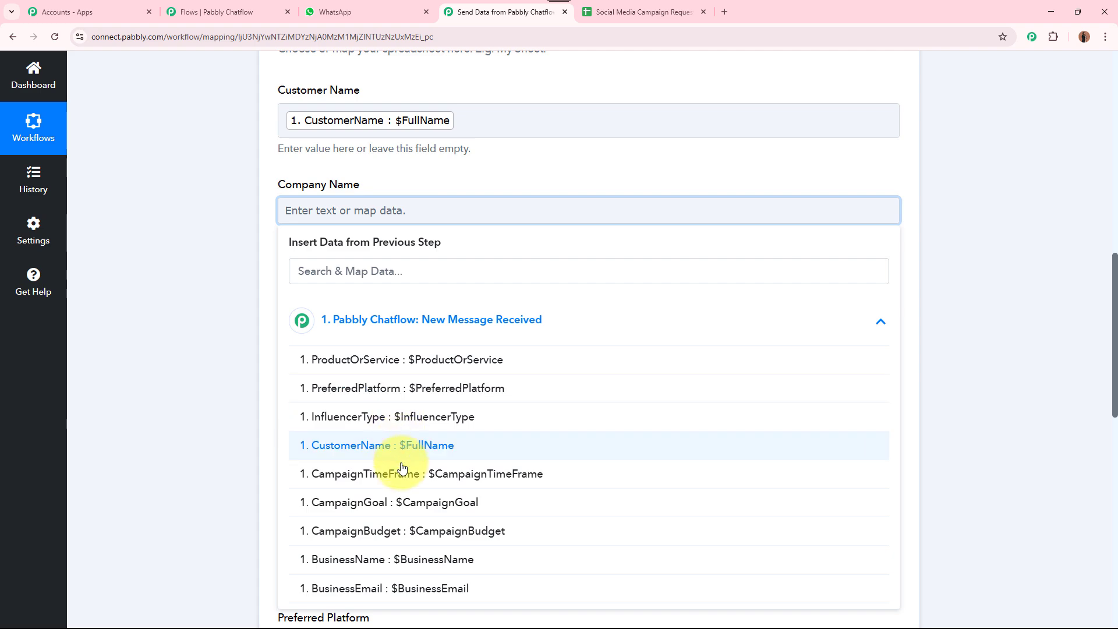
pyautogui.click(463, 562)
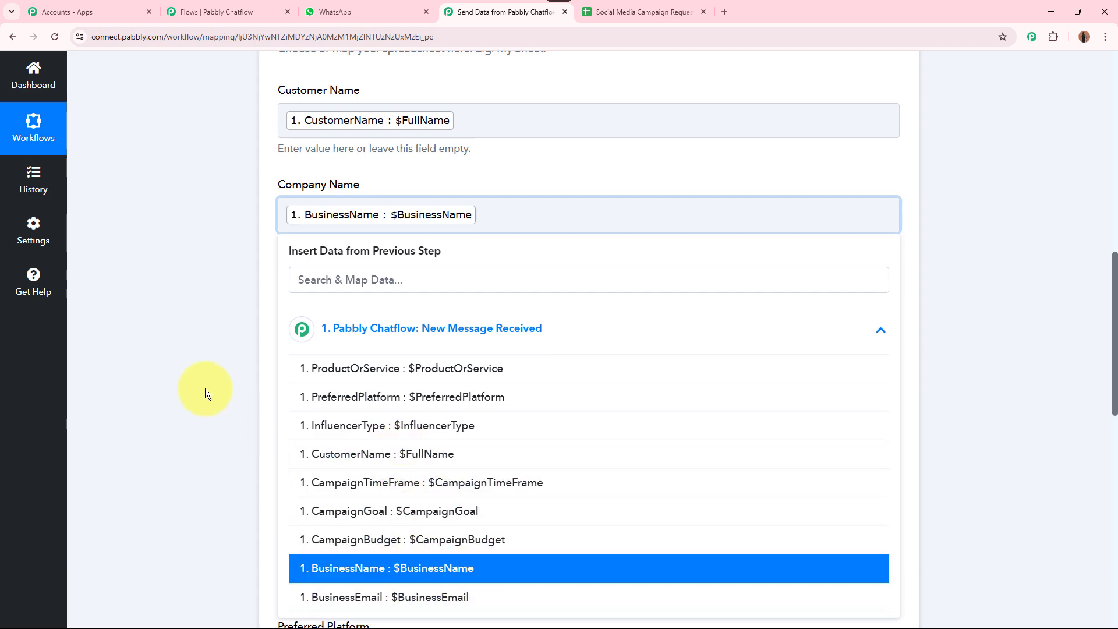
pyautogui.scroll(-5, 203, 379)
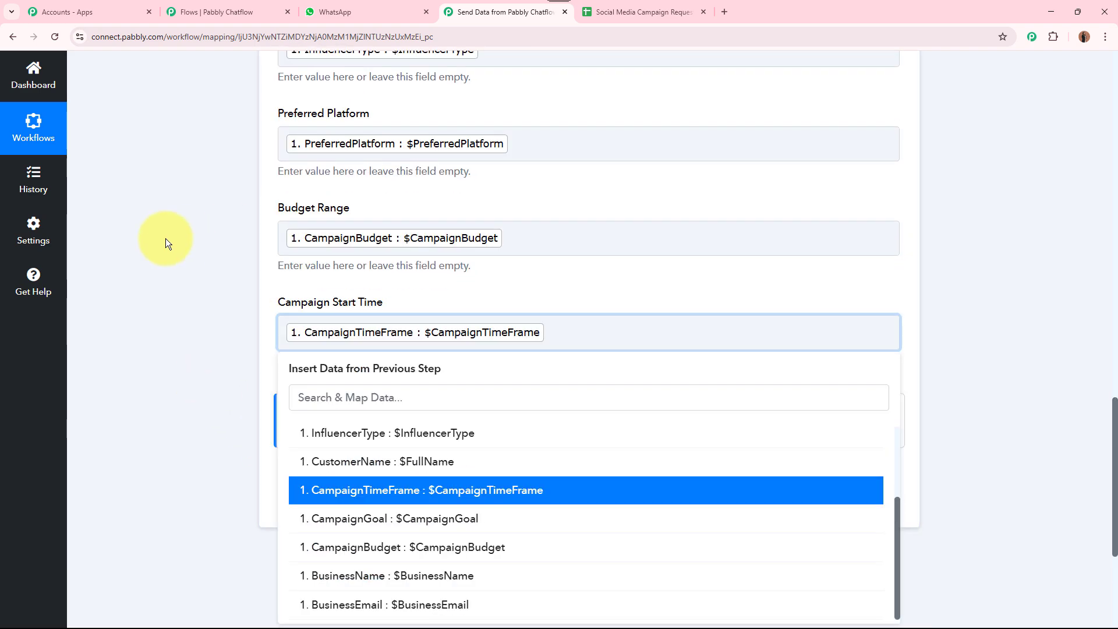
pyautogui.click(166, 238)
pyautogui.scroll(13, 163, 236)
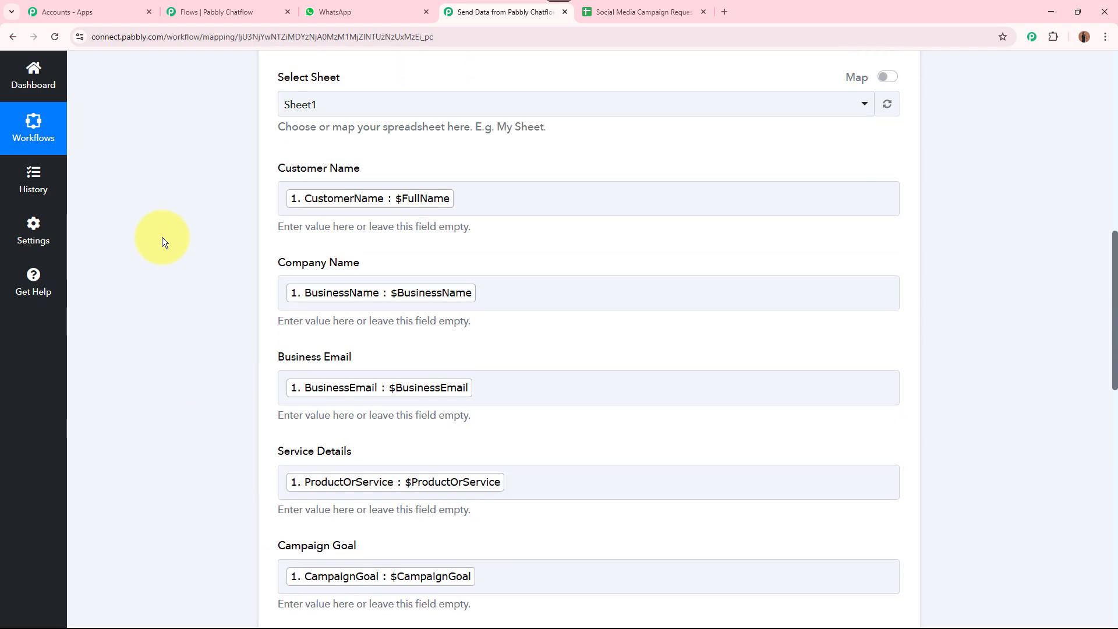
pyautogui.scroll(-8, 162, 236)
pyautogui.scroll(-8, 162, 237)
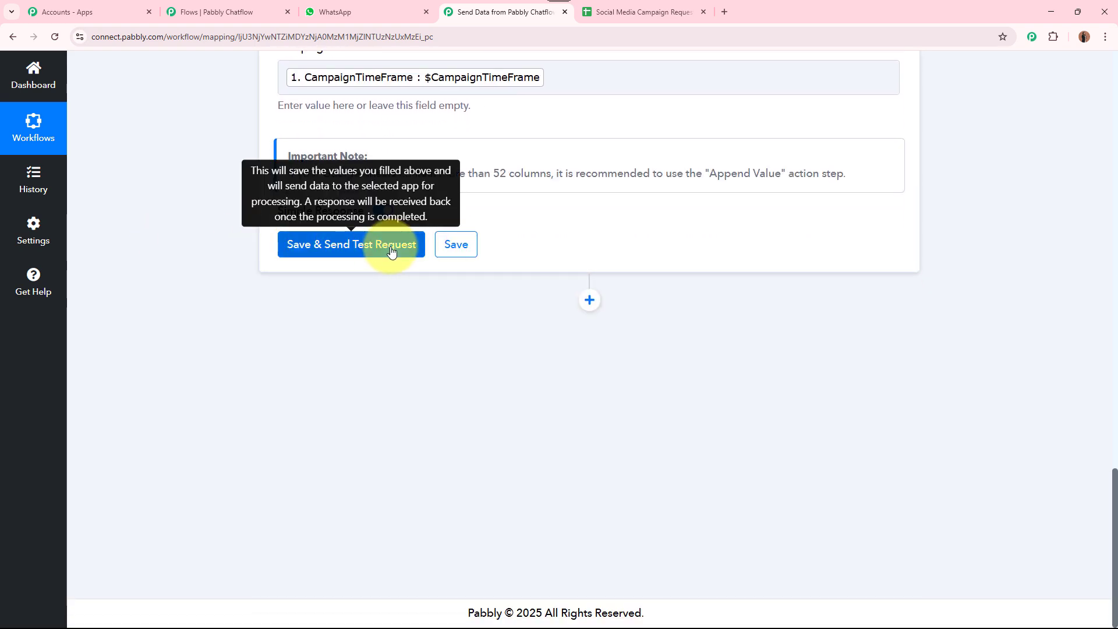
pyautogui.scroll(8, 571, 240)
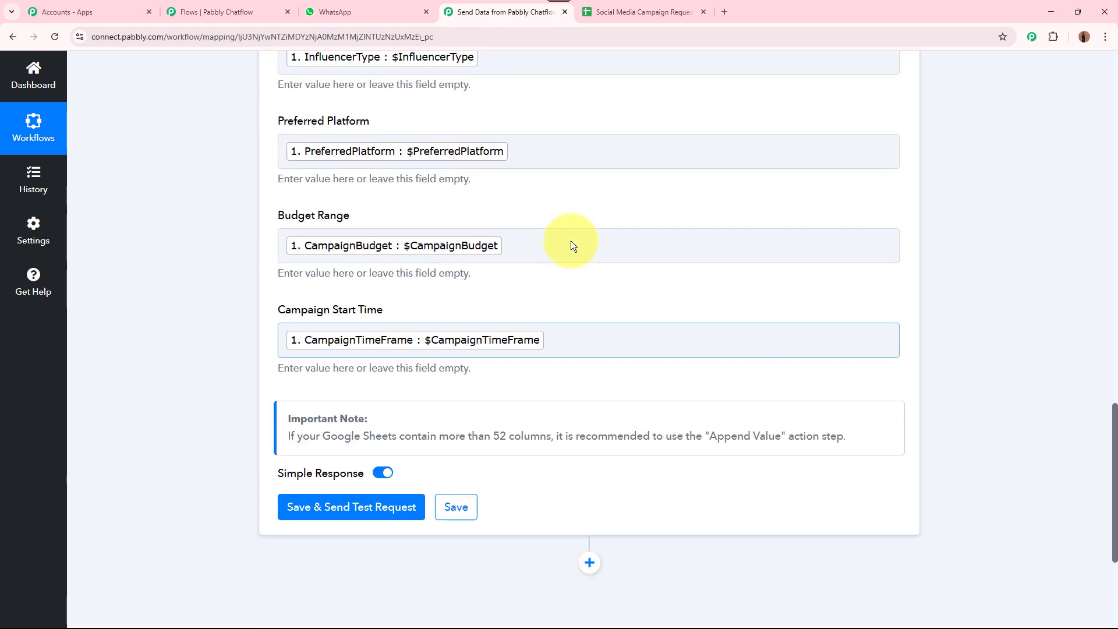
pyautogui.scroll(-8, 212, 338)
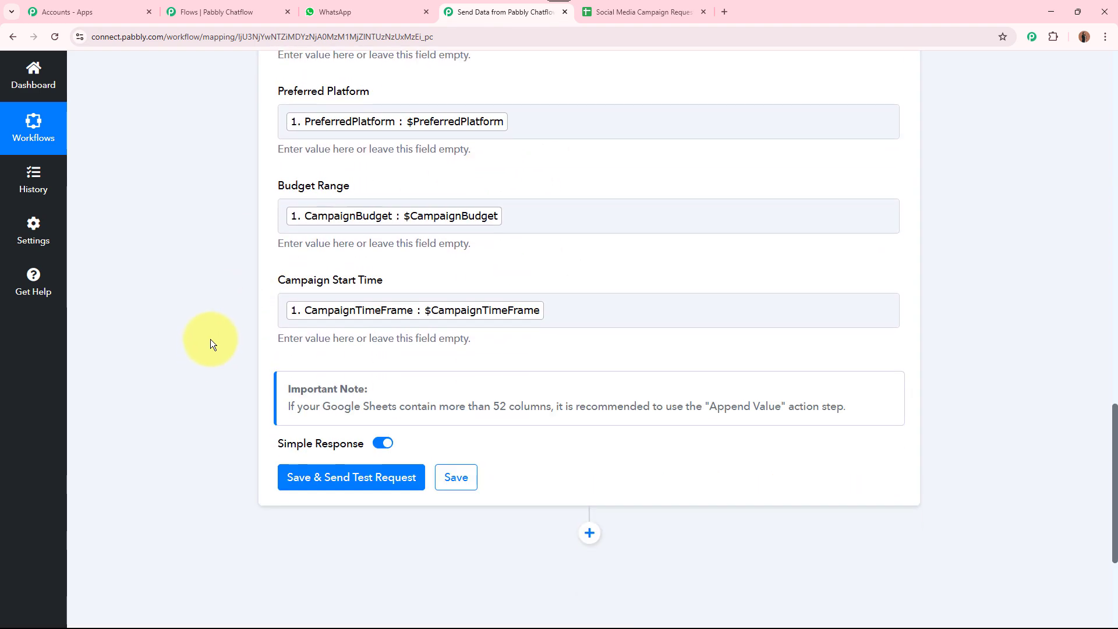
# Save and send a test request, then verify the new row 4 in the spreadsheet
pyautogui.click(376, 319)
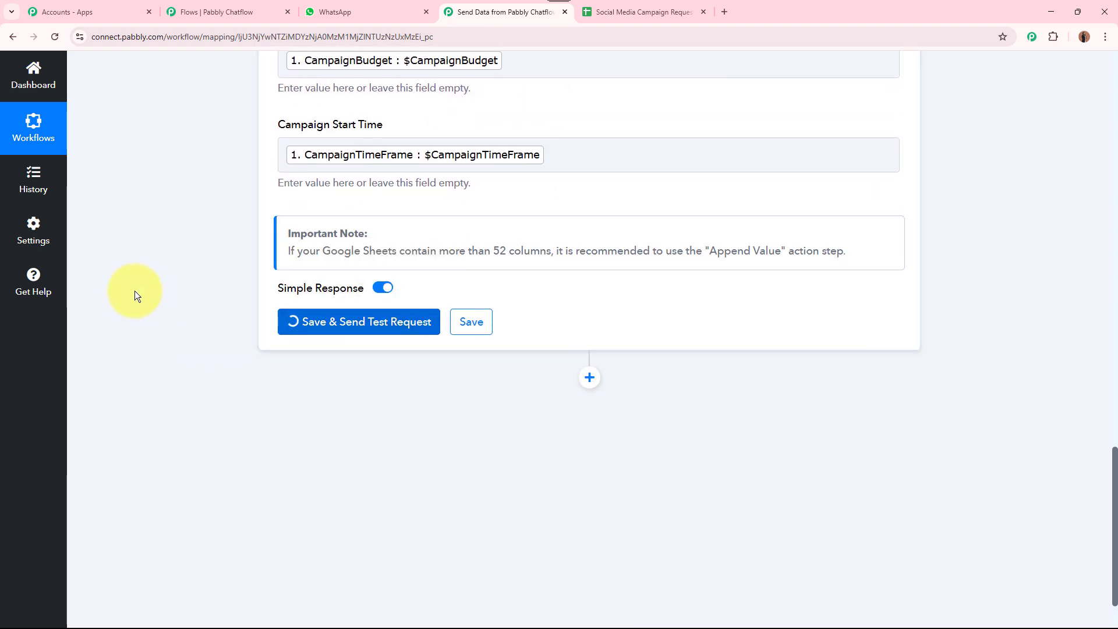
pyautogui.scroll(-4, 167, 313)
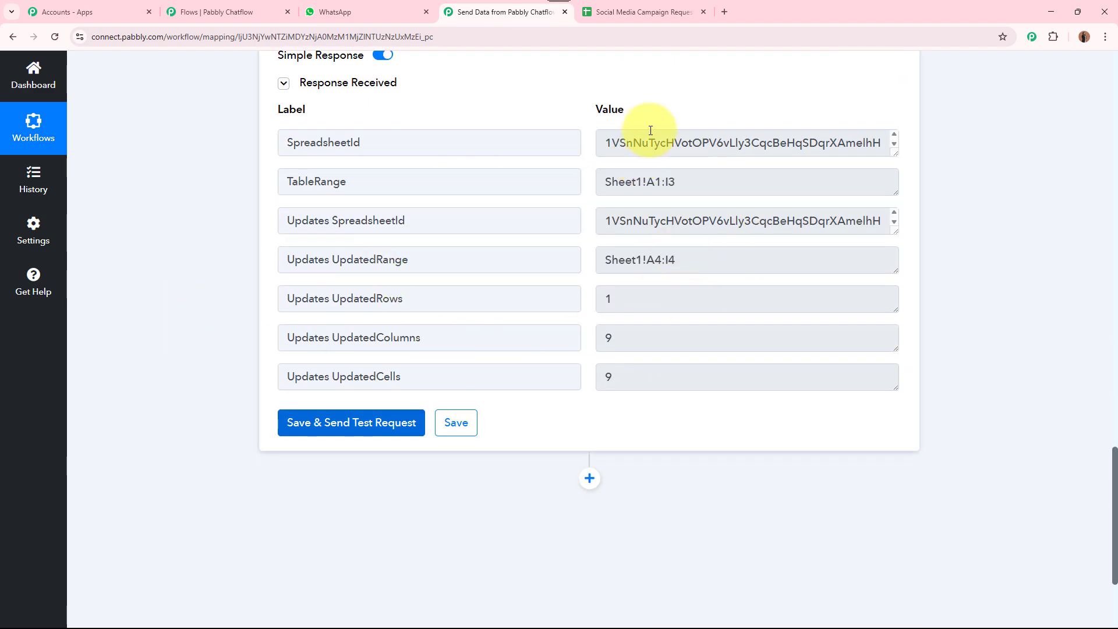
pyautogui.click(646, 12)
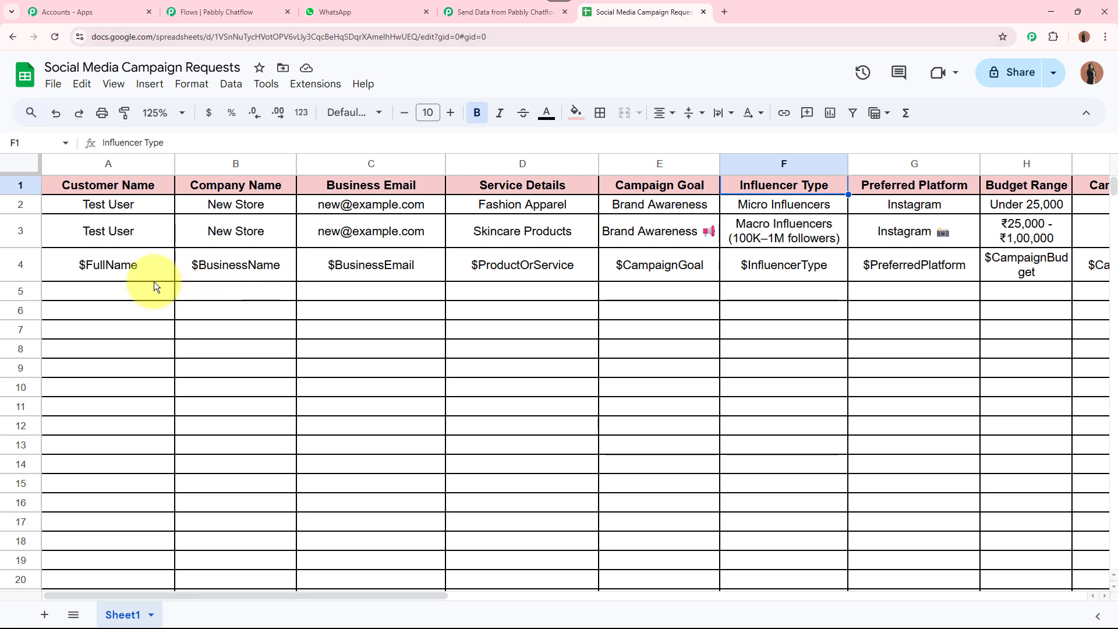
pyautogui.moveTo(154, 274); pyautogui.dragTo(784, 259)
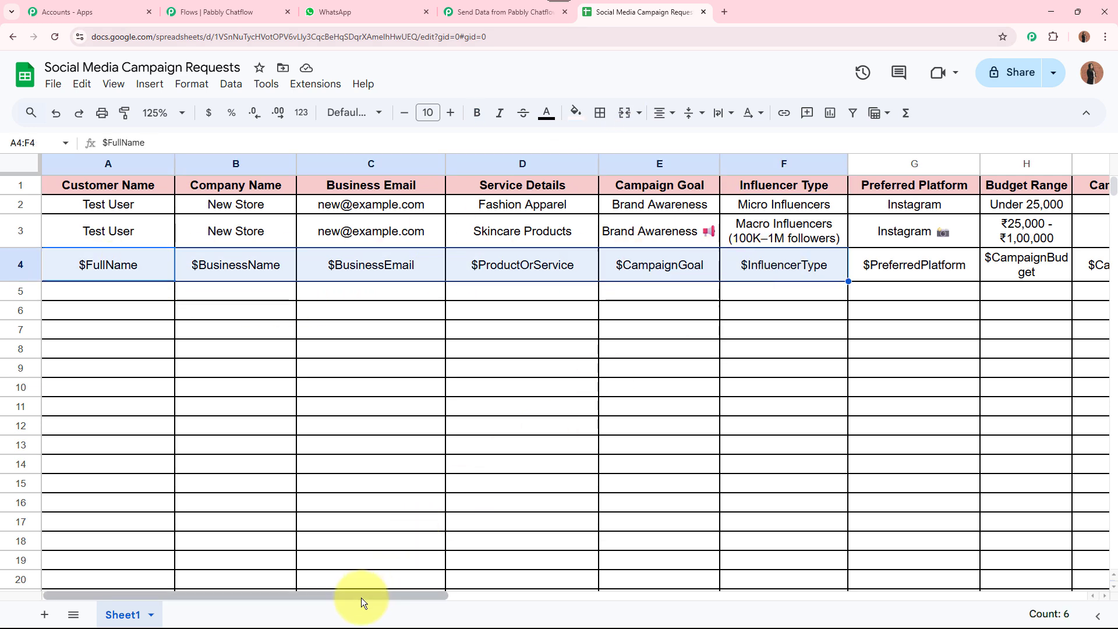
pyautogui.moveTo(361, 595); pyautogui.dragTo(444, 594)
pyautogui.moveTo(885, 273); pyautogui.dragTo(117, 297)
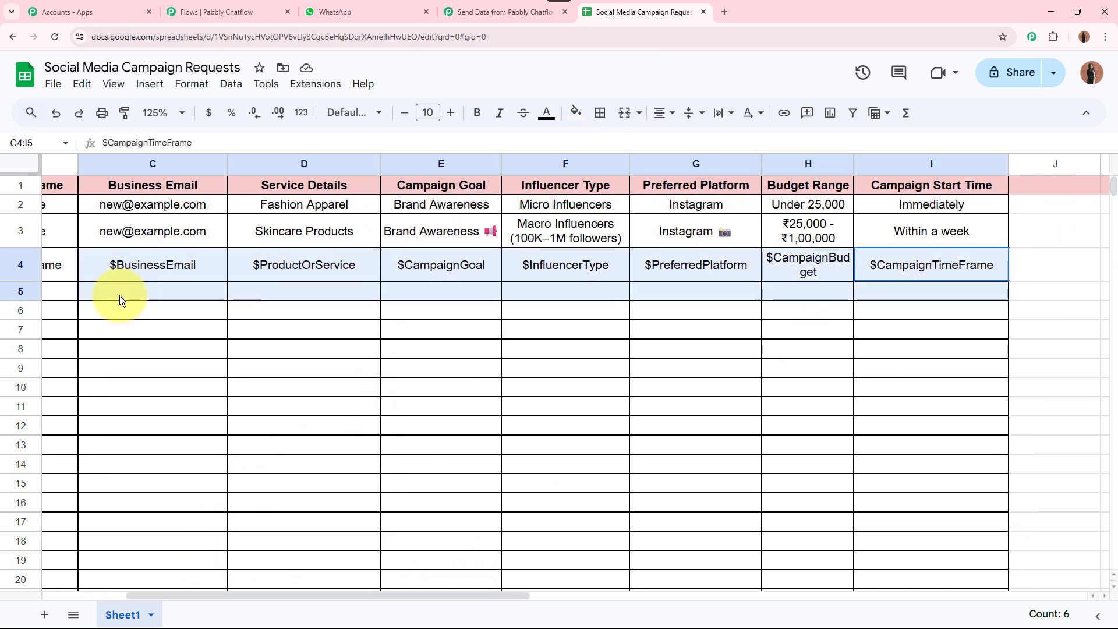
pyautogui.click(237, 364)
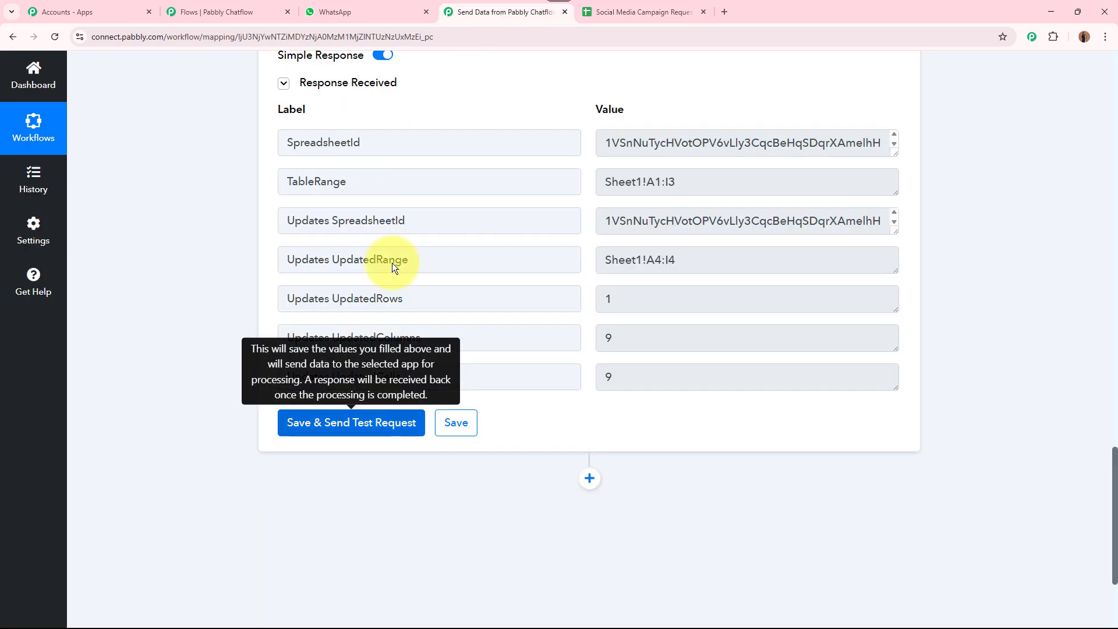
# Collapse the Add New Row step and return to the Chatflow canvas near the API Request
pyautogui.scroll(20, 313, 290)
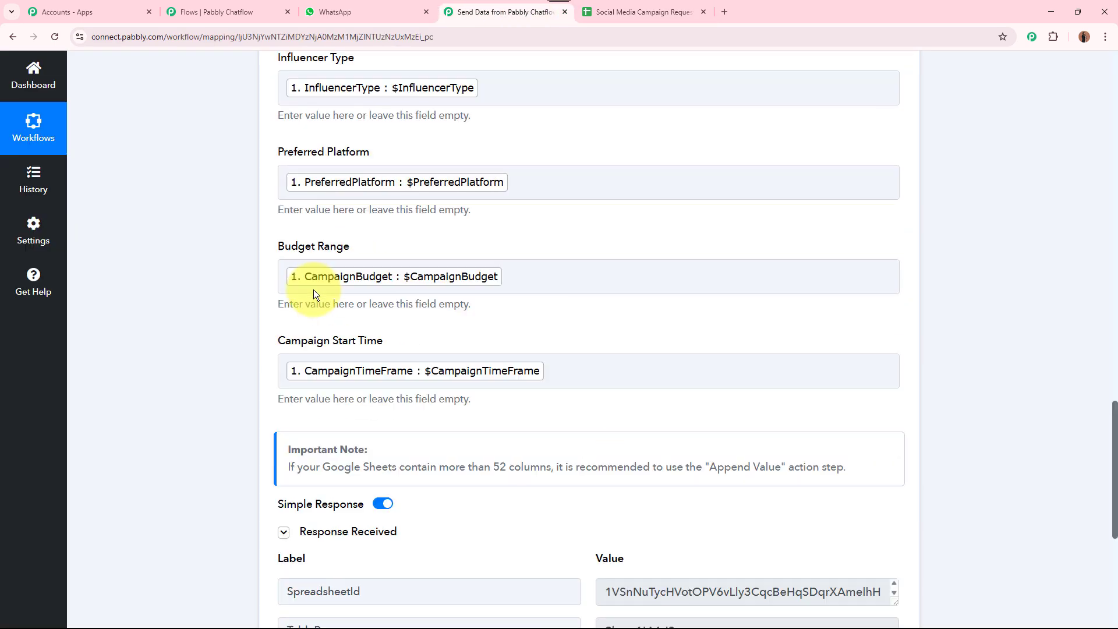
pyautogui.click(751, 255)
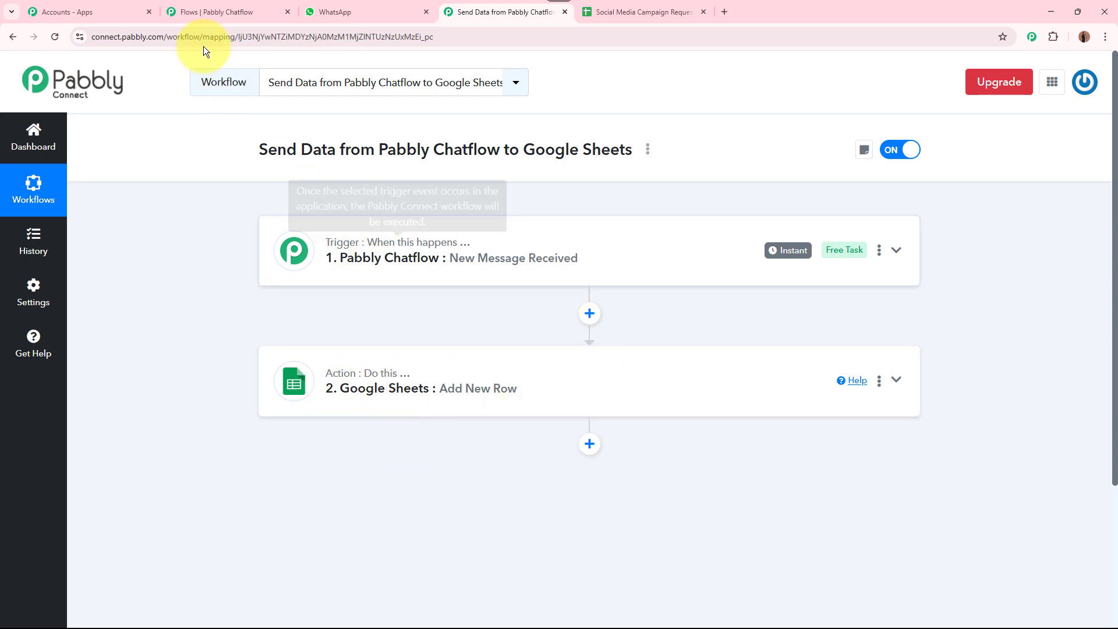
pyautogui.click(201, 12)
pyautogui.moveTo(986, 448); pyautogui.dragTo(686, 448)
pyautogui.scroll(5, 687, 449)
pyautogui.moveTo(677, 340); pyautogui.dragTo(626, 511)
# Add a Text + Button message after the Status Fallback containing the thank-you summary
pyautogui.scroll(3, 648, 424)
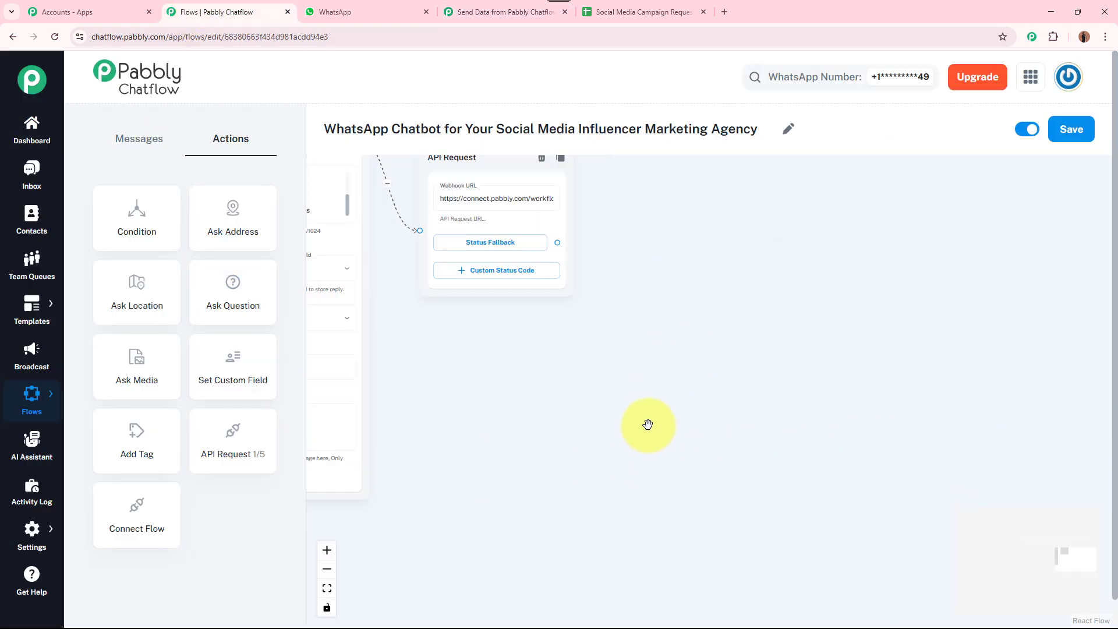
pyautogui.moveTo(646, 420); pyautogui.dragTo(640, 515)
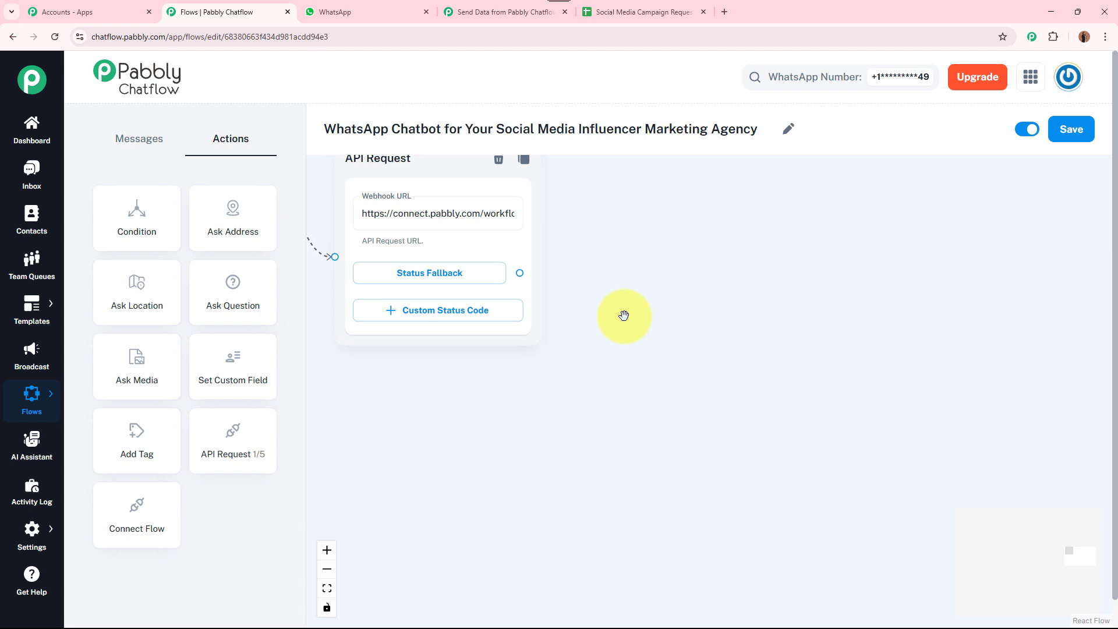
pyautogui.moveTo(623, 315); pyautogui.dragTo(624, 337)
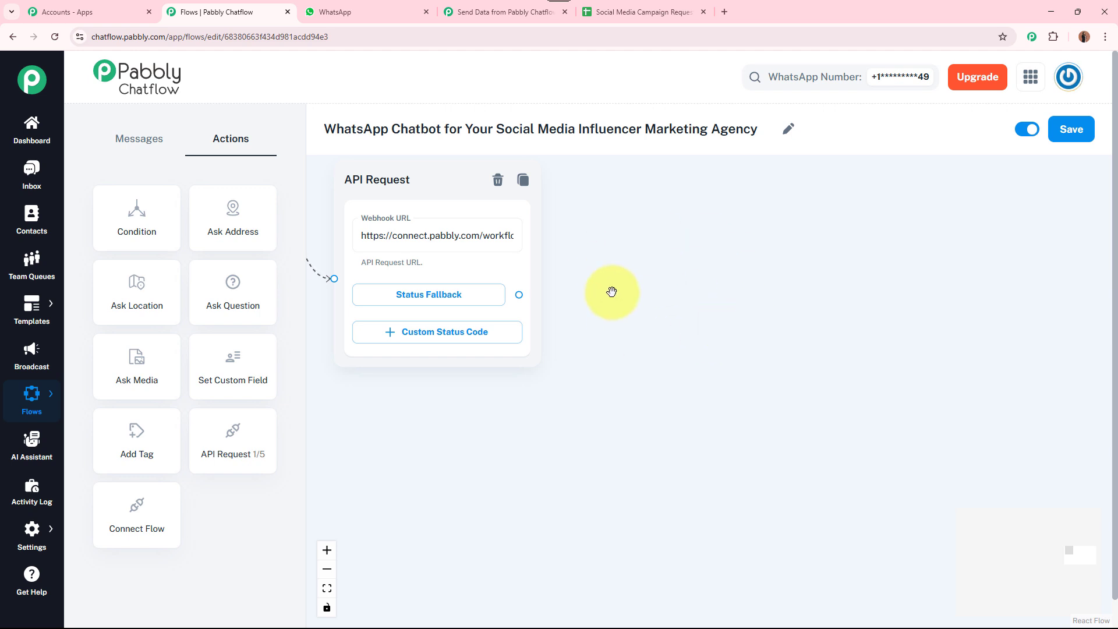
pyautogui.moveTo(519, 294); pyautogui.dragTo(693, 249)
pyautogui.click(698, 283)
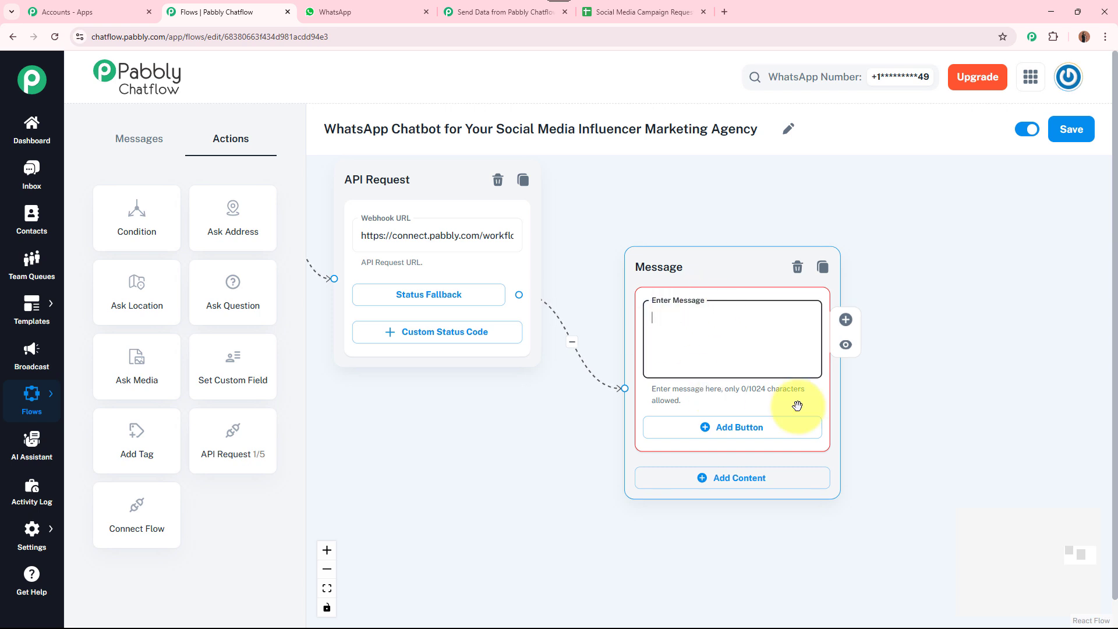
pyautogui.click(736, 339)
pyautogui.hotkey('ctrl', 'v')
# Move the new Message node up beside the API Request and centre the whole flow
pyautogui.scroll(10, 814, 364)
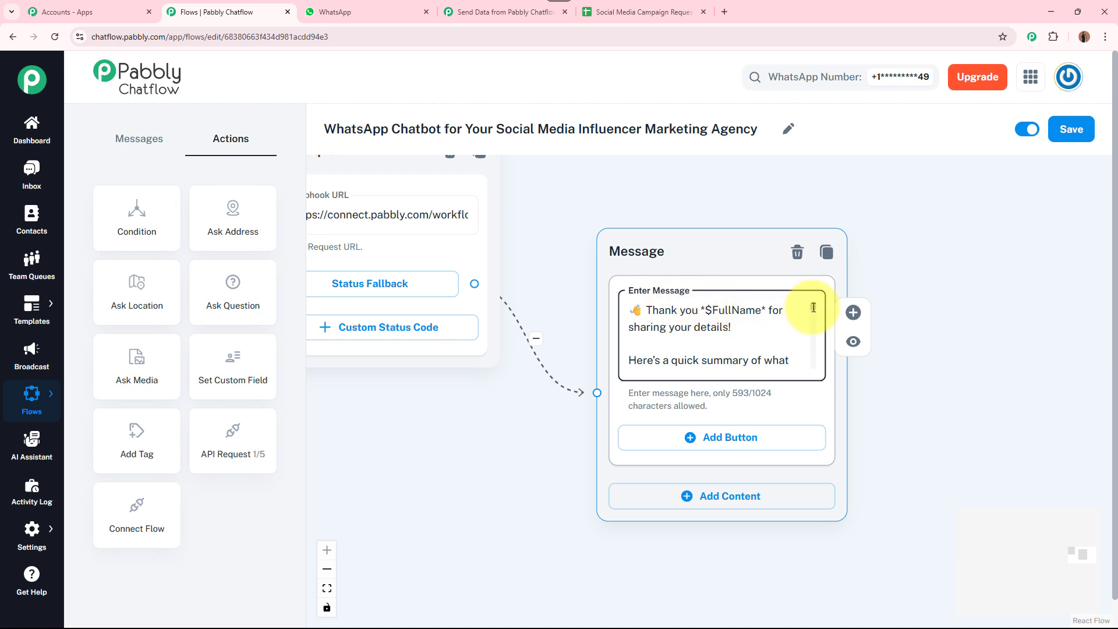
pyautogui.scroll(-1, 813, 309)
pyautogui.scroll(-5, 813, 317)
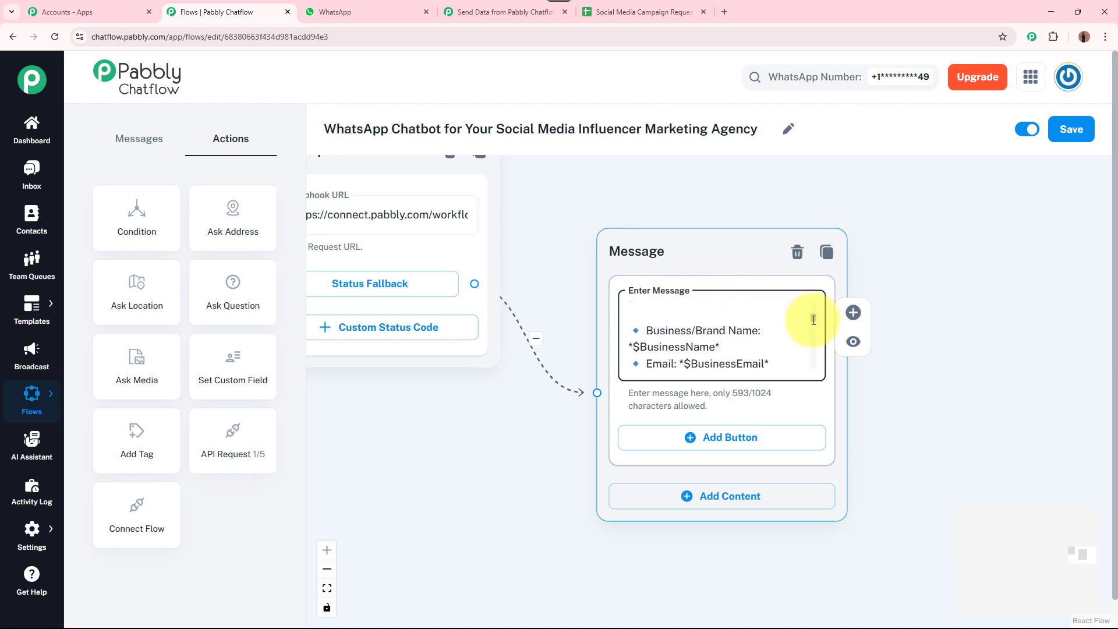
pyautogui.scroll(3, 810, 347)
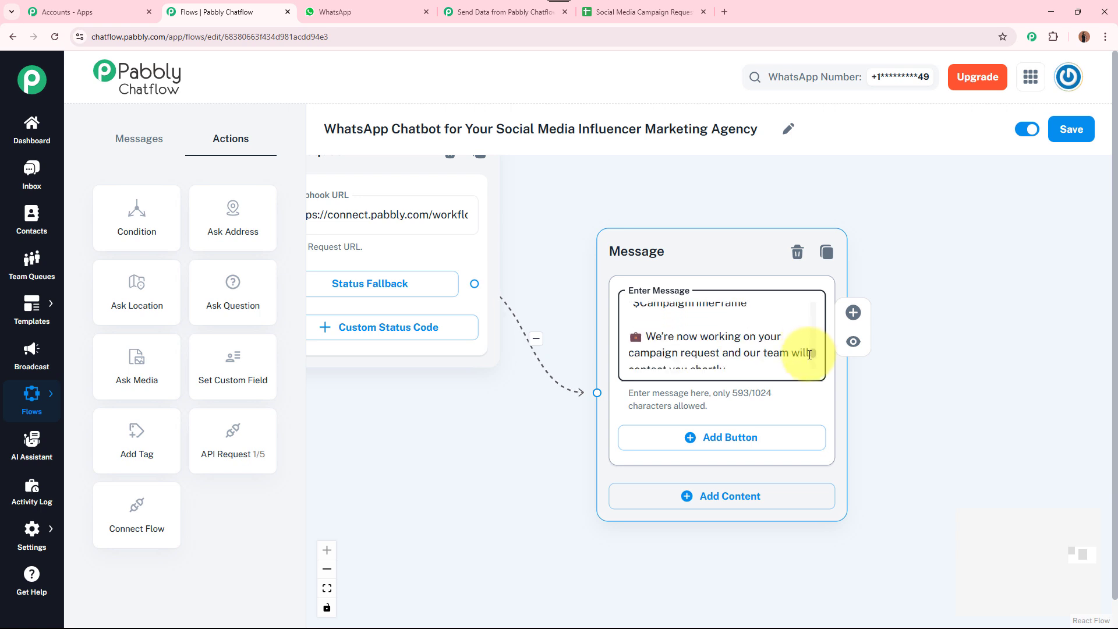
pyautogui.scroll(-3, 810, 343)
pyautogui.scroll(2, 810, 343)
pyautogui.scroll(-4, 810, 348)
pyautogui.scroll(-4, 810, 347)
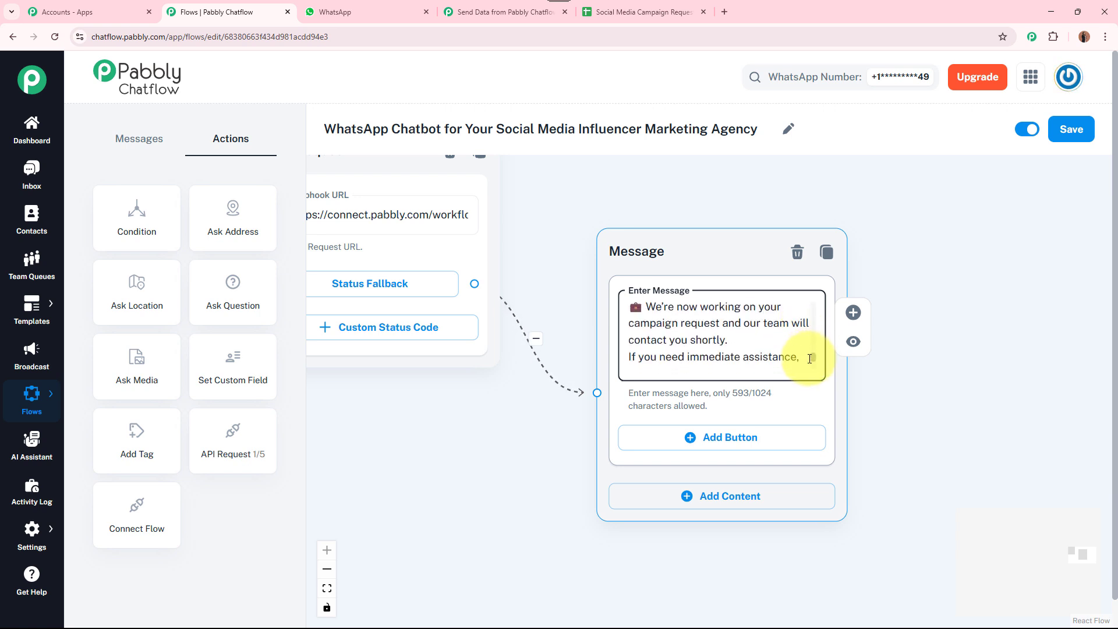
pyautogui.scroll(-2, 809, 358)
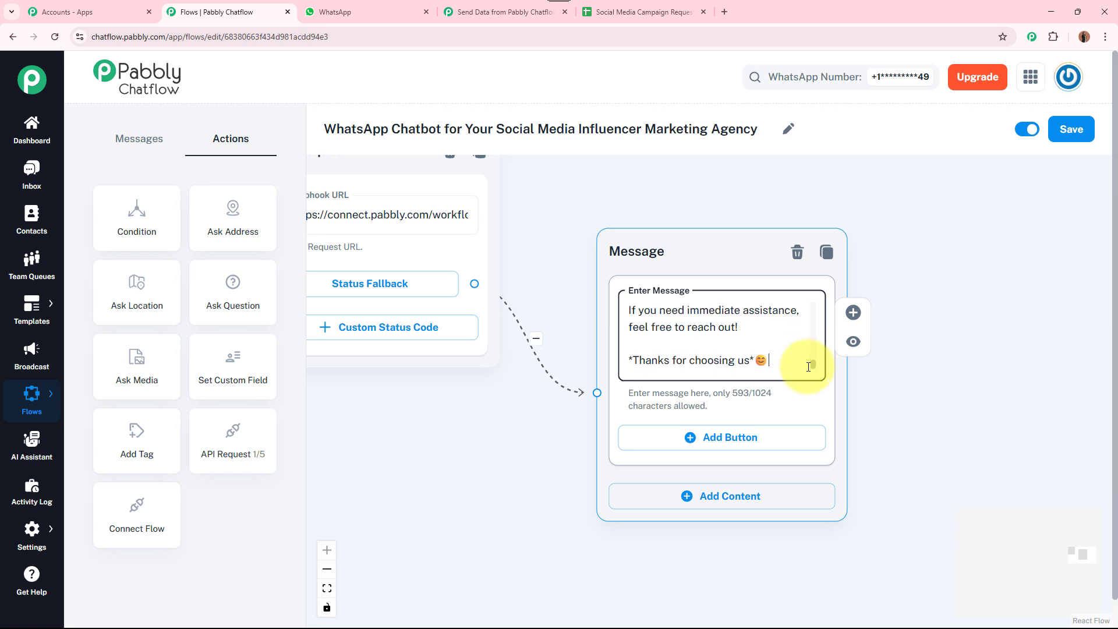
pyautogui.moveTo(810, 356); pyautogui.dragTo(794, 287)
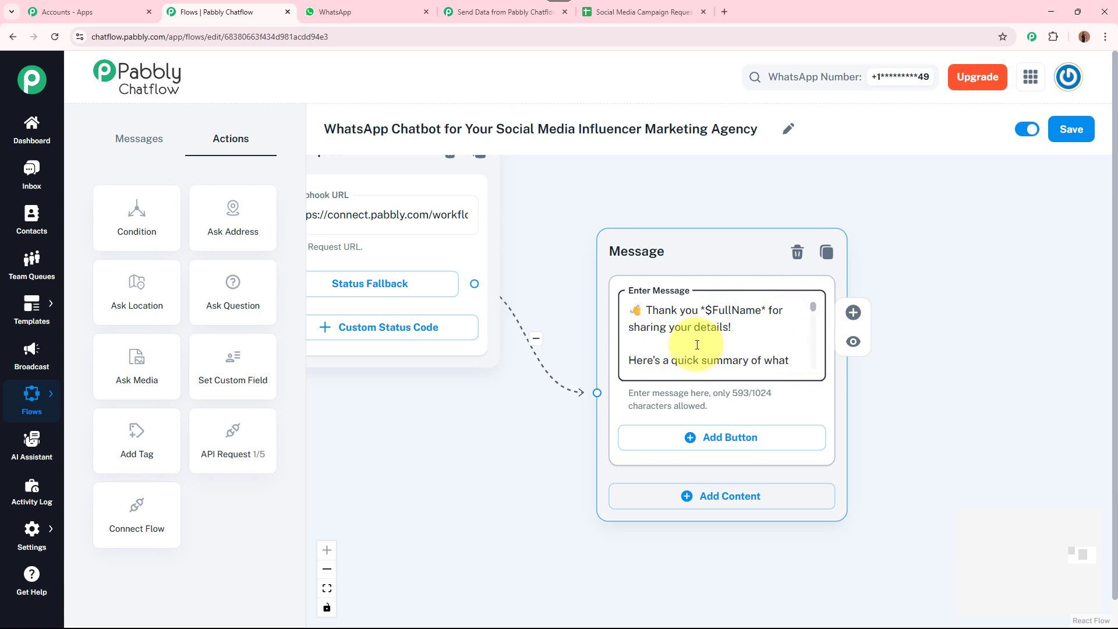
pyautogui.click(998, 357)
pyautogui.scroll(-5, 997, 352)
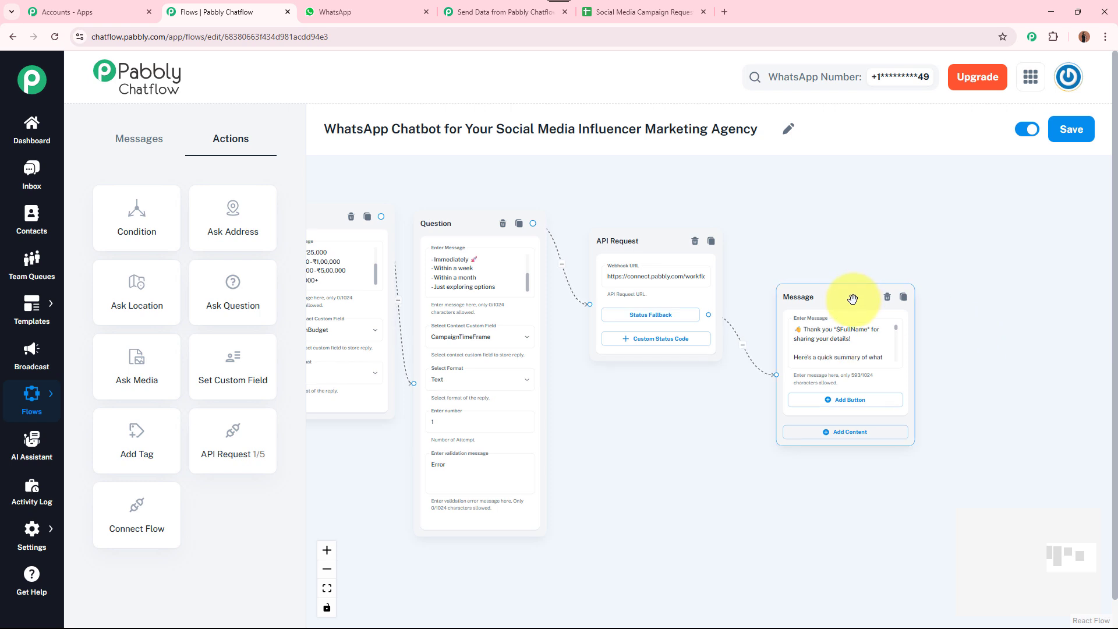
pyautogui.moveTo(856, 295); pyautogui.dragTo(848, 242)
pyautogui.scroll(-8, 767, 437)
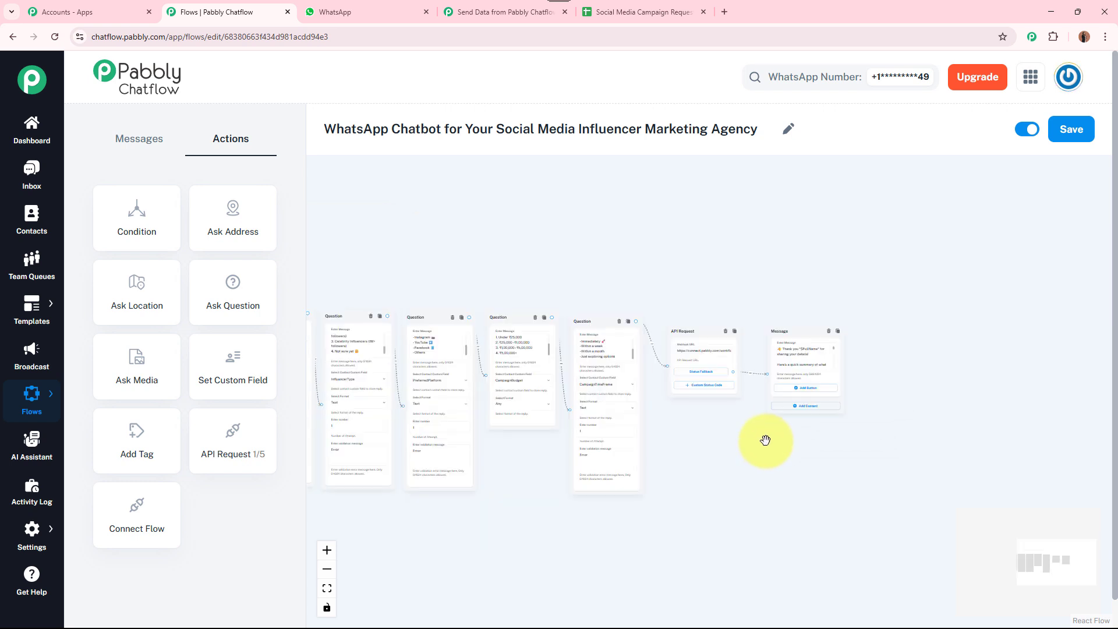
pyautogui.moveTo(769, 454); pyautogui.dragTo(941, 371)
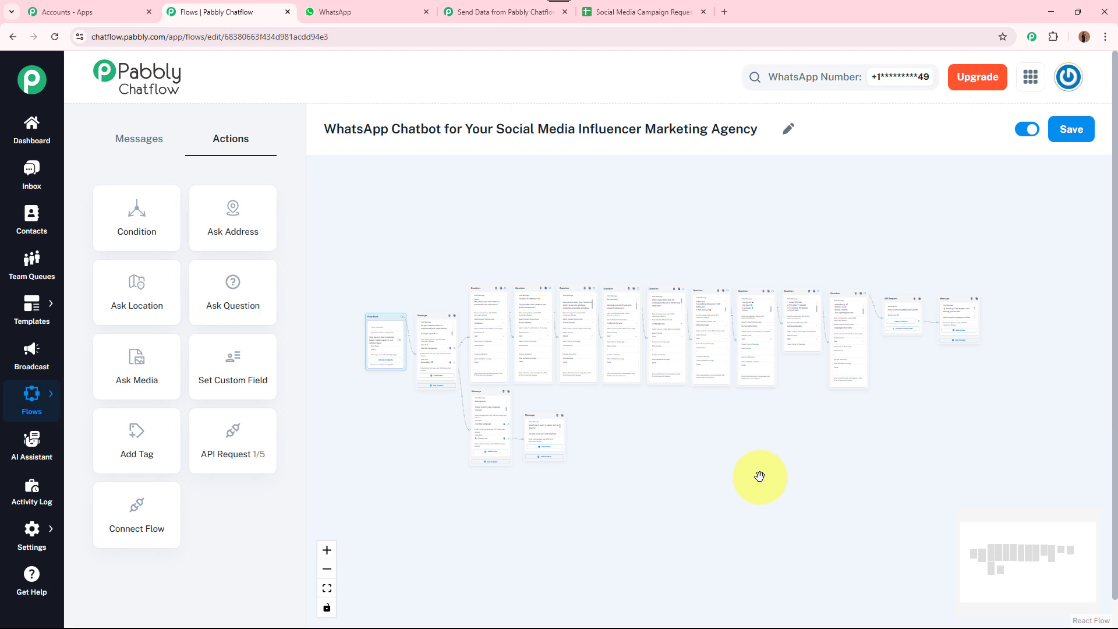
pyautogui.scroll(2, 780, 431)
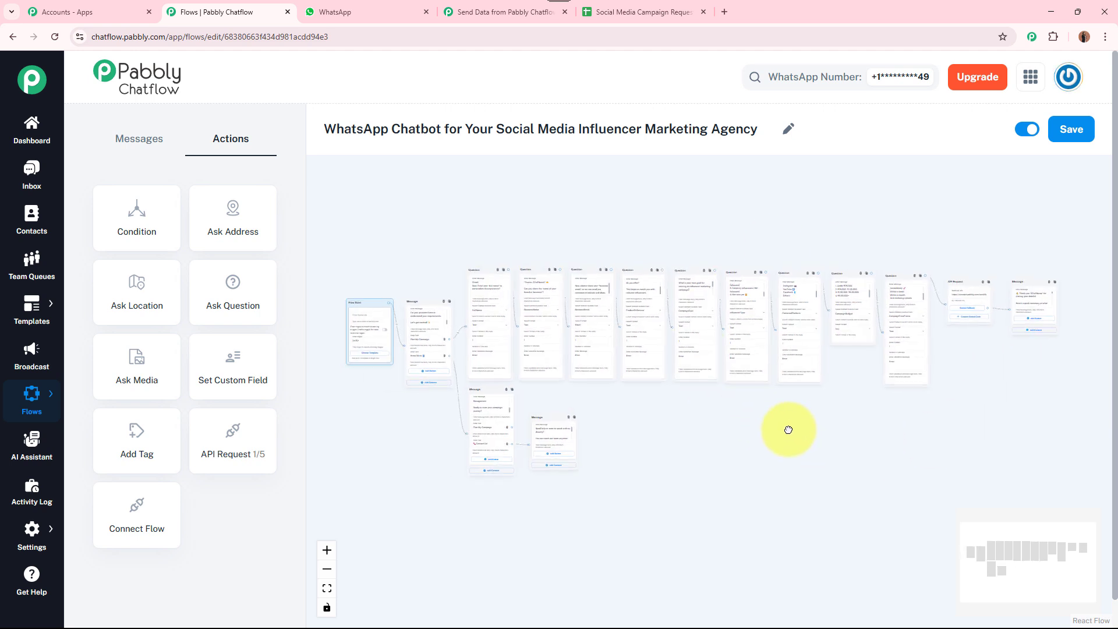
# Save the chatbot flow and confirm the 'Flow updated successfully' notice
pyautogui.click(1080, 129)
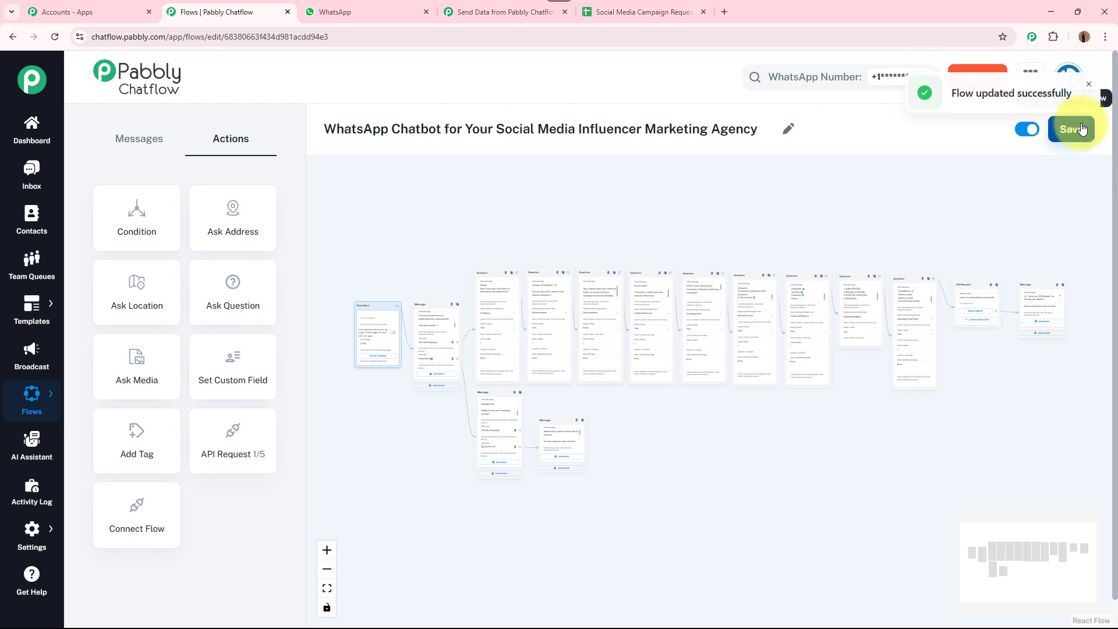
pyautogui.moveTo(958, 96); pyautogui.dragTo(1070, 102)
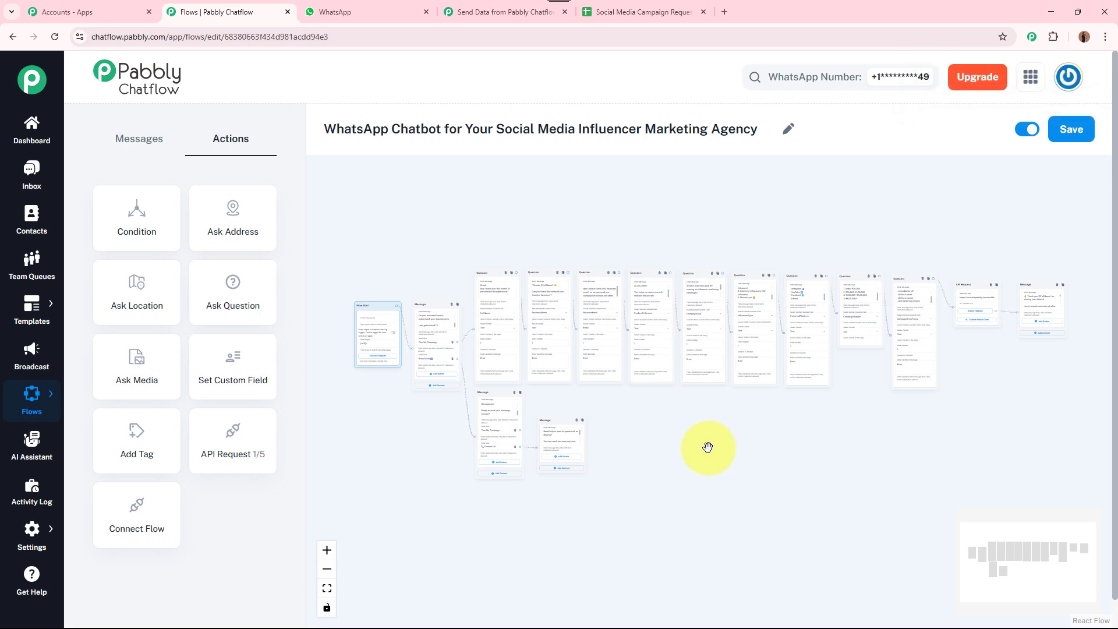
# Confirm spreadsheet row 5 (A5:H5) is empty, then return to the Chatflow editor
pyautogui.click(655, 18)
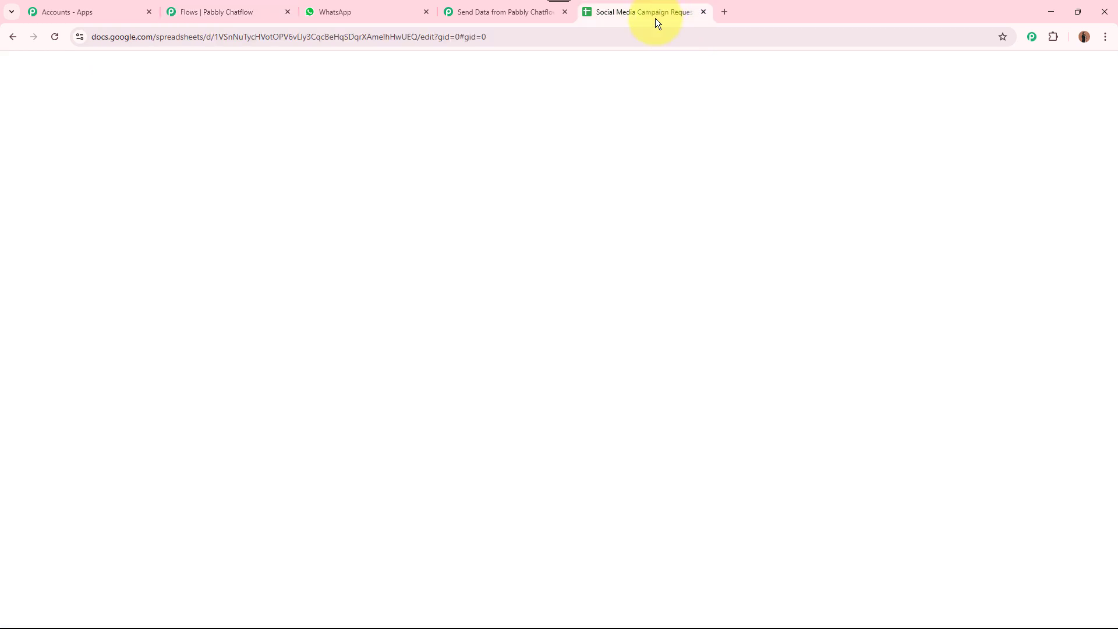
pyautogui.moveTo(96, 291); pyautogui.dragTo(1012, 289)
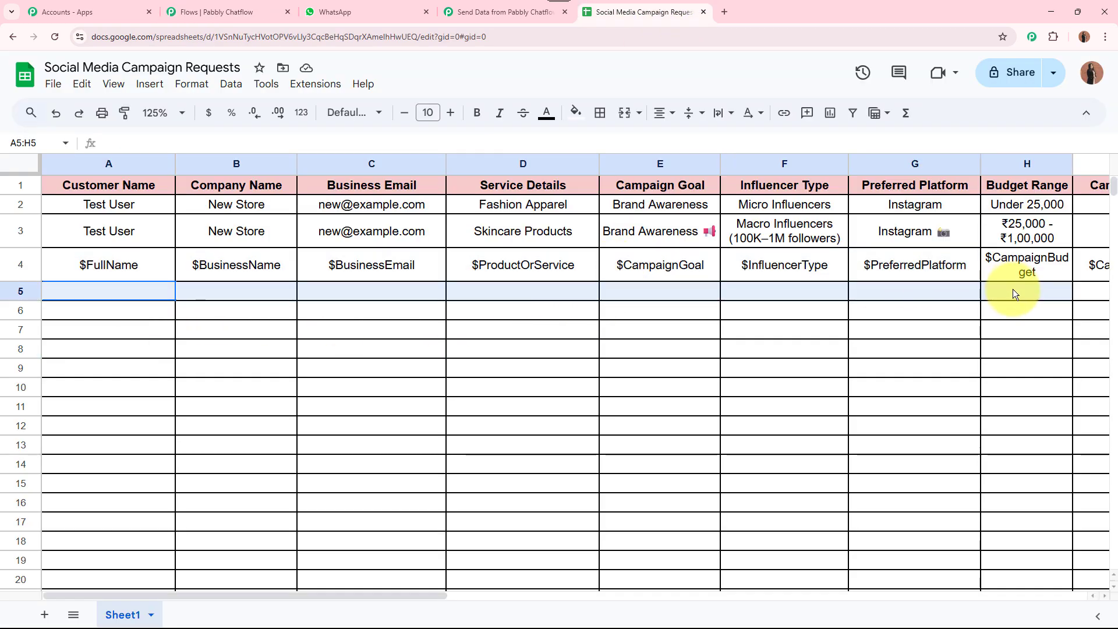
pyautogui.click(967, 392)
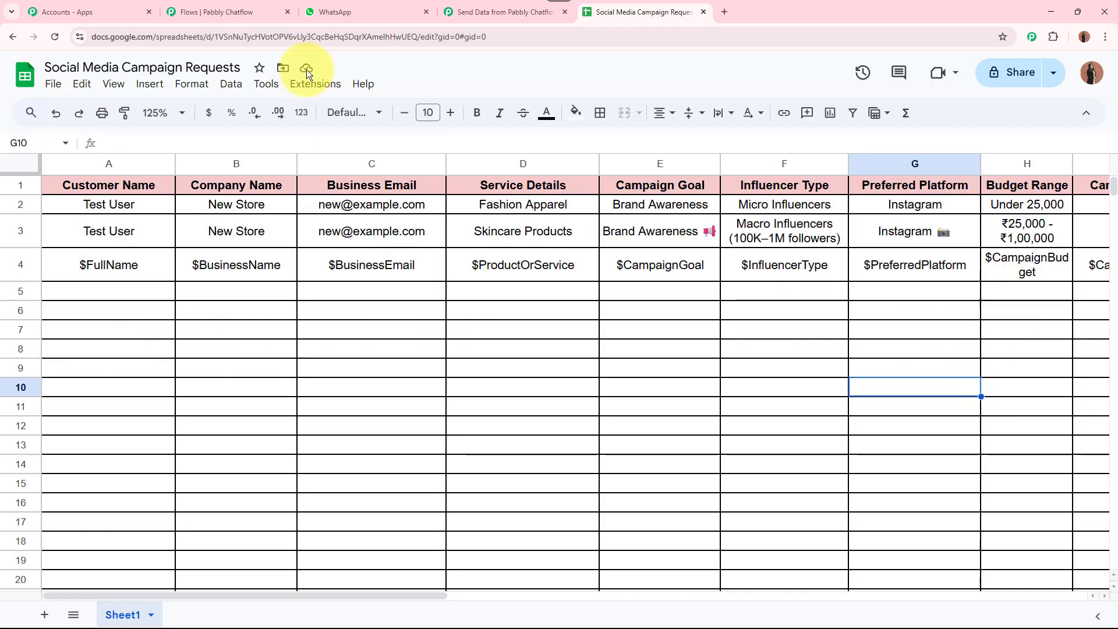
pyautogui.click(214, 12)
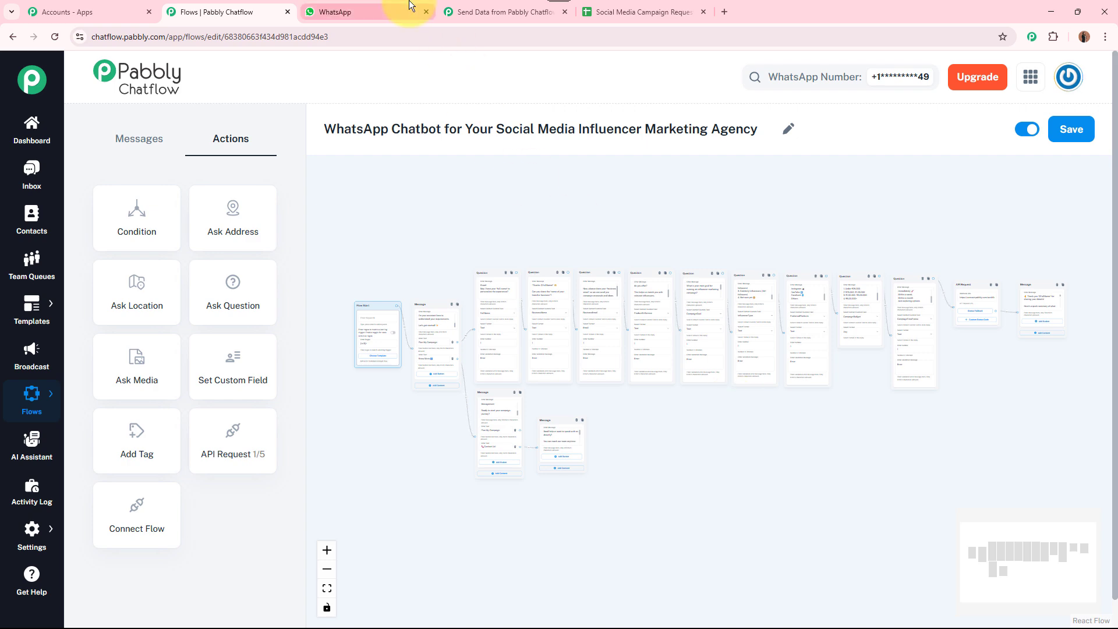
# Send the bot a 'Hello,' greeting asking about its services in the WhatsApp chat
pyautogui.click(349, 11)
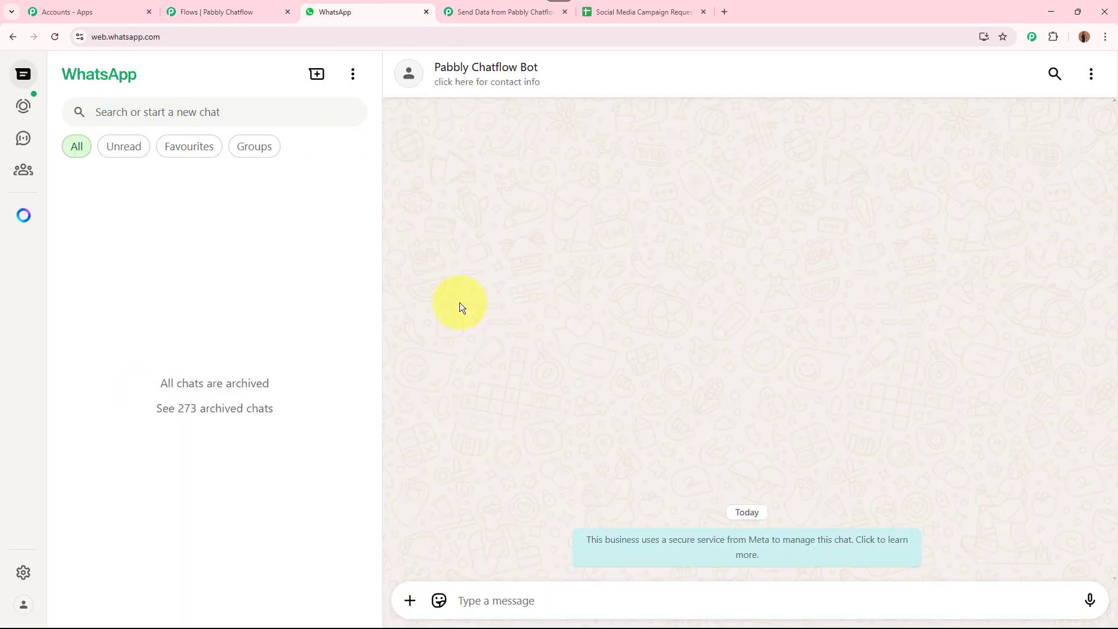
pyautogui.click(512, 597)
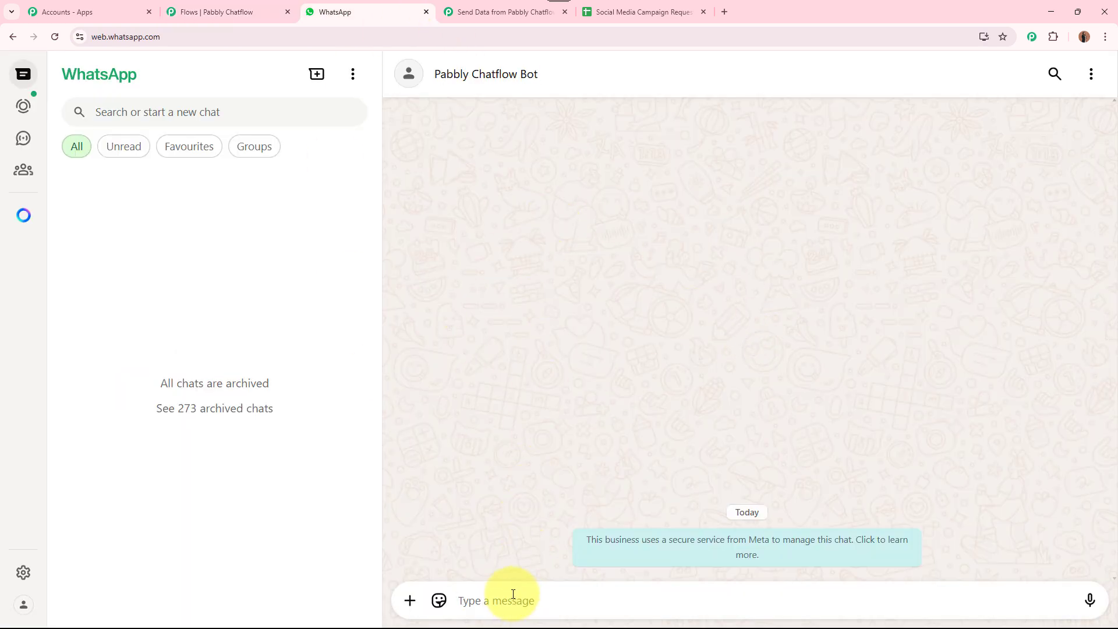
pyautogui.write('He')
pyautogui.press('BackSpace')
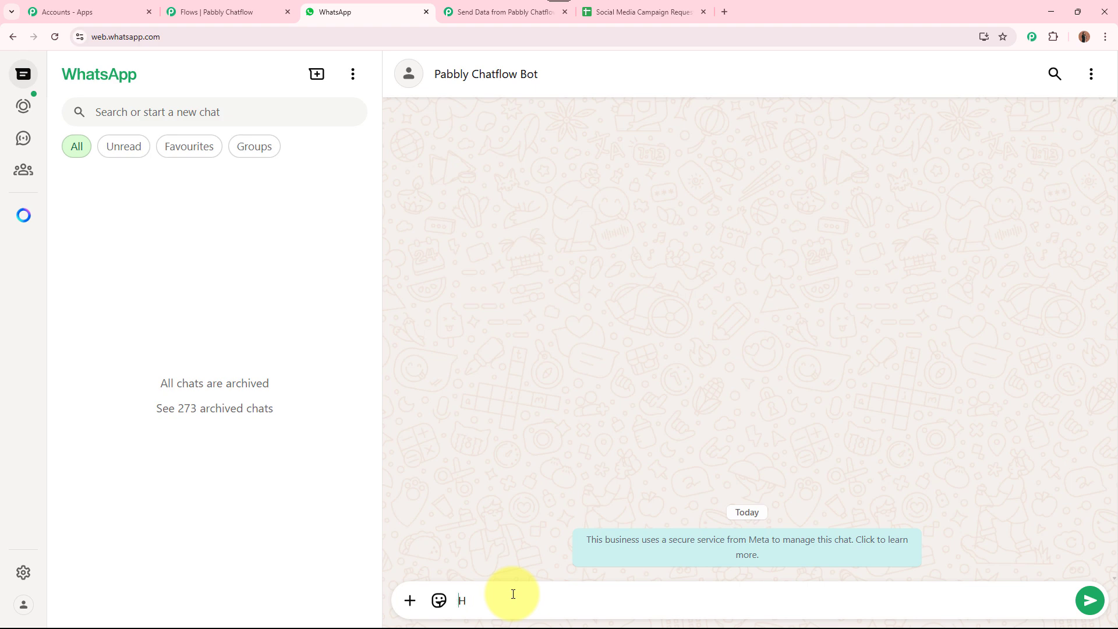
pyautogui.write('ello,')
pyautogui.write('I want to know about the services that you provide?')
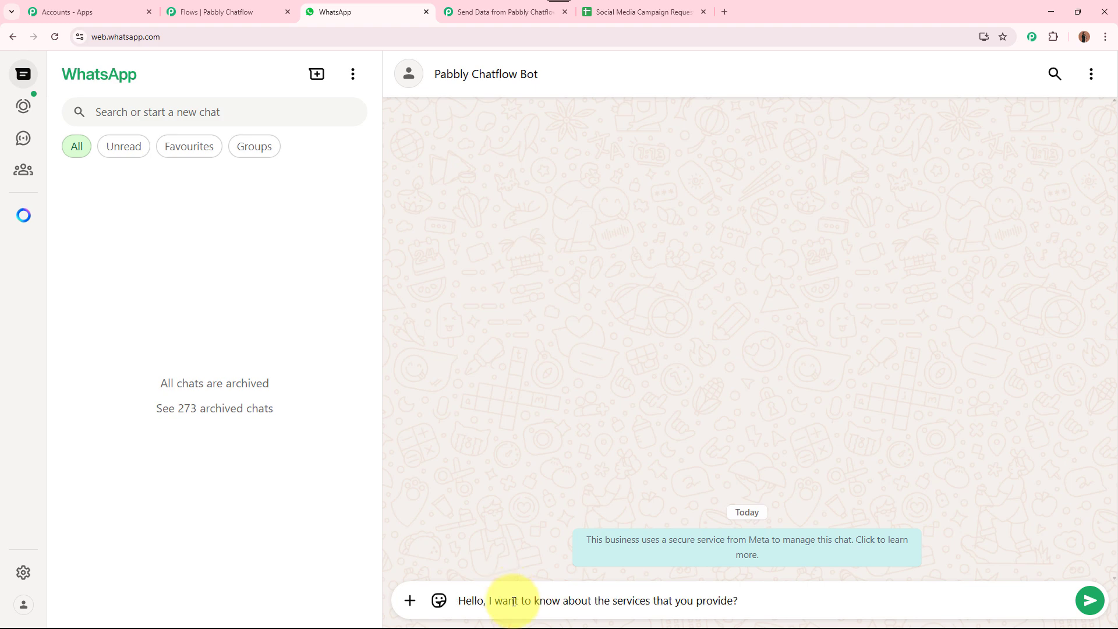
pyautogui.press('Return')
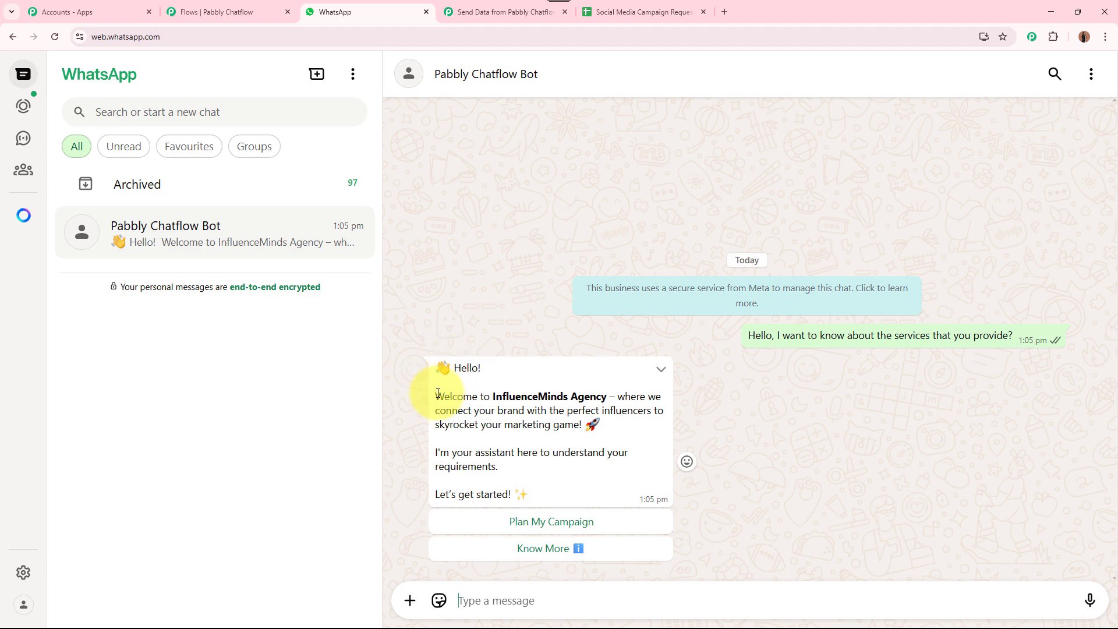
# Reply Know More, then Plan My Campaign, so the bot asks for a full name
pyautogui.moveTo(438, 398); pyautogui.dragTo(607, 449)
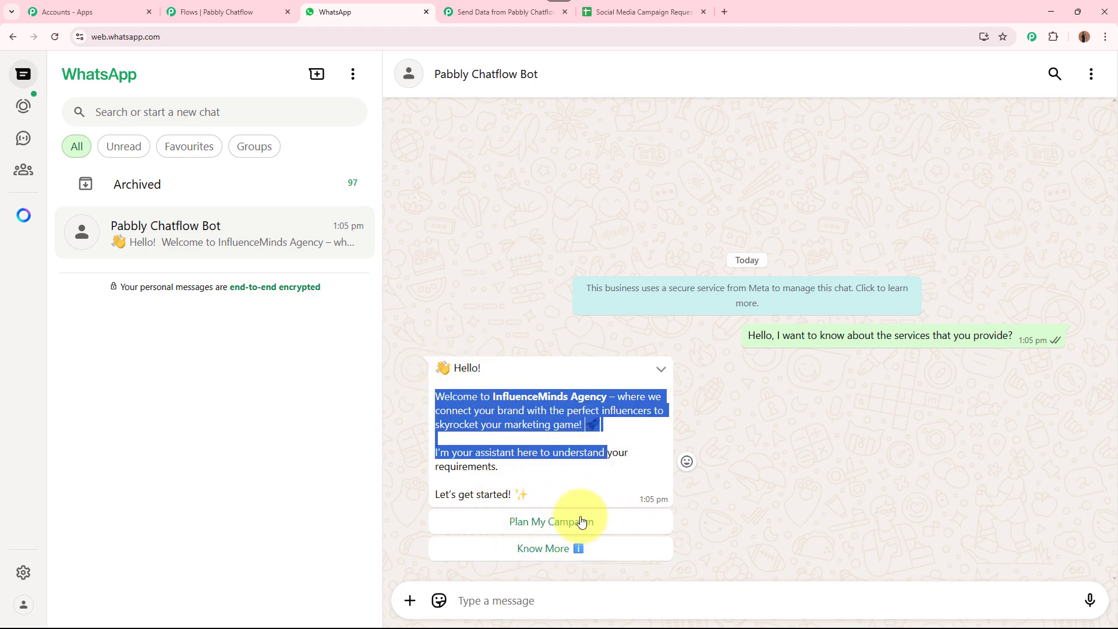
pyautogui.click(608, 553)
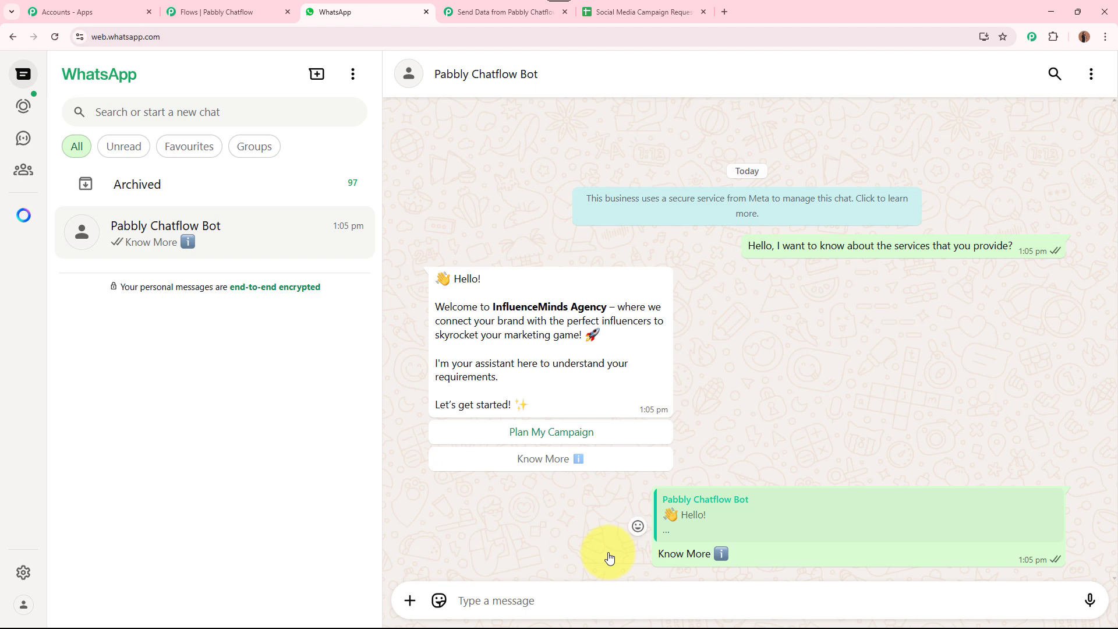
pyautogui.moveTo(436, 407); pyautogui.dragTo(616, 495)
pyautogui.click(612, 476)
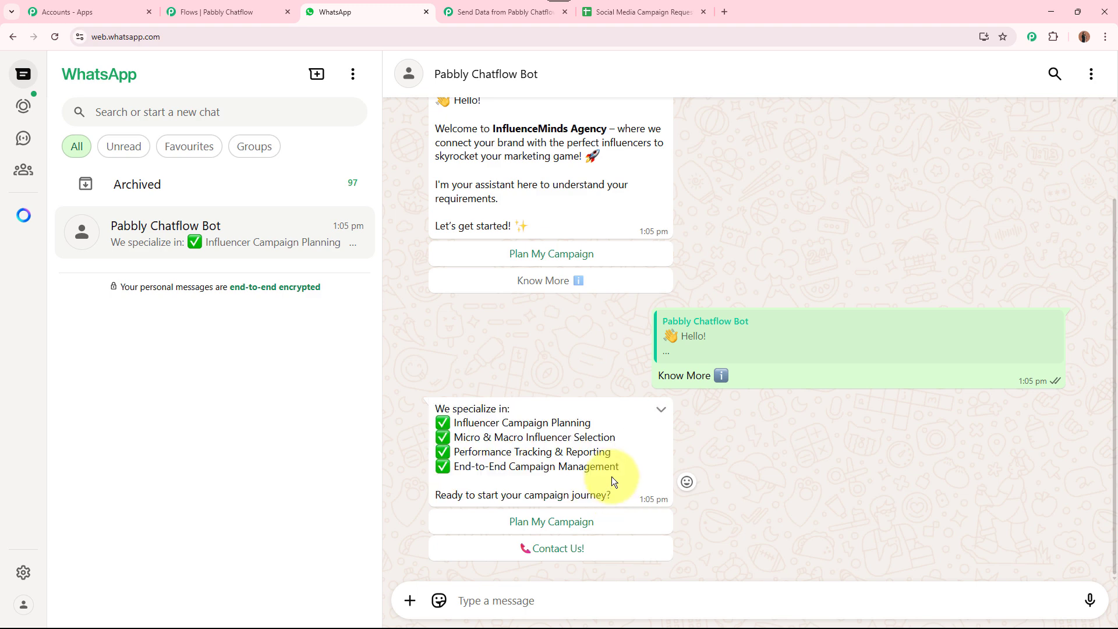
pyautogui.click(570, 523)
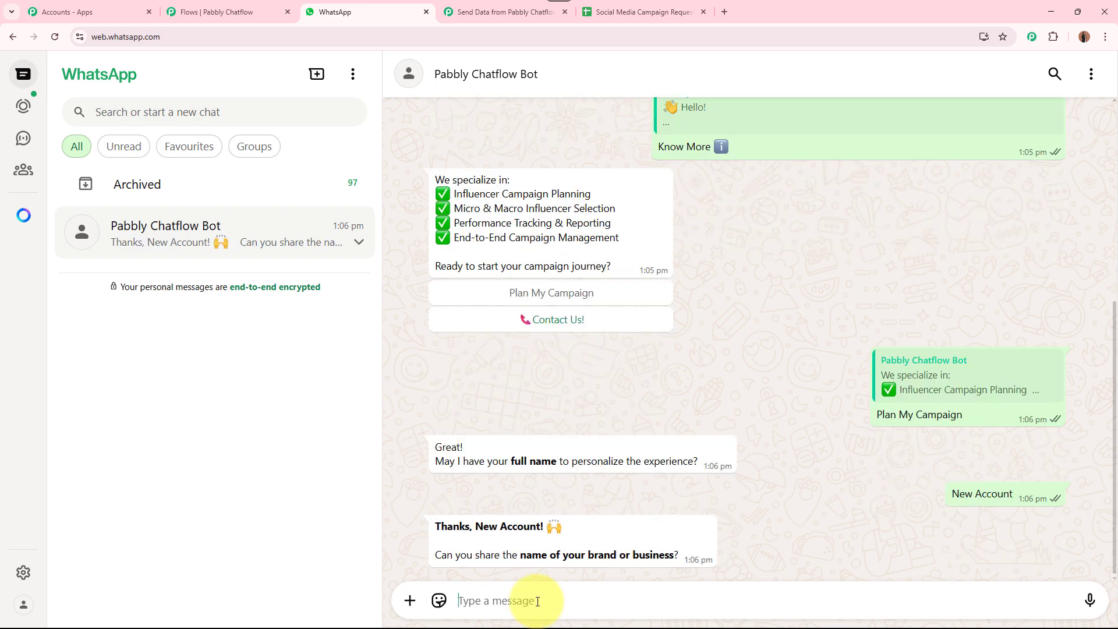
# Answer with brand name 'ABC Business', the business email, and 'Electronic Products'
pyautogui.write('ABC ')
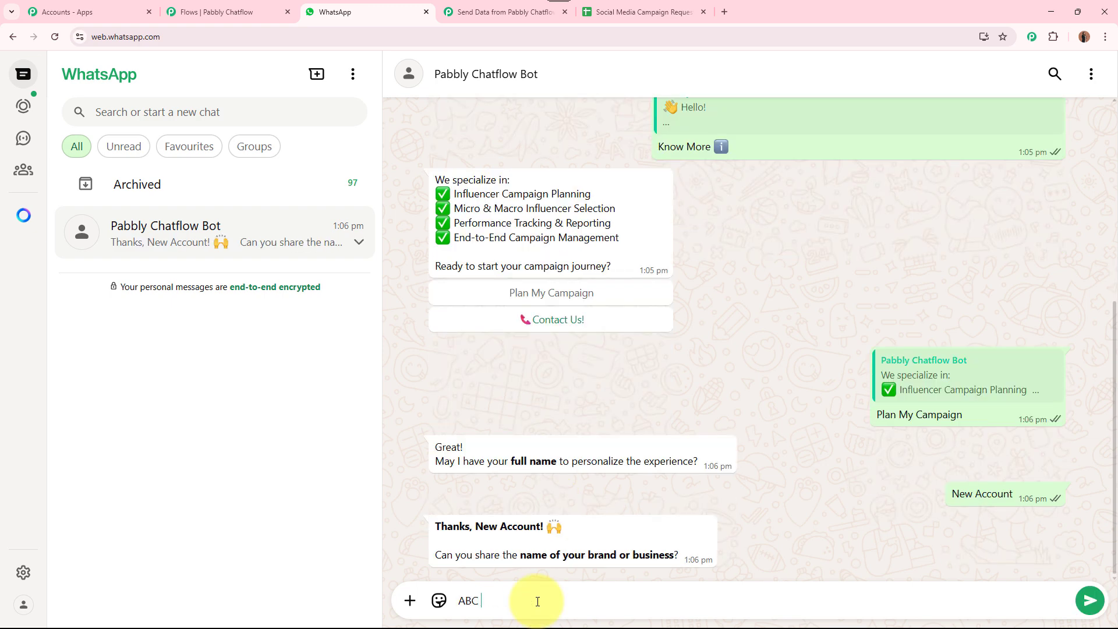
pyautogui.write('Business')
pyautogui.press('Return')
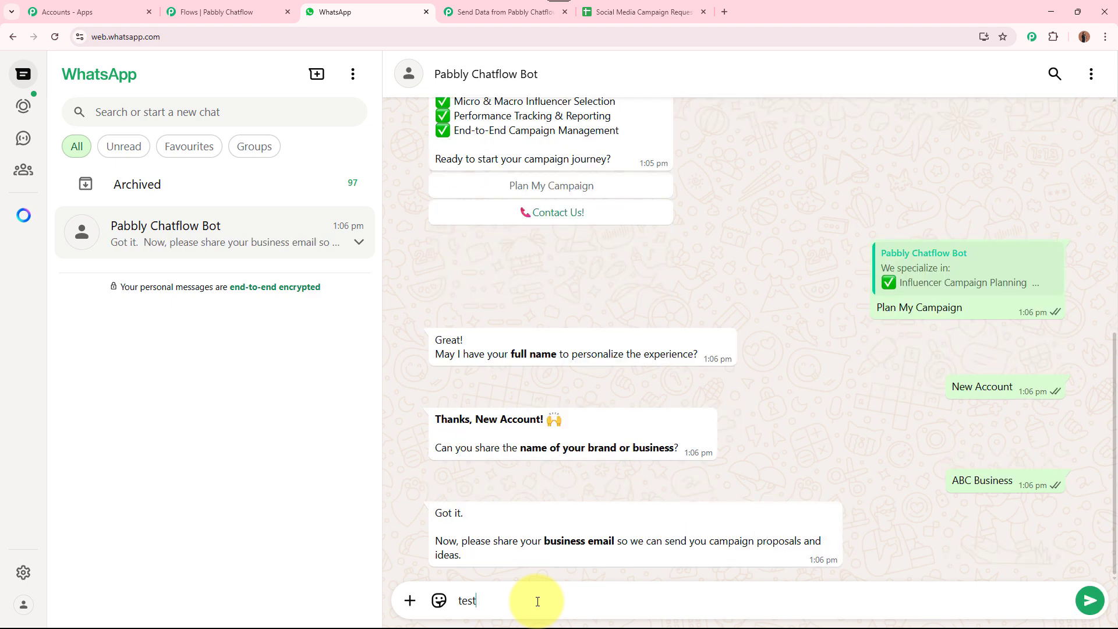
pyautogui.press('Return')
pyautogui.write('E')
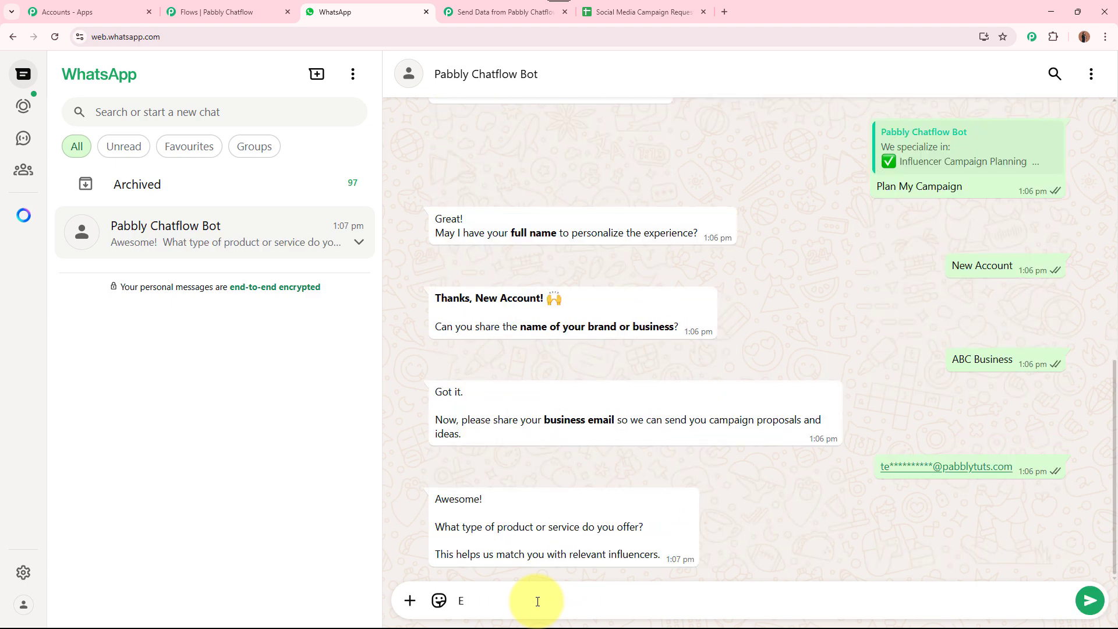
pyautogui.write('lectronic Products')
pyautogui.press('Return')
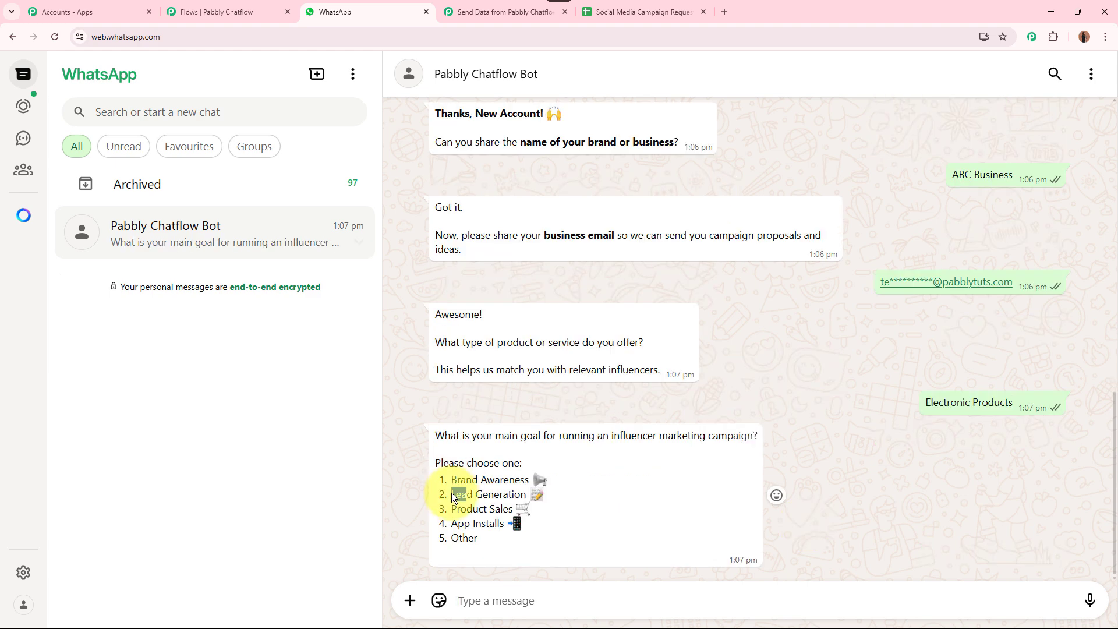
# Reply with Lead Generation as the goal and Celebrity Influencers (1M+ followers) as influencer type
pyautogui.moveTo(452, 494); pyautogui.dragTo(545, 495)
pyautogui.click(521, 600)
pyautogui.write('Lead Generation 📝')
pyautogui.press('Return')
pyautogui.moveTo(451, 523); pyautogui.dragTo(620, 523)
pyautogui.click(550, 600)
pyautogui.write('Celebrity Influencers (1M+ followers)')
pyautogui.press('Return')
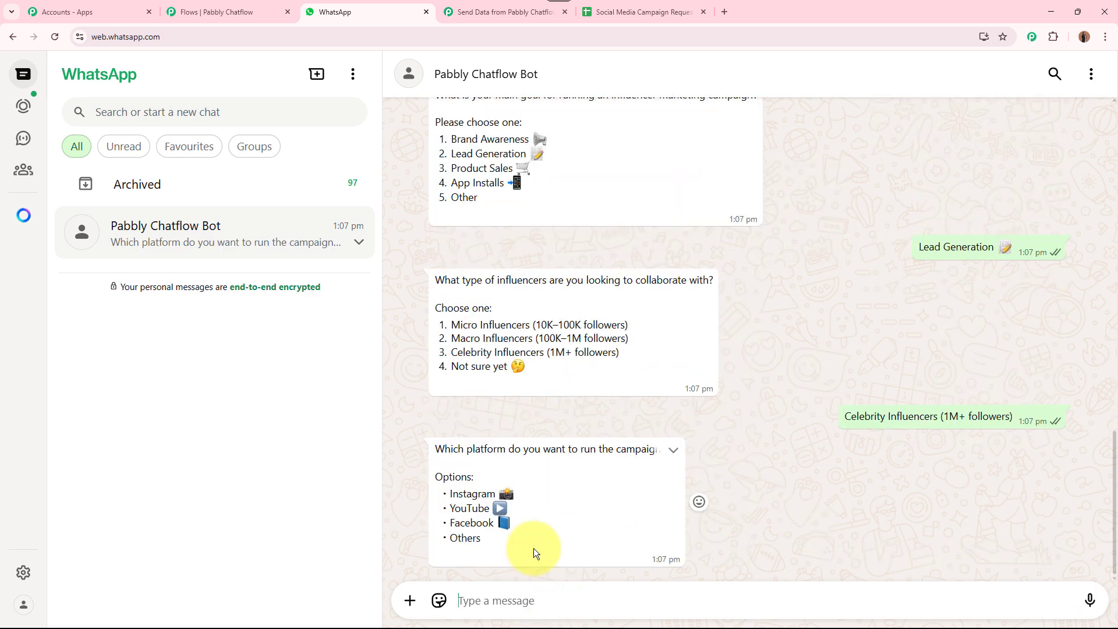
# Send 'Instagram and Facebook' as the preferred platforms answer
pyautogui.moveTo(450, 493); pyautogui.dragTo(515, 494)
pyautogui.click(525, 600)
pyautogui.write('Instagram 📸')
pyautogui.write('and')
pyautogui.click(555, 600)
pyautogui.moveTo(450, 522); pyautogui.dragTo(521, 524)
pyautogui.write('Facebook 📘')
pyautogui.press('Return')
# Send ₹5,00,000+ as the budget and Within a month as the timing
pyautogui.click(516, 600)
pyautogui.write('₹5,00,000+')
pyautogui.press('Return')
pyautogui.click(547, 600)
pyautogui.write('Within a month')
pyautogui.press('Return')
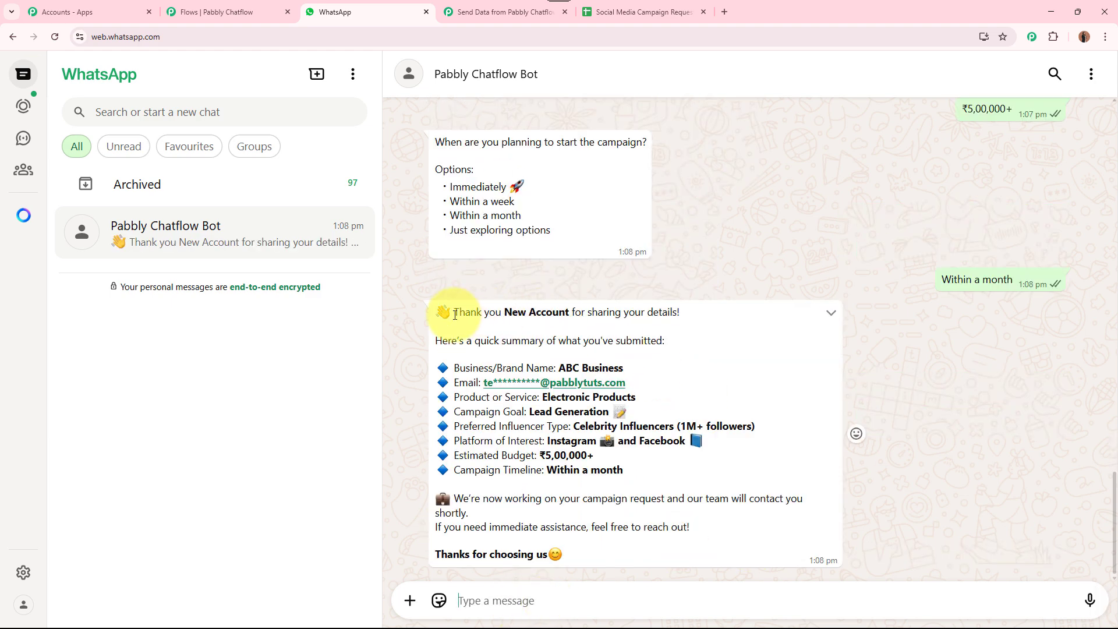
pyautogui.moveTo(455, 314); pyautogui.dragTo(704, 323)
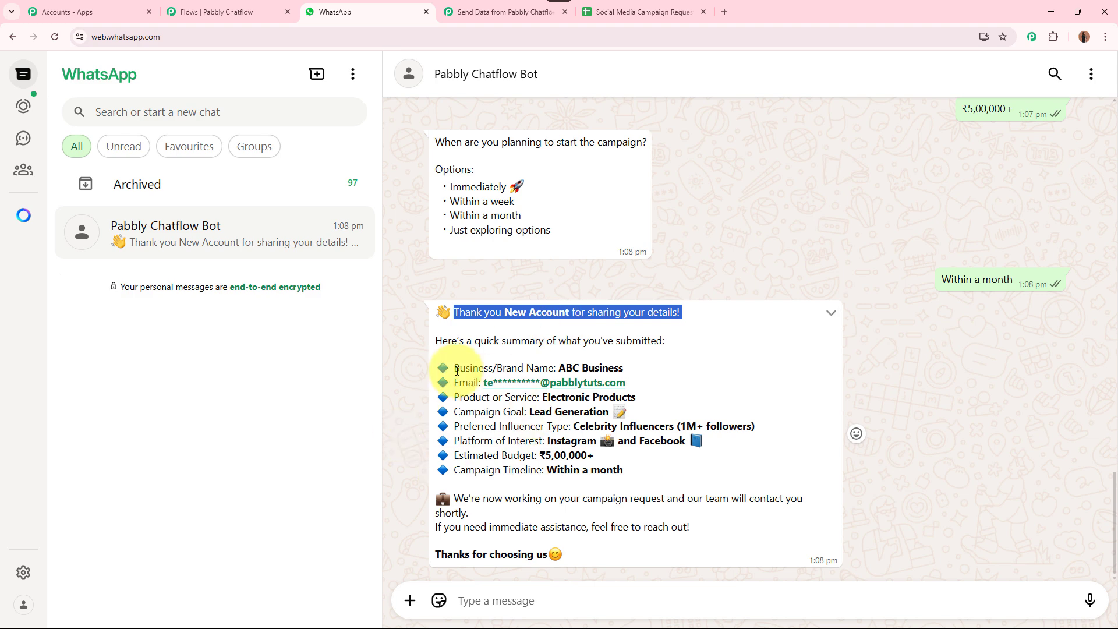
pyautogui.moveTo(457, 370); pyautogui.dragTo(651, 470)
pyautogui.click(599, 425)
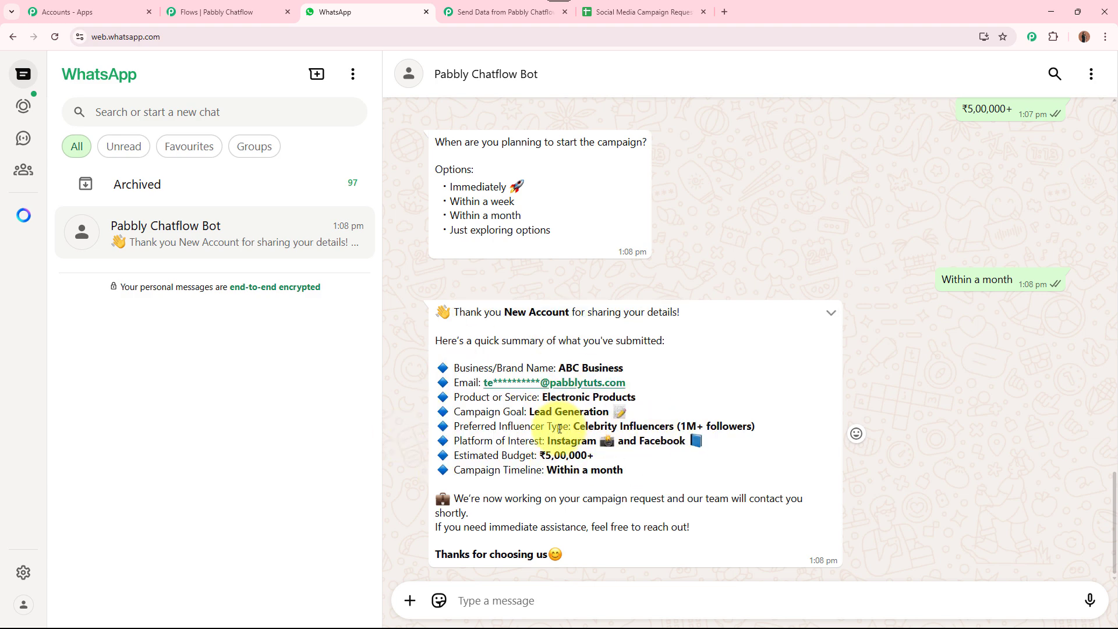
pyautogui.moveTo(558, 368); pyautogui.dragTo(629, 370)
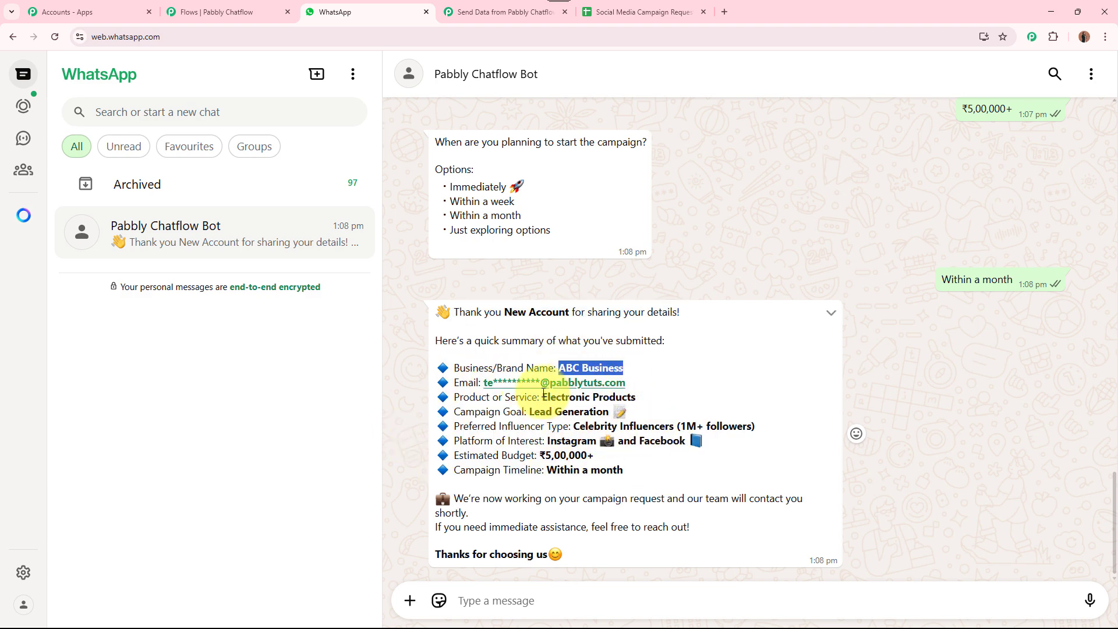
pyautogui.moveTo(543, 397); pyautogui.dragTo(658, 405)
pyautogui.moveTo(529, 411); pyautogui.dragTo(720, 427)
pyautogui.moveTo(548, 440); pyautogui.dragTo(574, 470)
pyautogui.moveTo(673, 464); pyautogui.dragTo(675, 464)
pyautogui.click(675, 464)
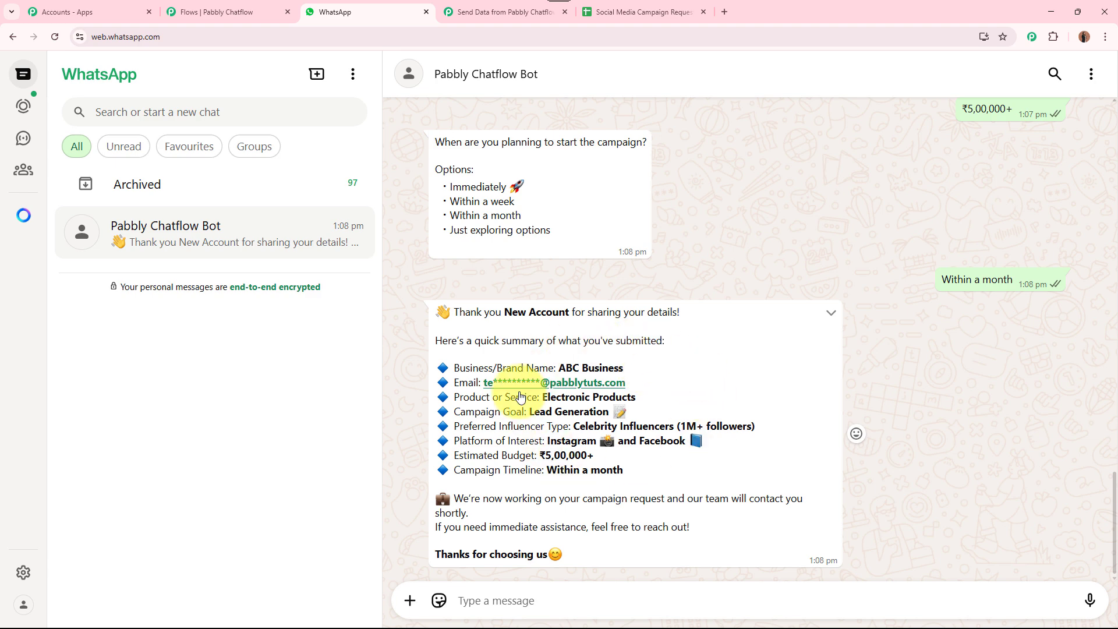
# Widen column C in the spreadsheet and check row 5 cells A5 through D5
pyautogui.click(623, 12)
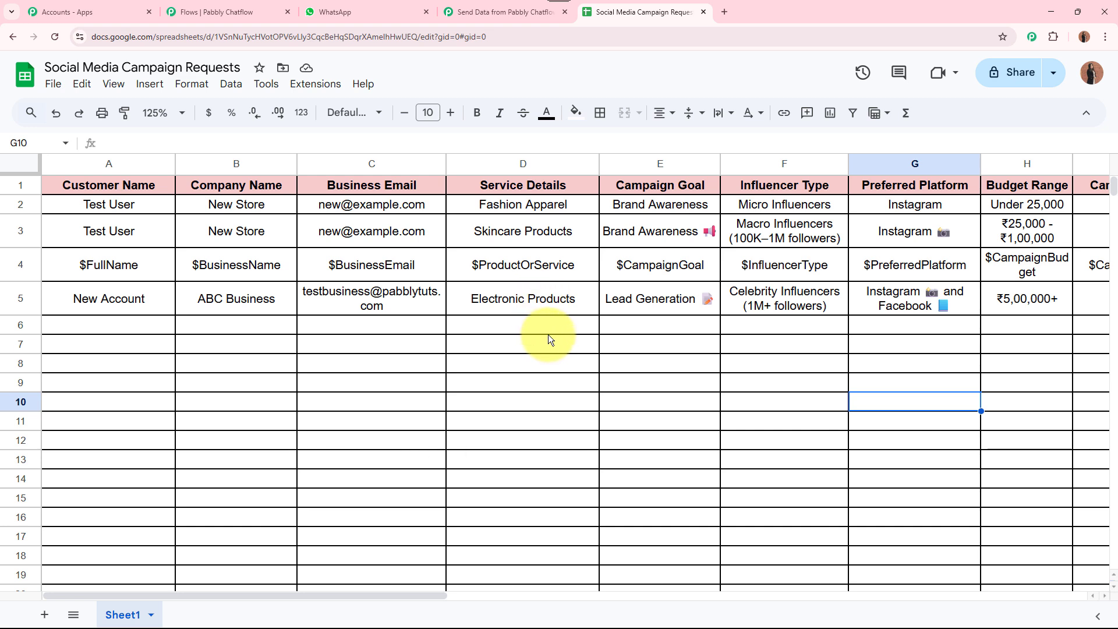
pyautogui.moveTo(446, 164); pyautogui.dragTo(501, 168)
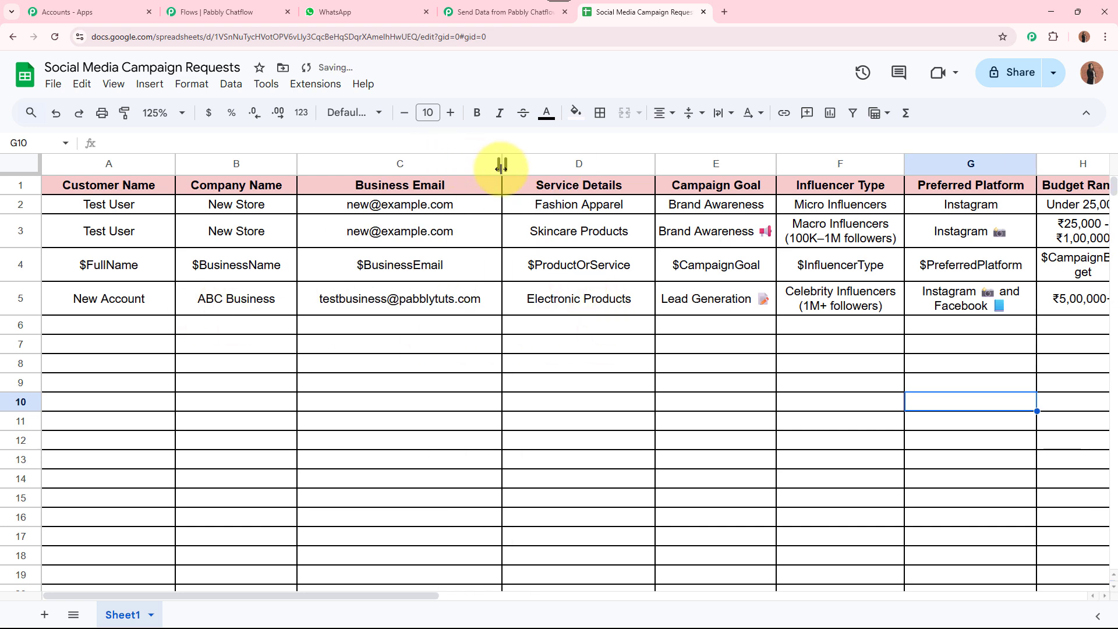
pyautogui.click(98, 306)
pyautogui.click(219, 300)
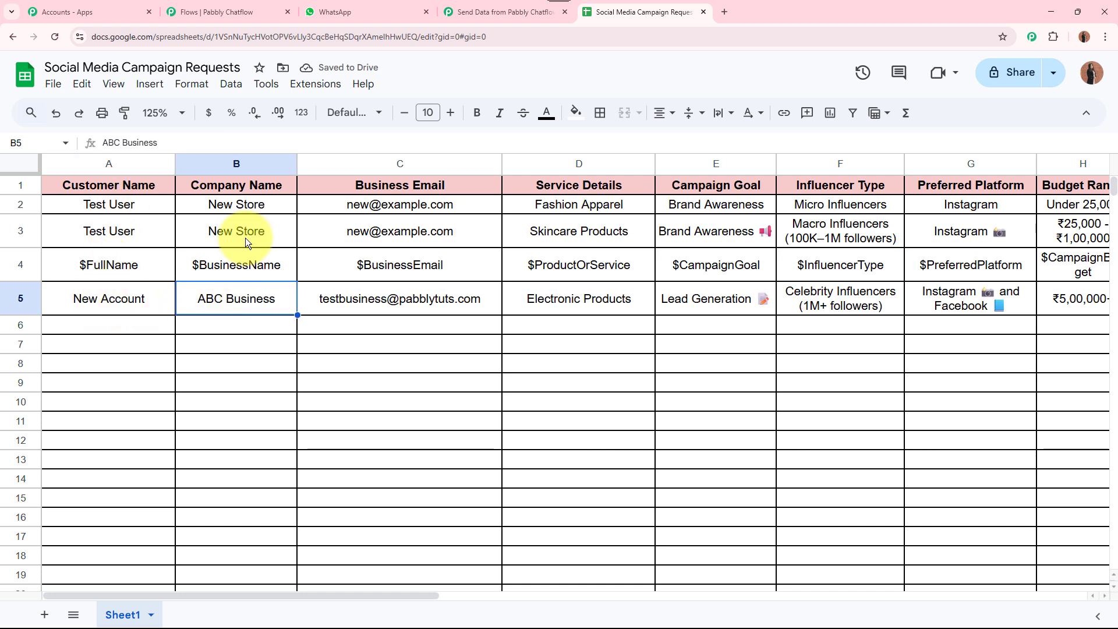
pyautogui.click(390, 301)
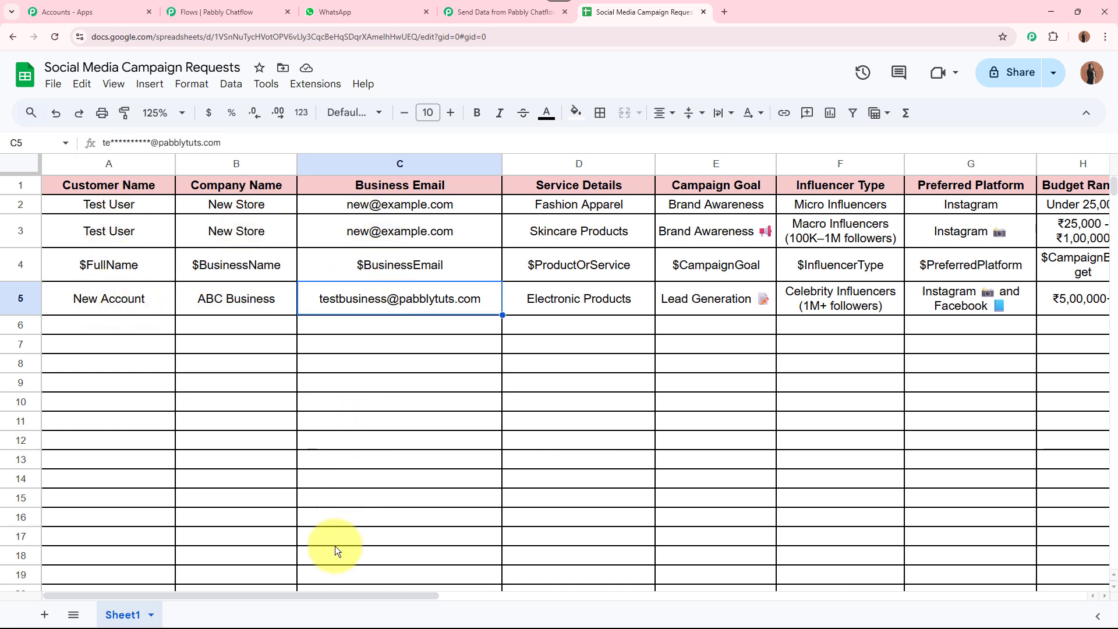
pyautogui.moveTo(305, 598); pyautogui.dragTo(404, 595)
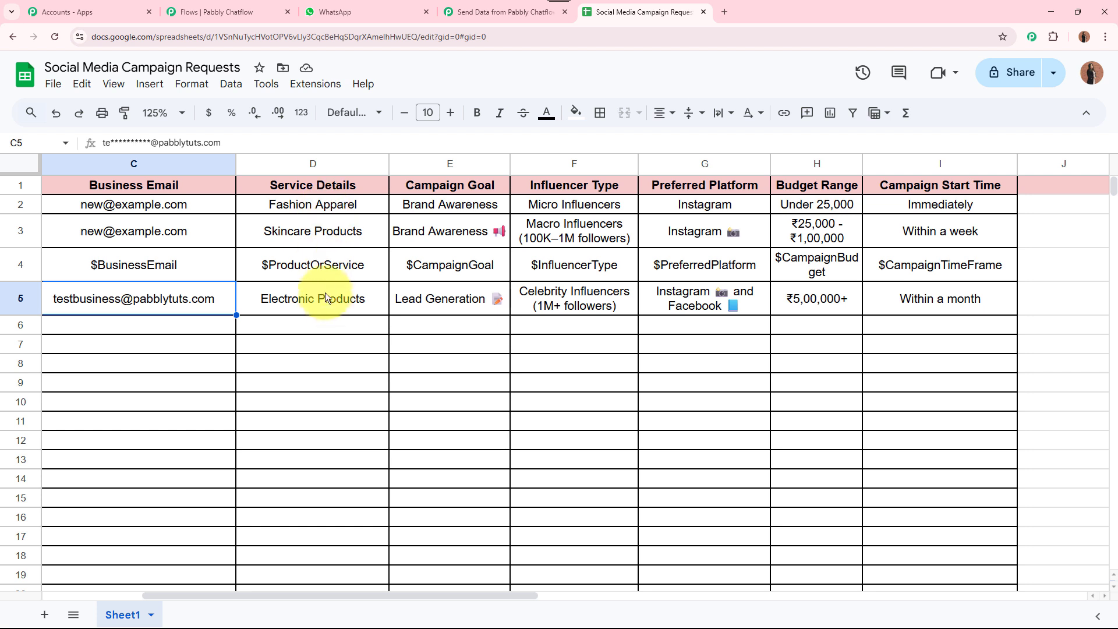
pyautogui.click(323, 309)
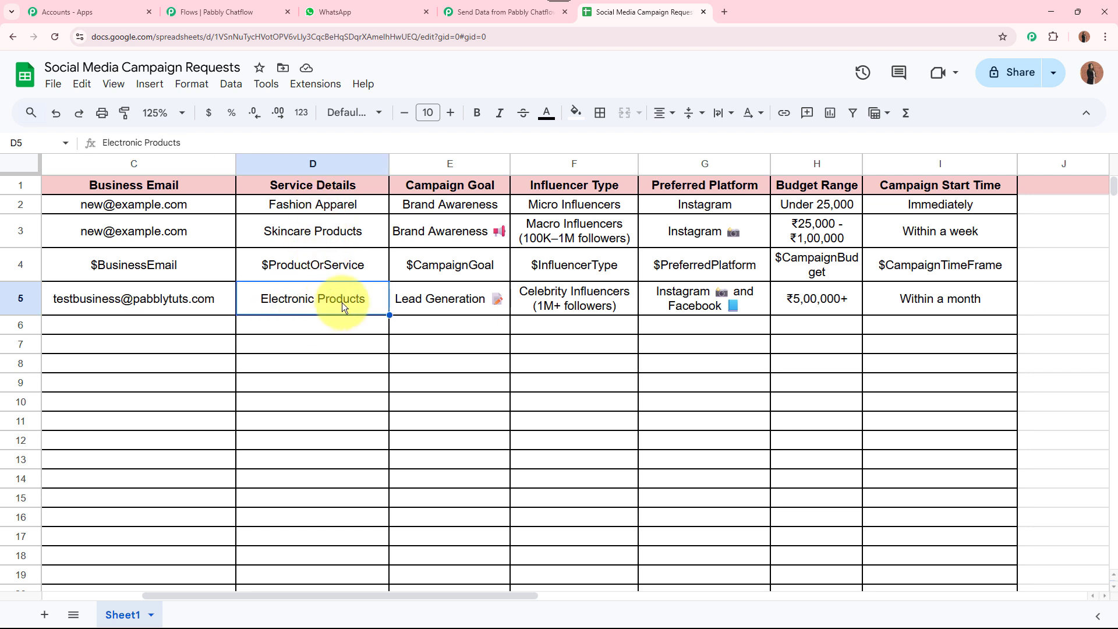
# Check row 5 cells E5 to I5, Lead Generation through Within a month, then return to WhatsApp
pyautogui.click(438, 307)
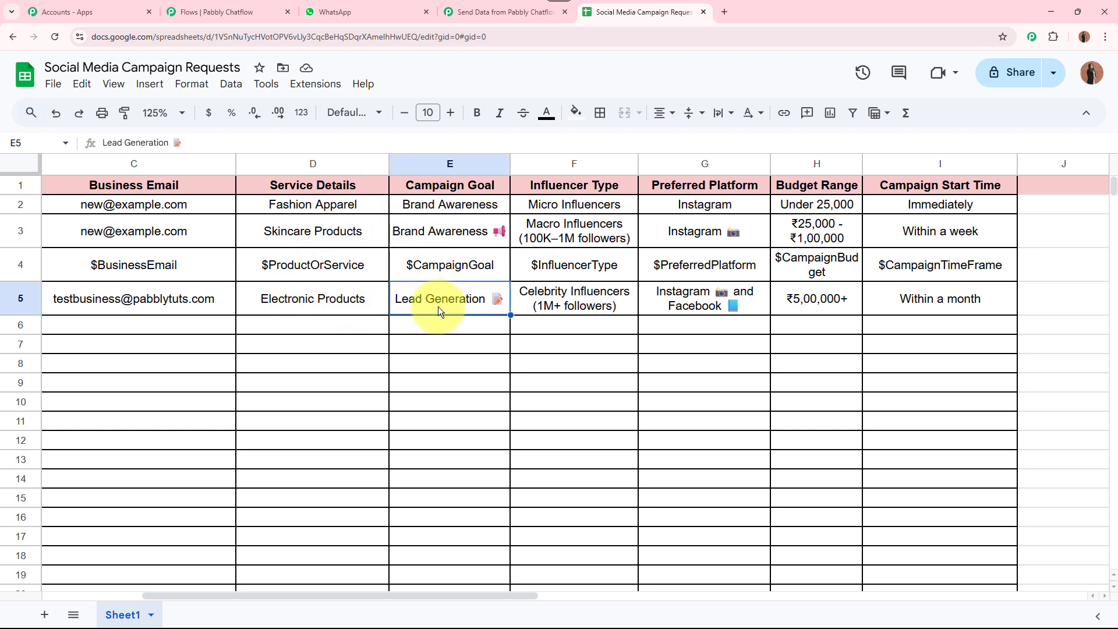
pyautogui.click(599, 306)
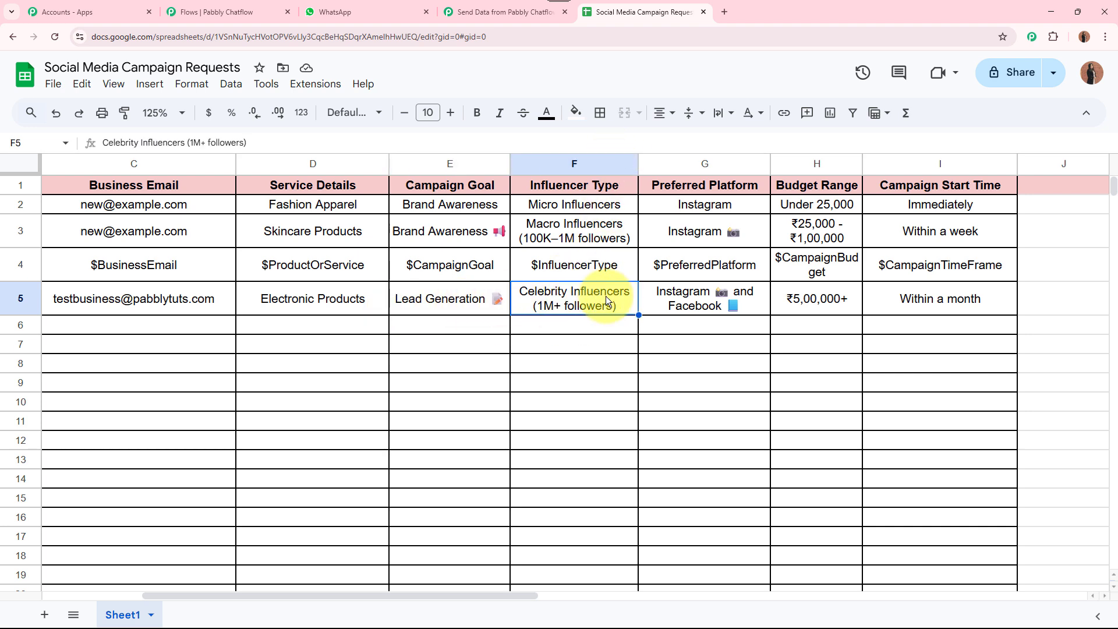
pyautogui.click(718, 293)
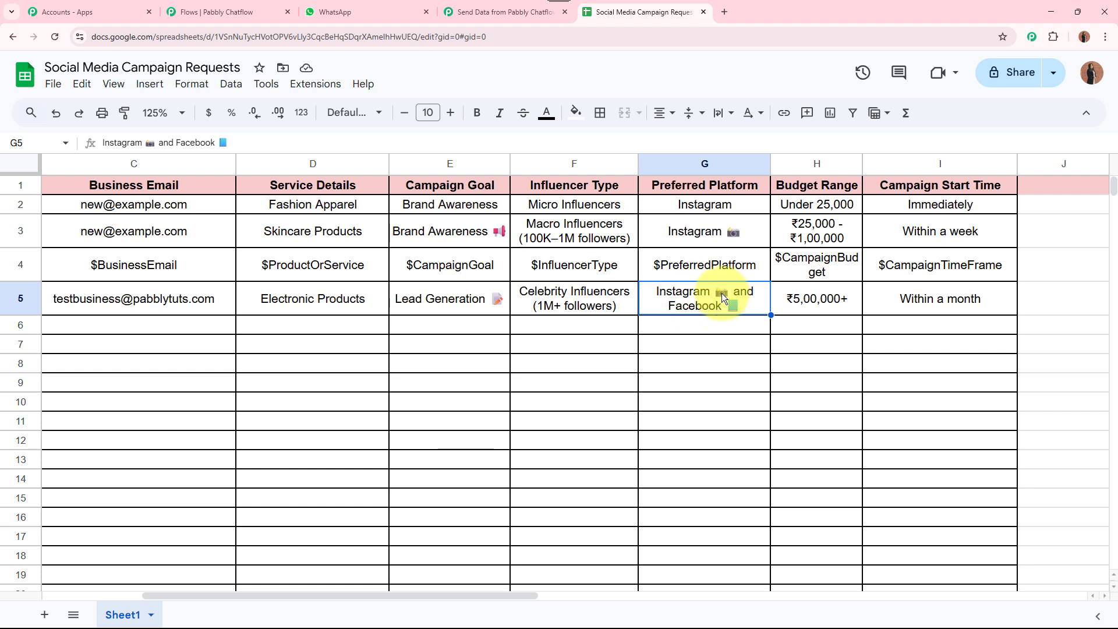
pyautogui.click(800, 300)
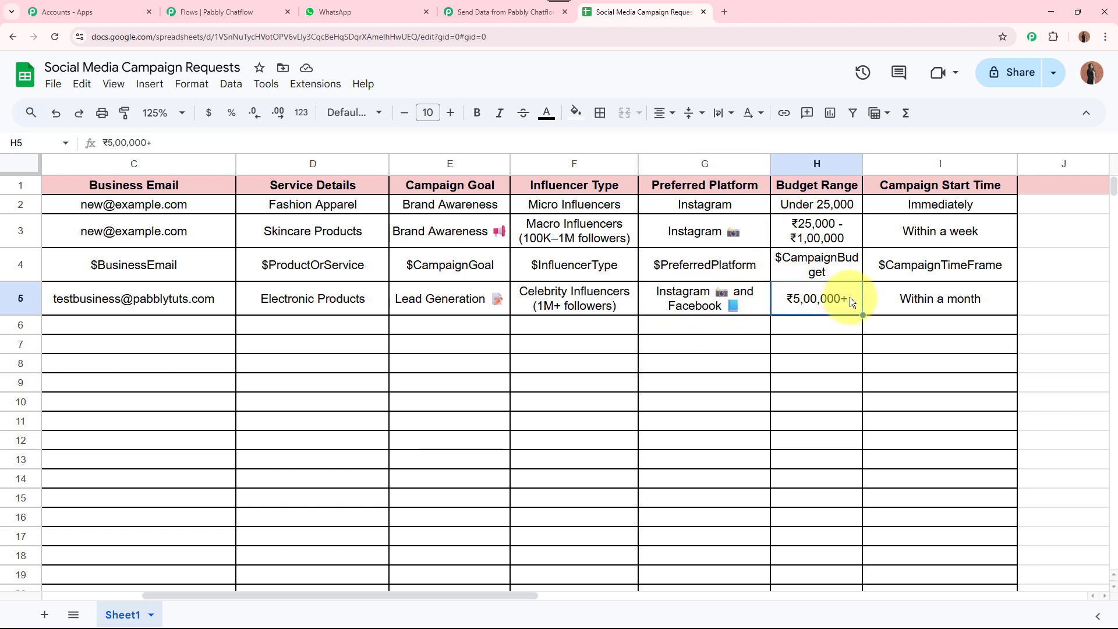
pyautogui.click(929, 301)
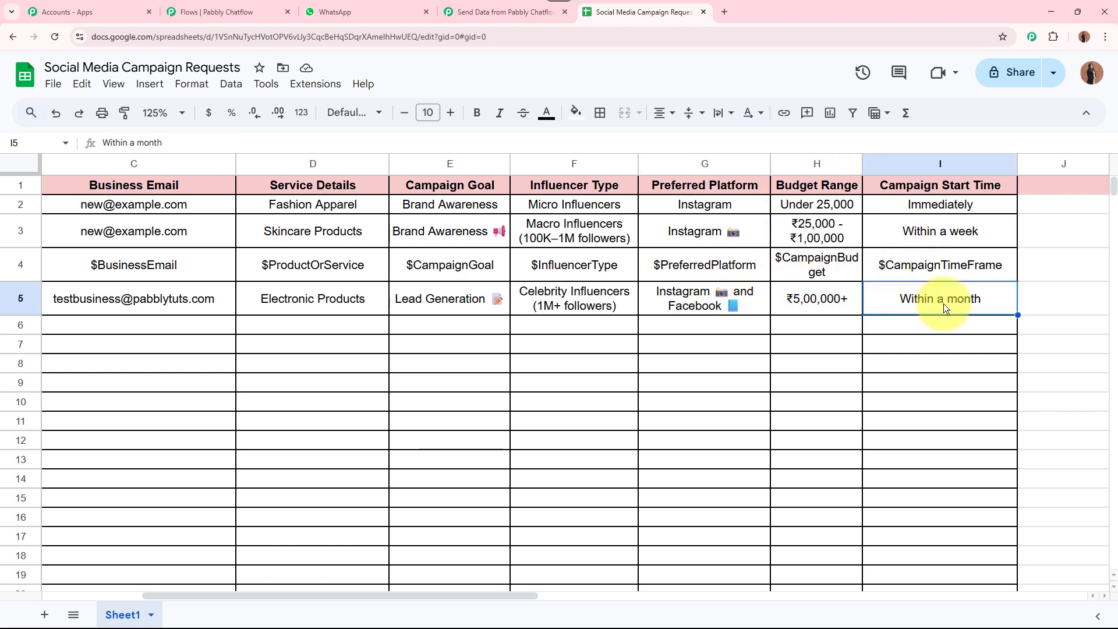
pyautogui.moveTo(480, 594); pyautogui.dragTo(305, 585)
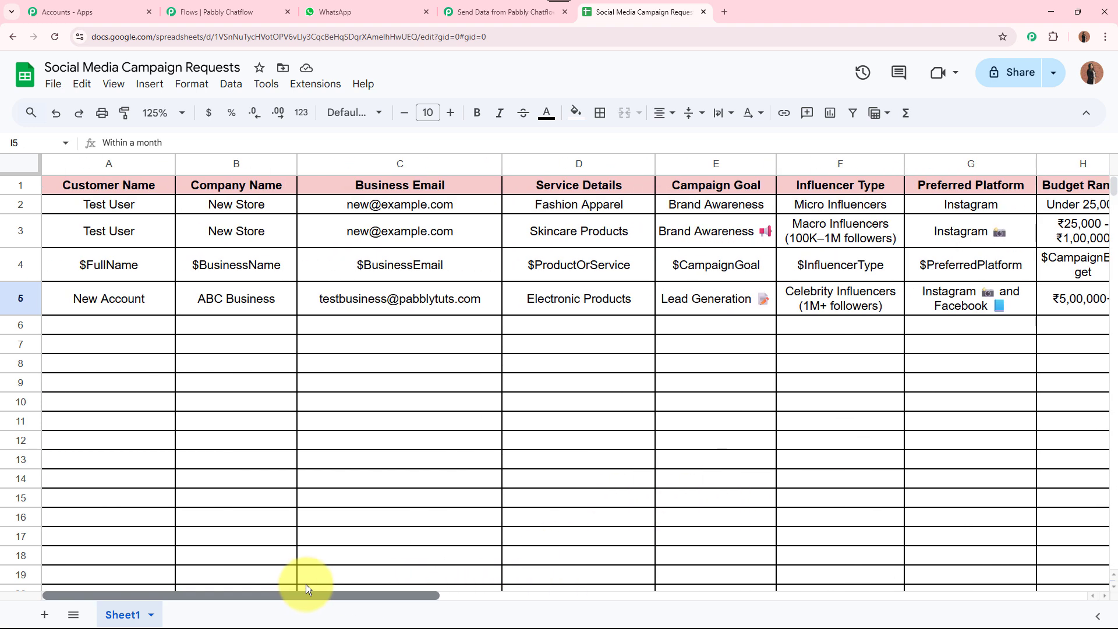
pyautogui.moveTo(163, 311); pyautogui.dragTo(1015, 288)
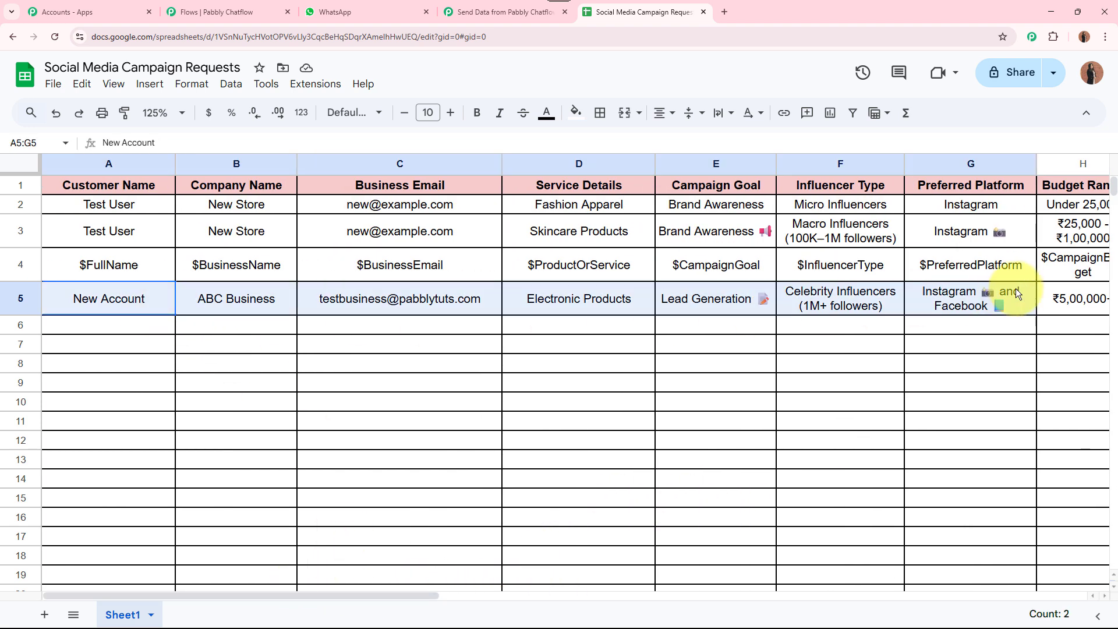
pyautogui.click(897, 389)
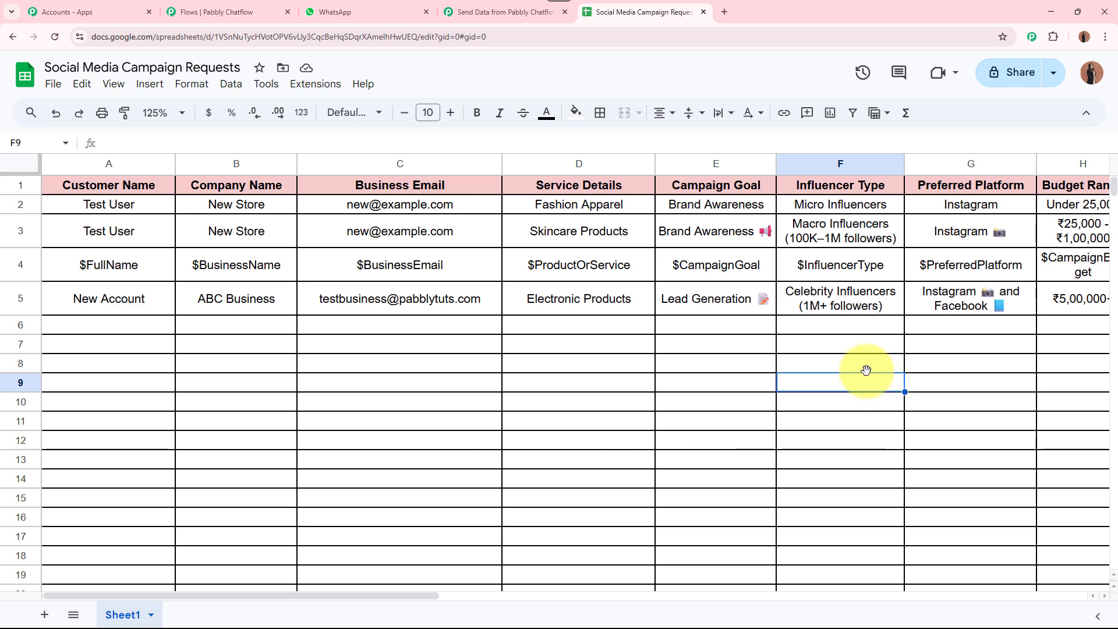
pyautogui.hotkey('ctrl', '3')
pyautogui.scroll(-6, 857, 469)
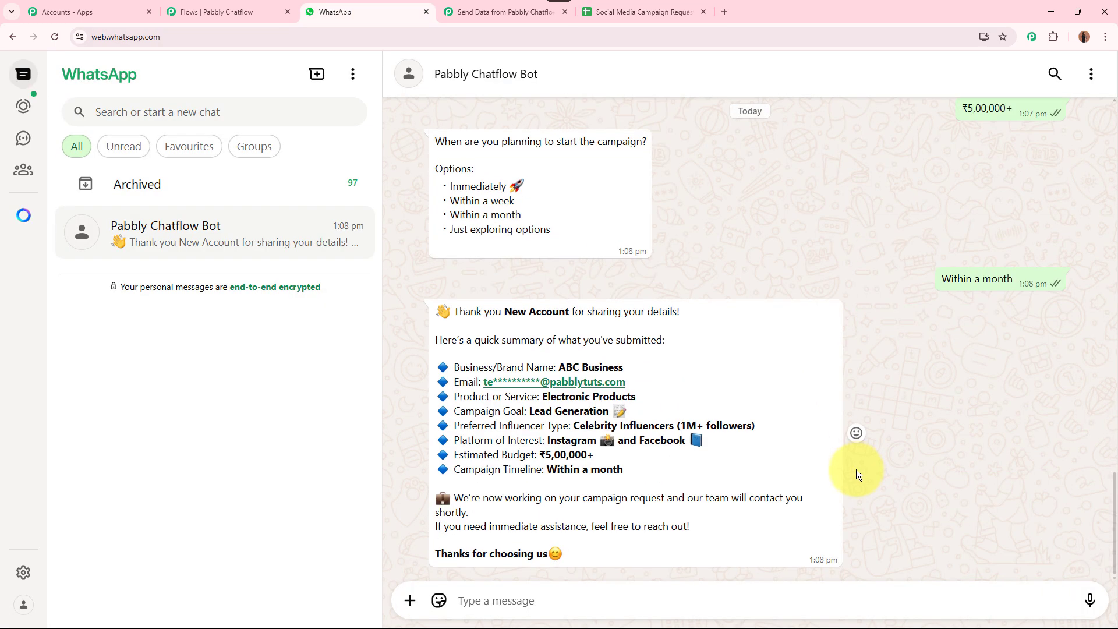
# Return to the Chatflow editor after viewing the Pabbly Connect workflow; select the fifth and sixth question nodes
pyautogui.click(240, 11)
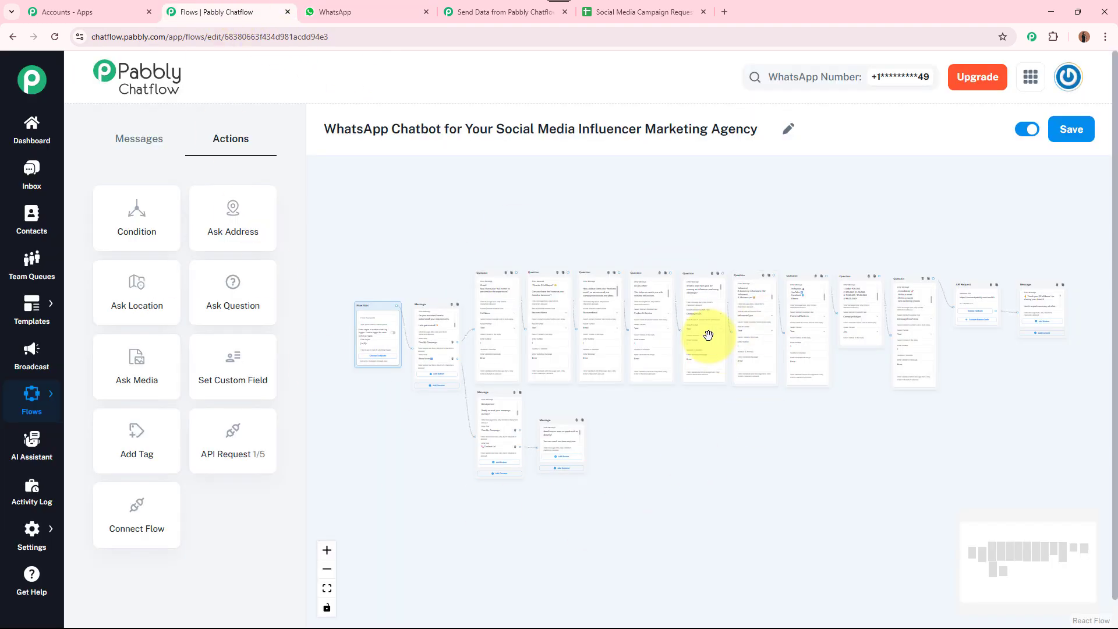
pyautogui.click(512, 11)
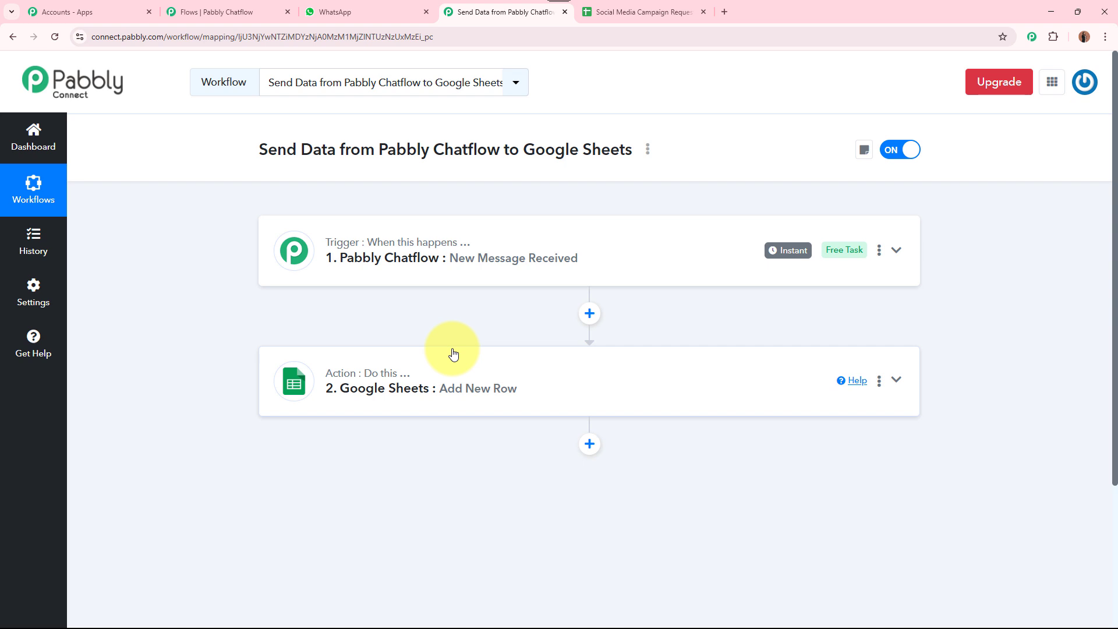
pyautogui.click(210, 11)
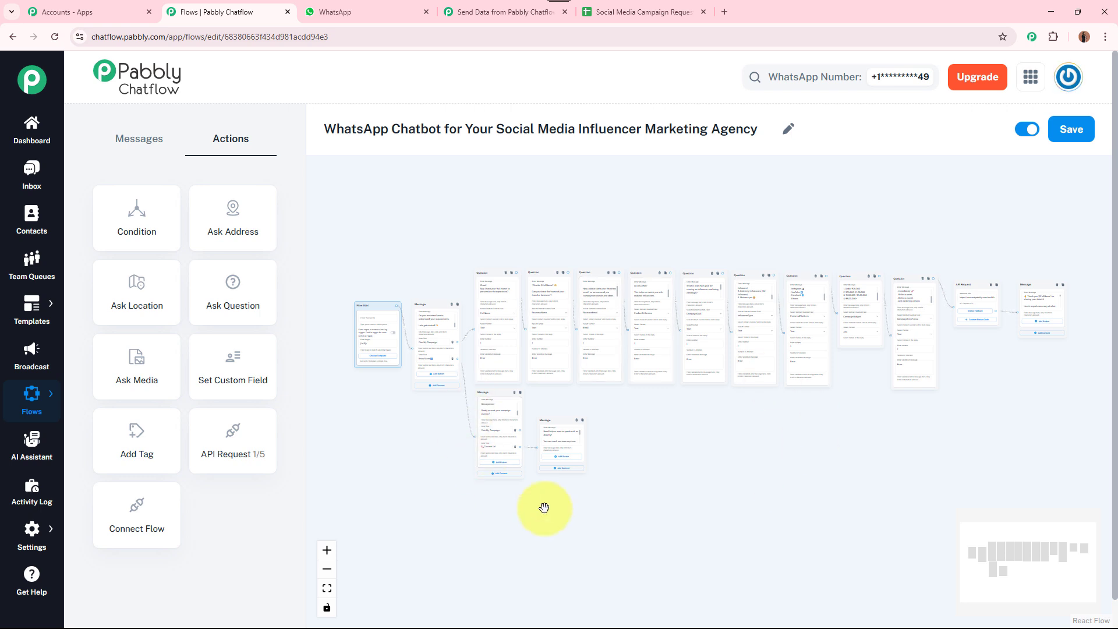
pyautogui.click(703, 295)
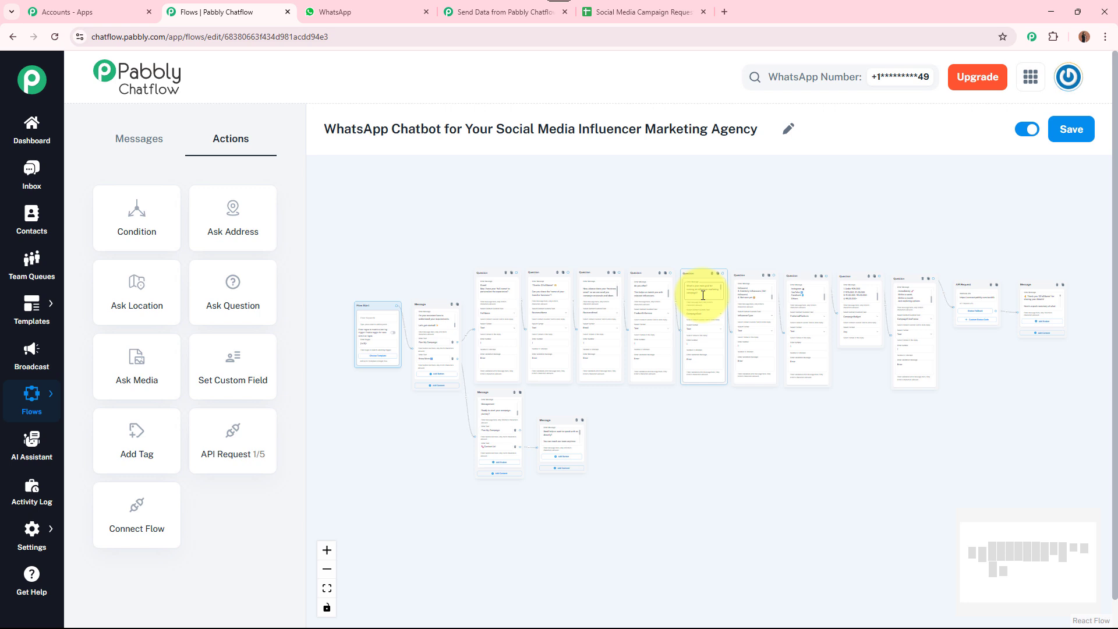
pyautogui.click(738, 275)
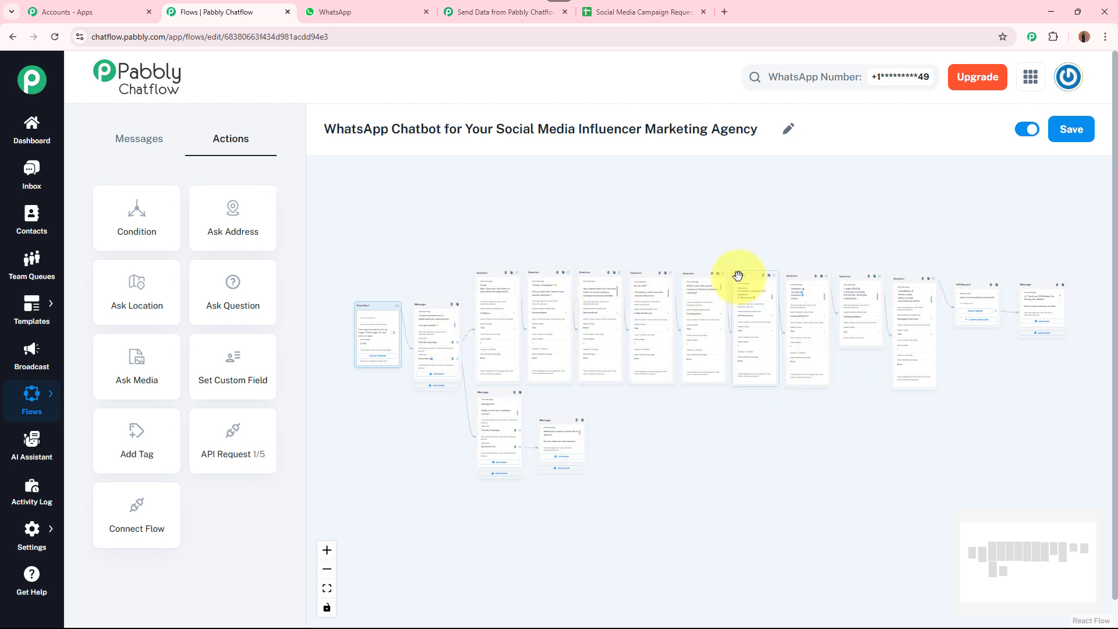